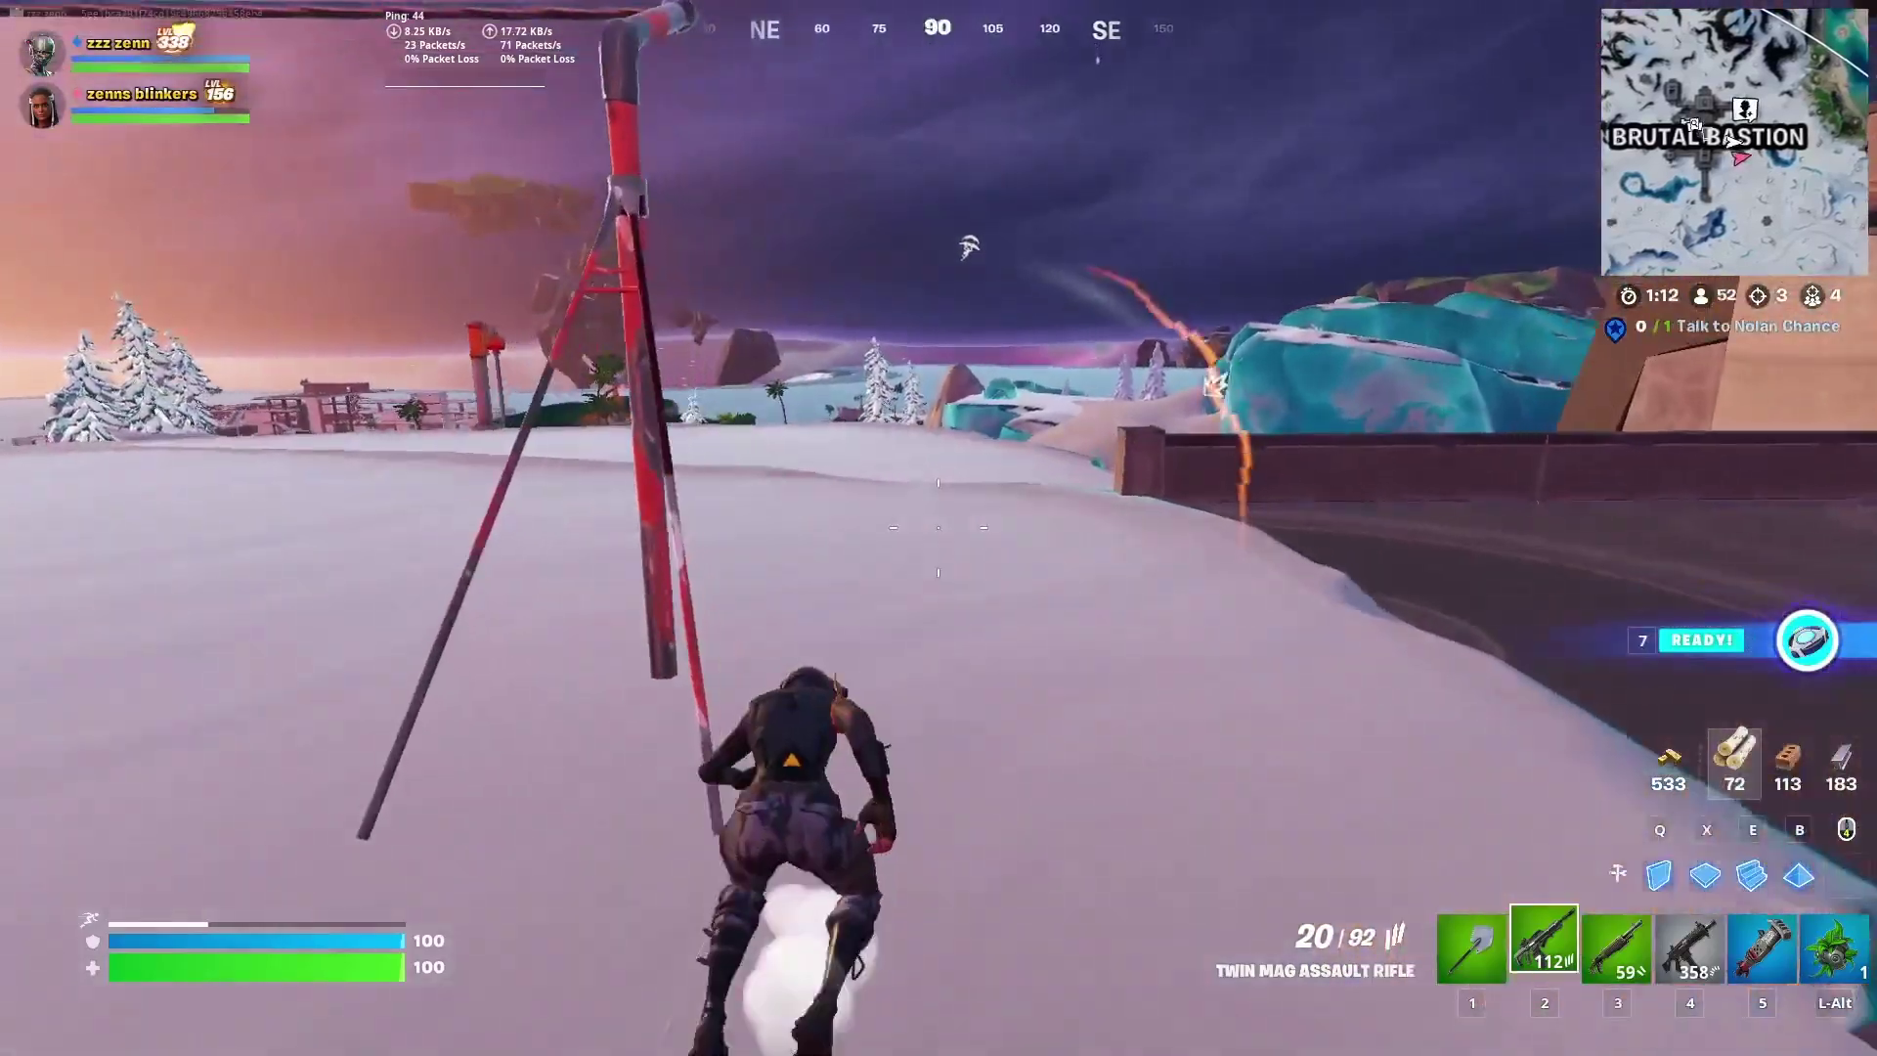
pyautogui.click(938, 527)
pyautogui.press('2')
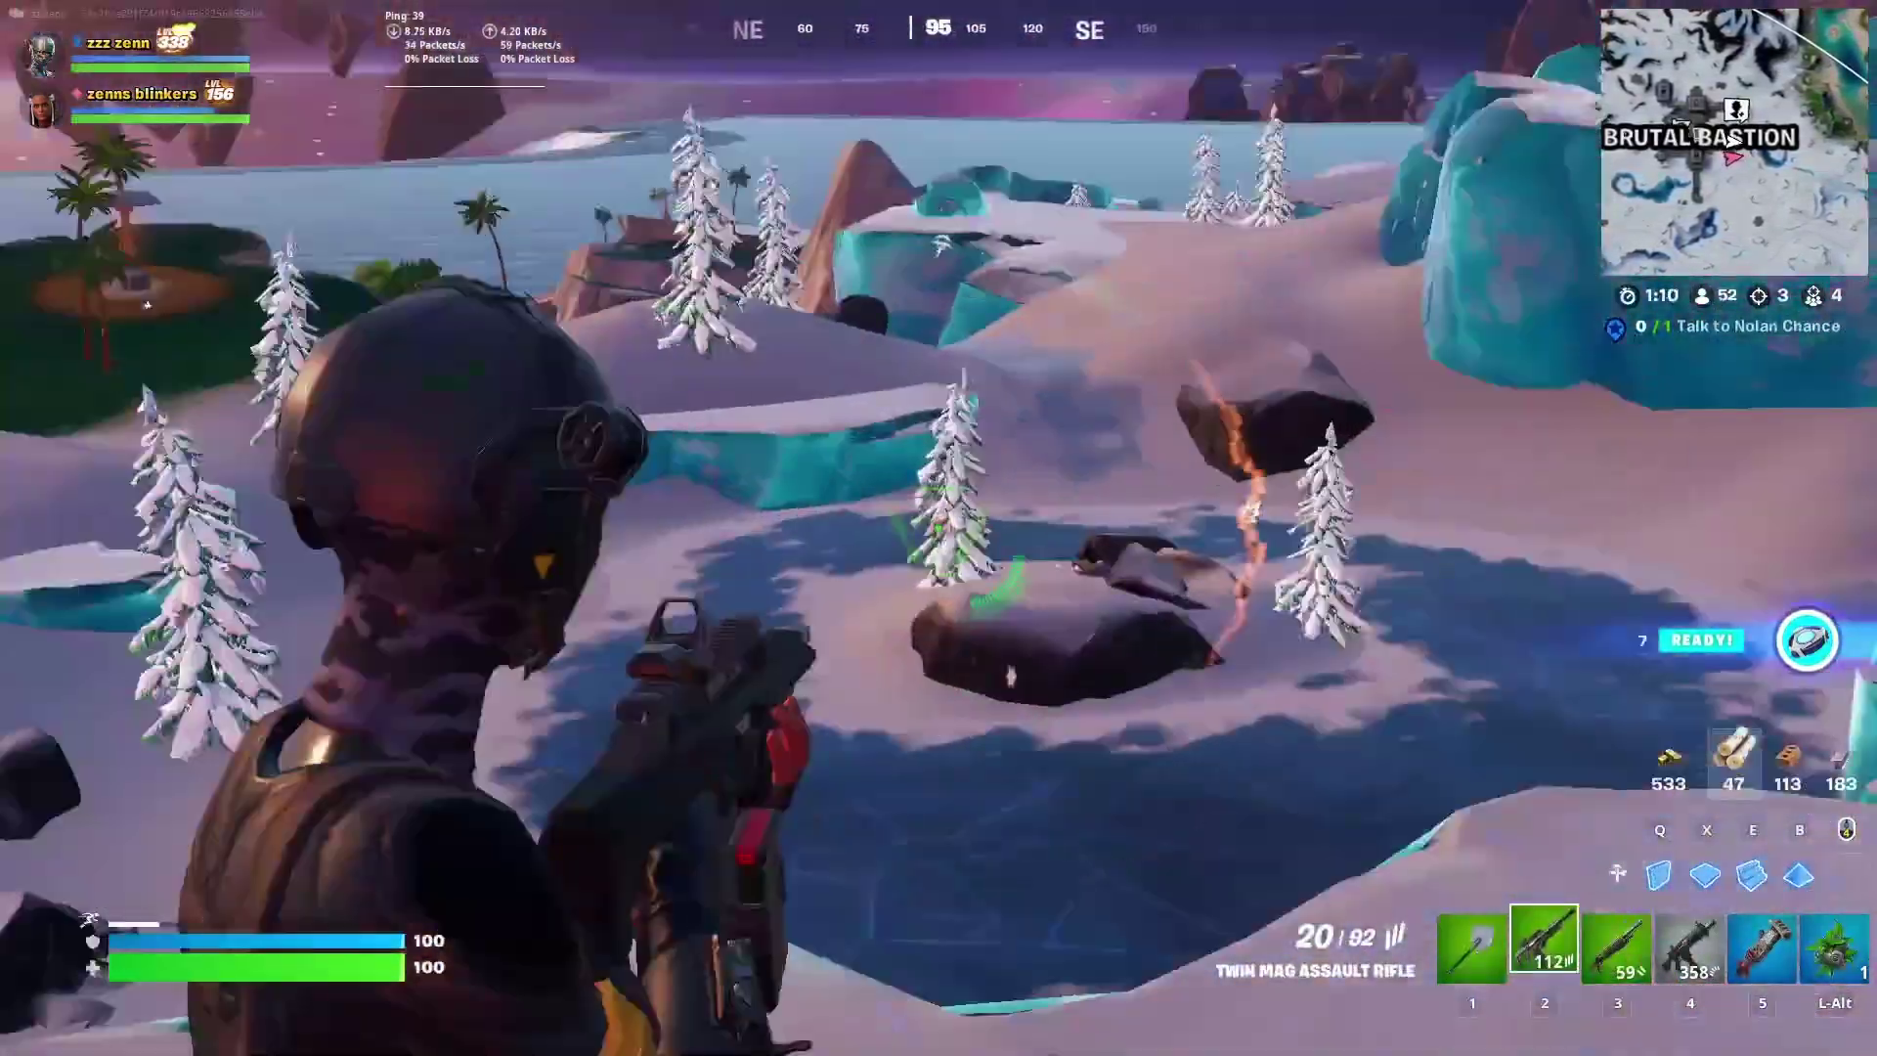
pyautogui.rightClick(939, 528)
pyautogui.click(938, 528)
pyautogui.click(939, 528)
pyautogui.click(938, 527)
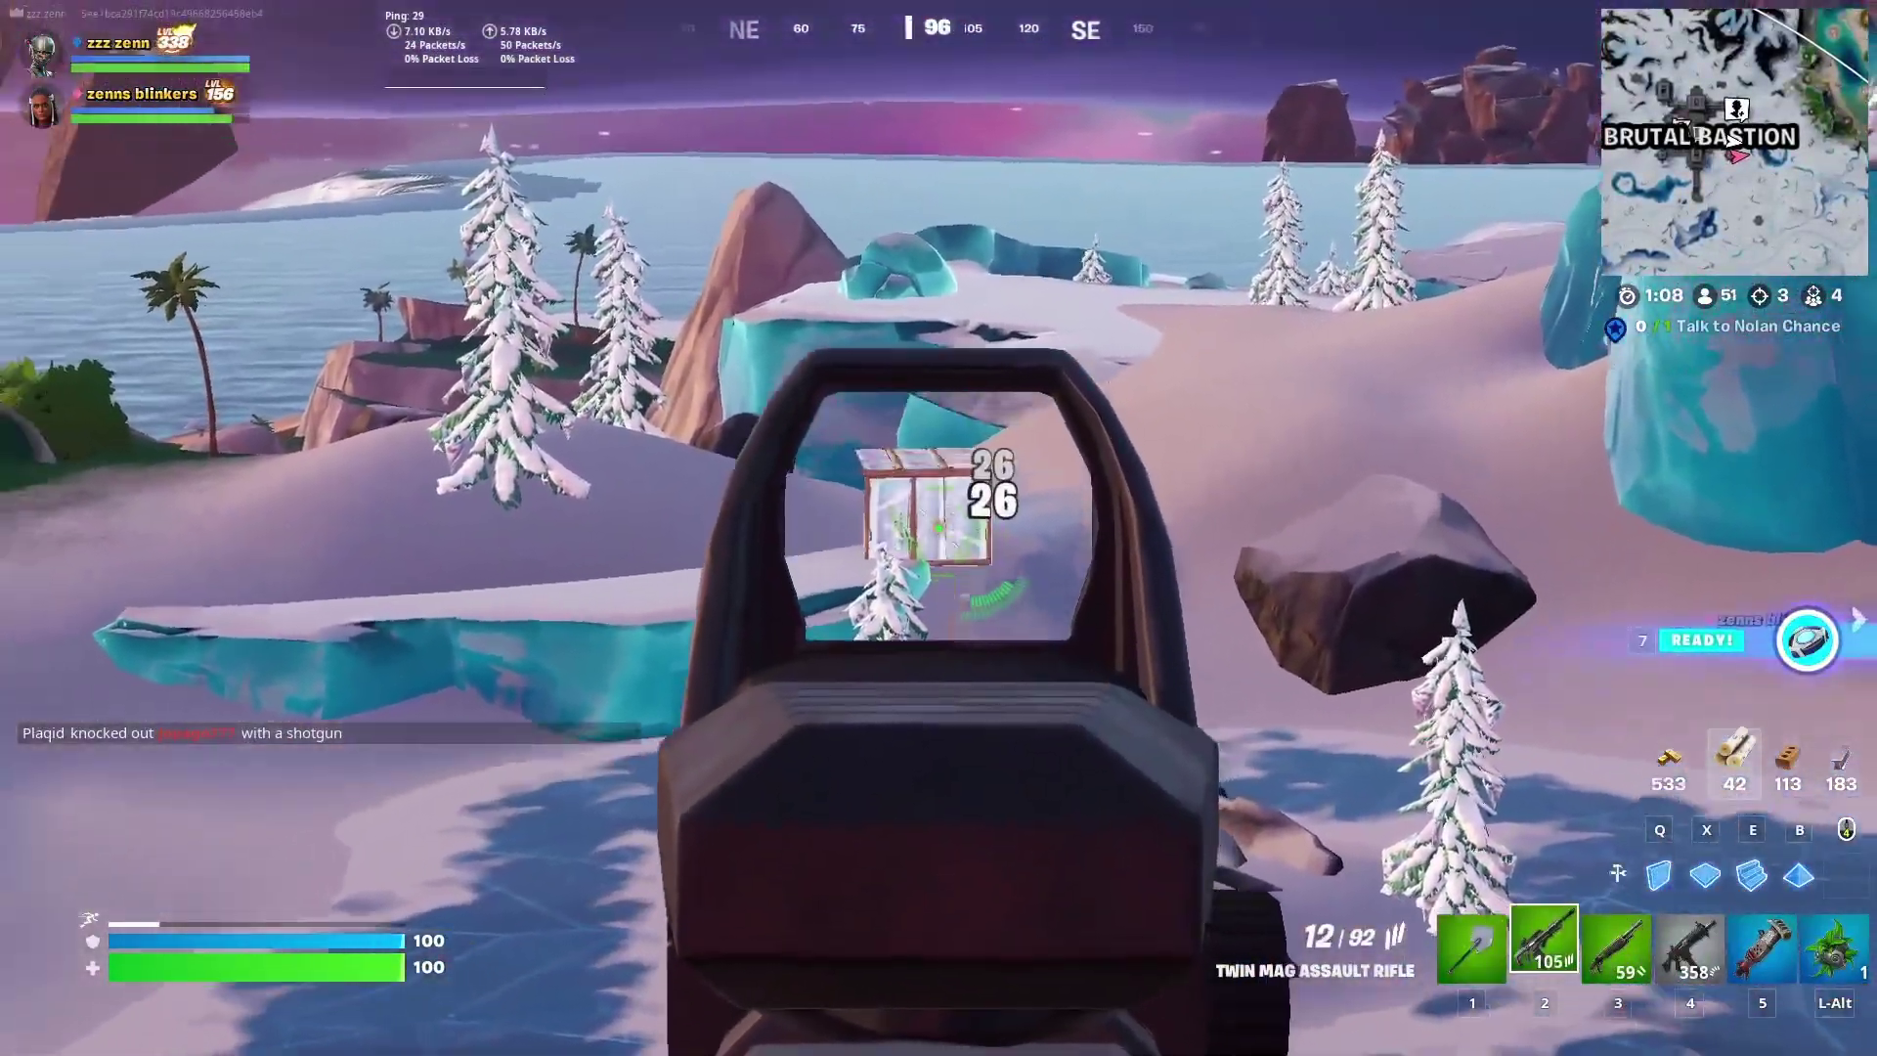
pyautogui.click(938, 528)
pyautogui.click(939, 527)
pyautogui.click(938, 528)
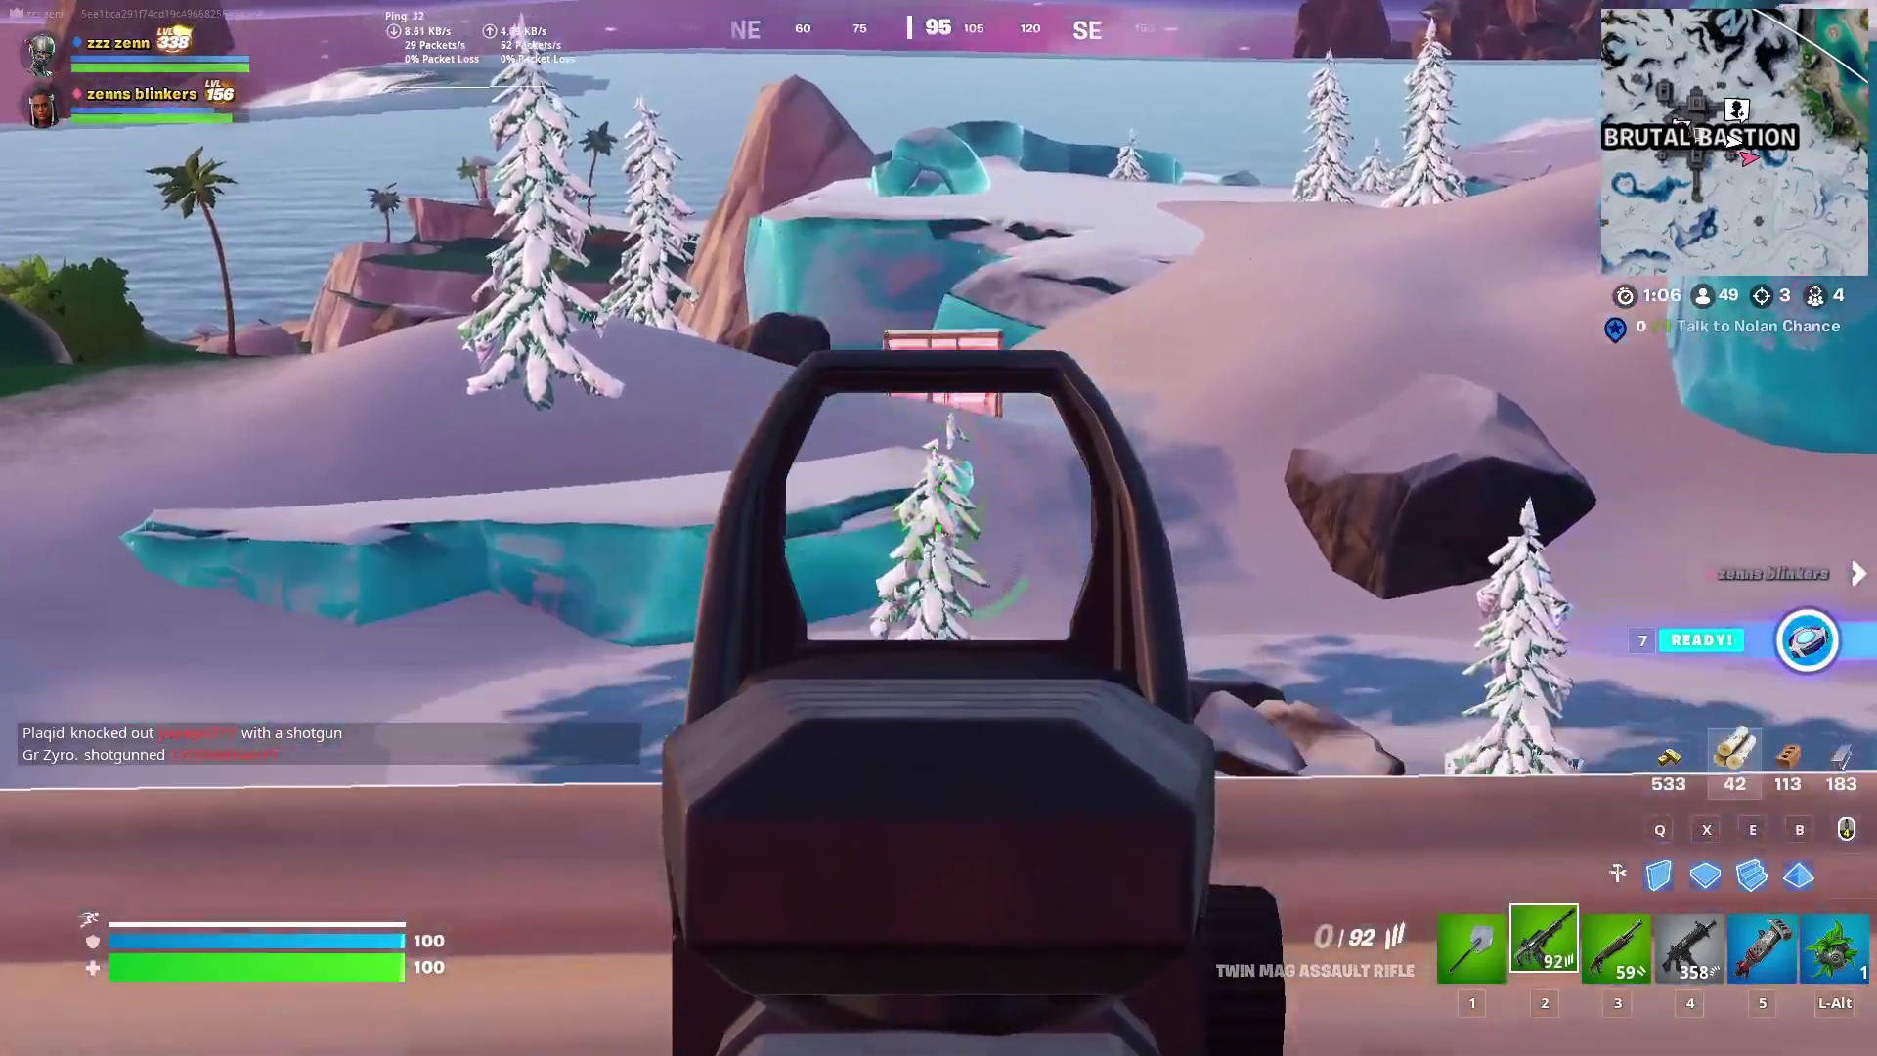
pyautogui.press('4')
pyautogui.click(938, 528)
pyautogui.click(939, 528)
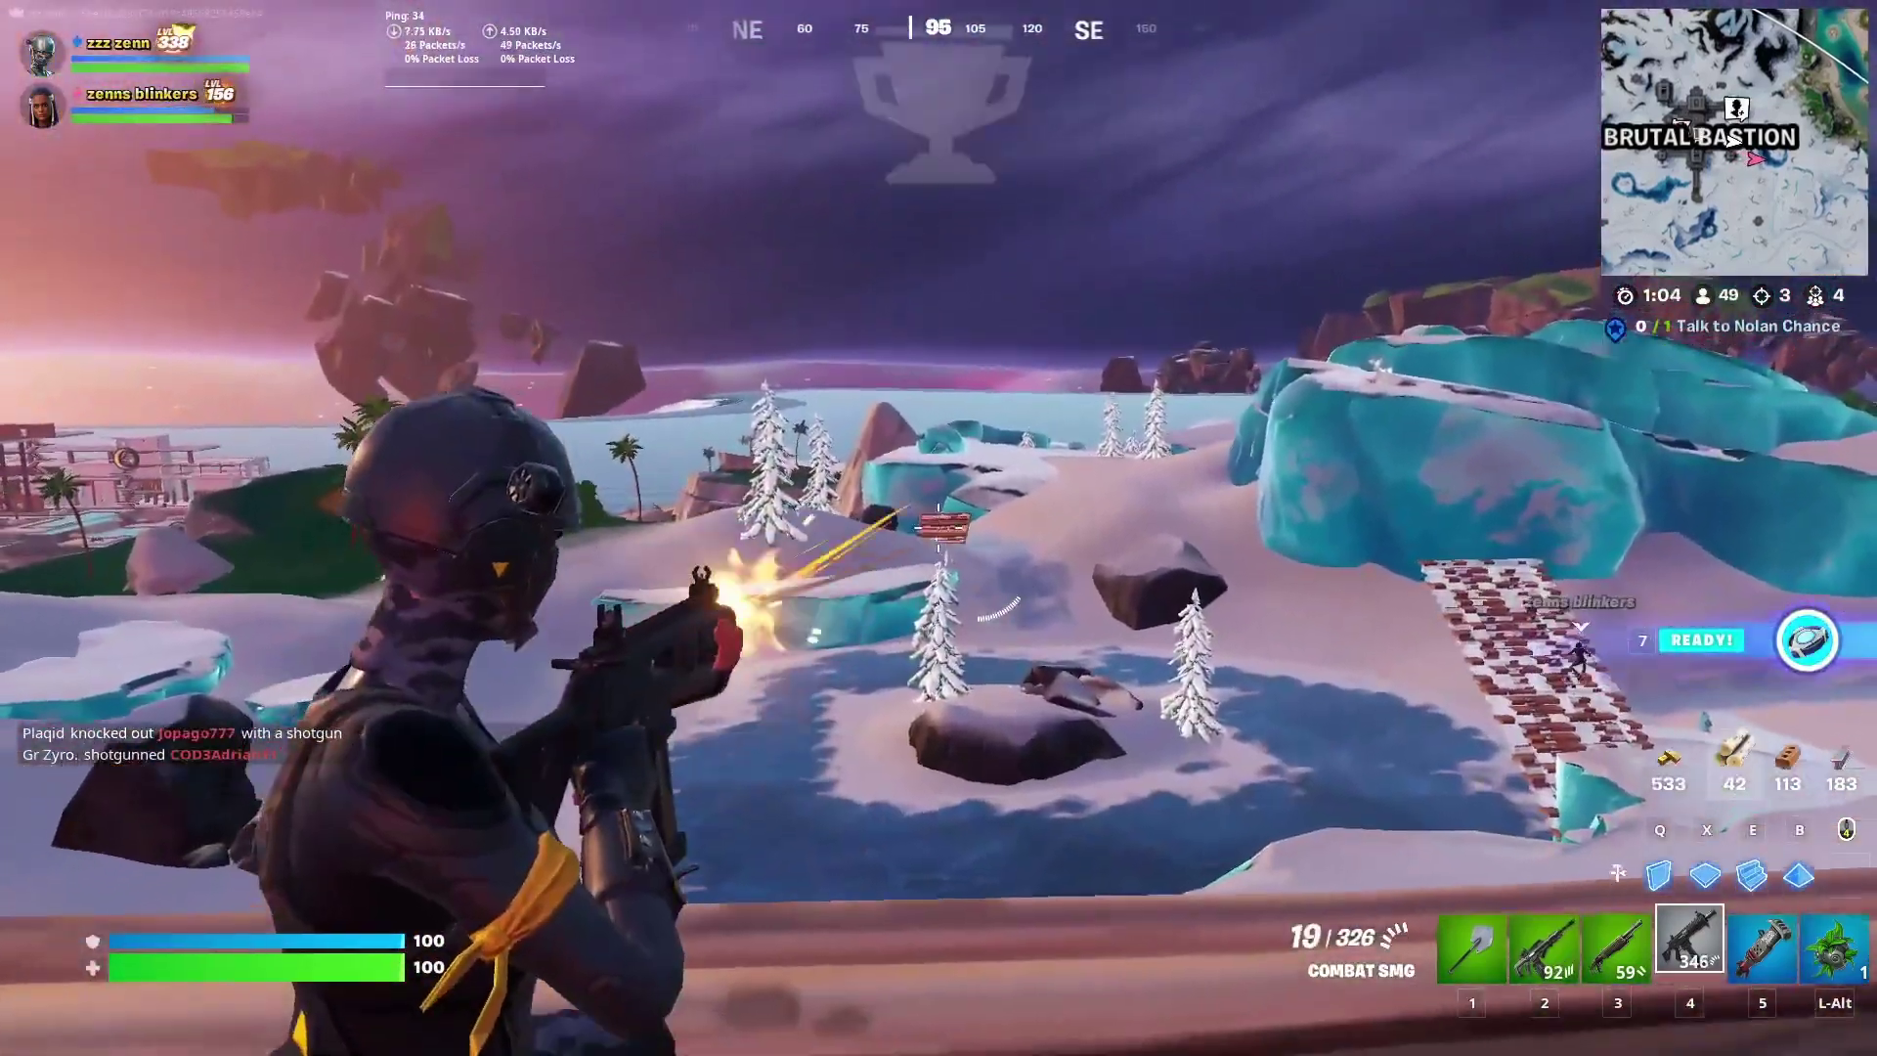
pyautogui.click(939, 527)
pyautogui.press('r')
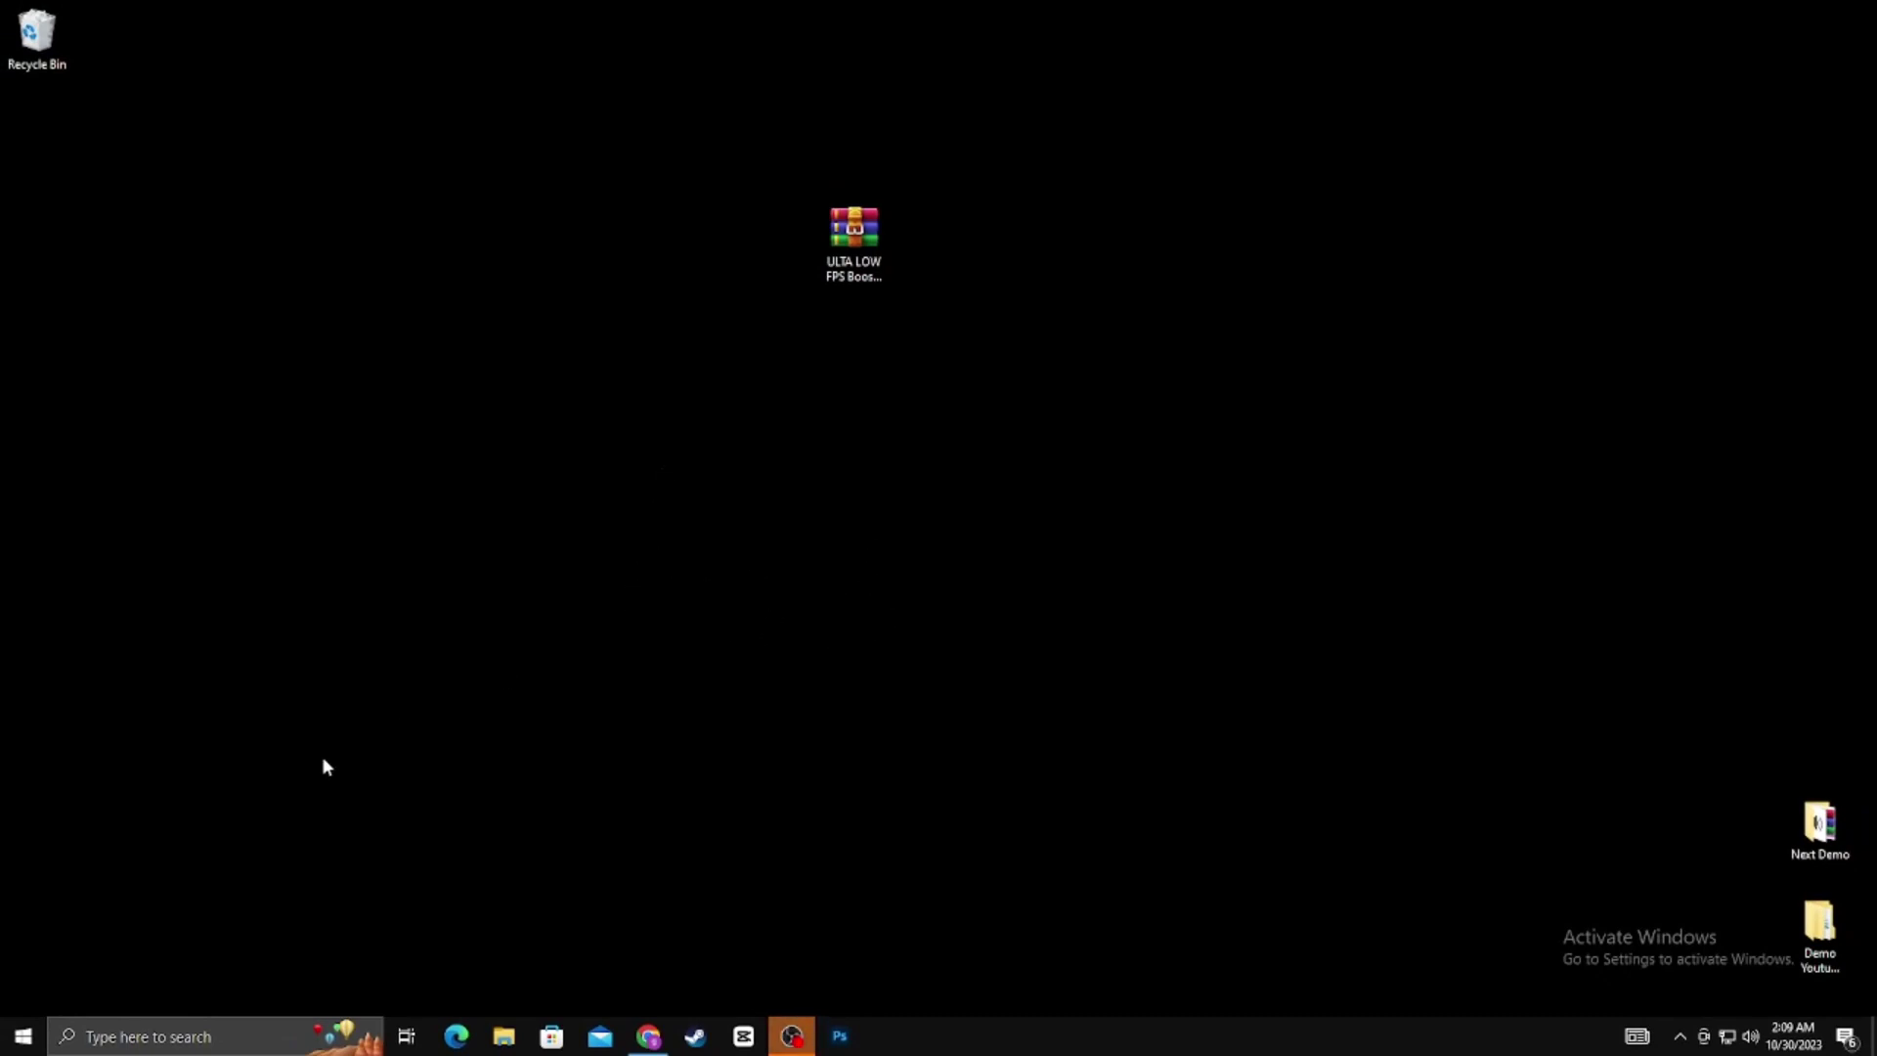
# - In the gaming section of Windows Settings, turn off Xbox Game Bar and turn on Game Mode
pyautogui.click(21, 1035)
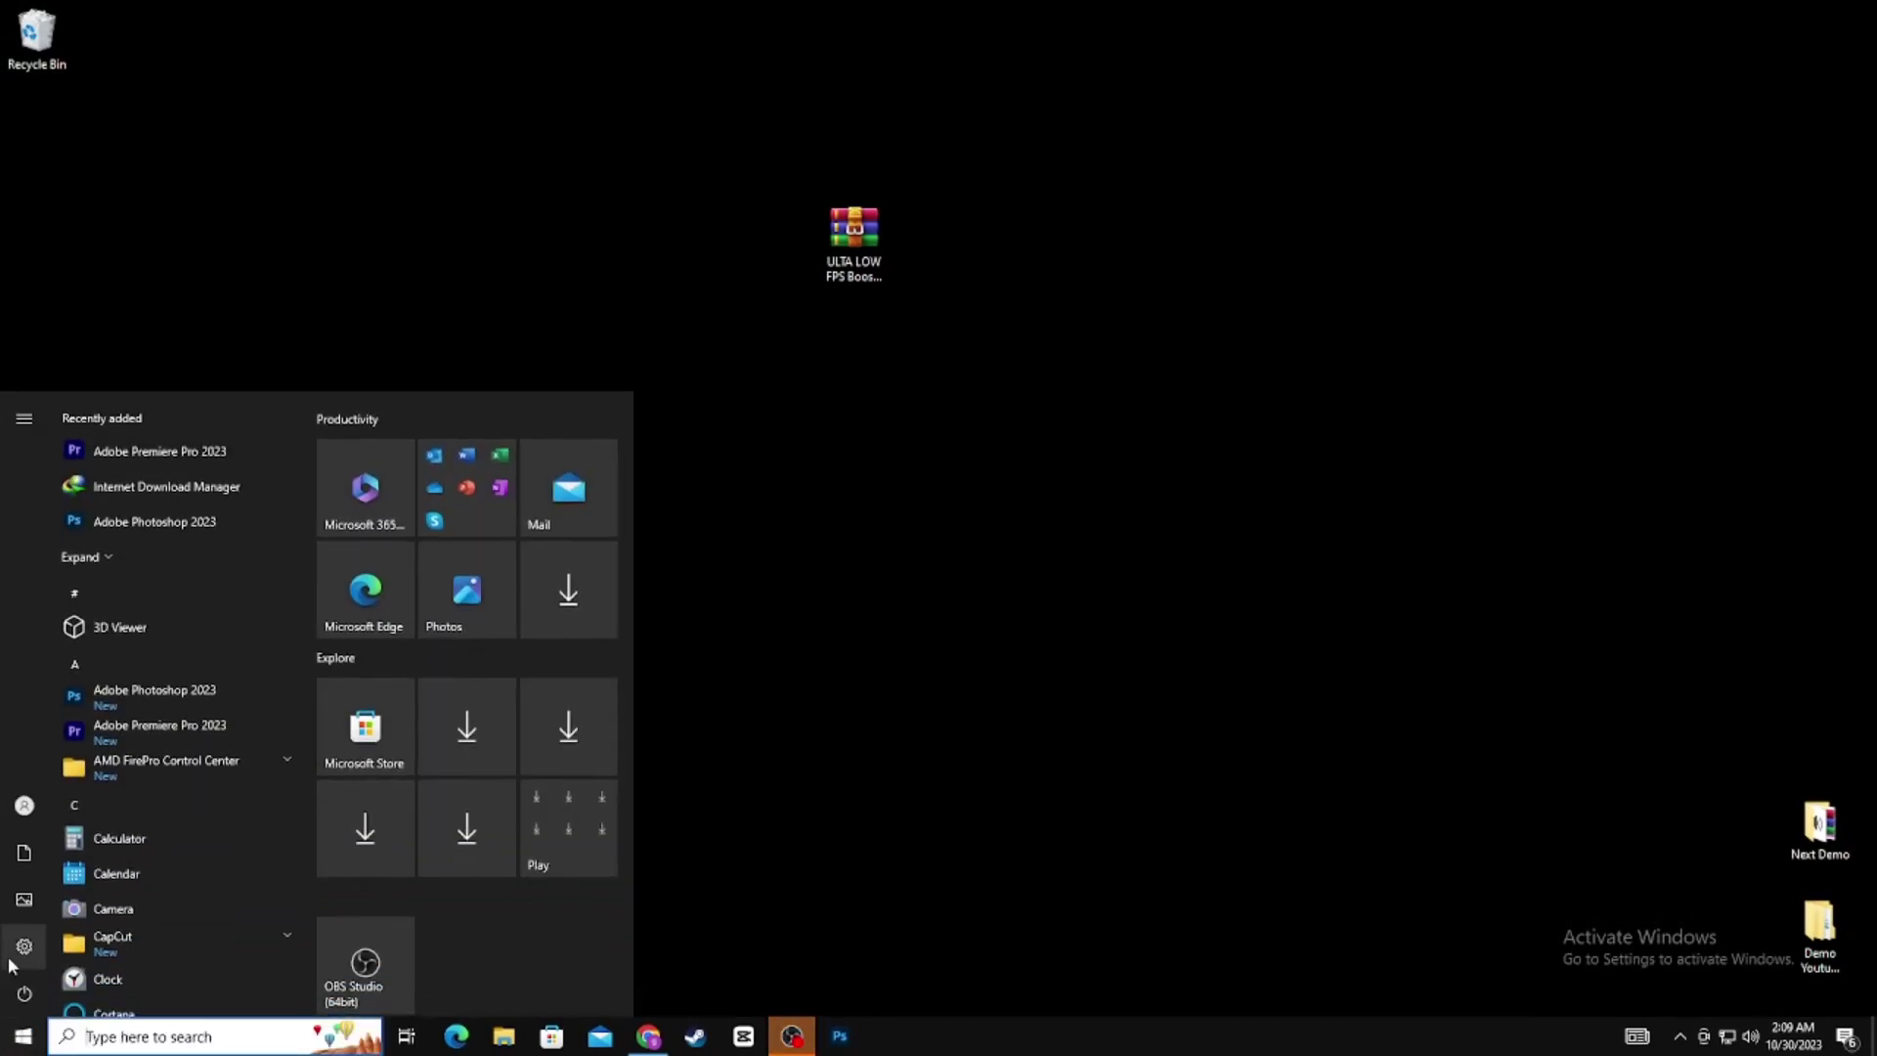
pyautogui.moveTo(12, 946)
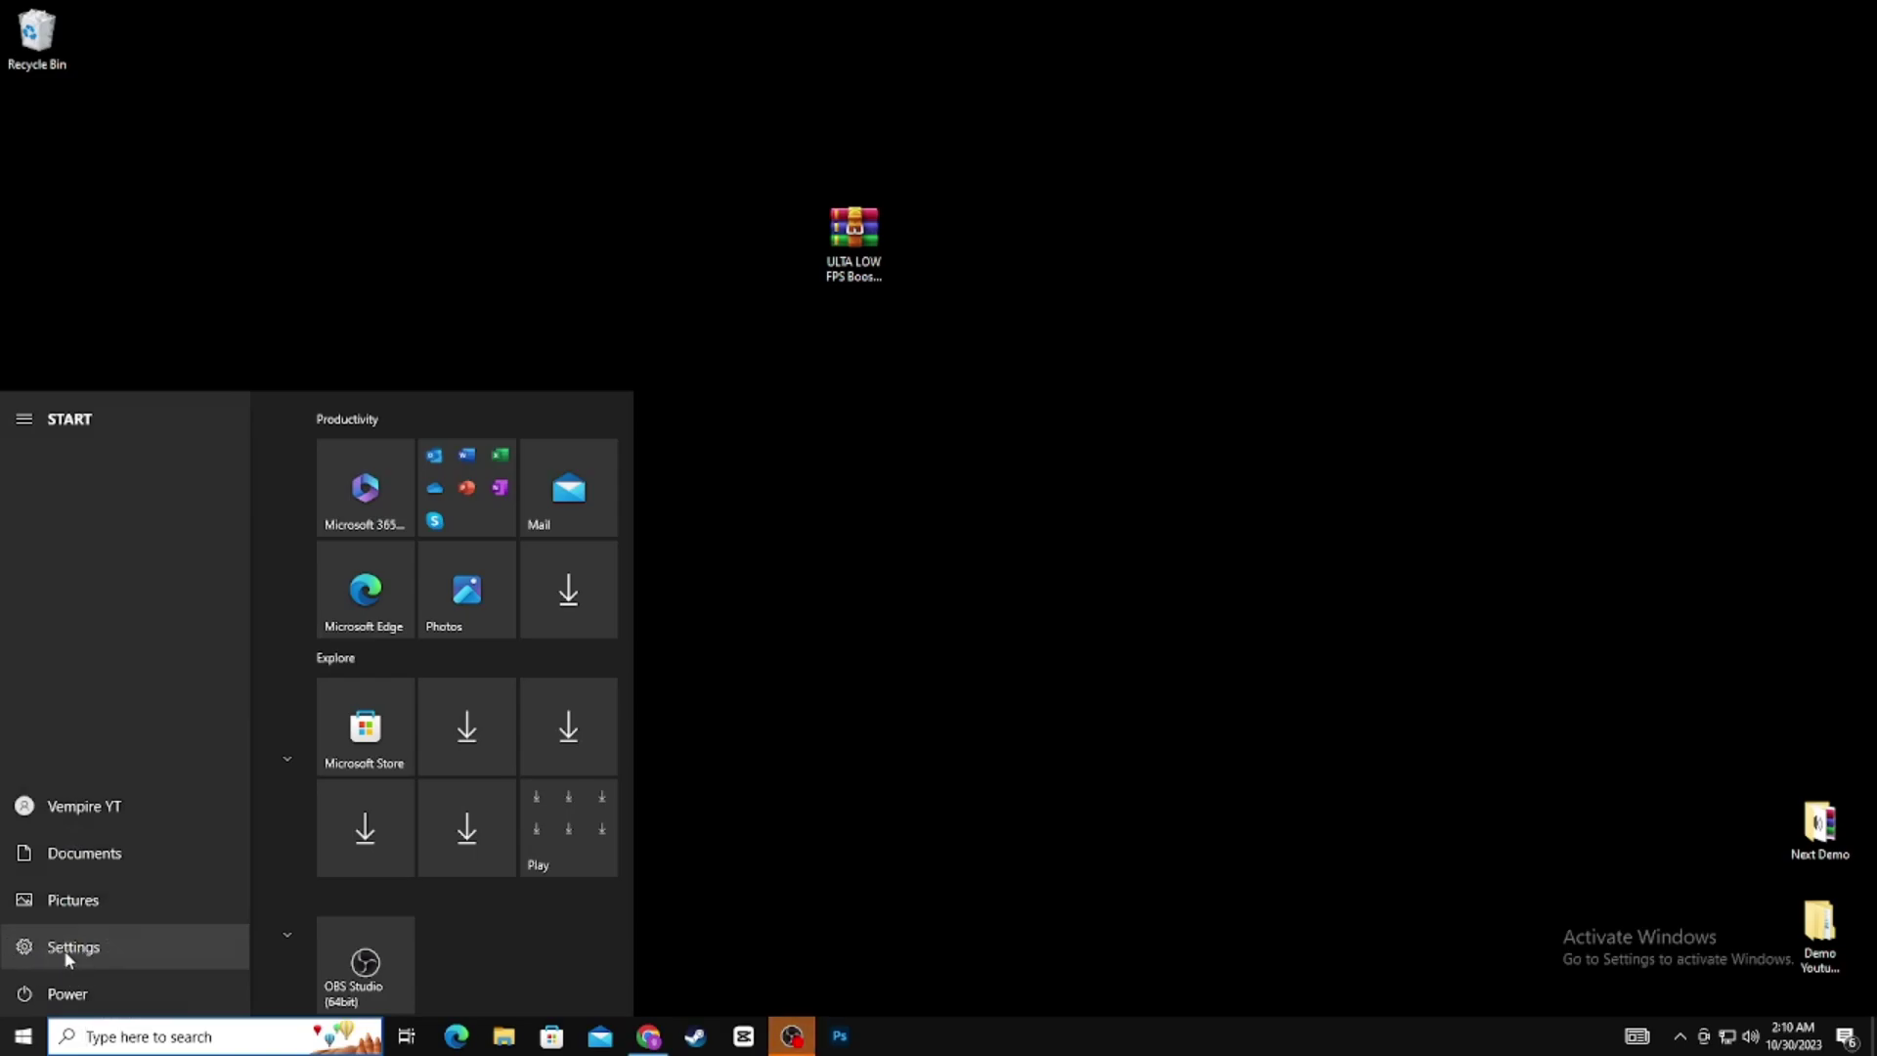
pyautogui.click(55, 950)
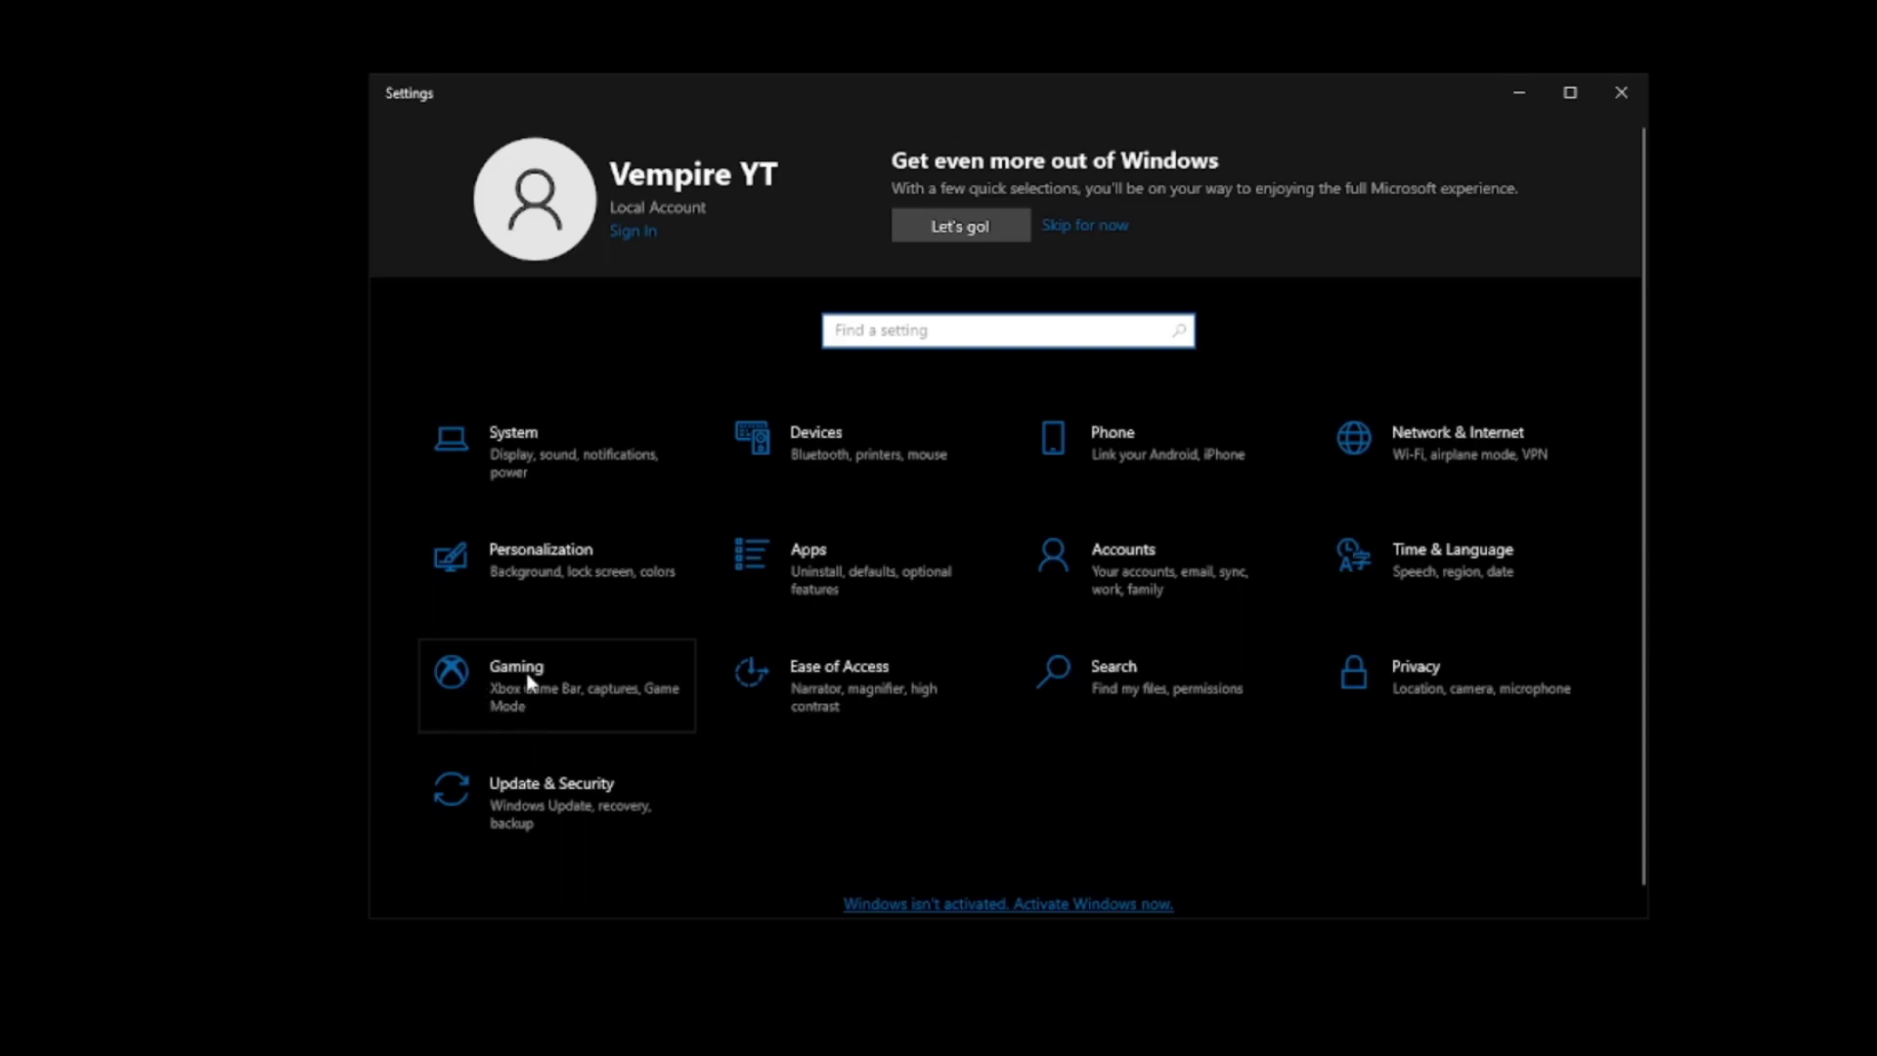
pyautogui.click(512, 685)
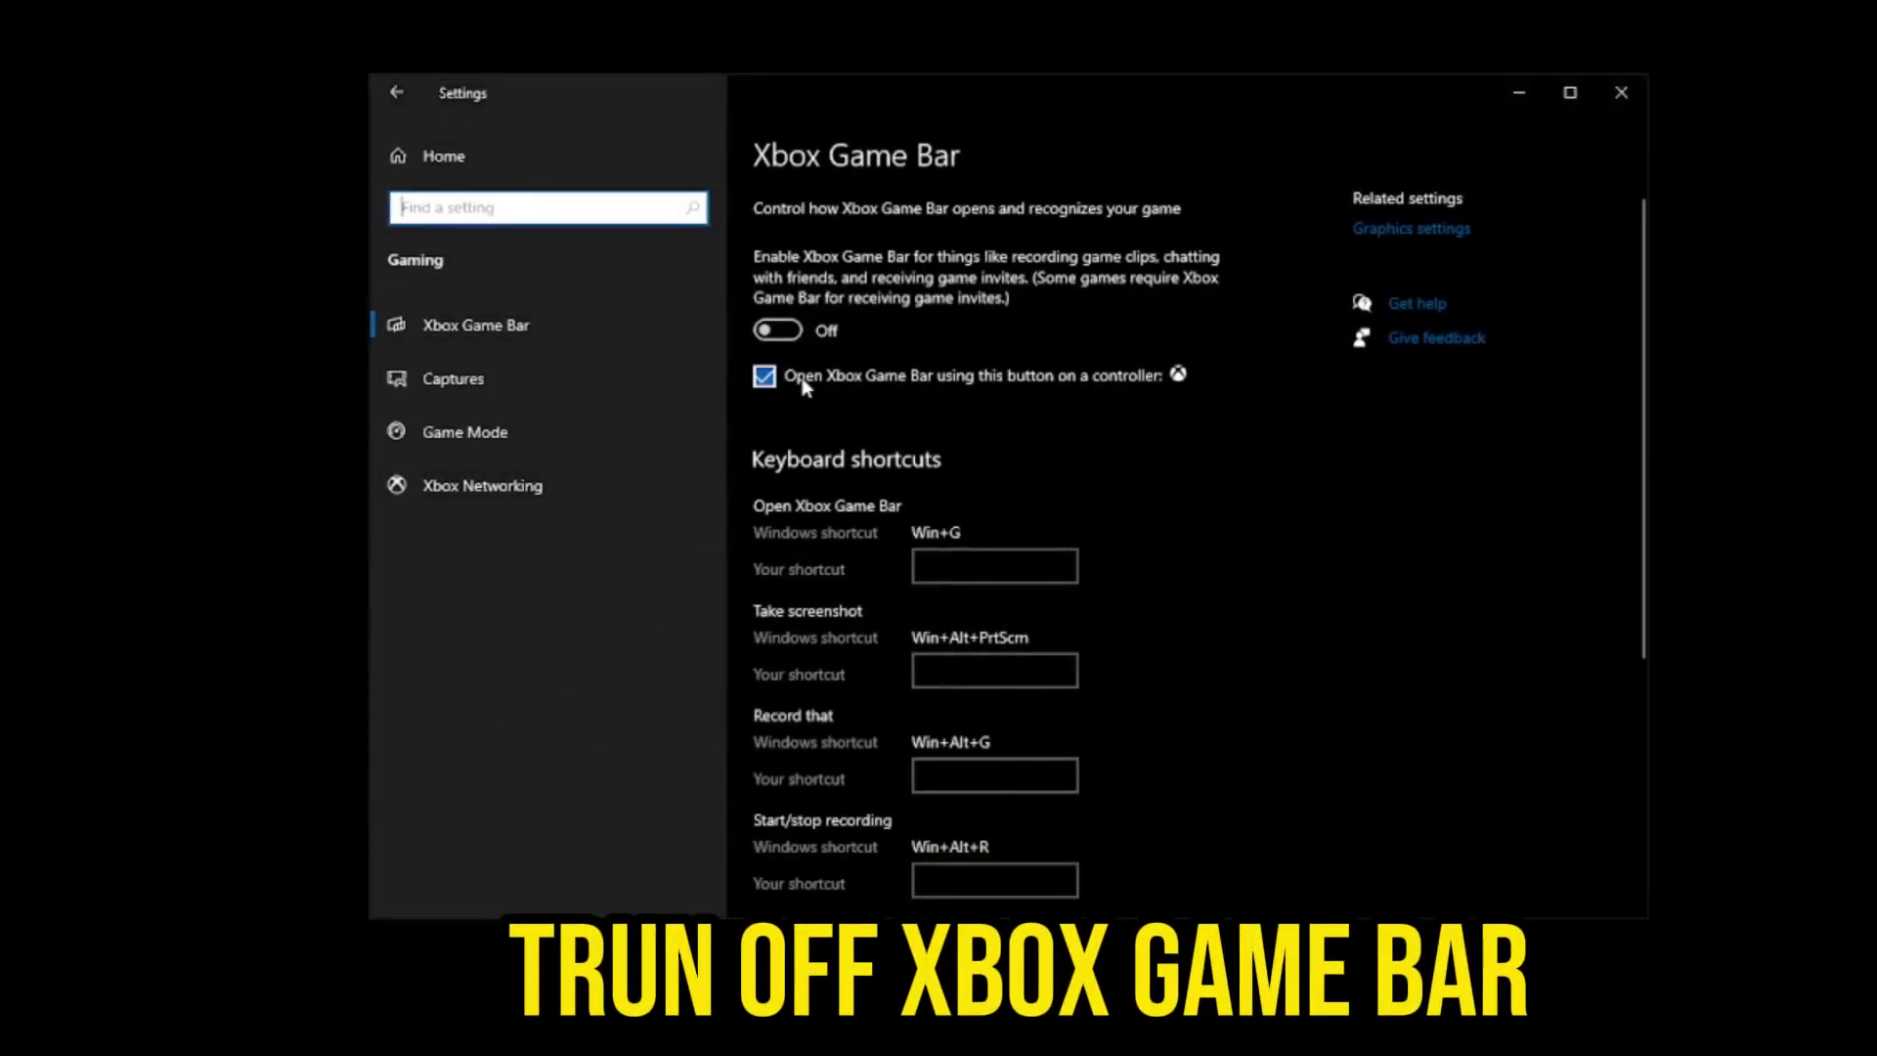
pyautogui.click(782, 333)
pyautogui.click(782, 333)
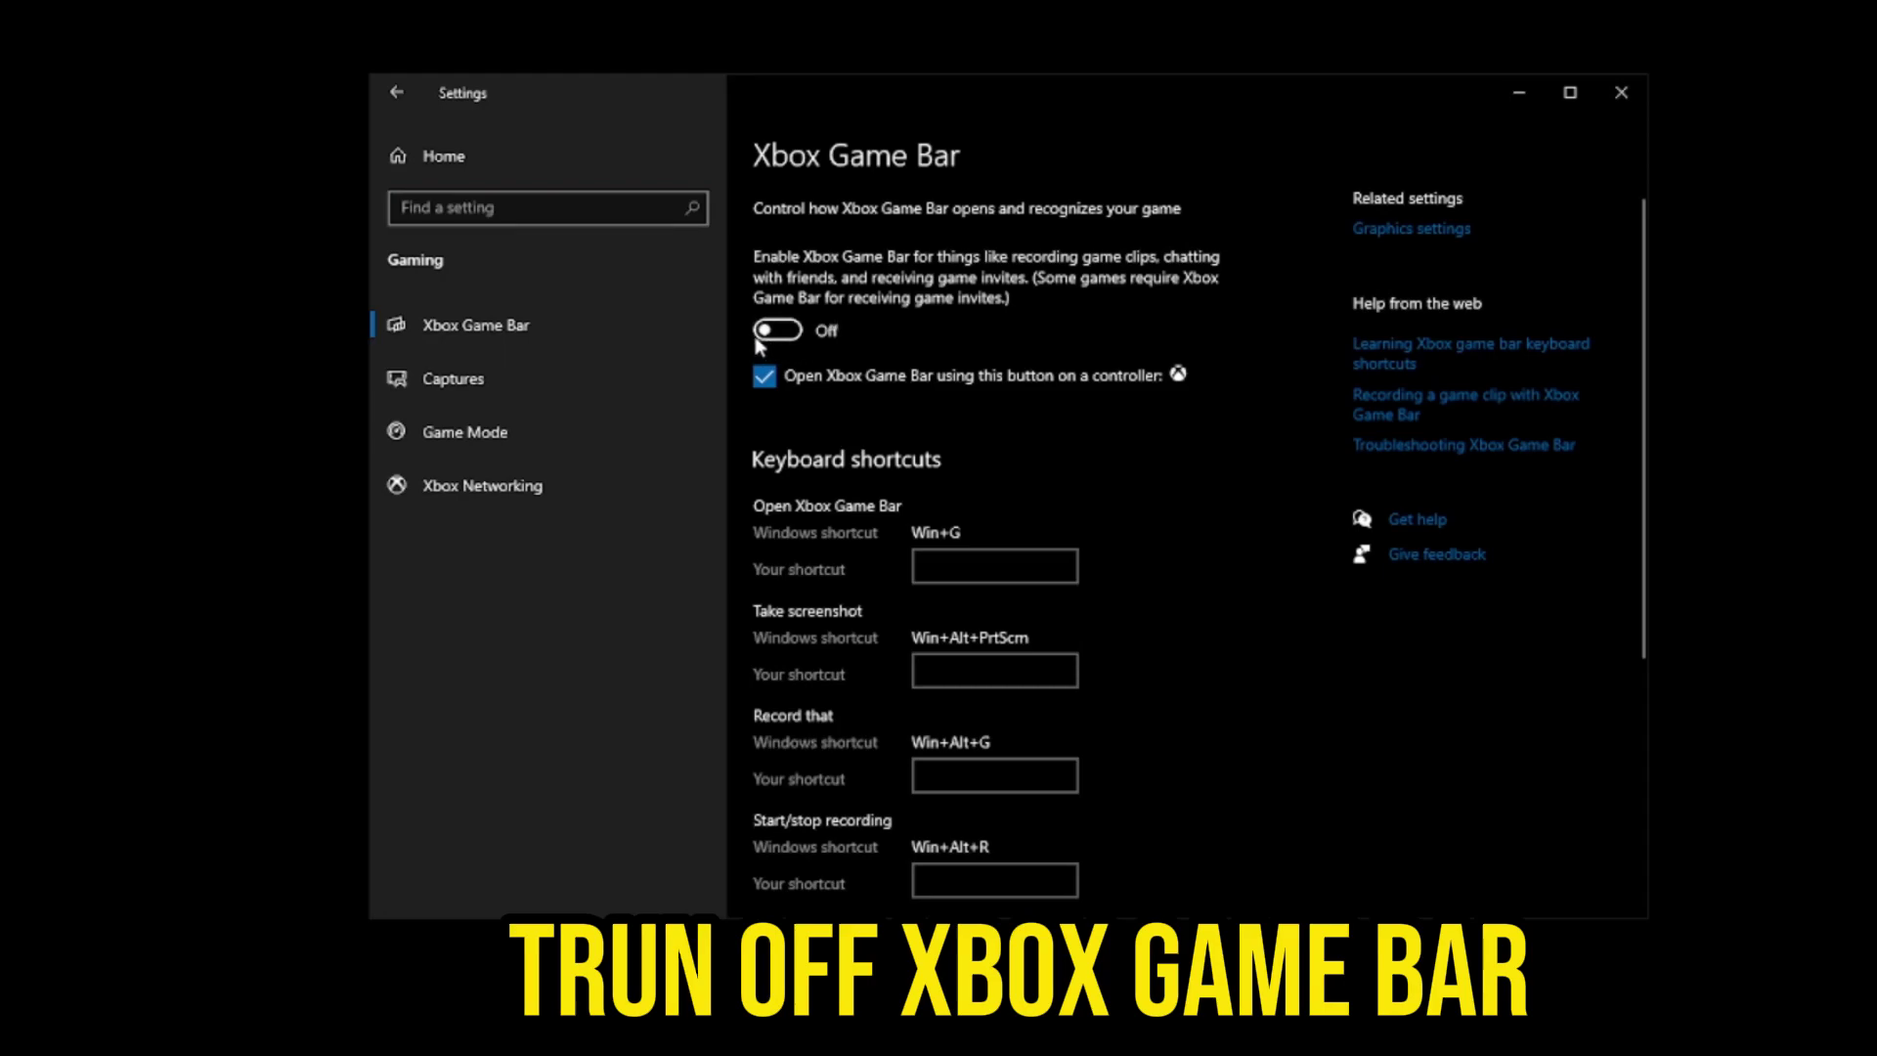
pyautogui.click(462, 437)
pyautogui.click(772, 291)
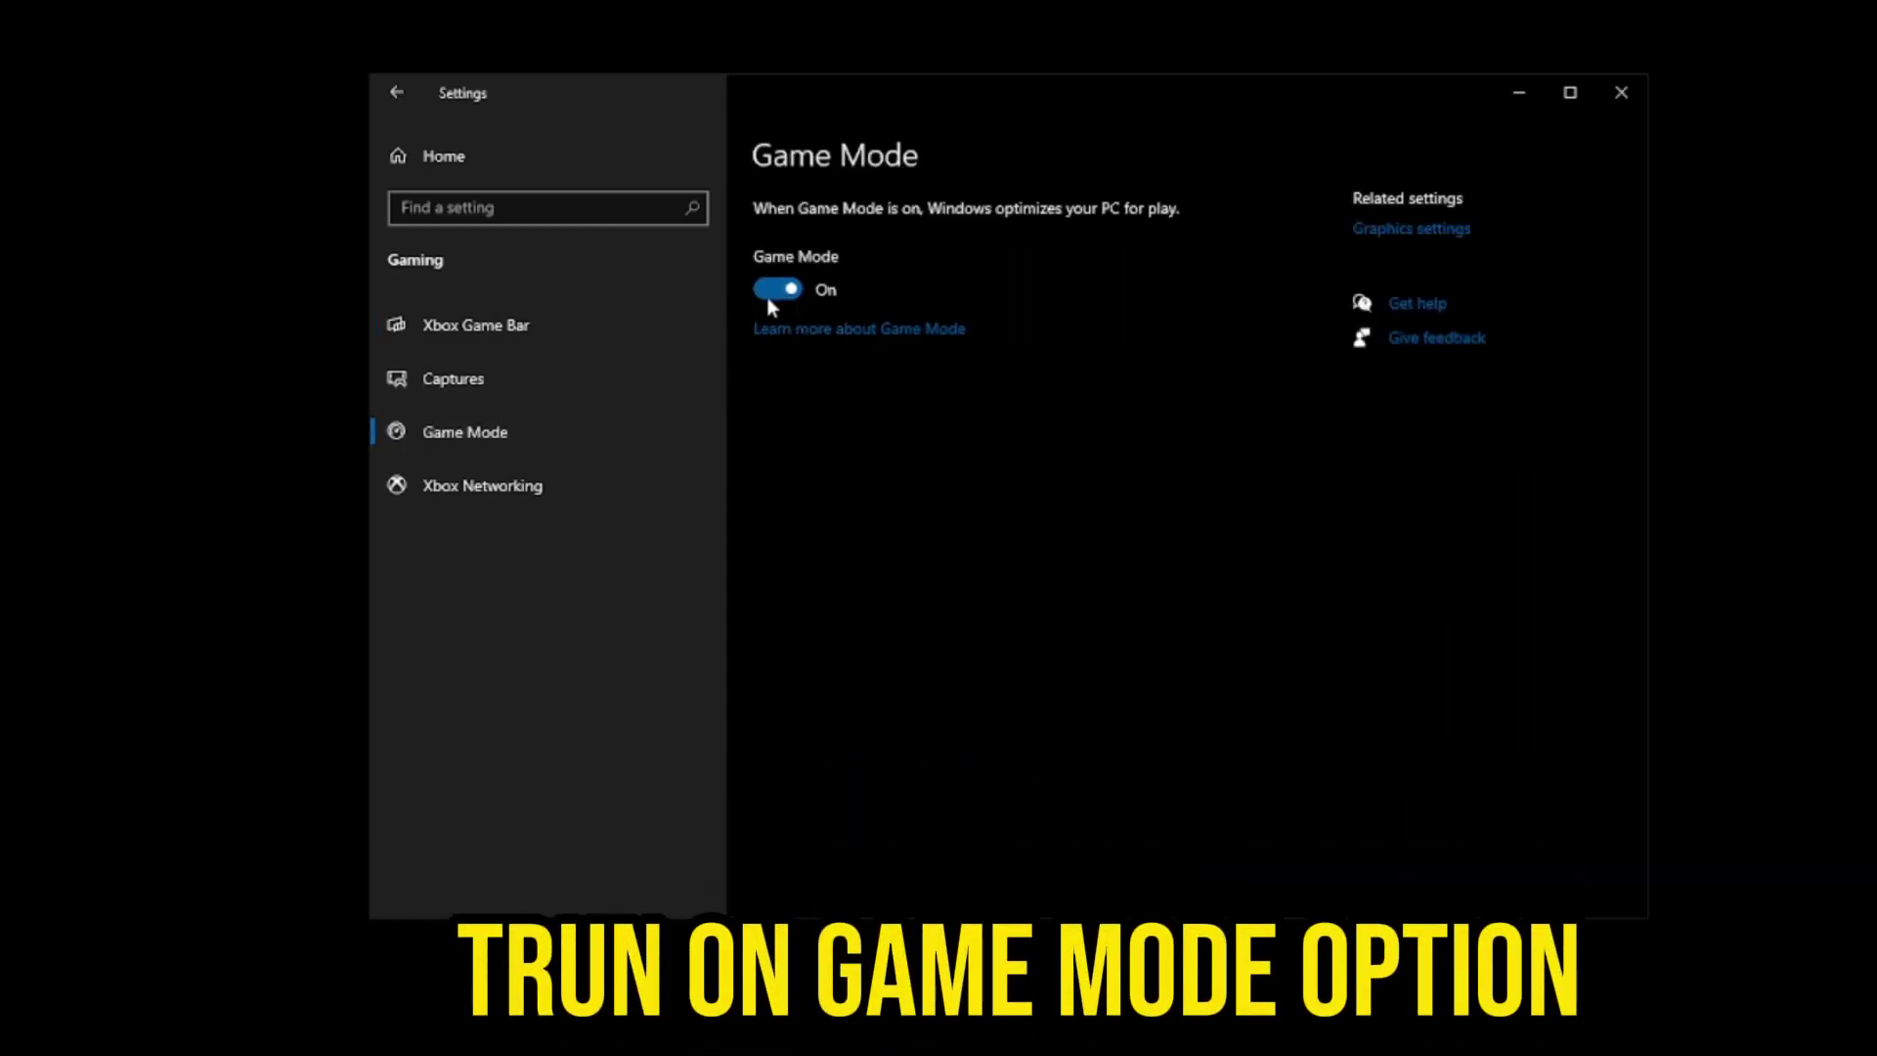
# - Remove the existing FortniteLauncher entry from the graphics performance preferences in Graphics settings
pyautogui.click(1368, 234)
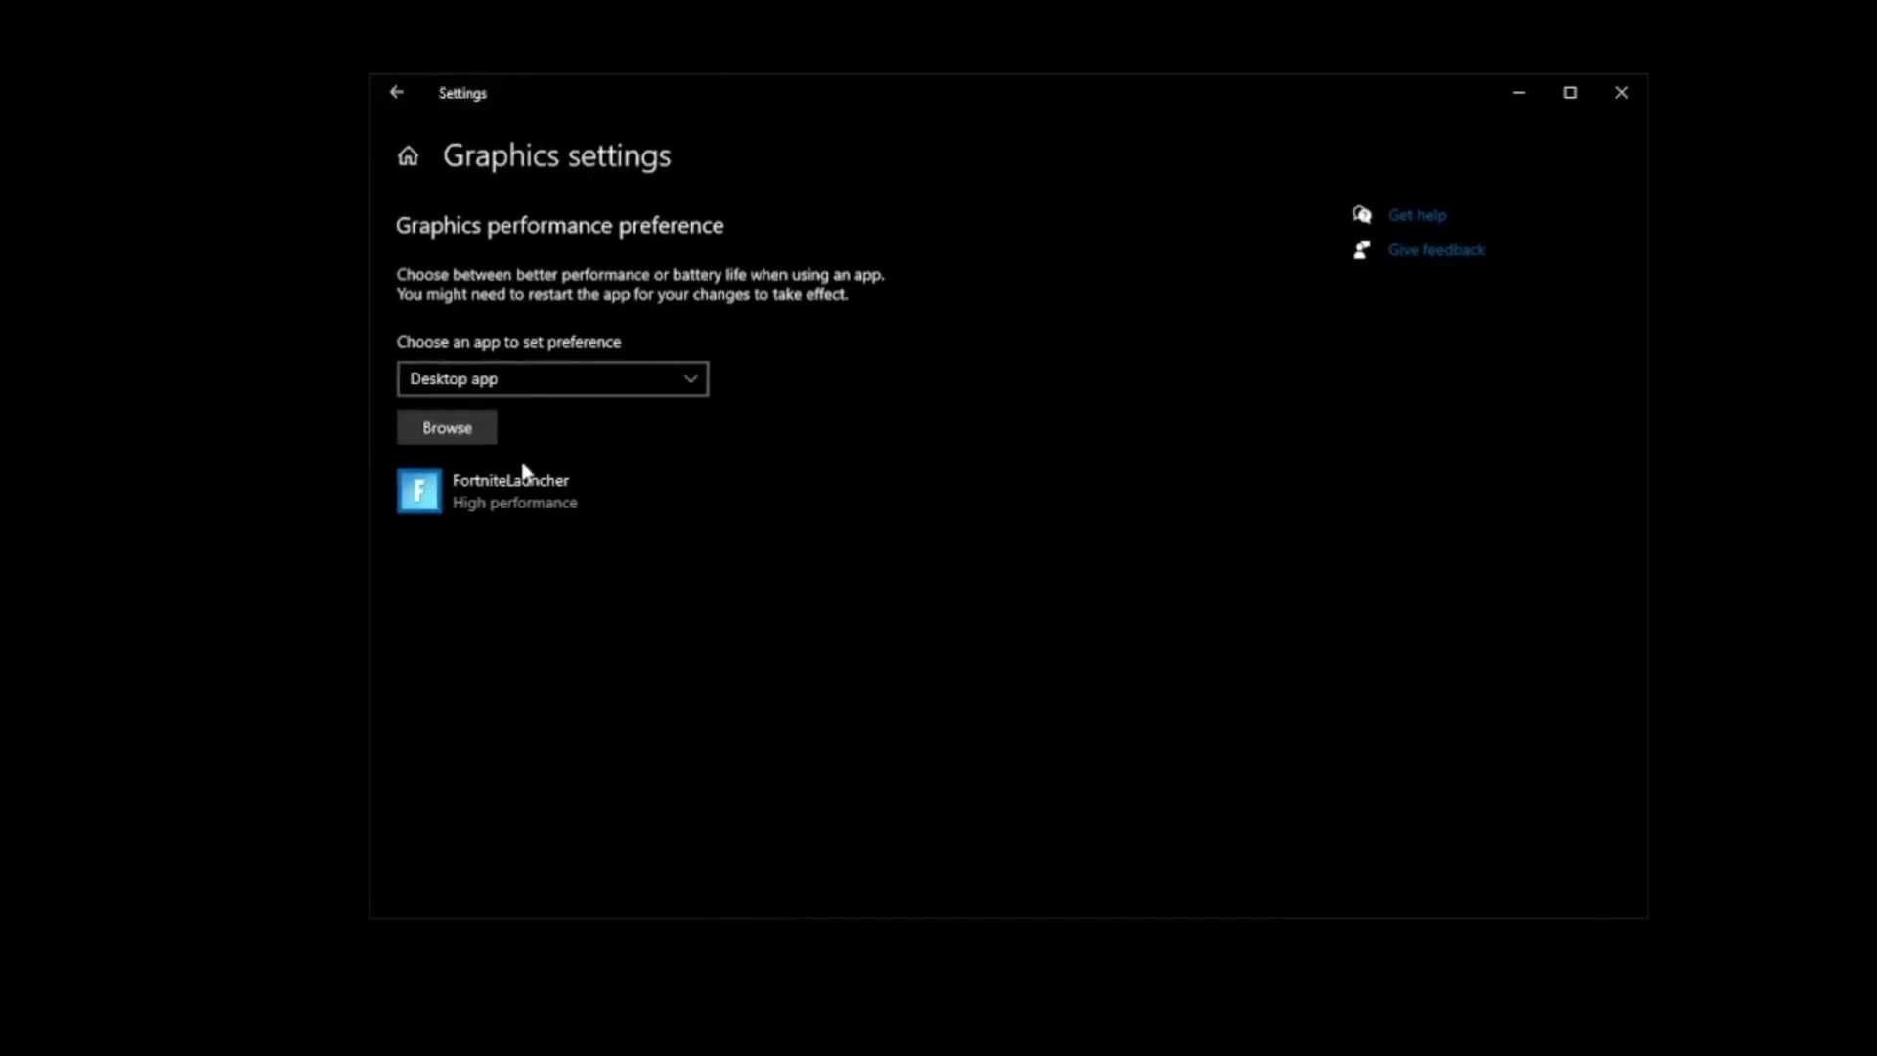
pyautogui.click(577, 484)
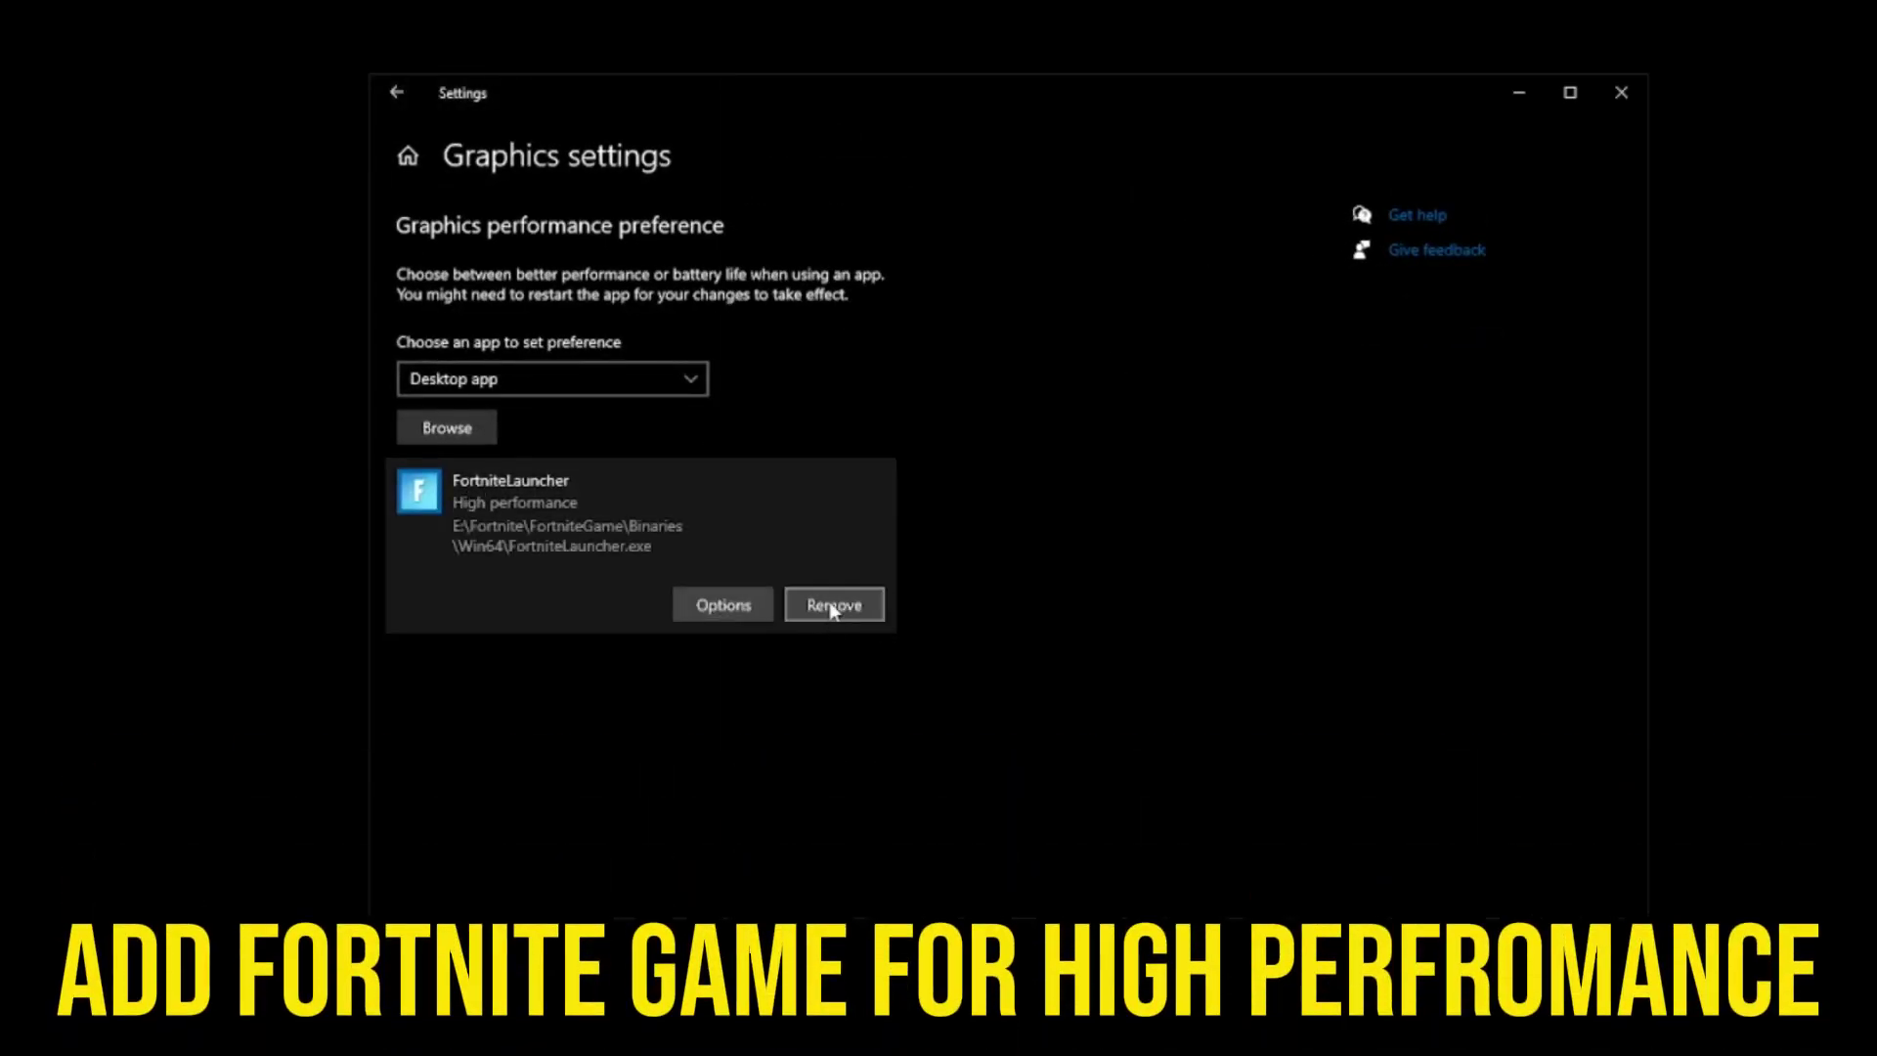
pyautogui.click(832, 606)
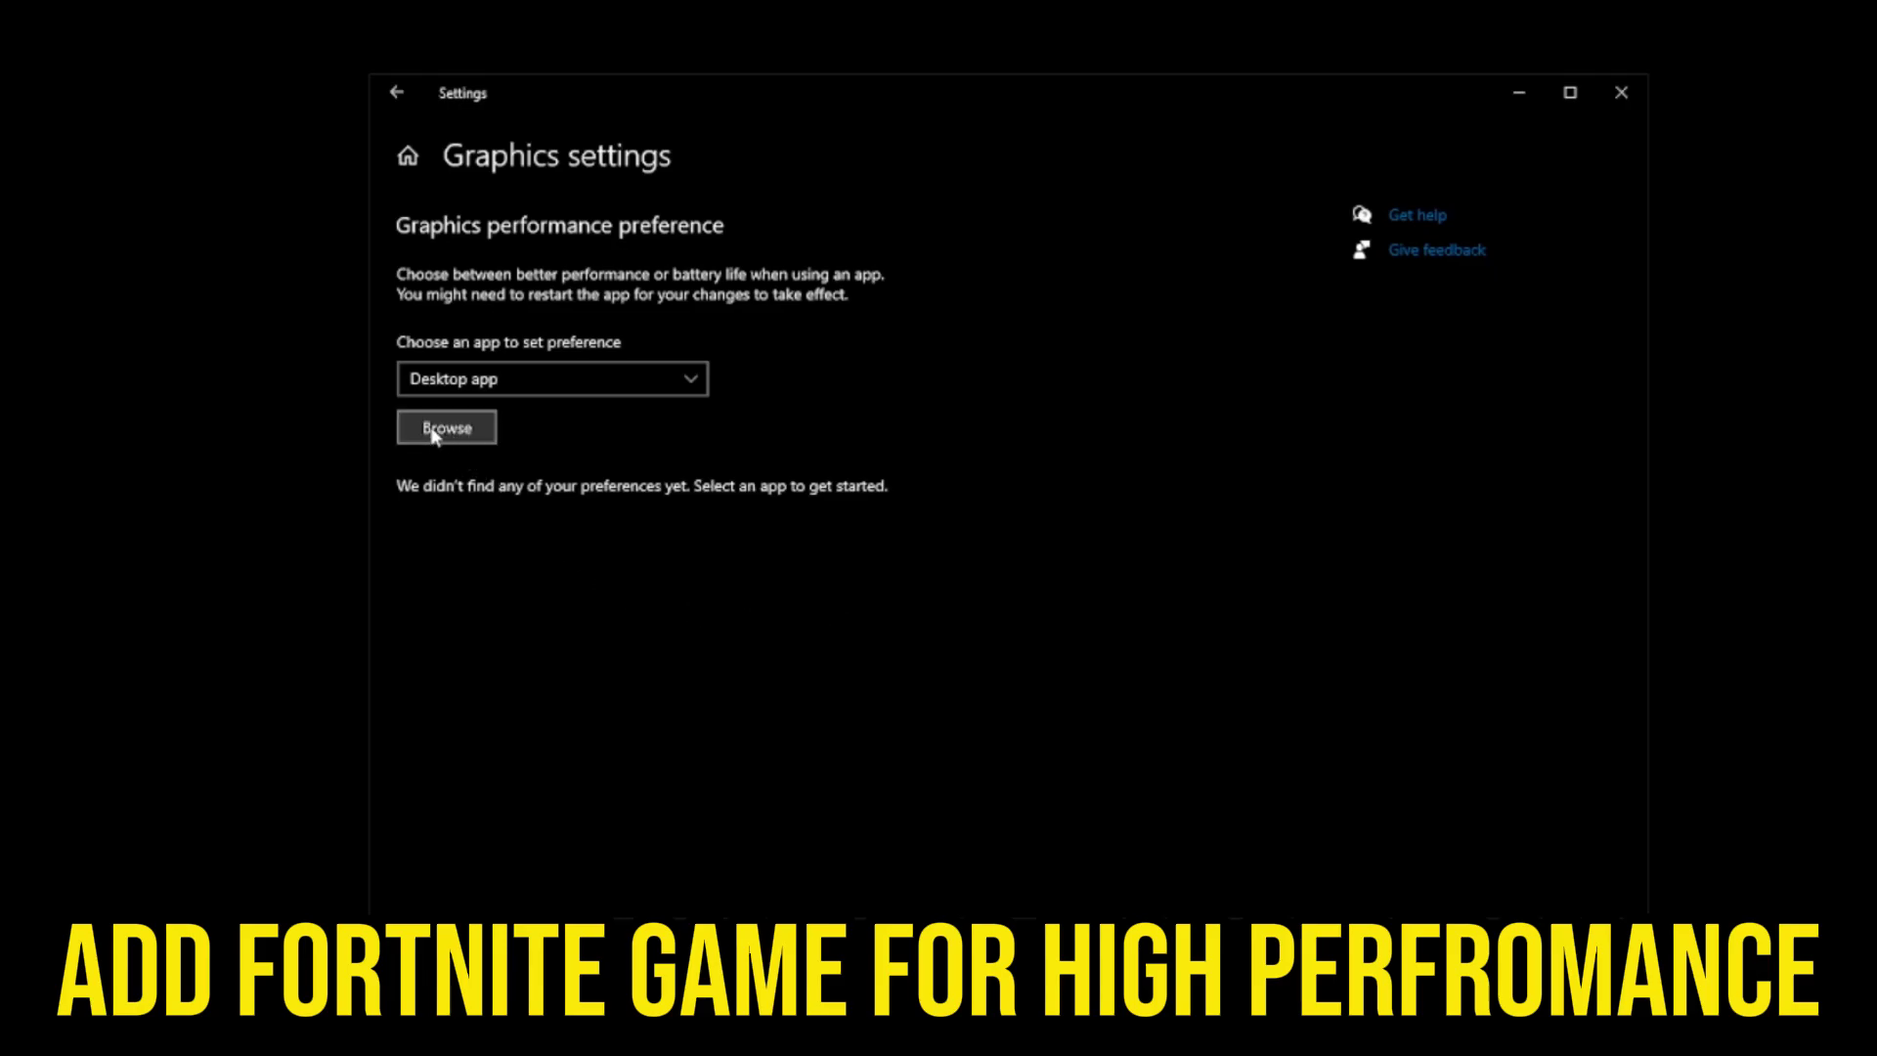
# - Add FortniteLauncher from Fortnite's Win64 folder as a desktop app and save its graphics preference as High performance
pyautogui.click(458, 432)
pyautogui.click(645, 426)
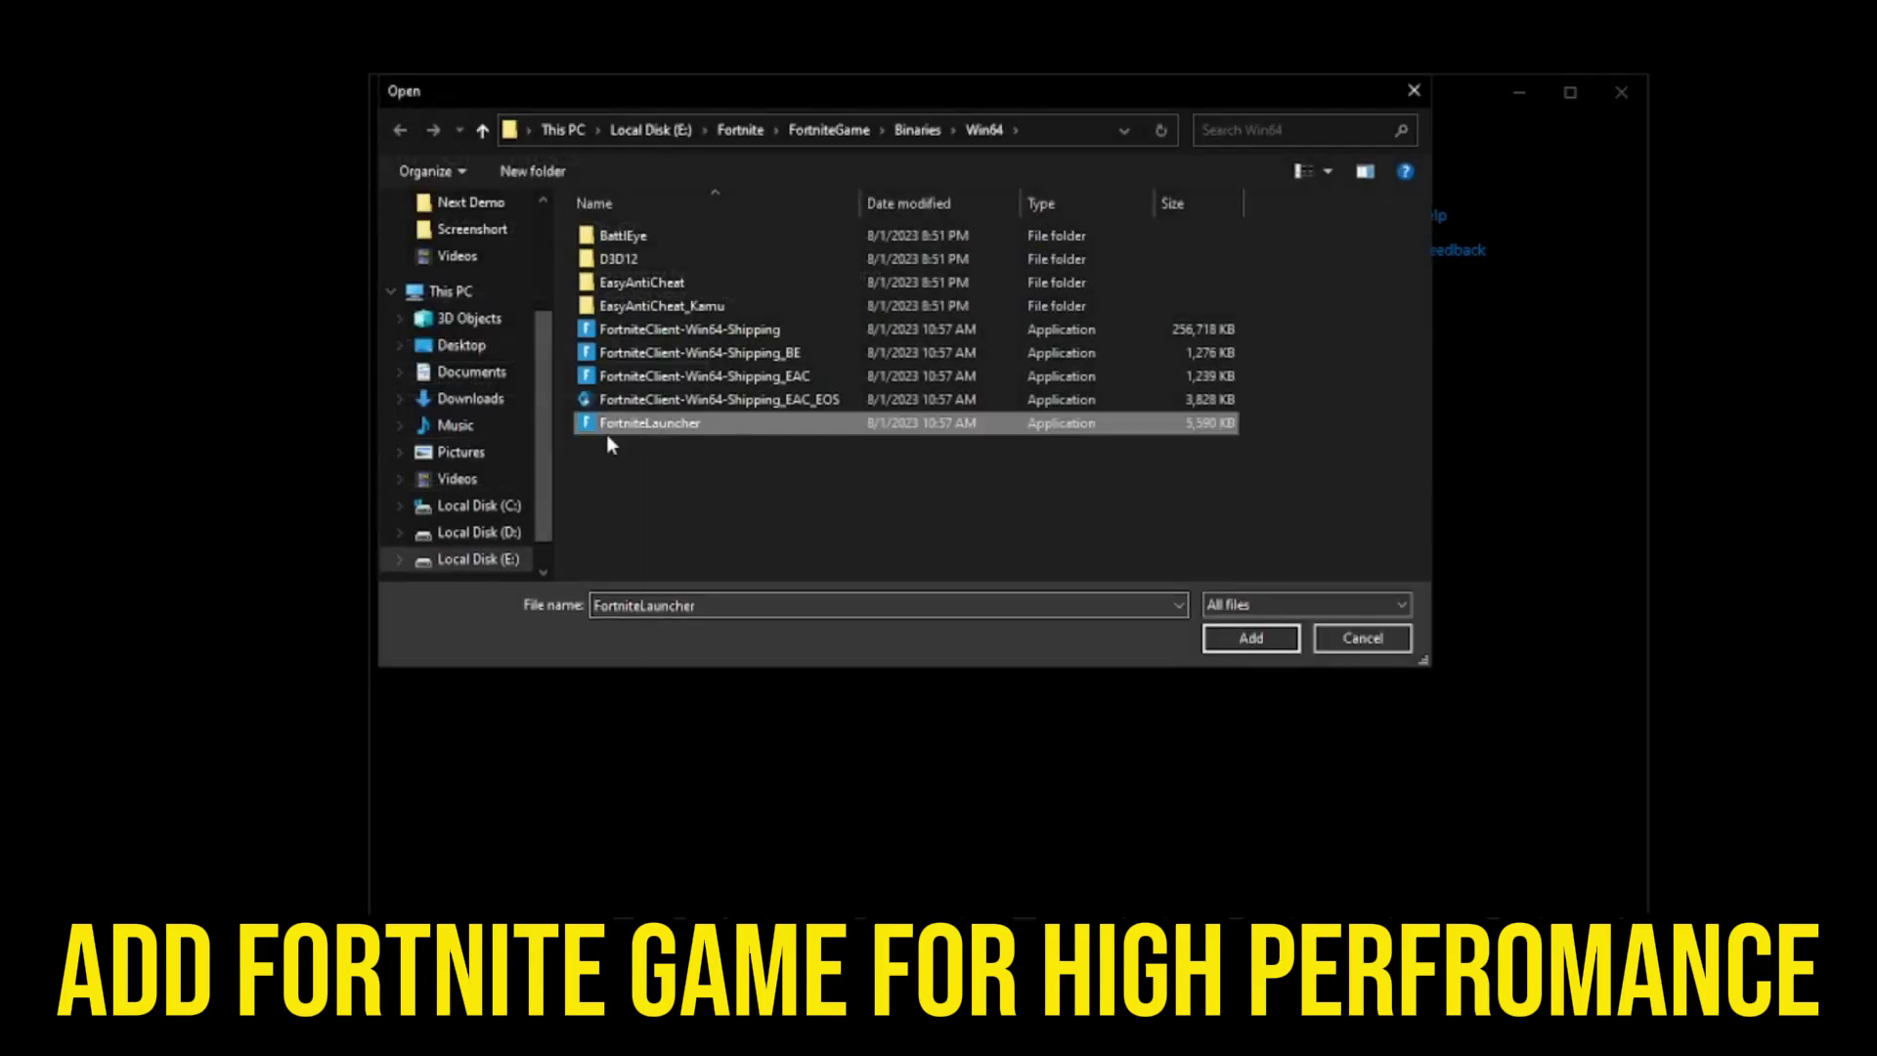
pyautogui.click(1227, 643)
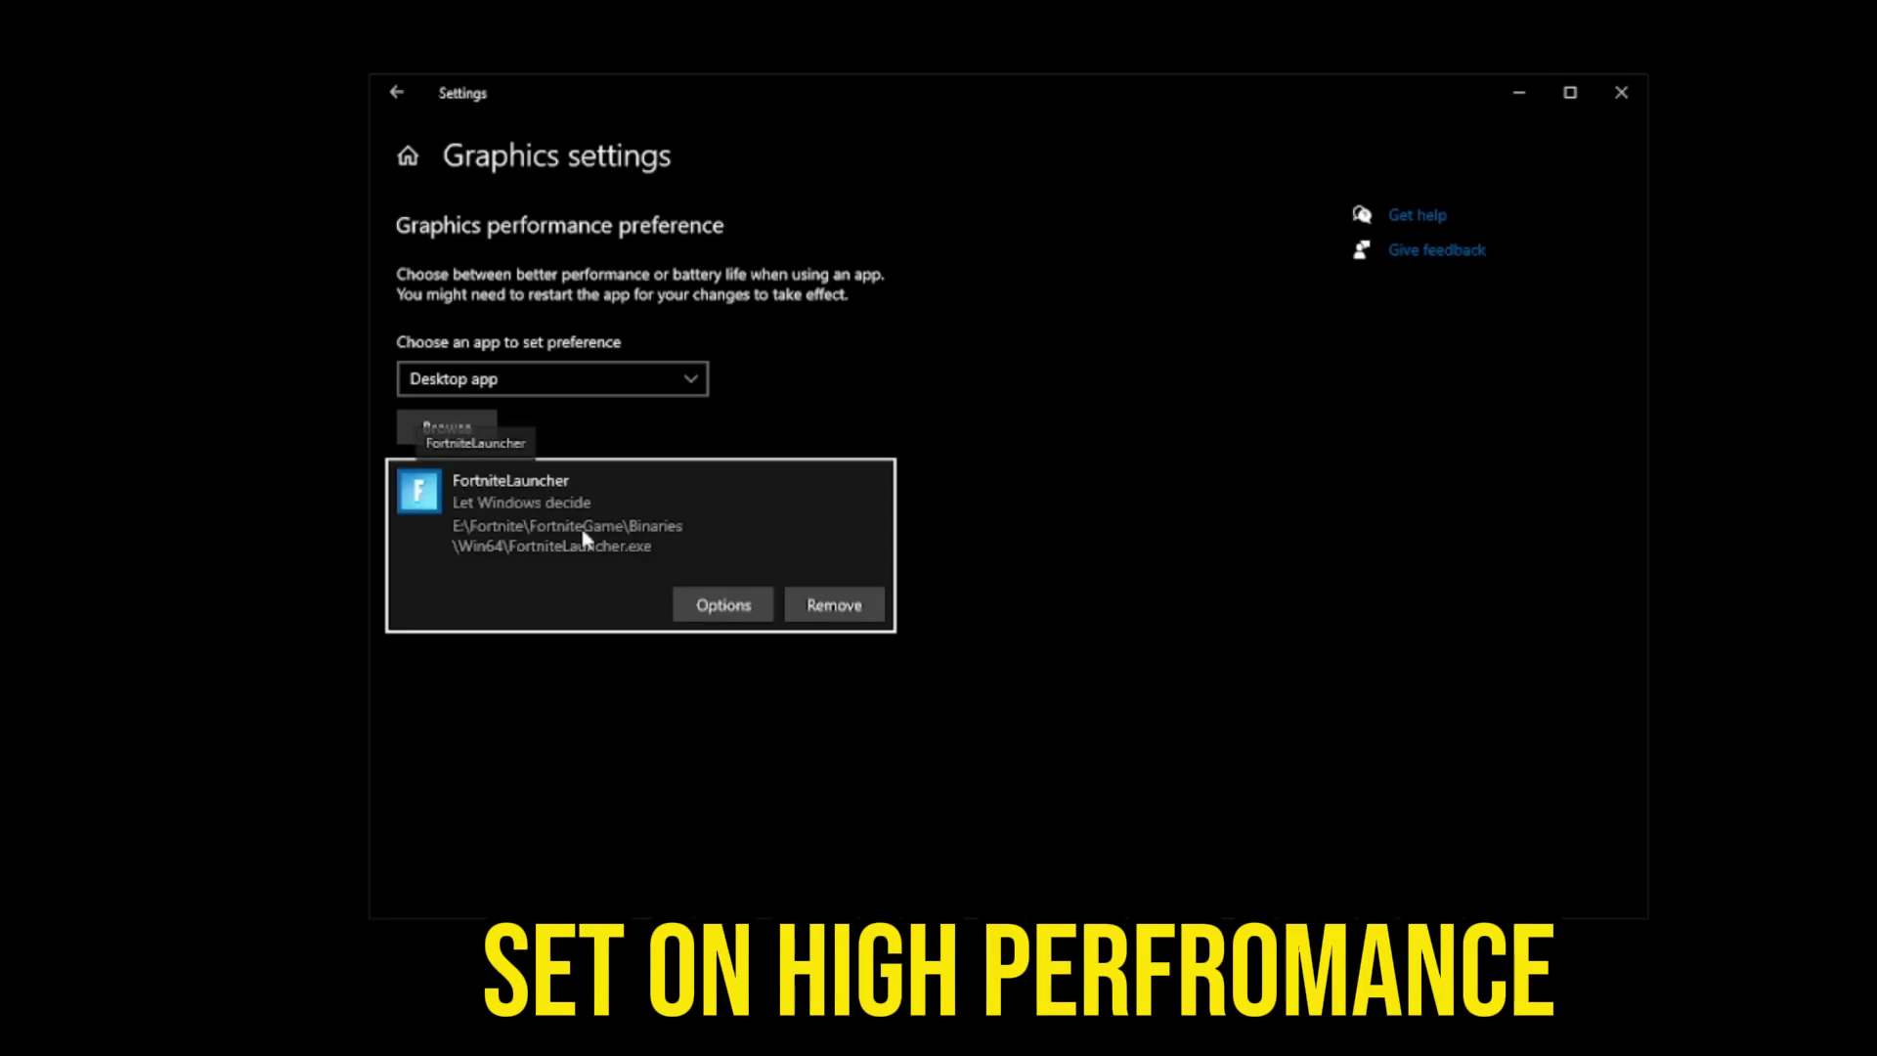
pyautogui.click(711, 614)
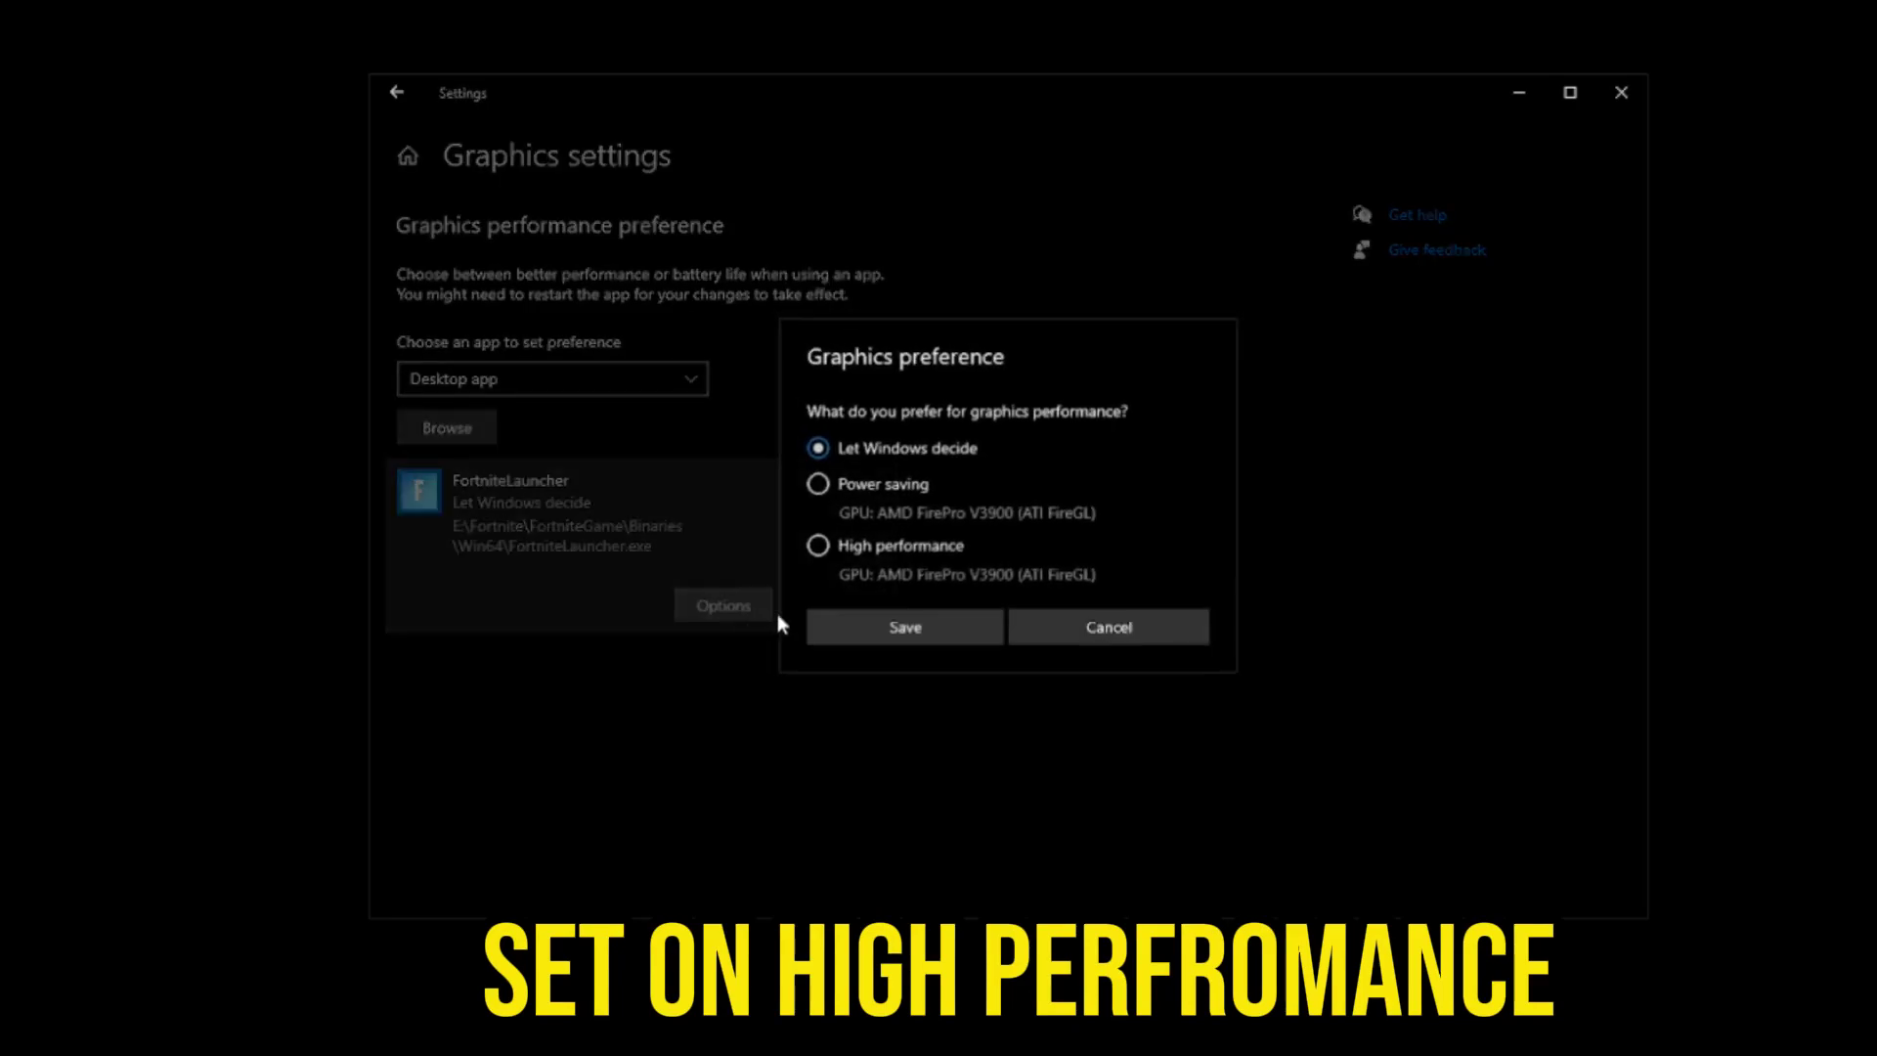
pyautogui.click(862, 547)
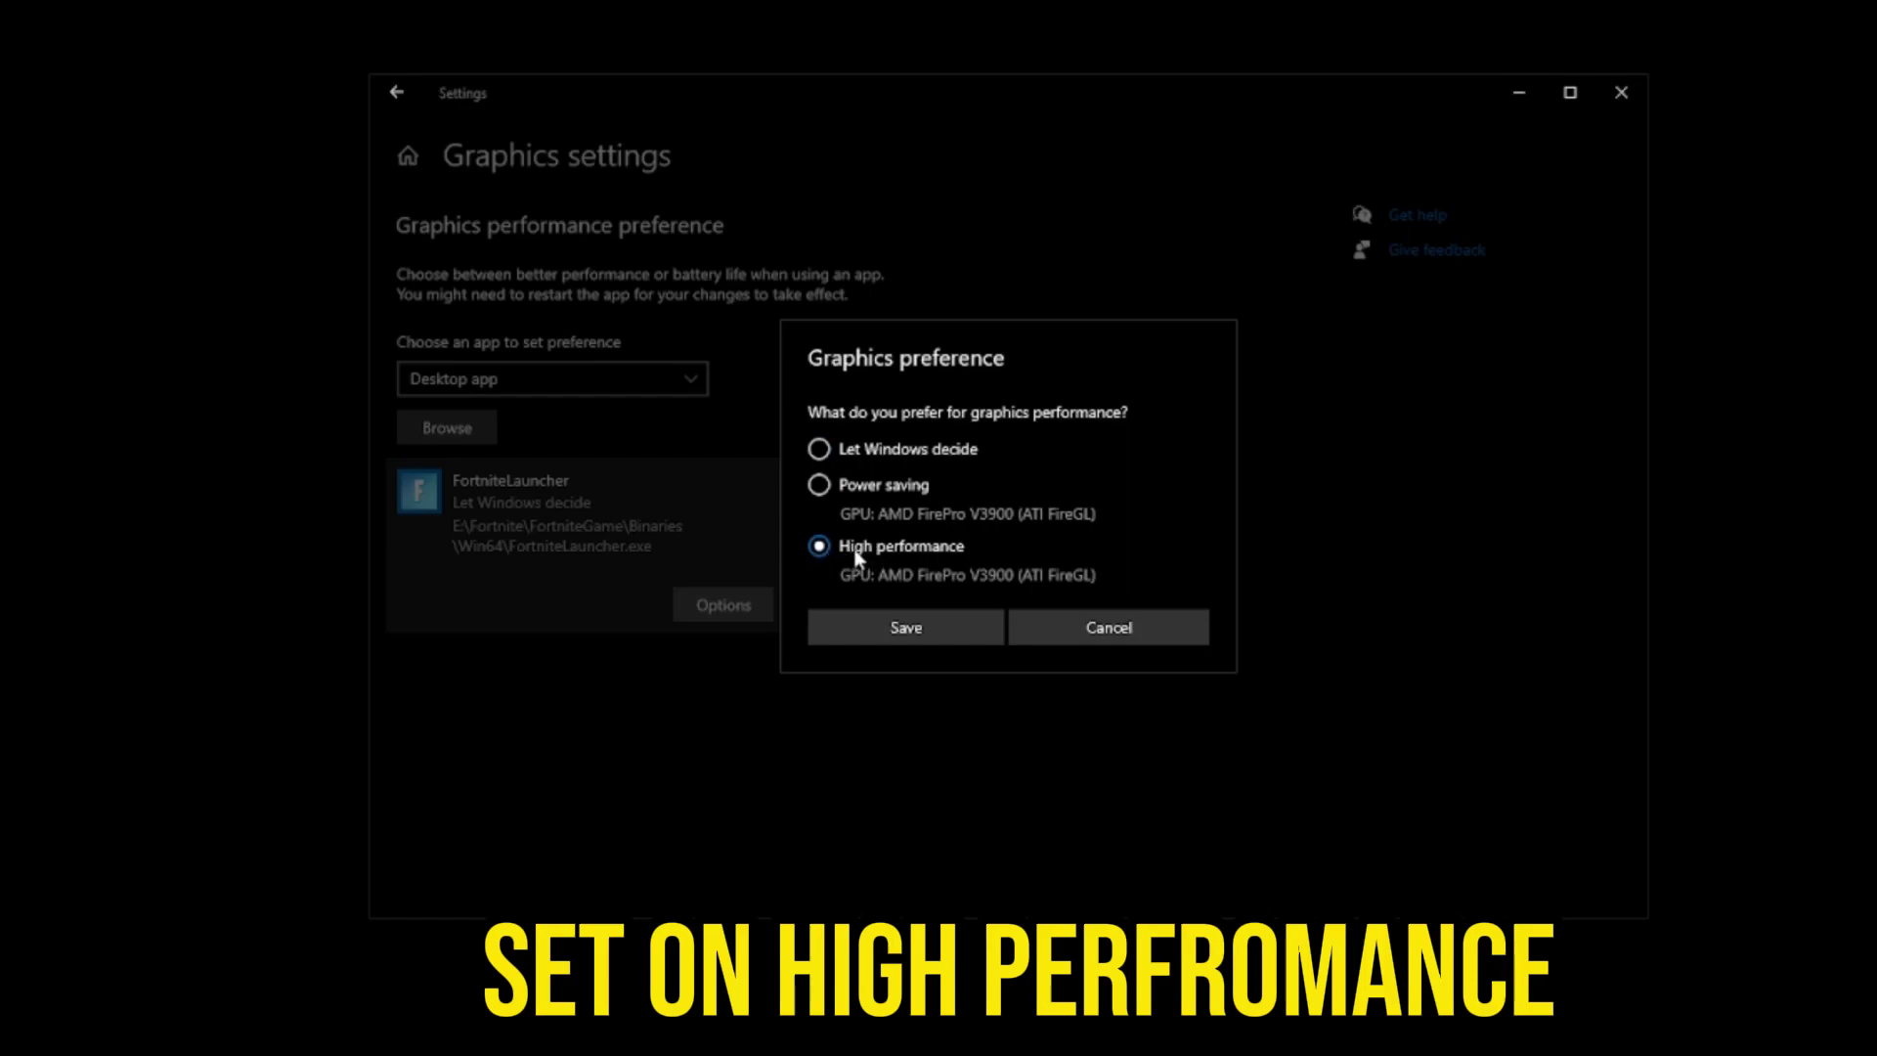
pyautogui.click(887, 630)
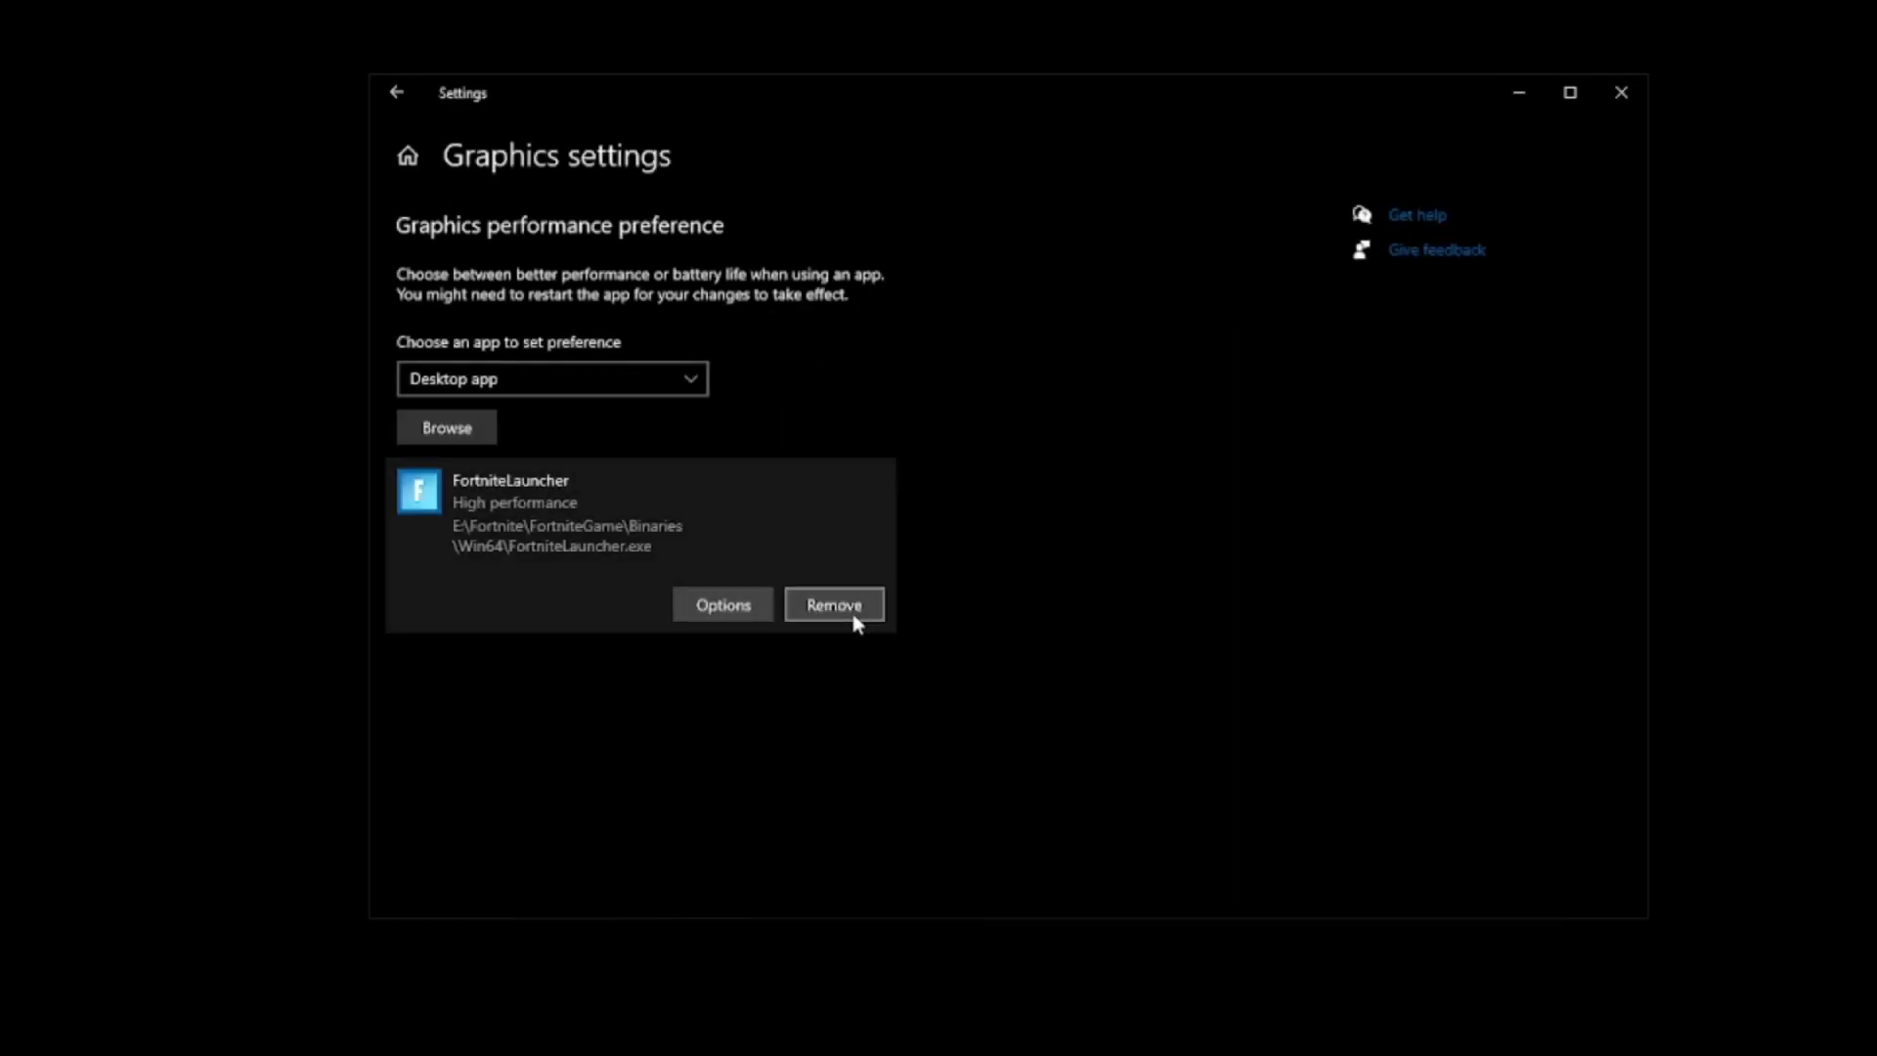
# - In the privacy settings for background apps, turn off letting apps run in the background
pyautogui.click(408, 158)
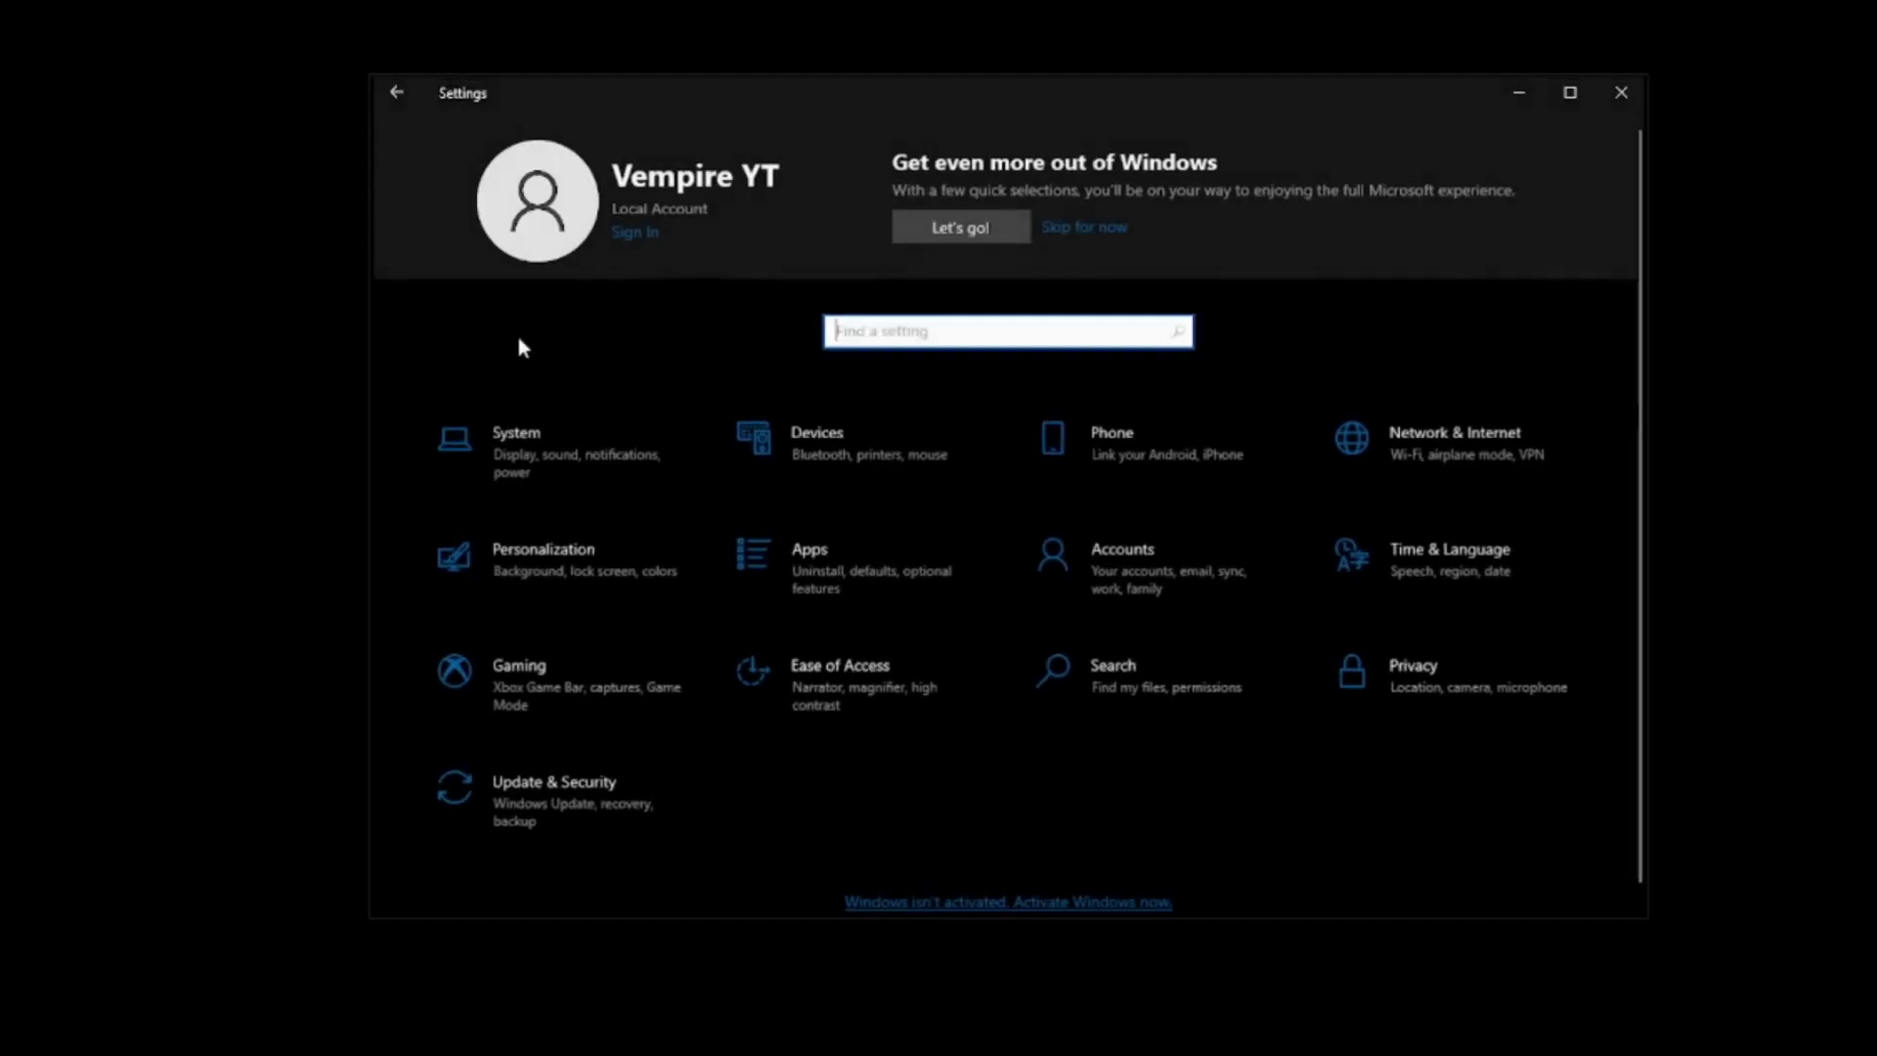
pyautogui.click(1407, 672)
pyautogui.scroll(-4, 559, 684)
pyautogui.scroll(-6, 548, 689)
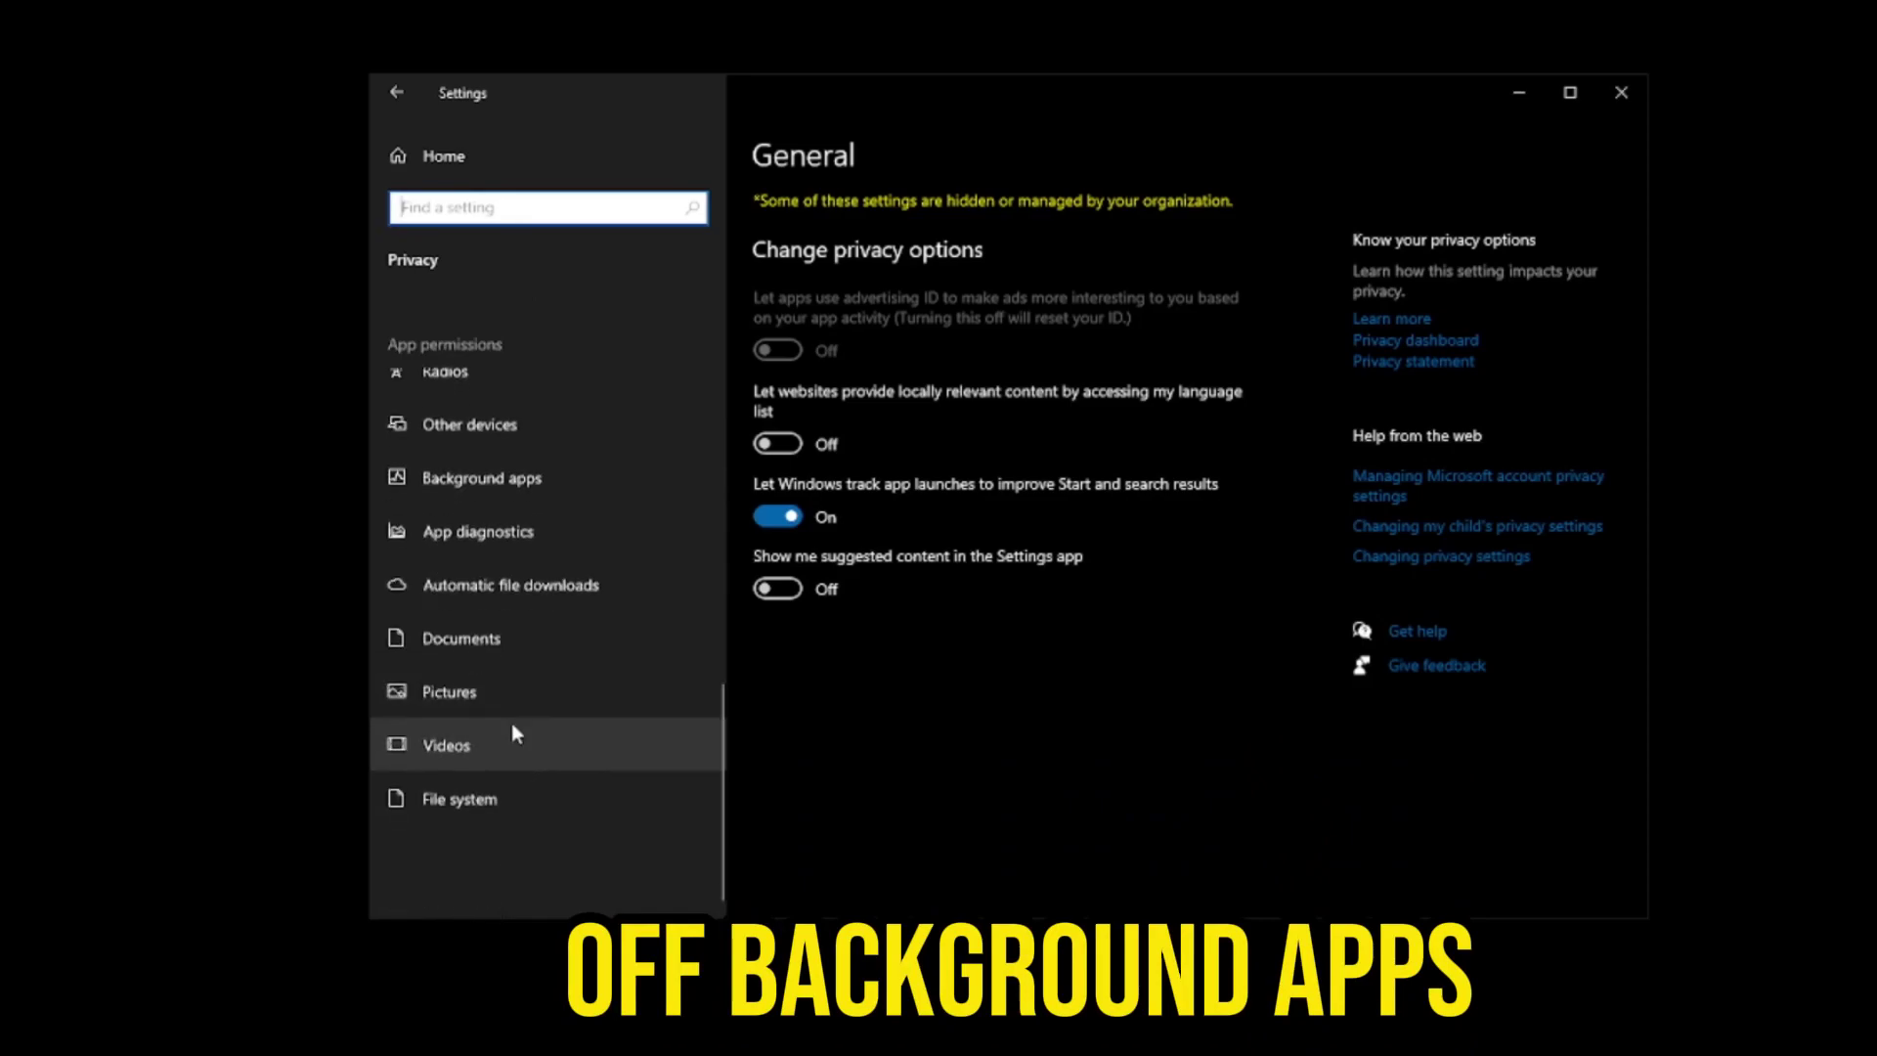
pyautogui.click(458, 490)
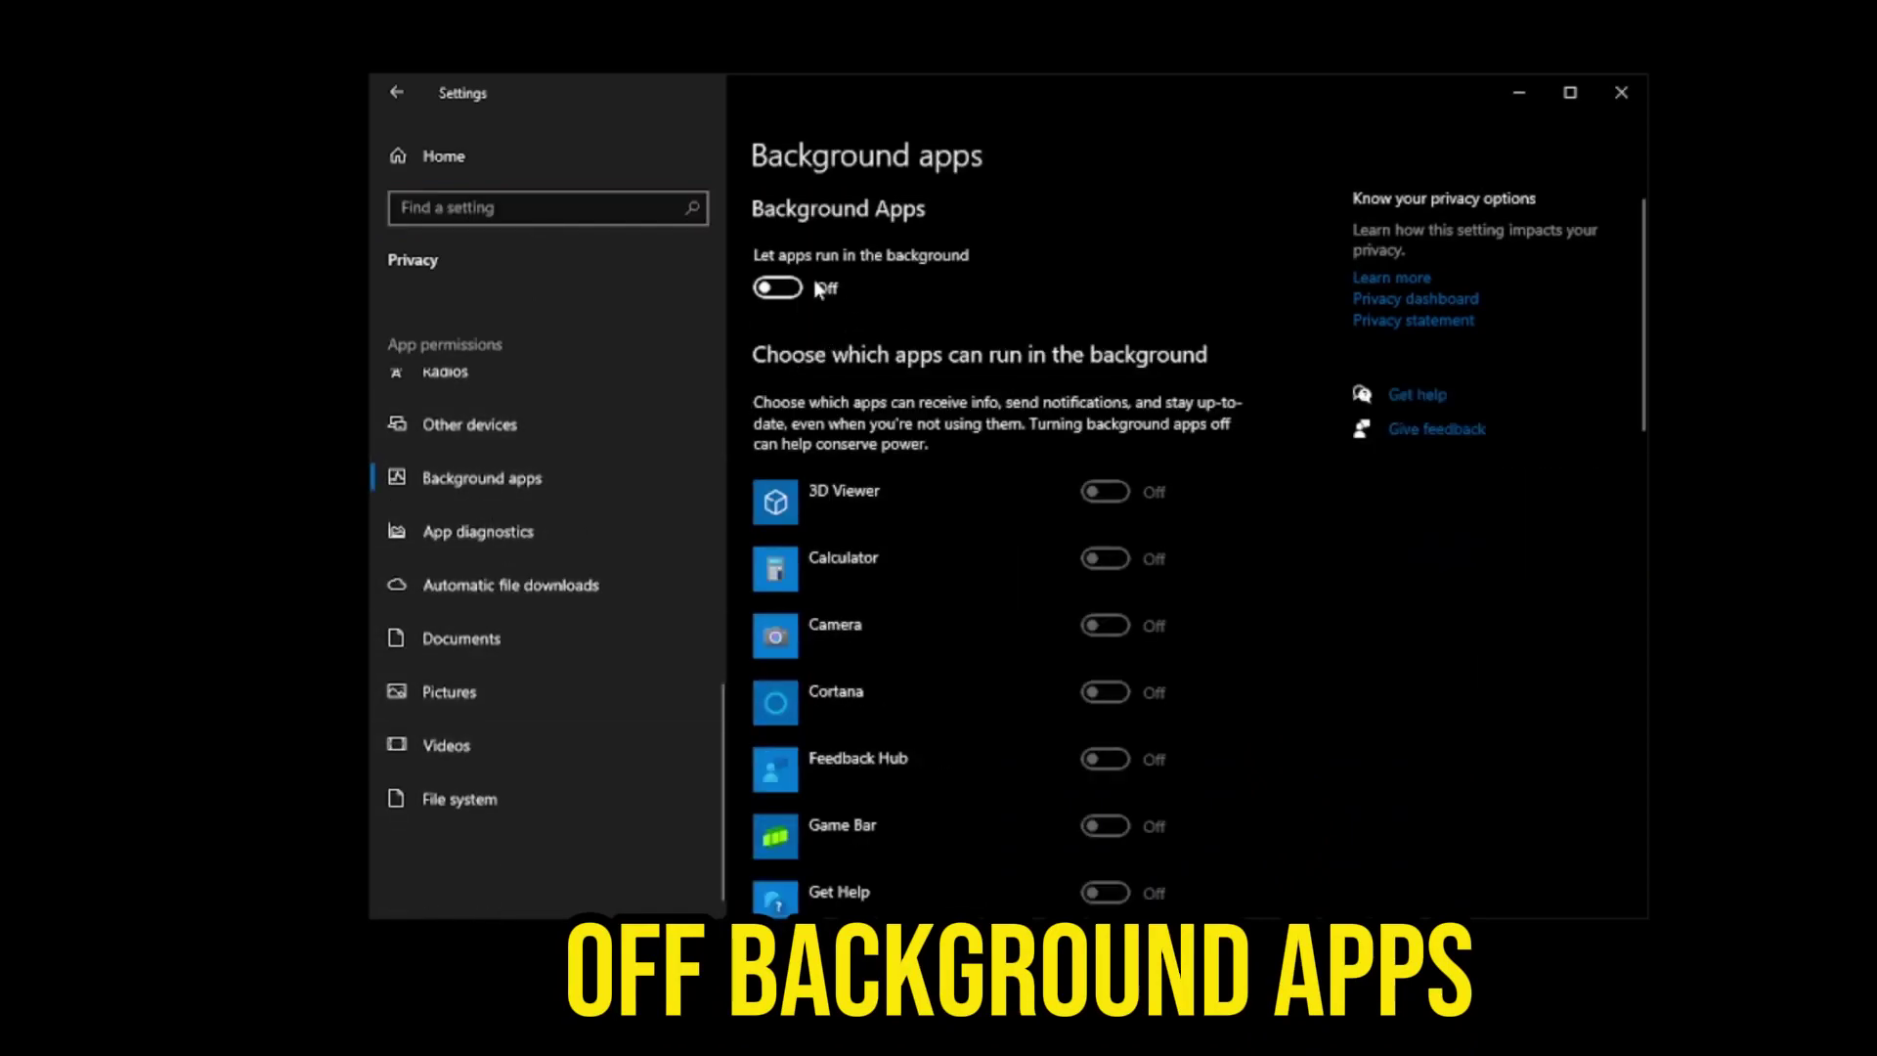
pyautogui.click(771, 293)
pyautogui.click(771, 293)
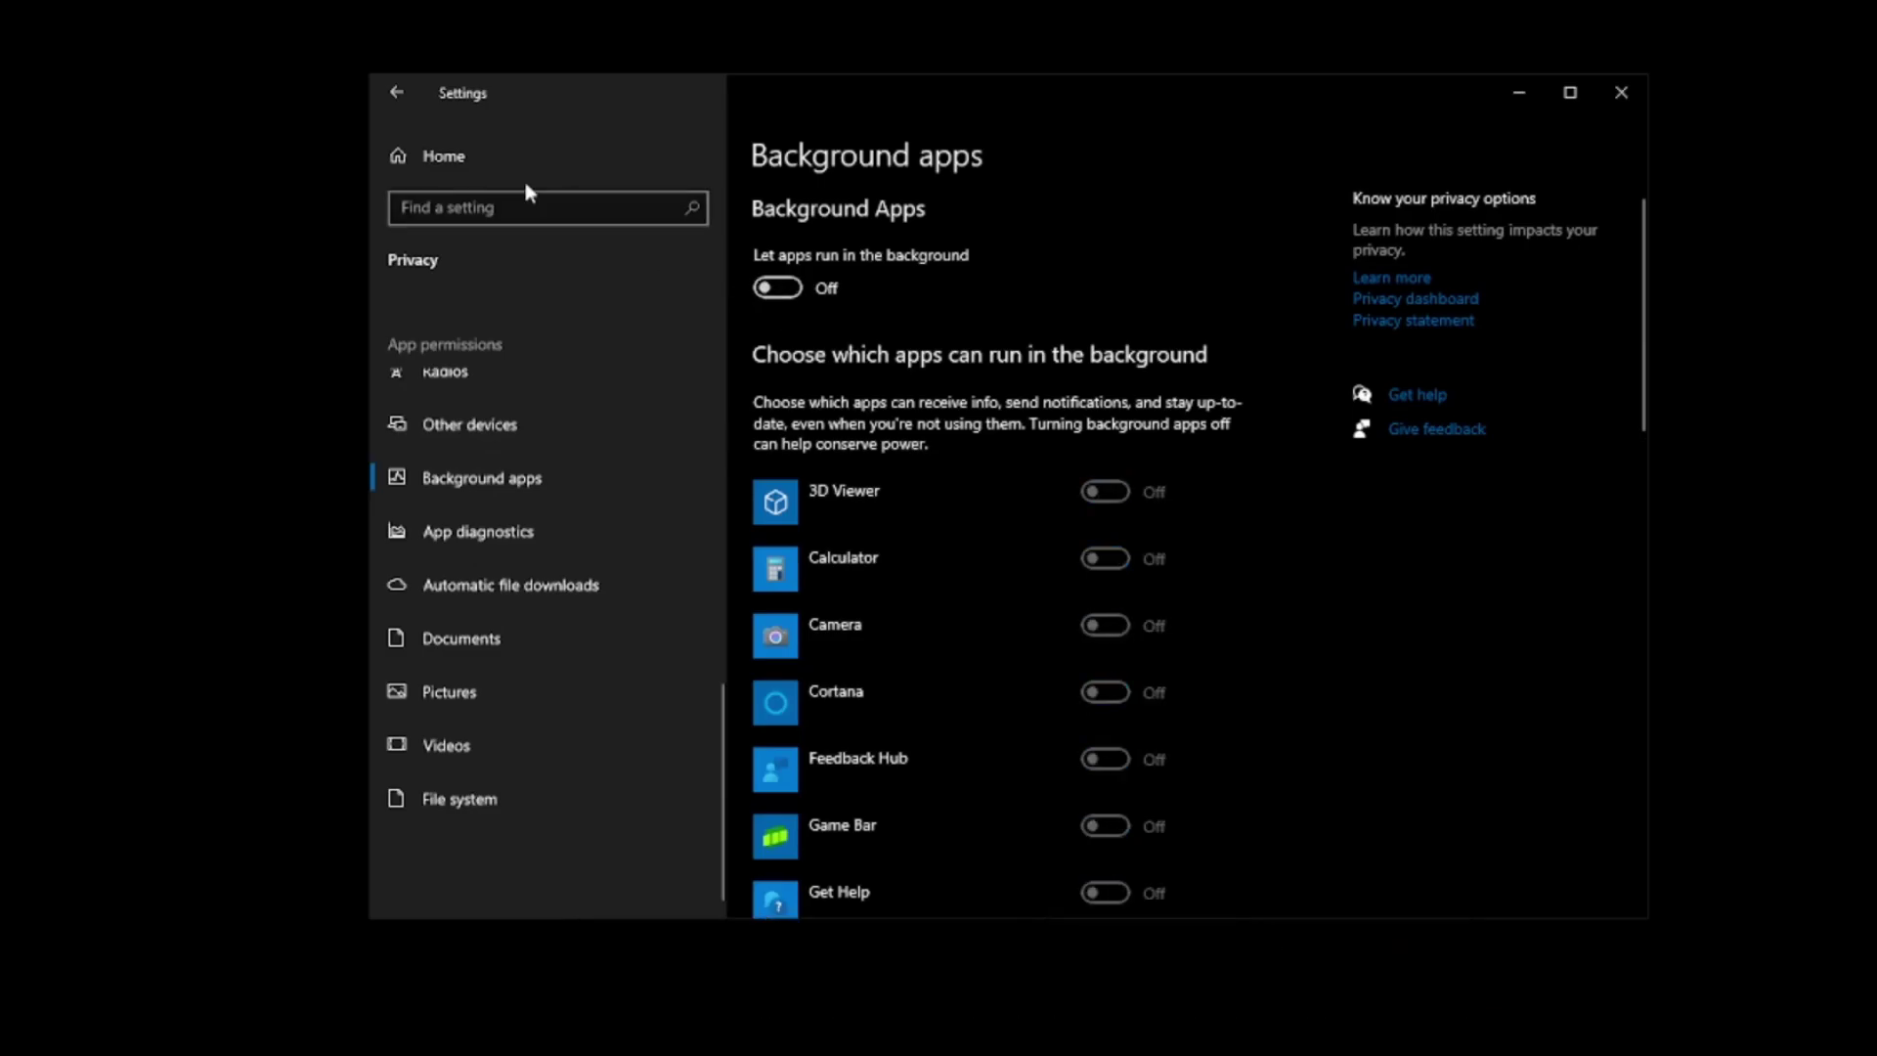
# - View the Windows Update status under Update & Security
pyautogui.click(490, 173)
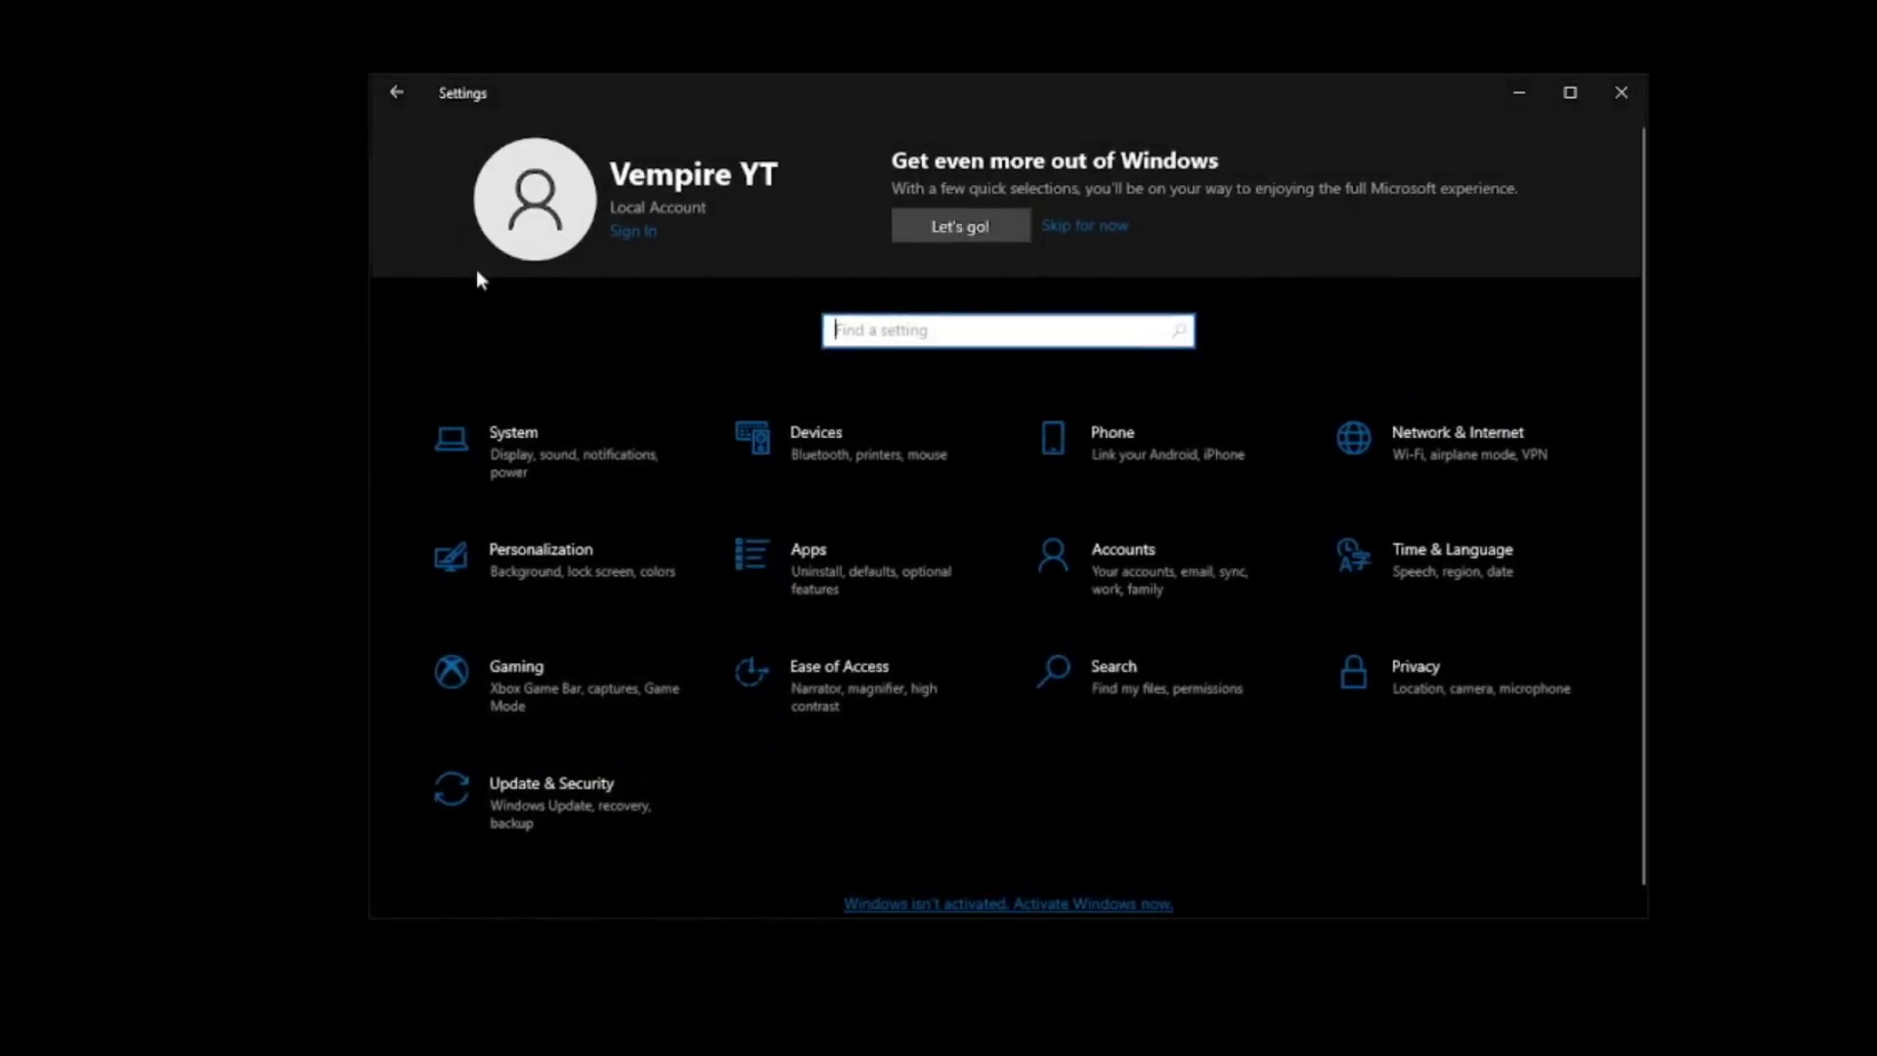
pyautogui.click(535, 807)
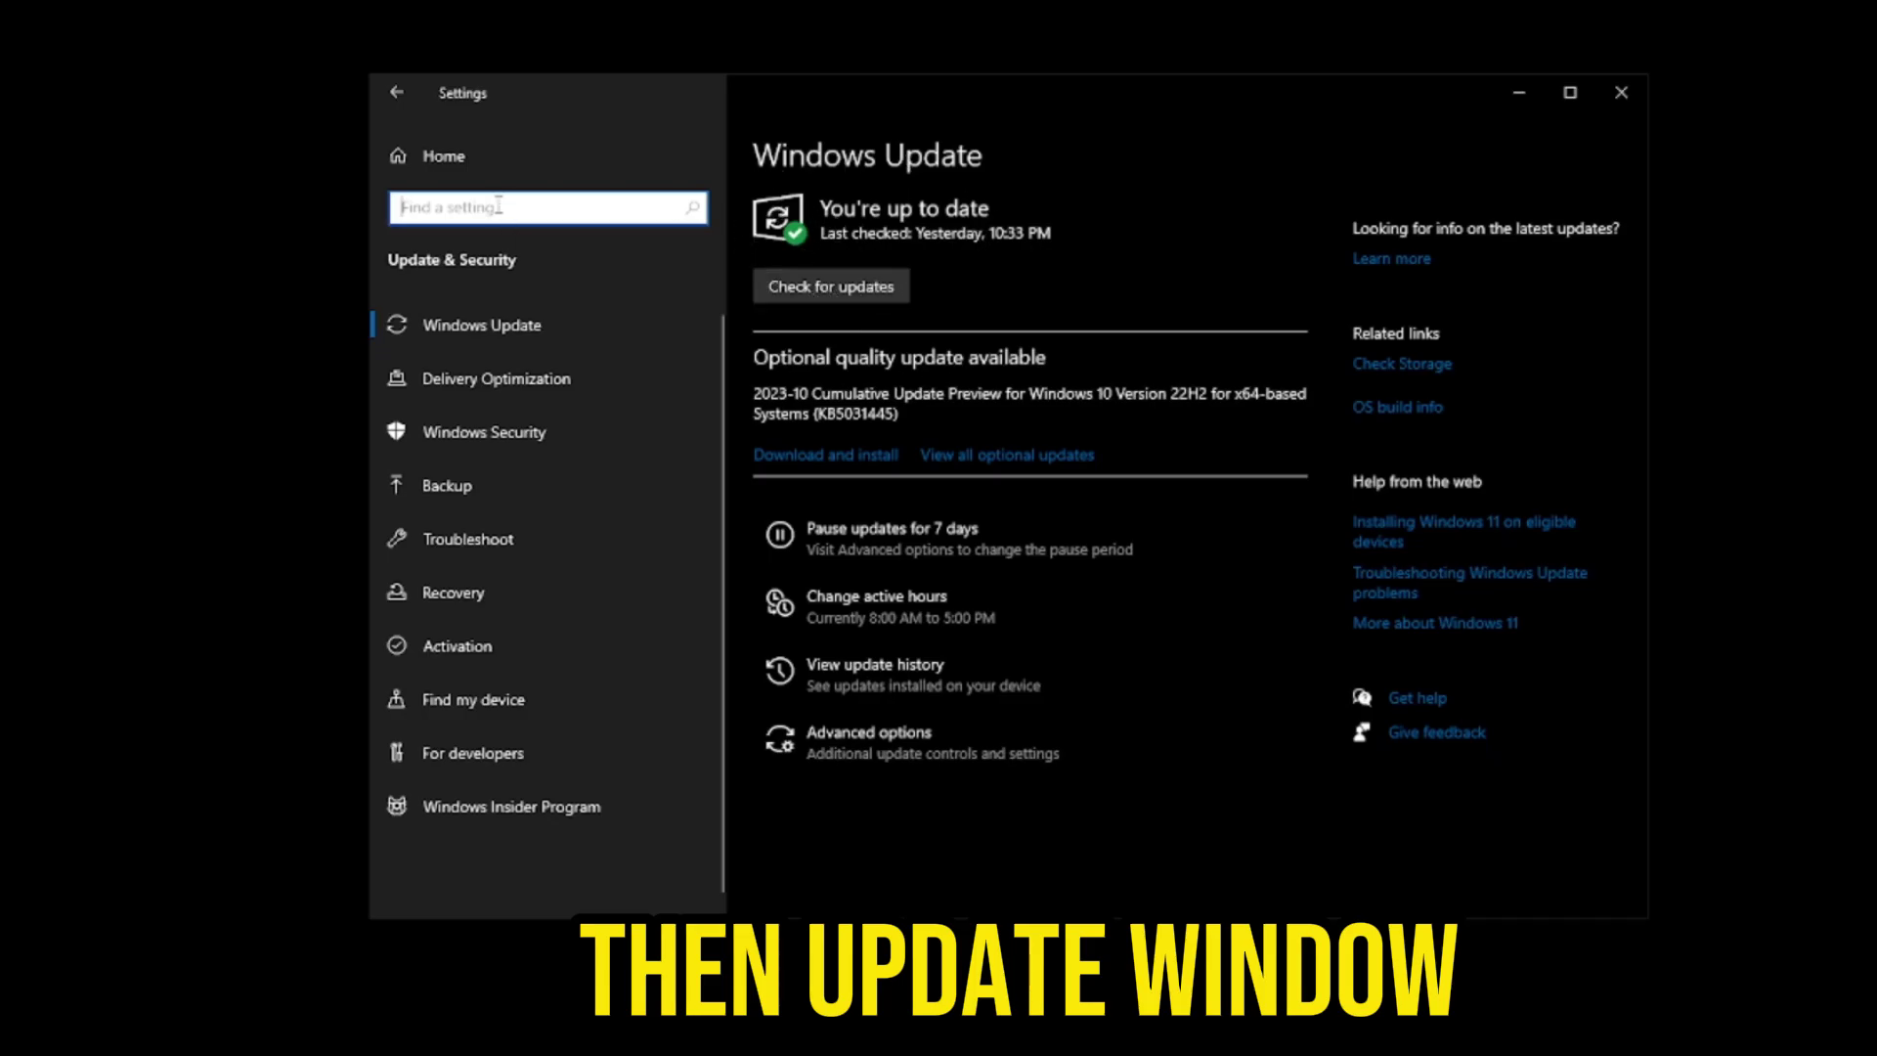
# - Find the About your PC page with the settings search and open it
pyautogui.click(494, 174)
pyautogui.write('a')
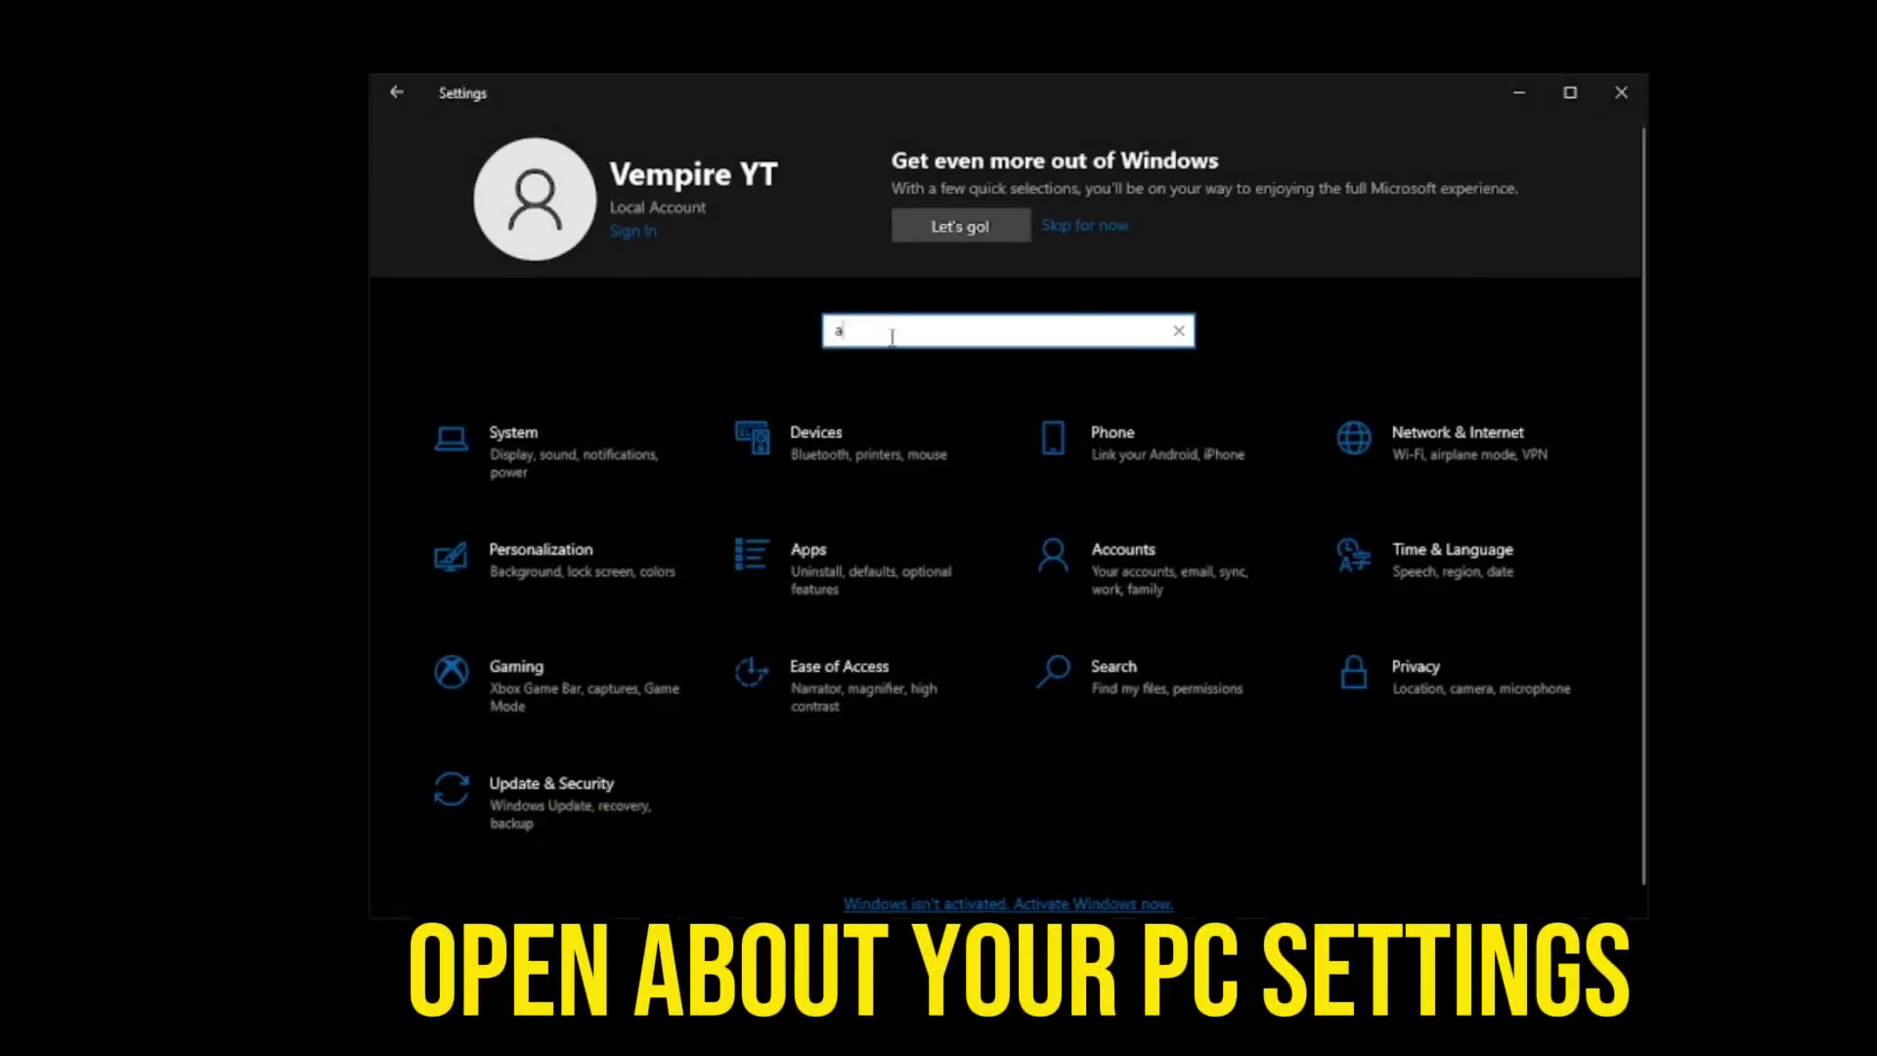
pyautogui.write('boutab')
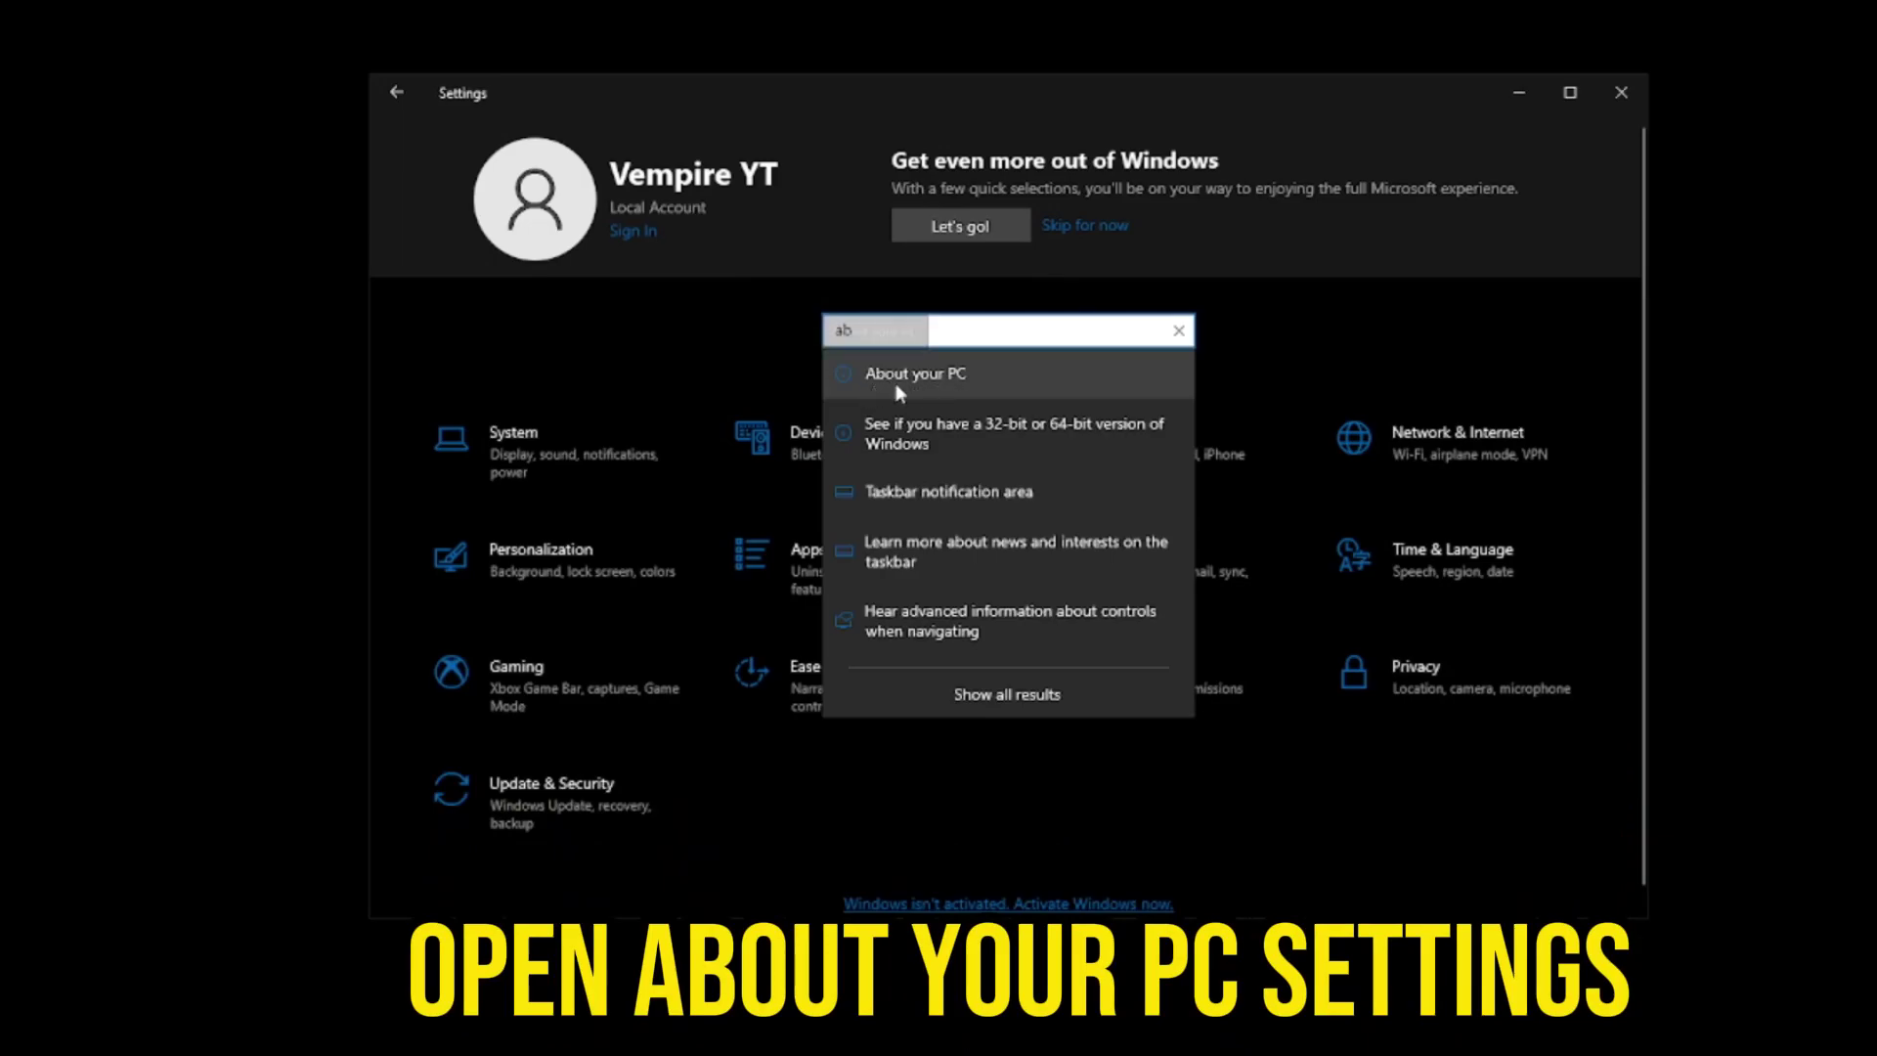
pyautogui.click(907, 385)
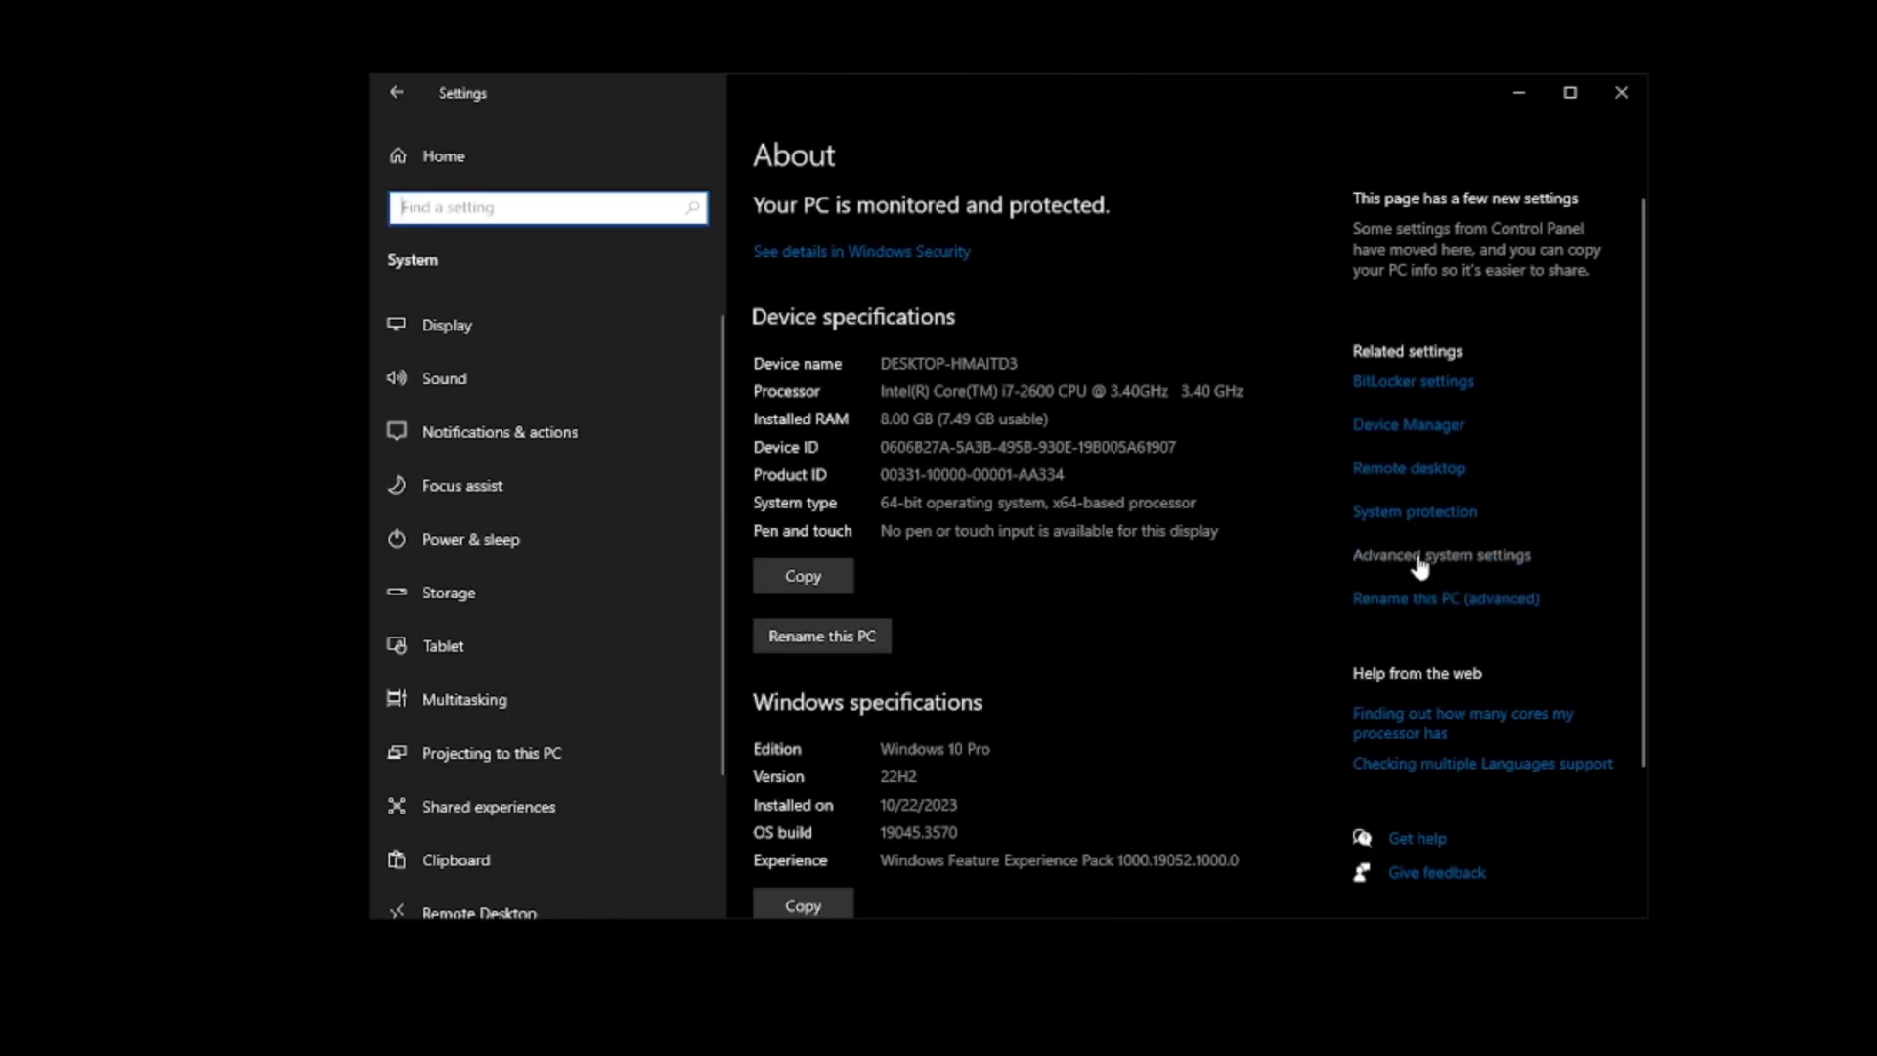
# - Open the Performance Options dialog from the advanced system settings and move it clear within the screen
pyautogui.click(1422, 557)
pyautogui.moveTo(278, 76); pyautogui.dragTo(1068, 302)
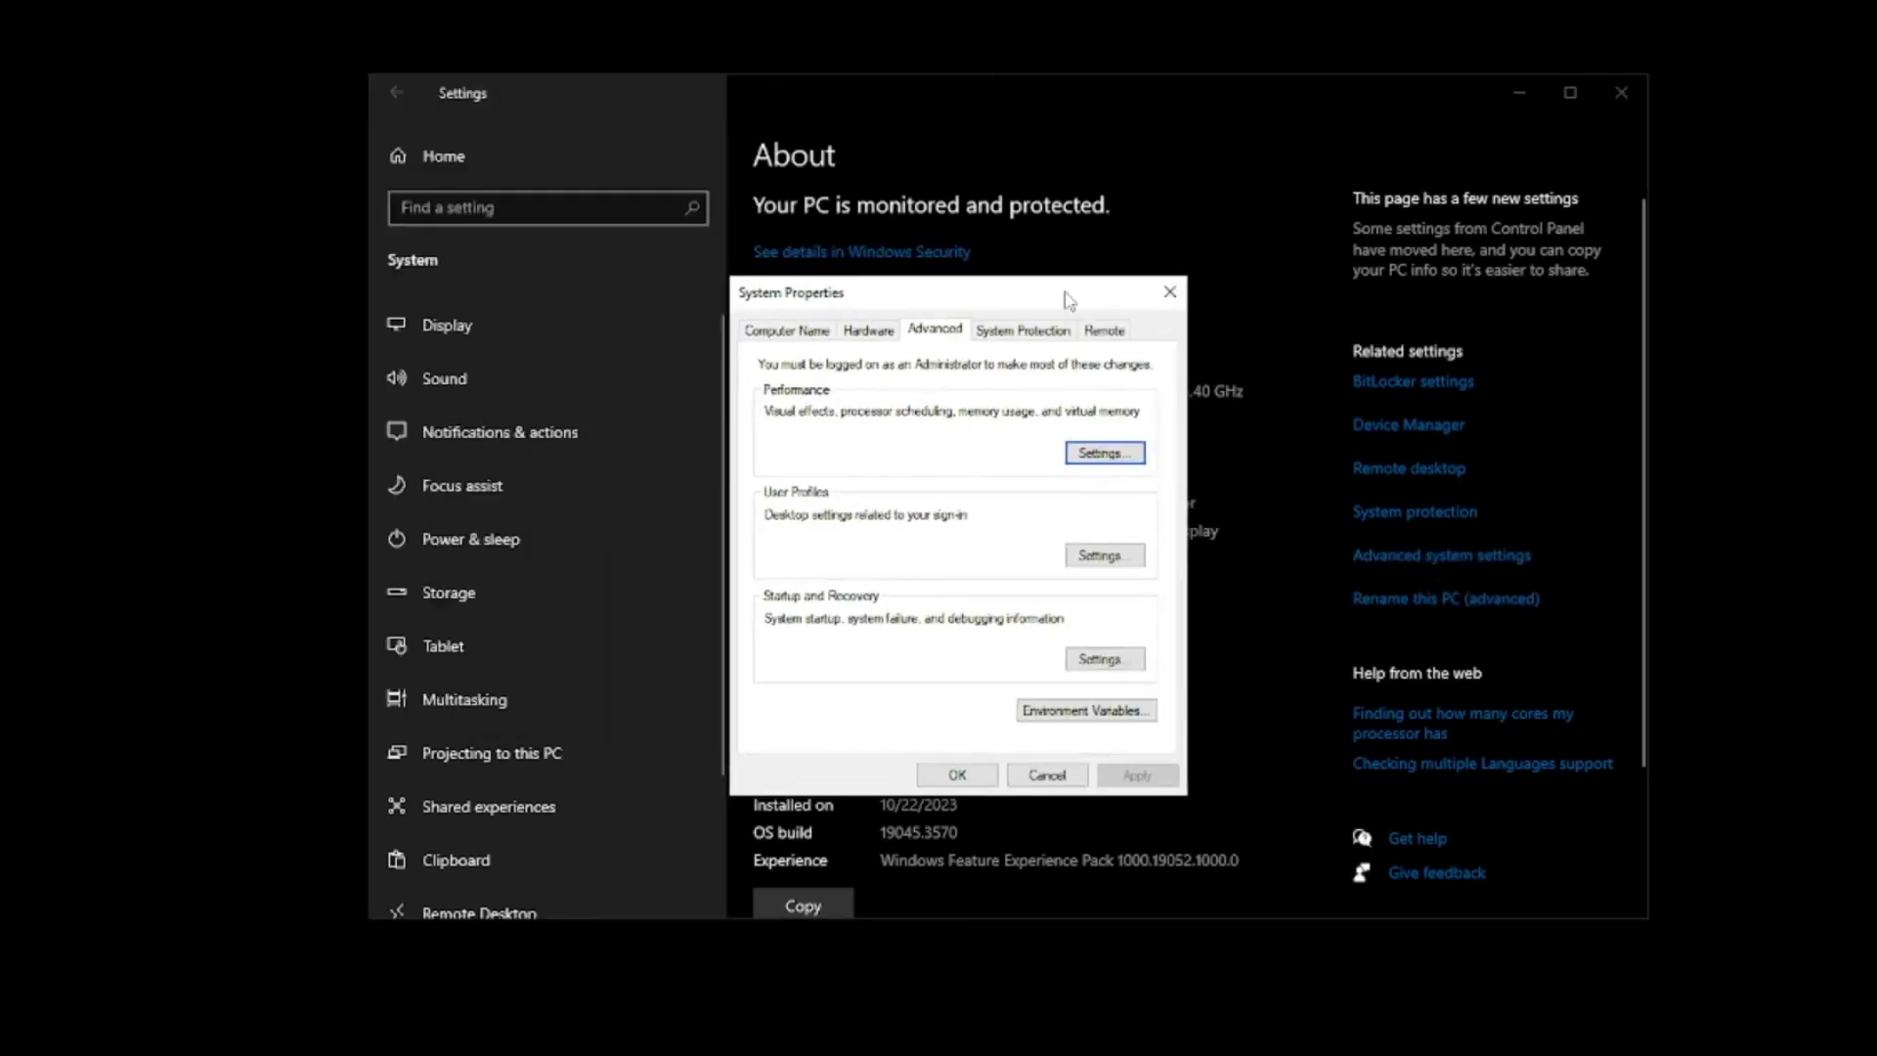
pyautogui.click(1105, 454)
pyautogui.moveTo(925, 376); pyautogui.dragTo(921, 256)
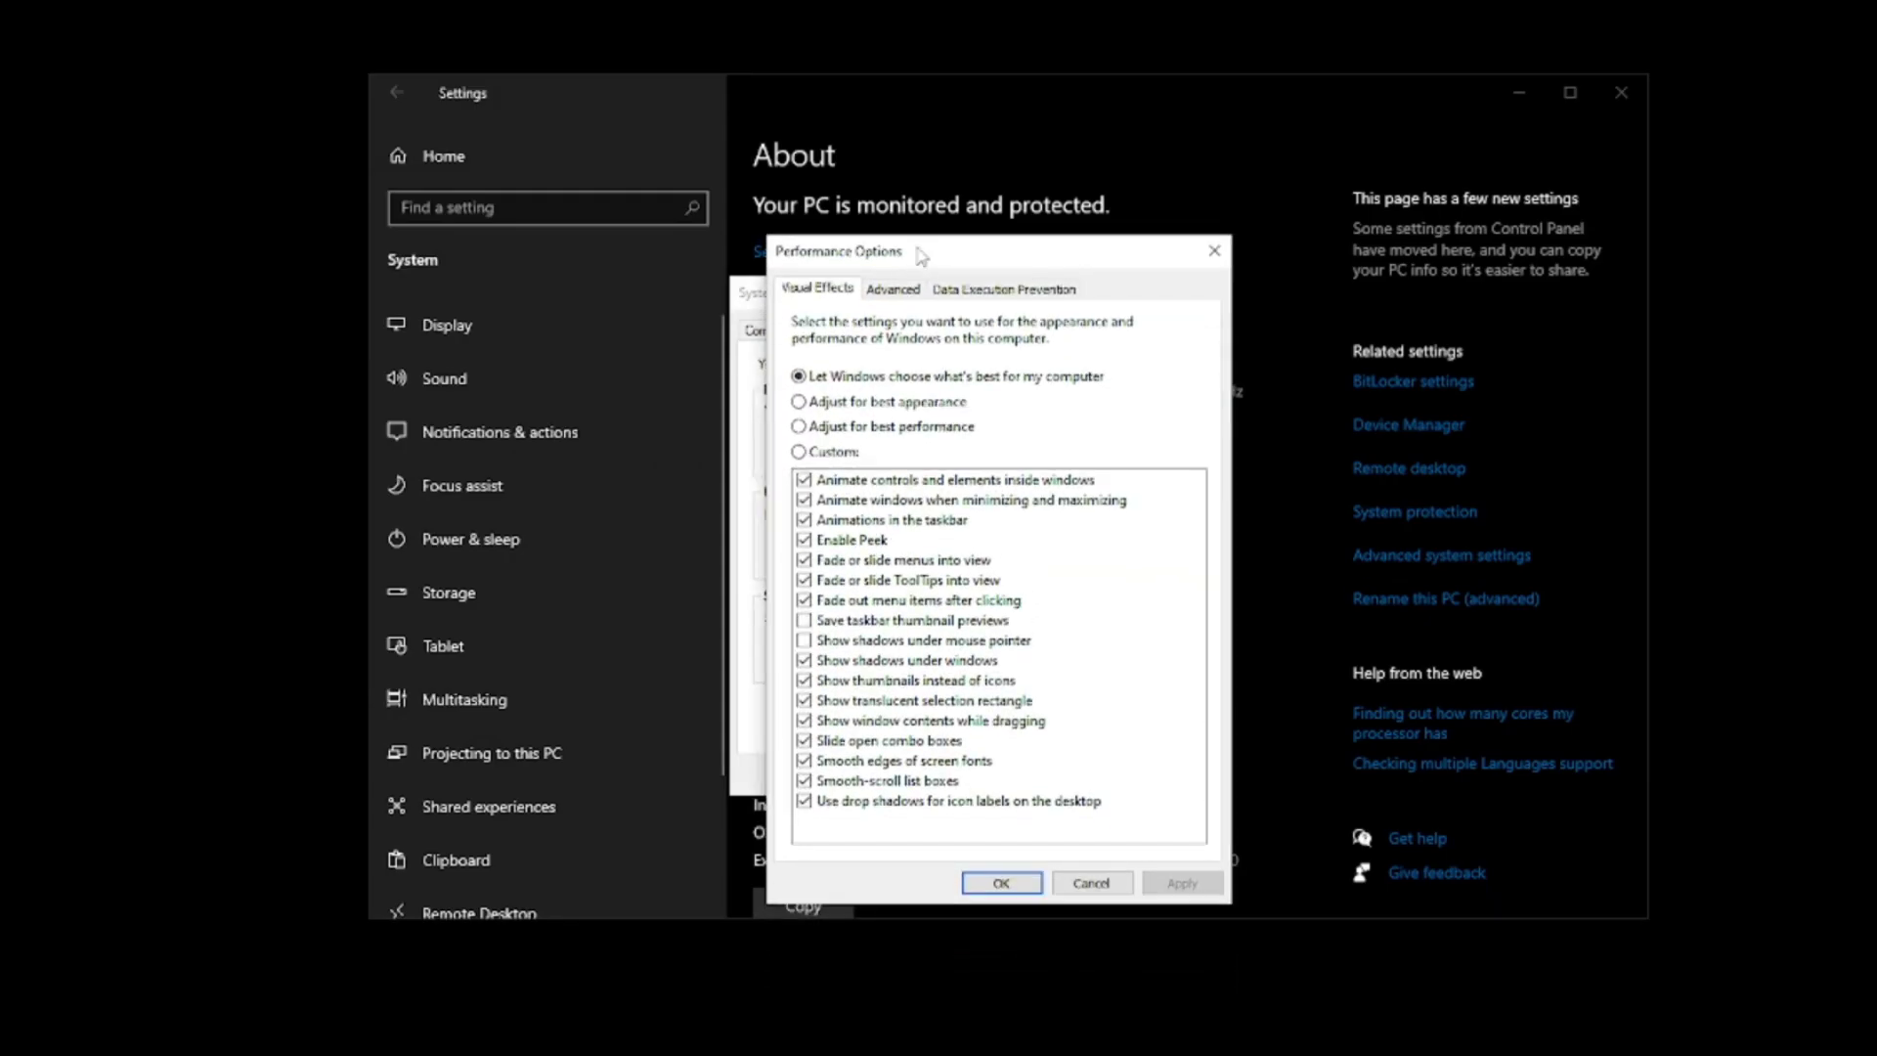
# - Disable all visual effects except Show thumbnails instead of icons and Smooth edges of screen fonts, and apply the custom selection
pyautogui.click(803, 479)
pyautogui.click(804, 500)
pyautogui.click(803, 519)
pyautogui.click(803, 539)
pyautogui.click(803, 559)
pyautogui.click(803, 579)
pyautogui.click(803, 599)
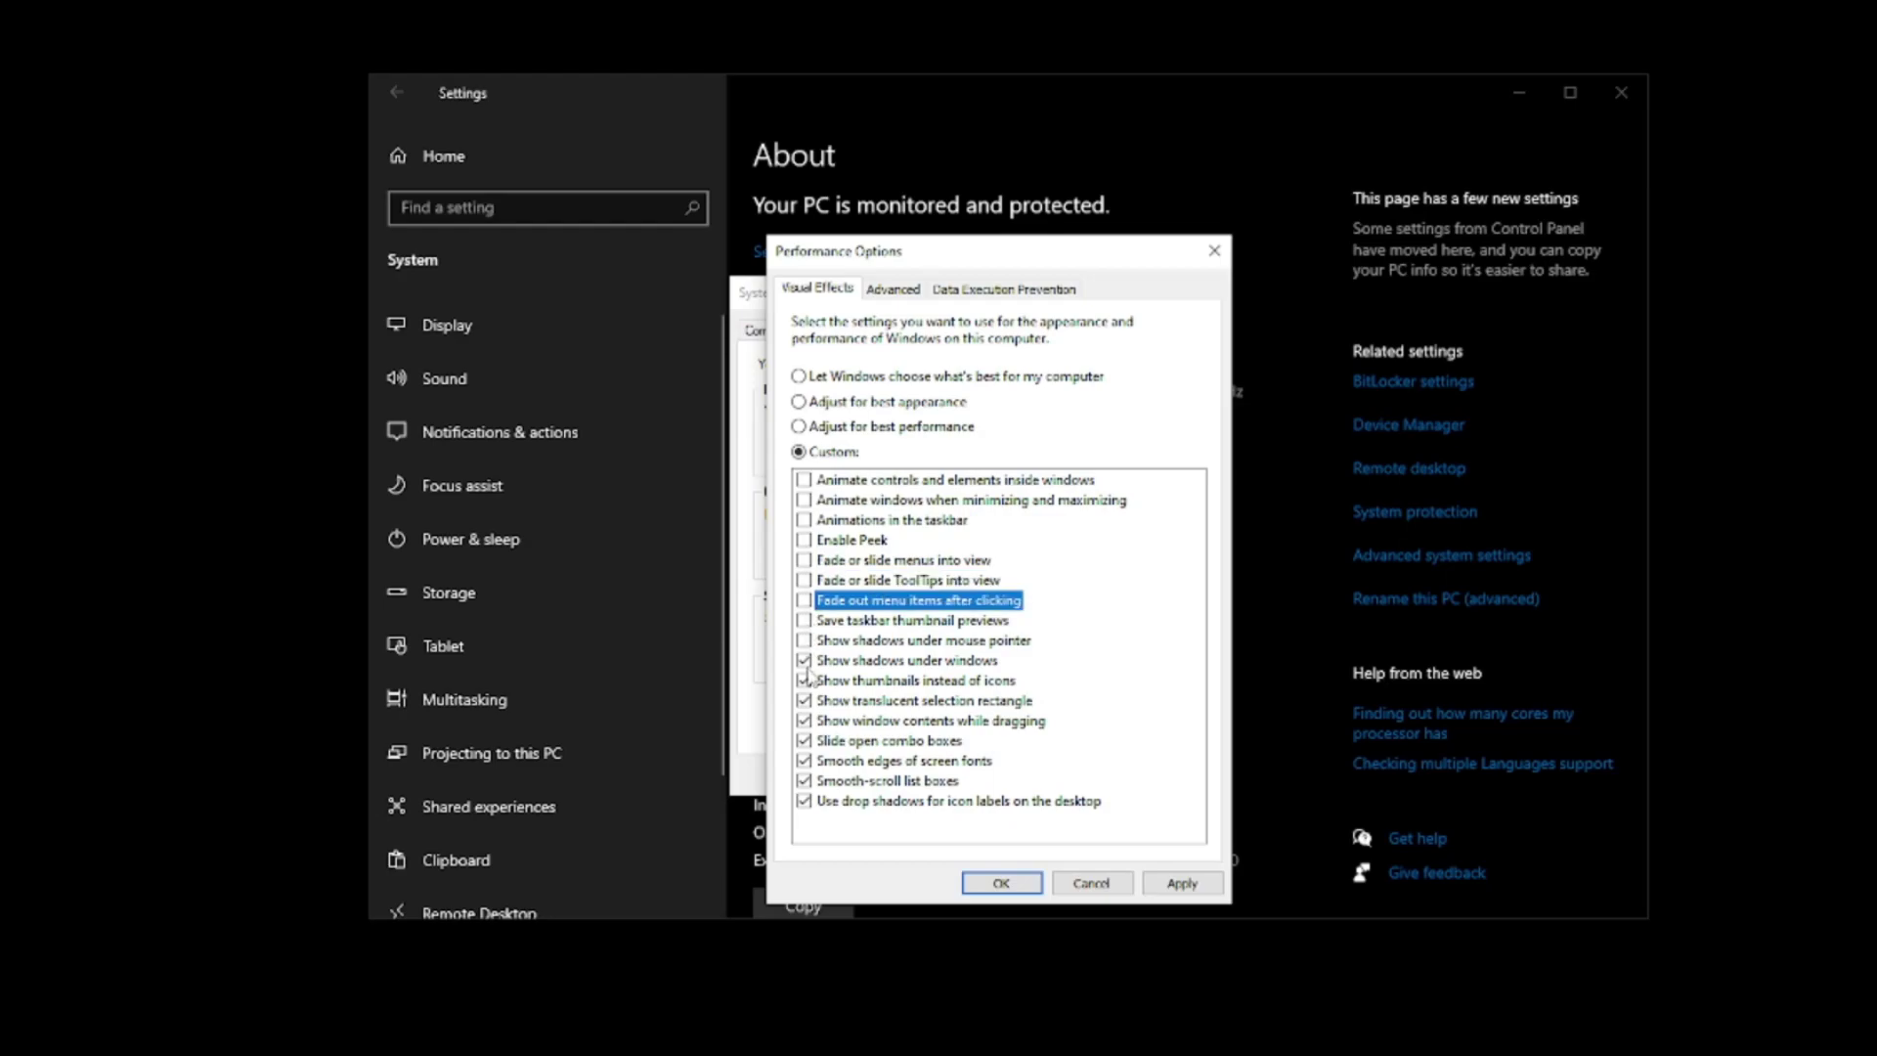
pyautogui.click(803, 660)
pyautogui.click(803, 700)
pyautogui.click(804, 720)
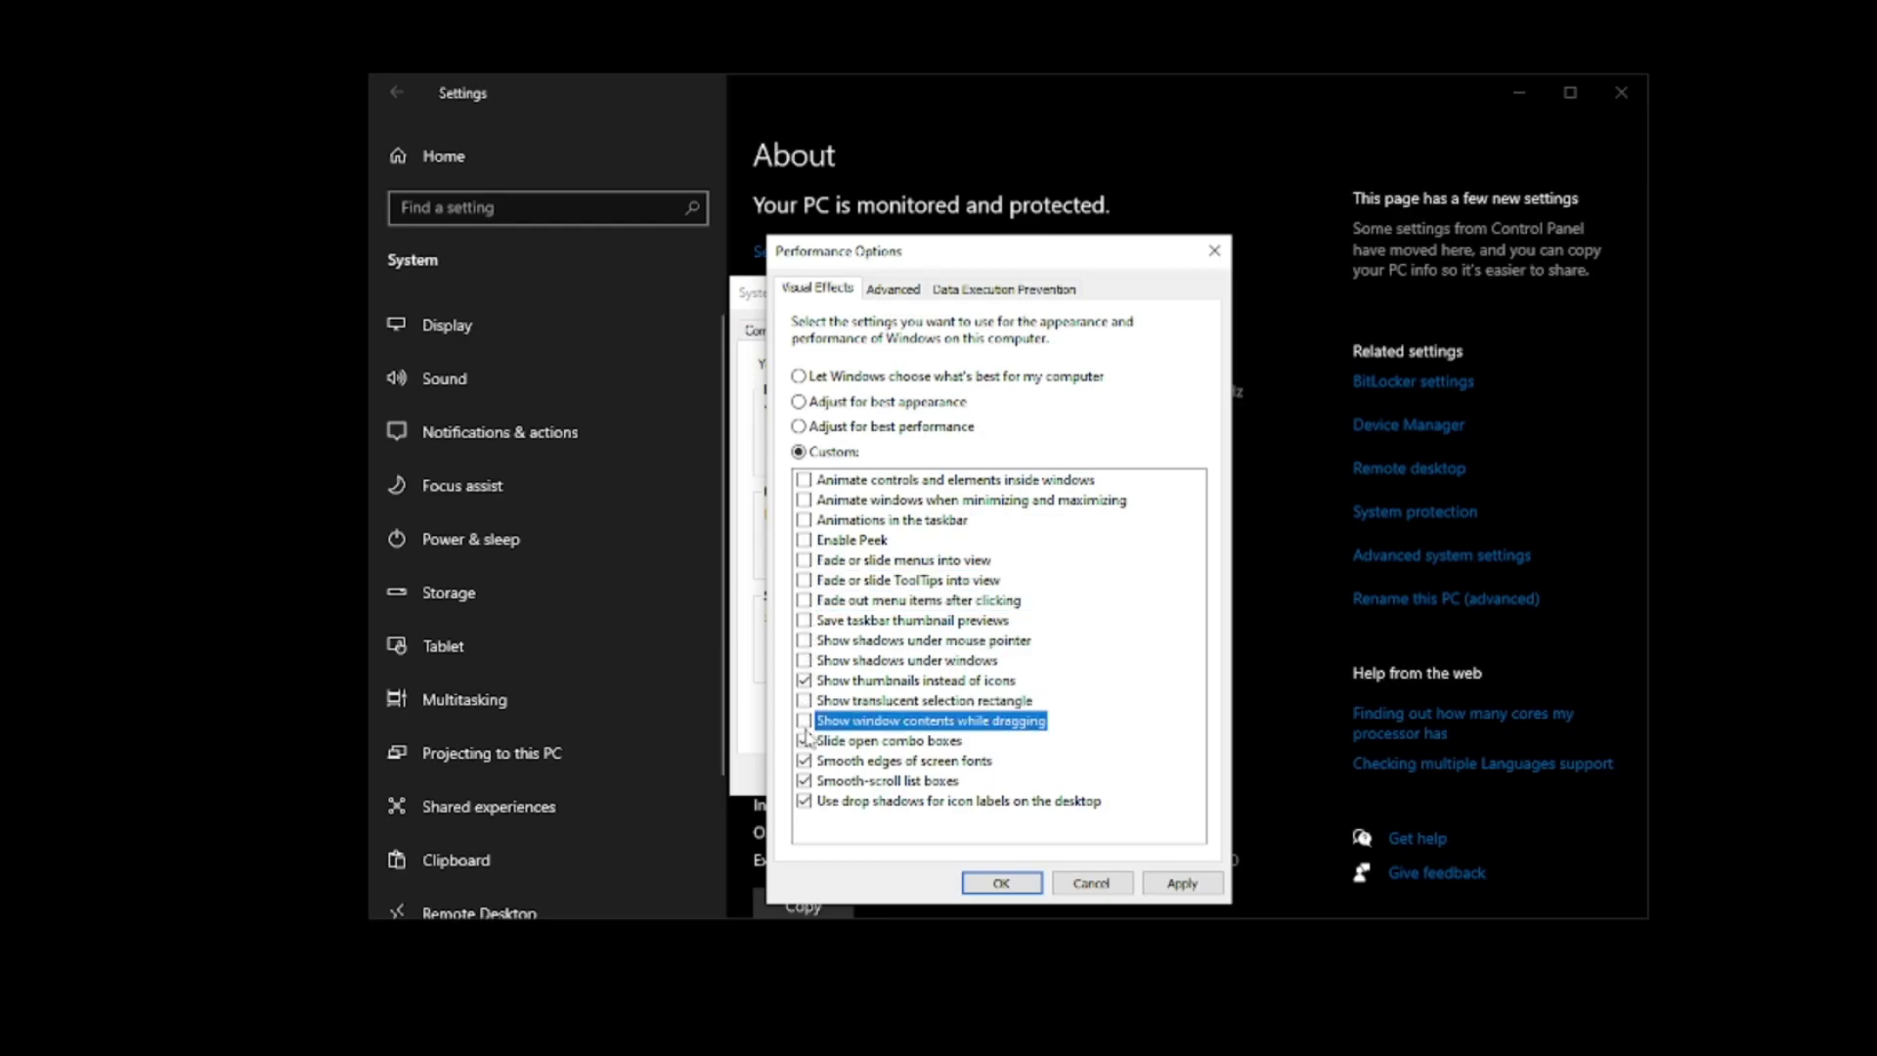
pyautogui.click(803, 740)
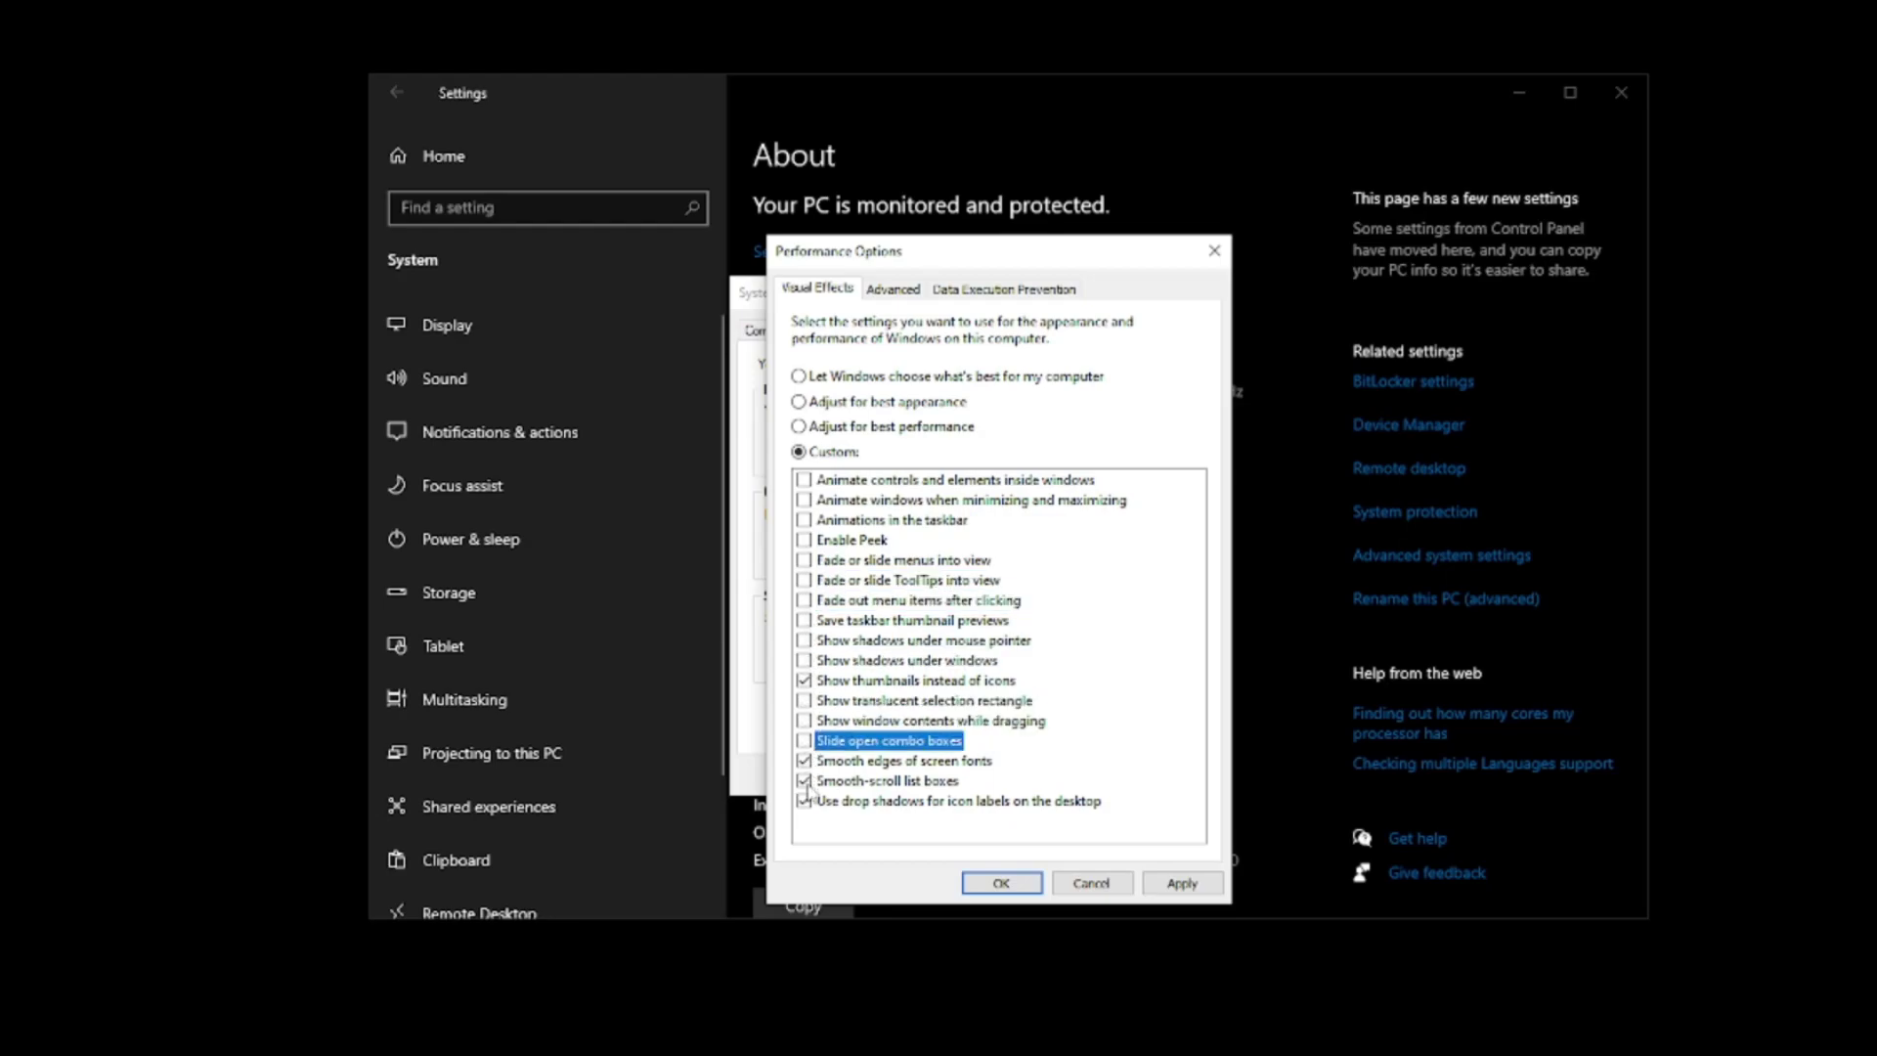
pyautogui.click(804, 780)
pyautogui.click(803, 801)
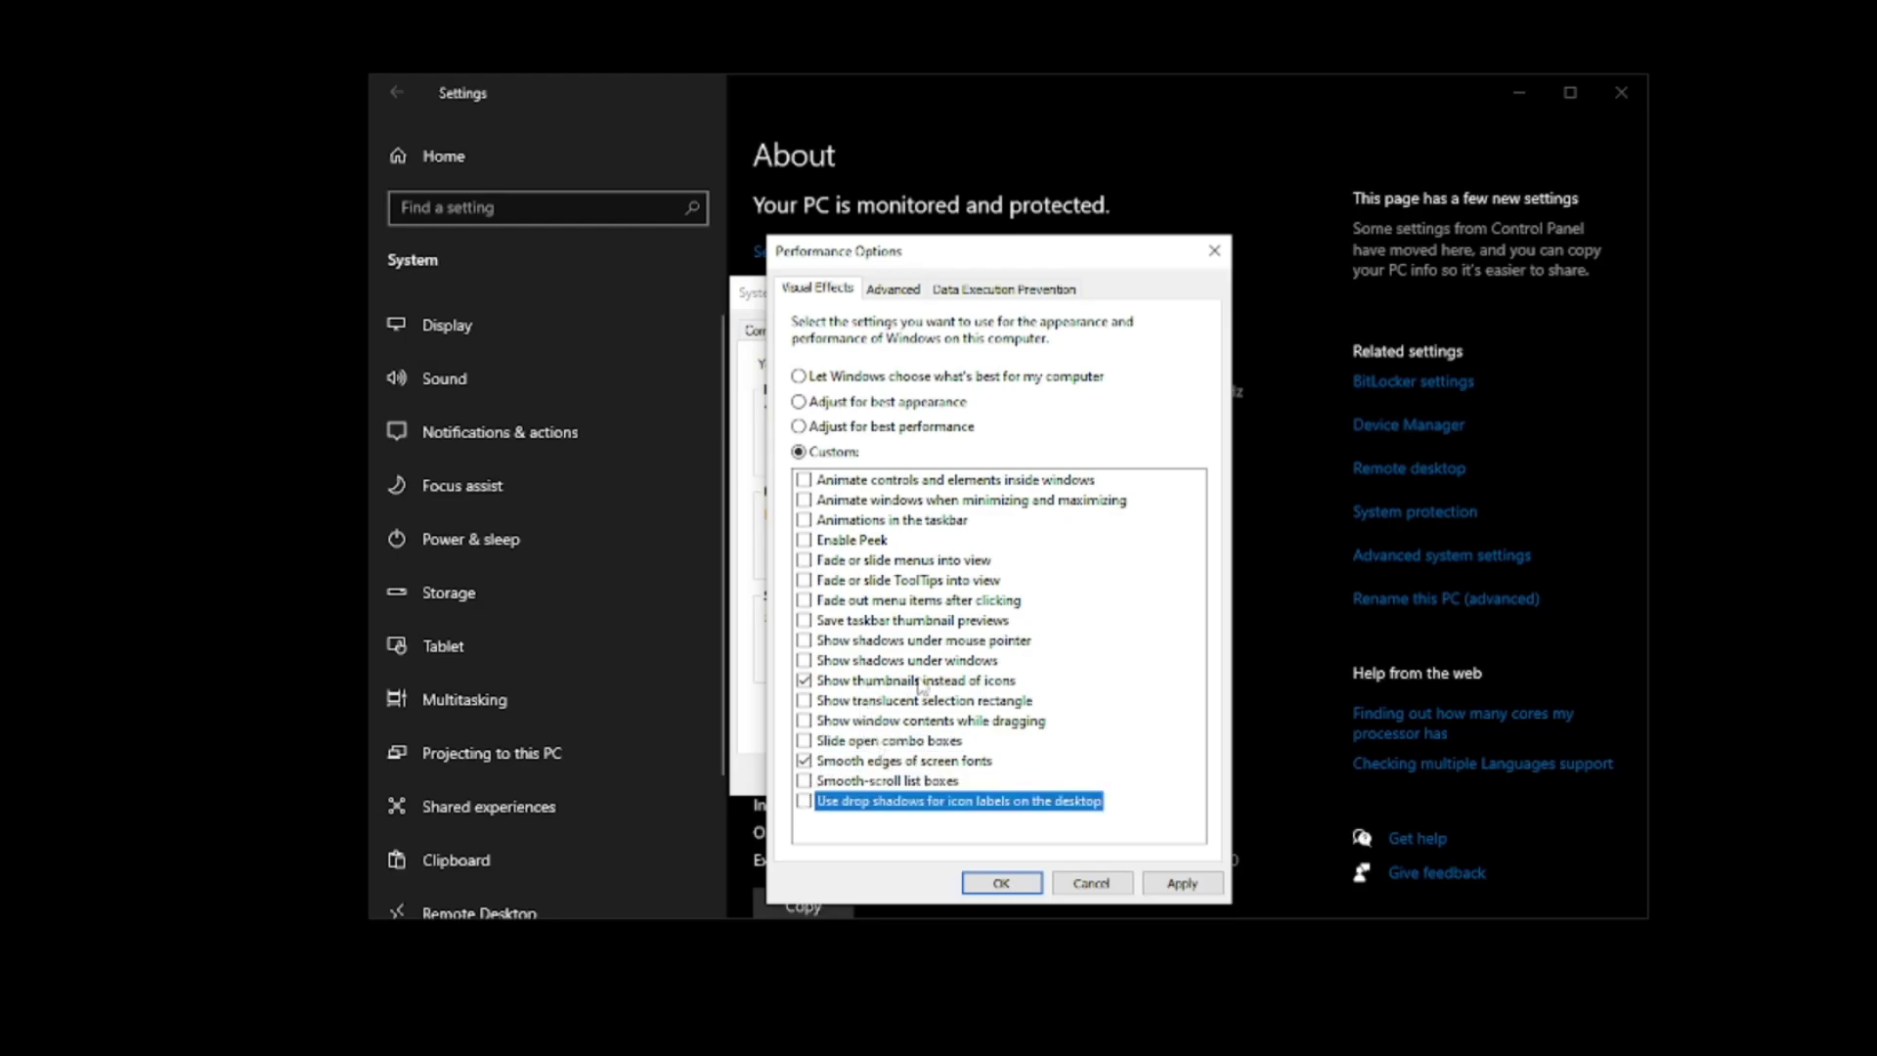
pyautogui.click(1188, 886)
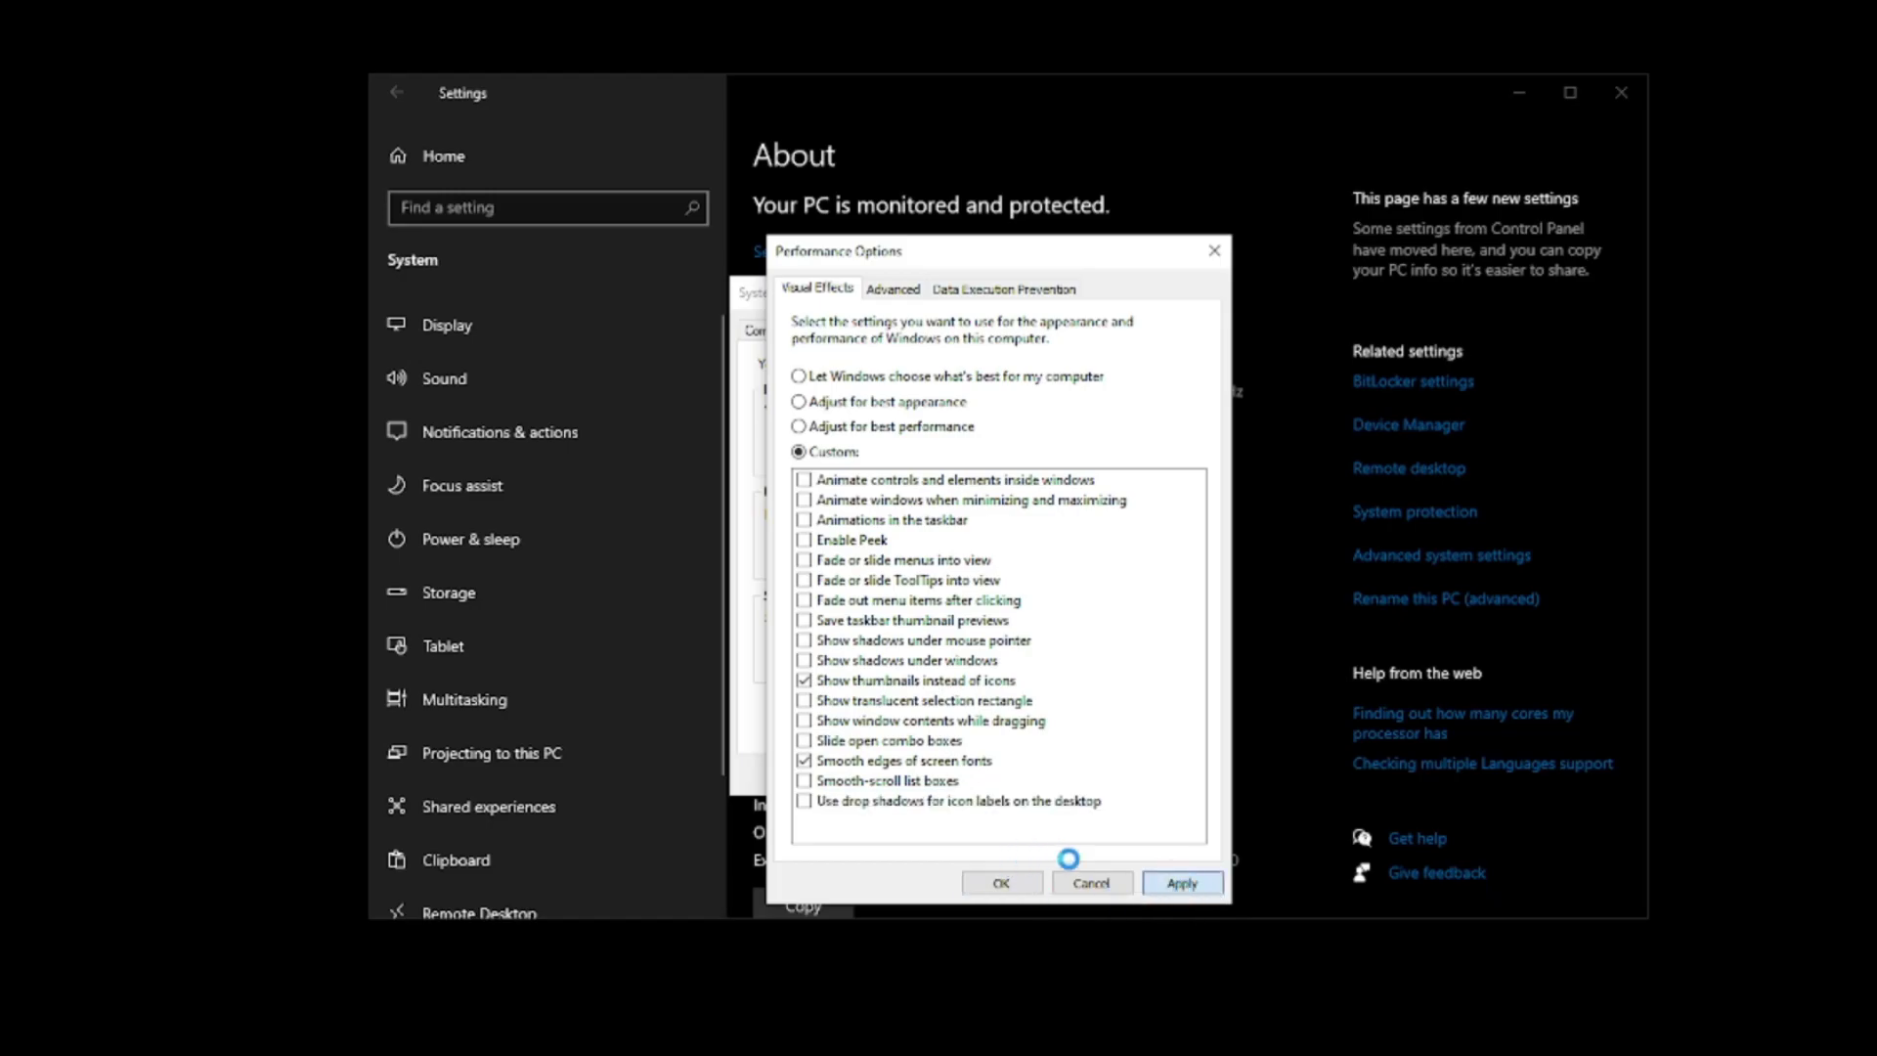
# - Confirm and close the Performance Options and System Properties dialogs, and open Device Manager from the About page, centring its window
pyautogui.click(1002, 885)
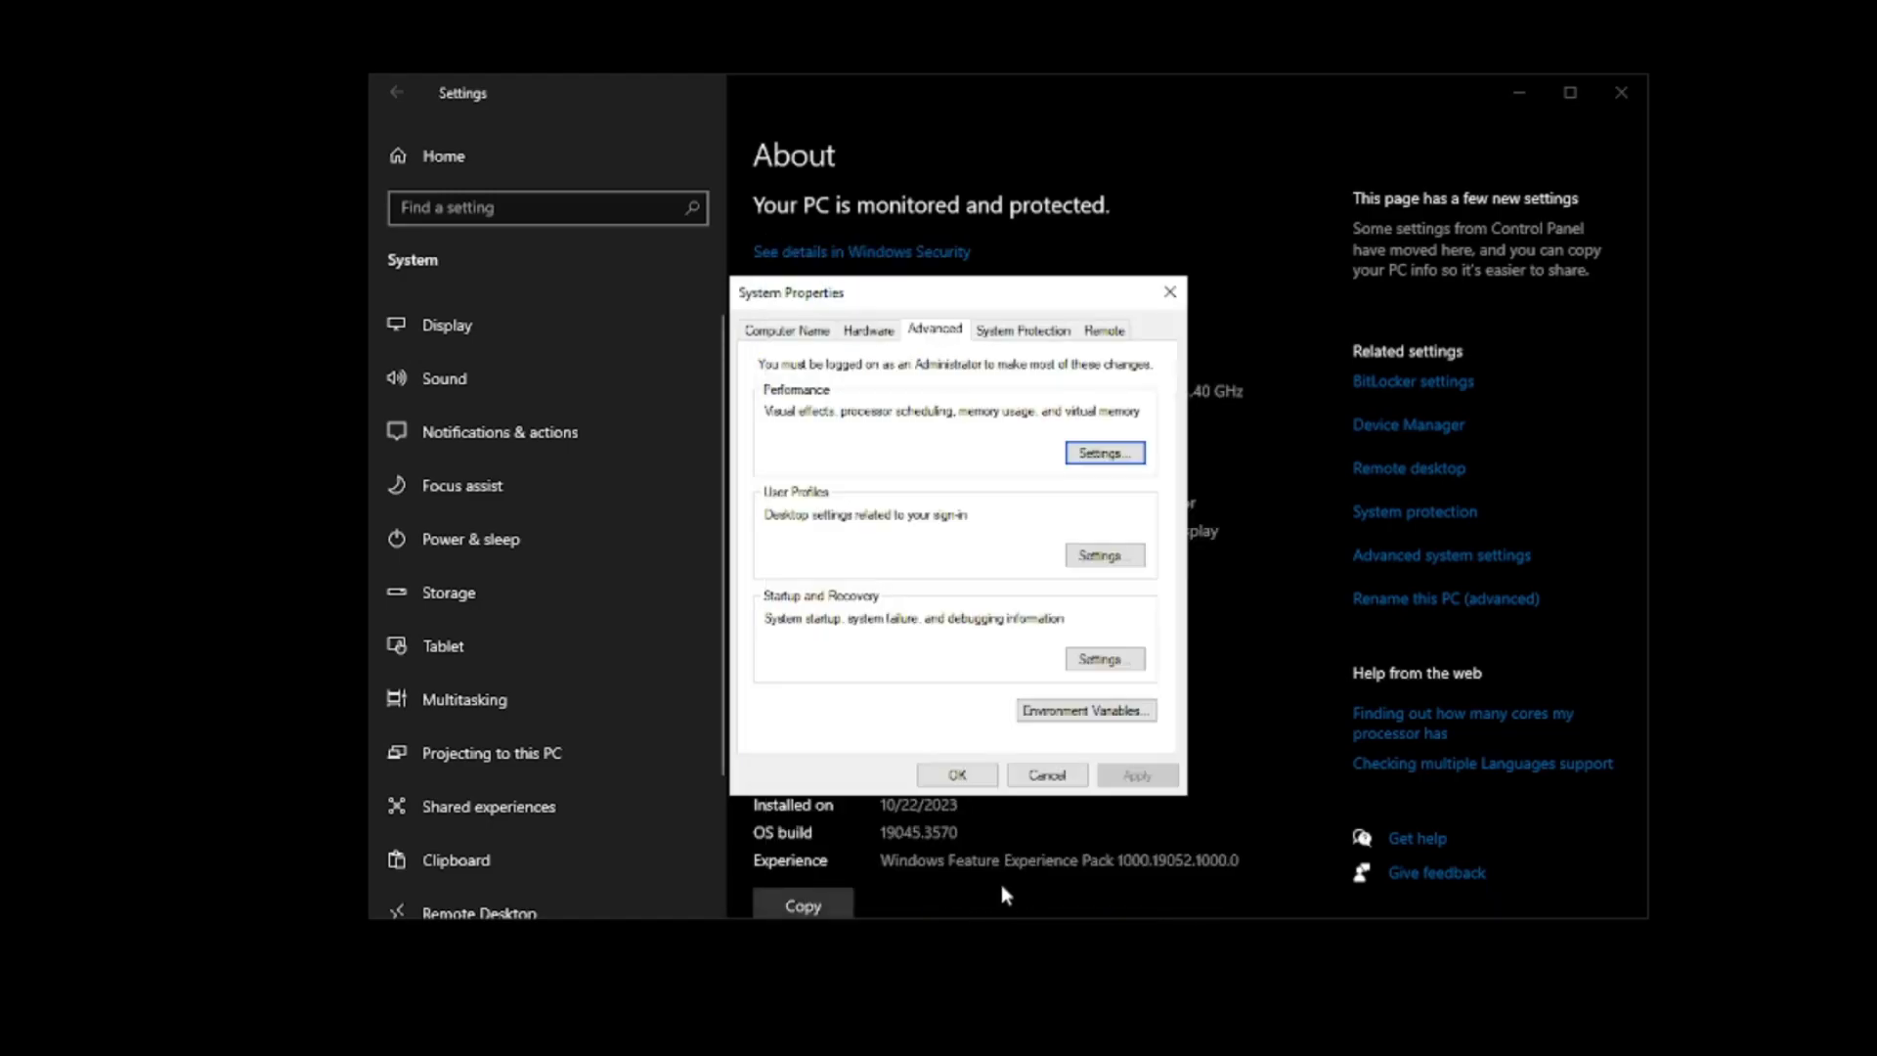
pyautogui.click(946, 782)
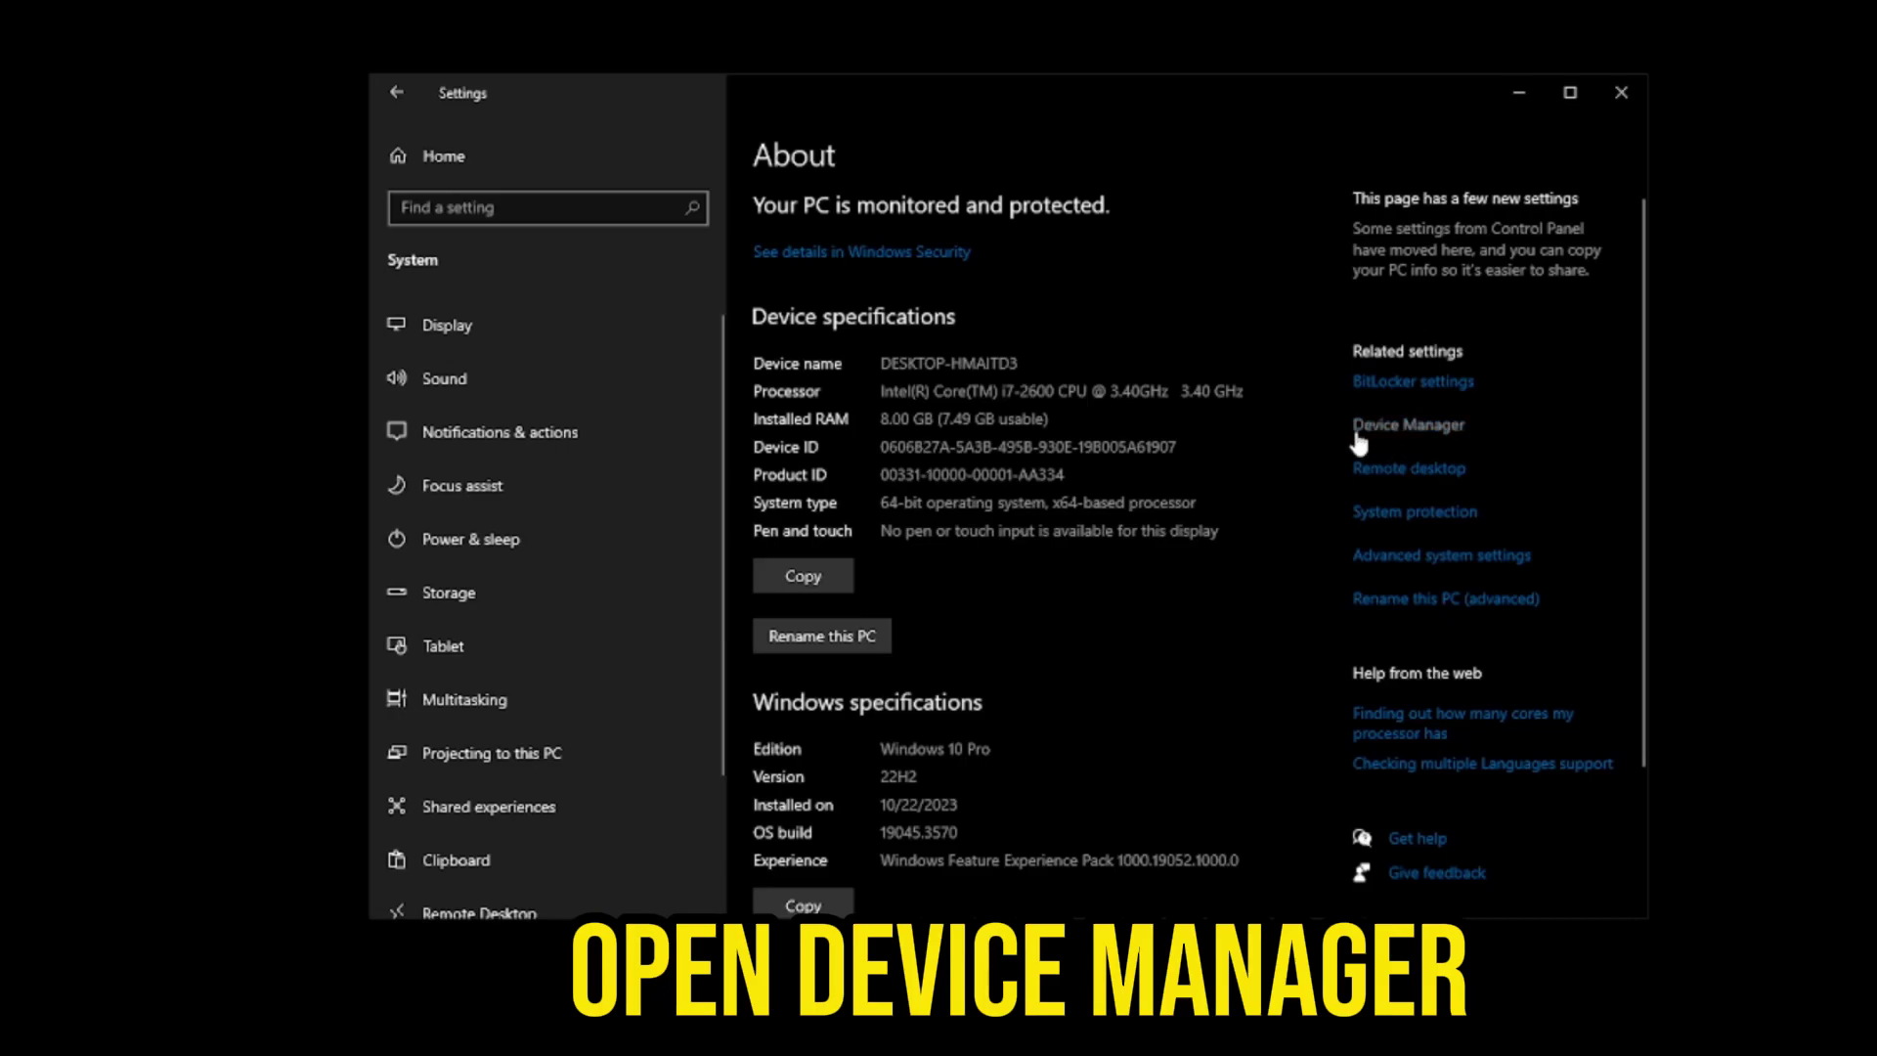
pyautogui.click(1383, 426)
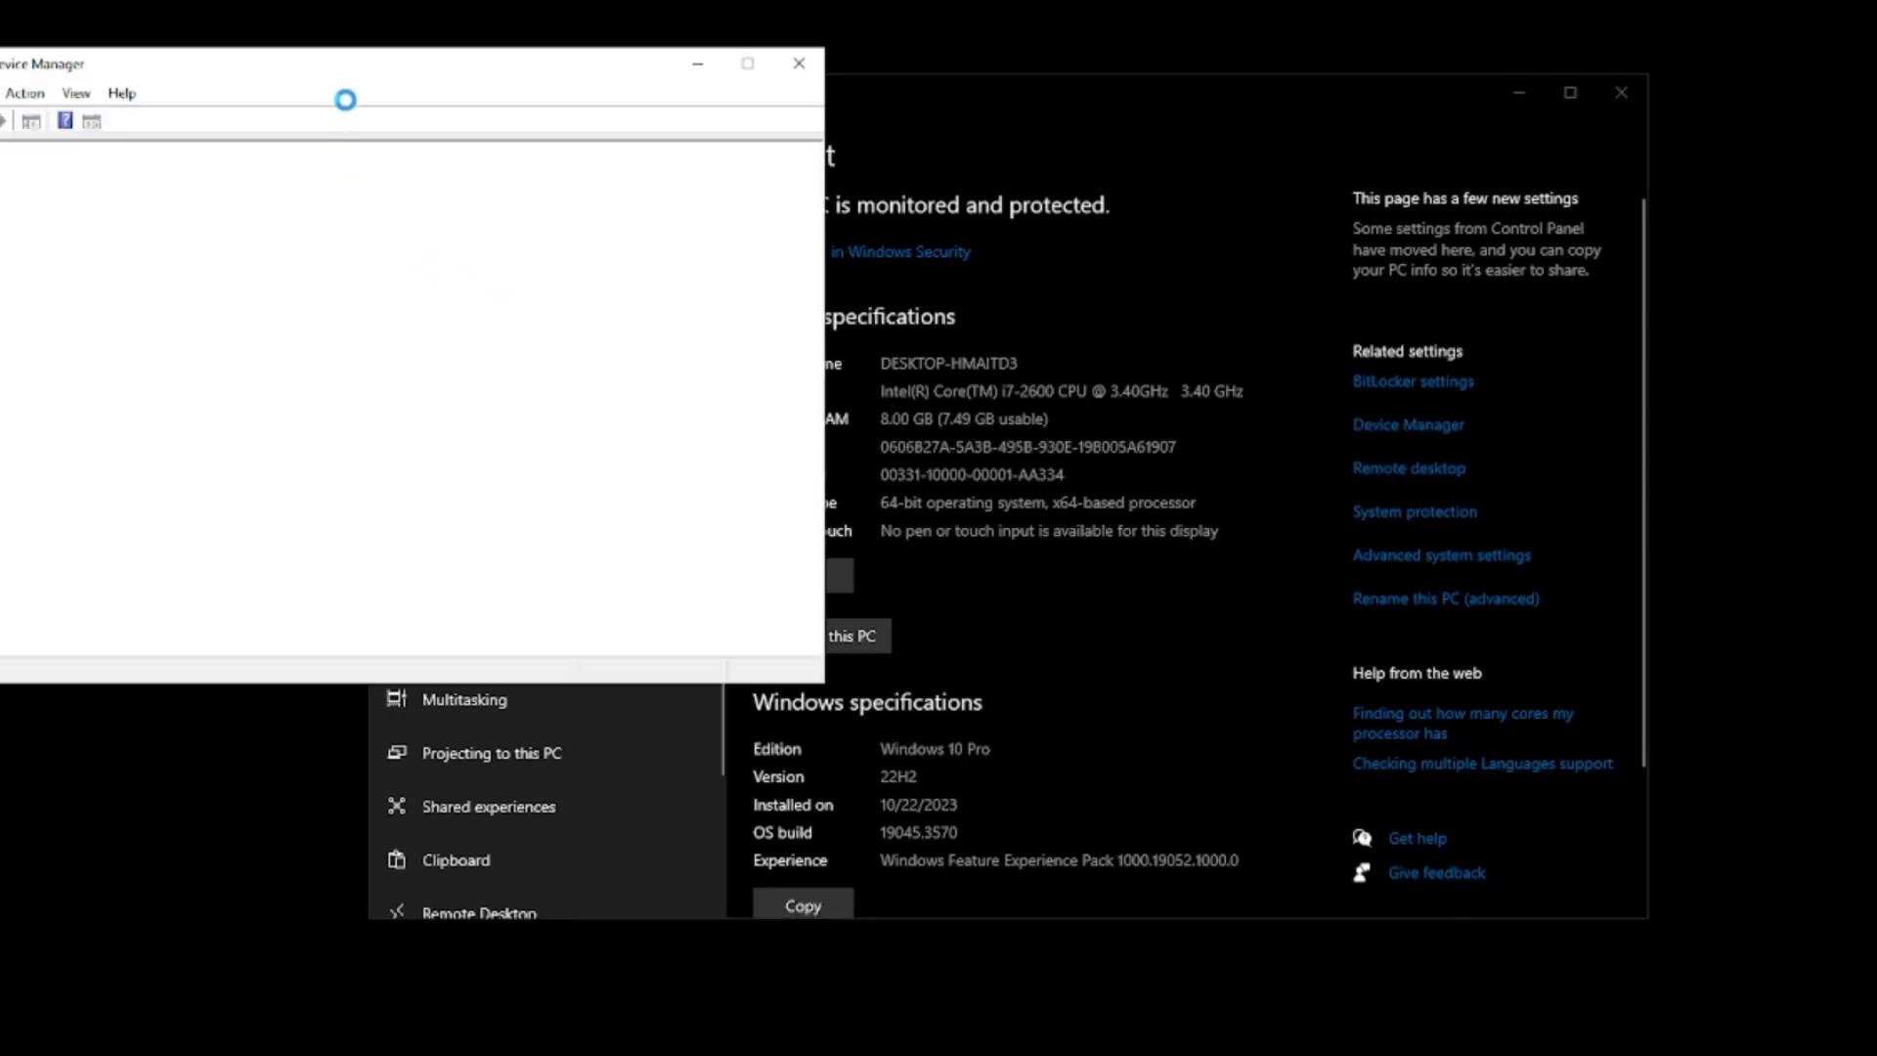
pyautogui.moveTo(352, 80); pyautogui.dragTo(987, 230)
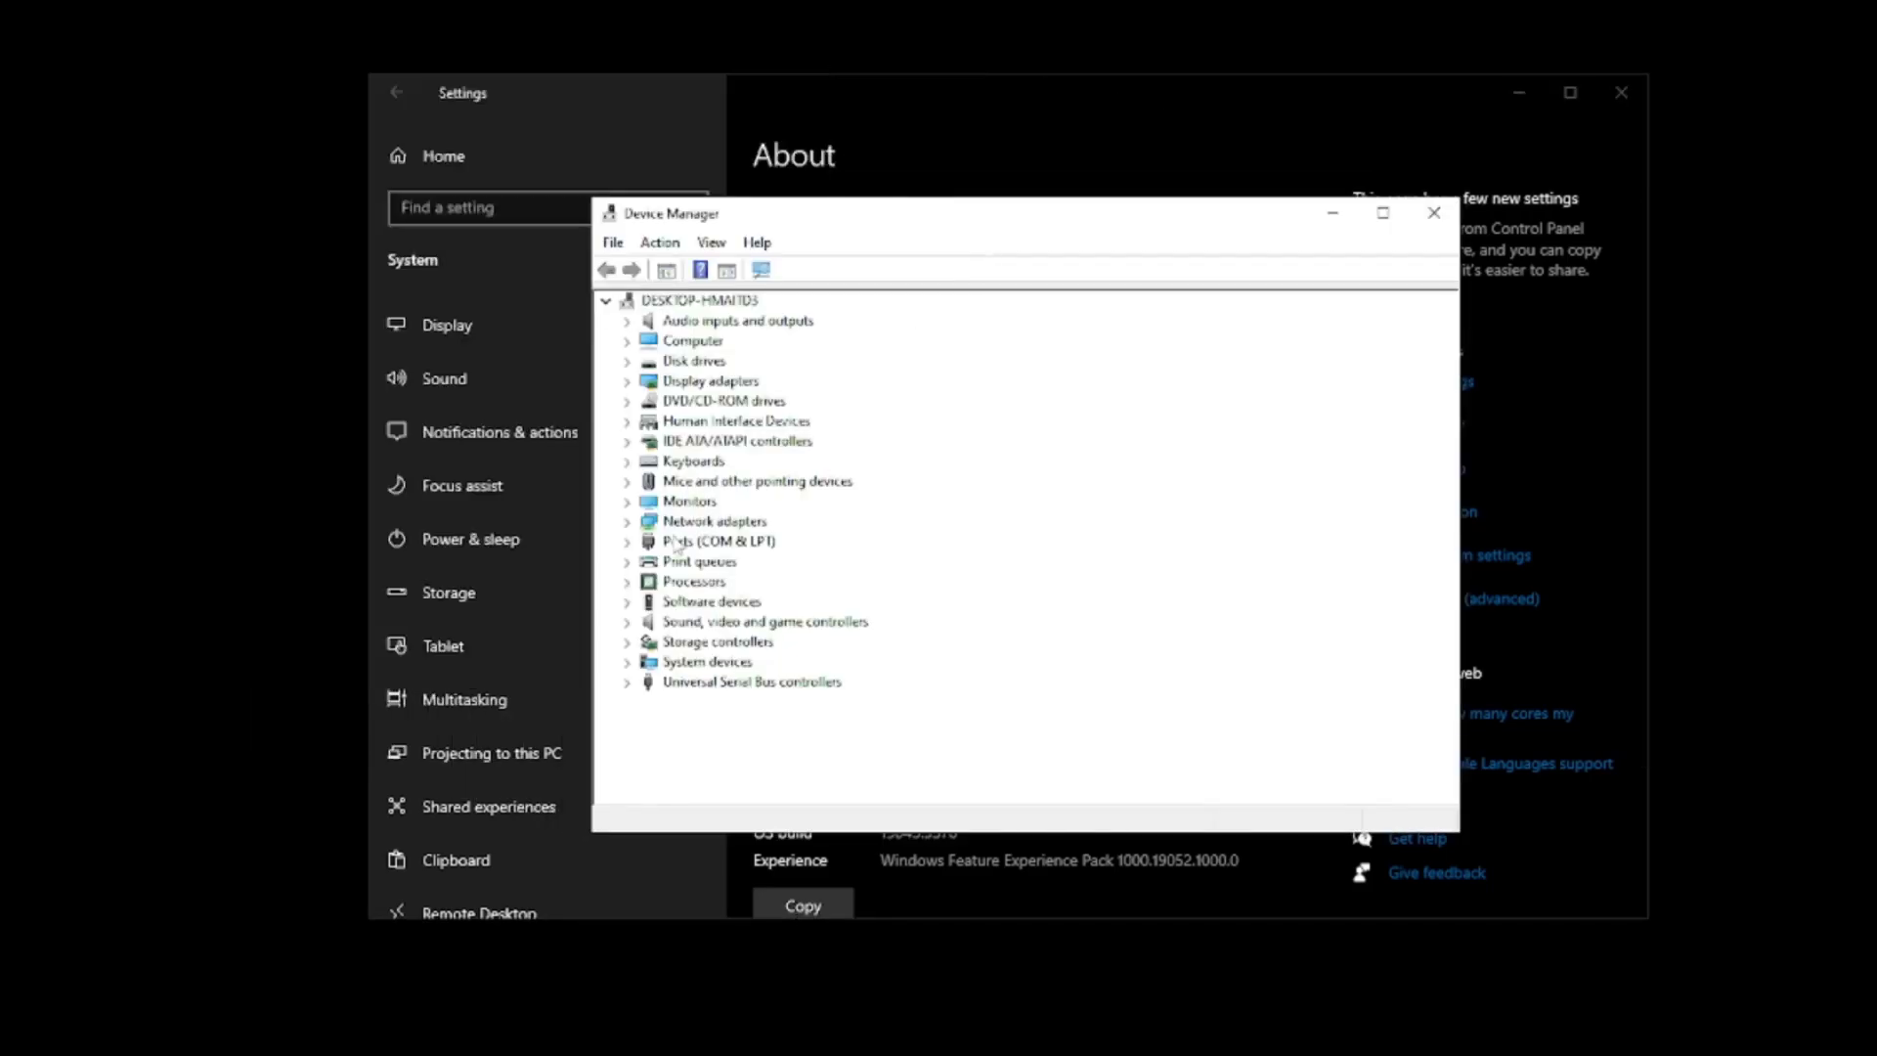
# - View the Disable device option for High precision event timer under System devices without applying it, and close Device Manager and Settings
pyautogui.click(629, 663)
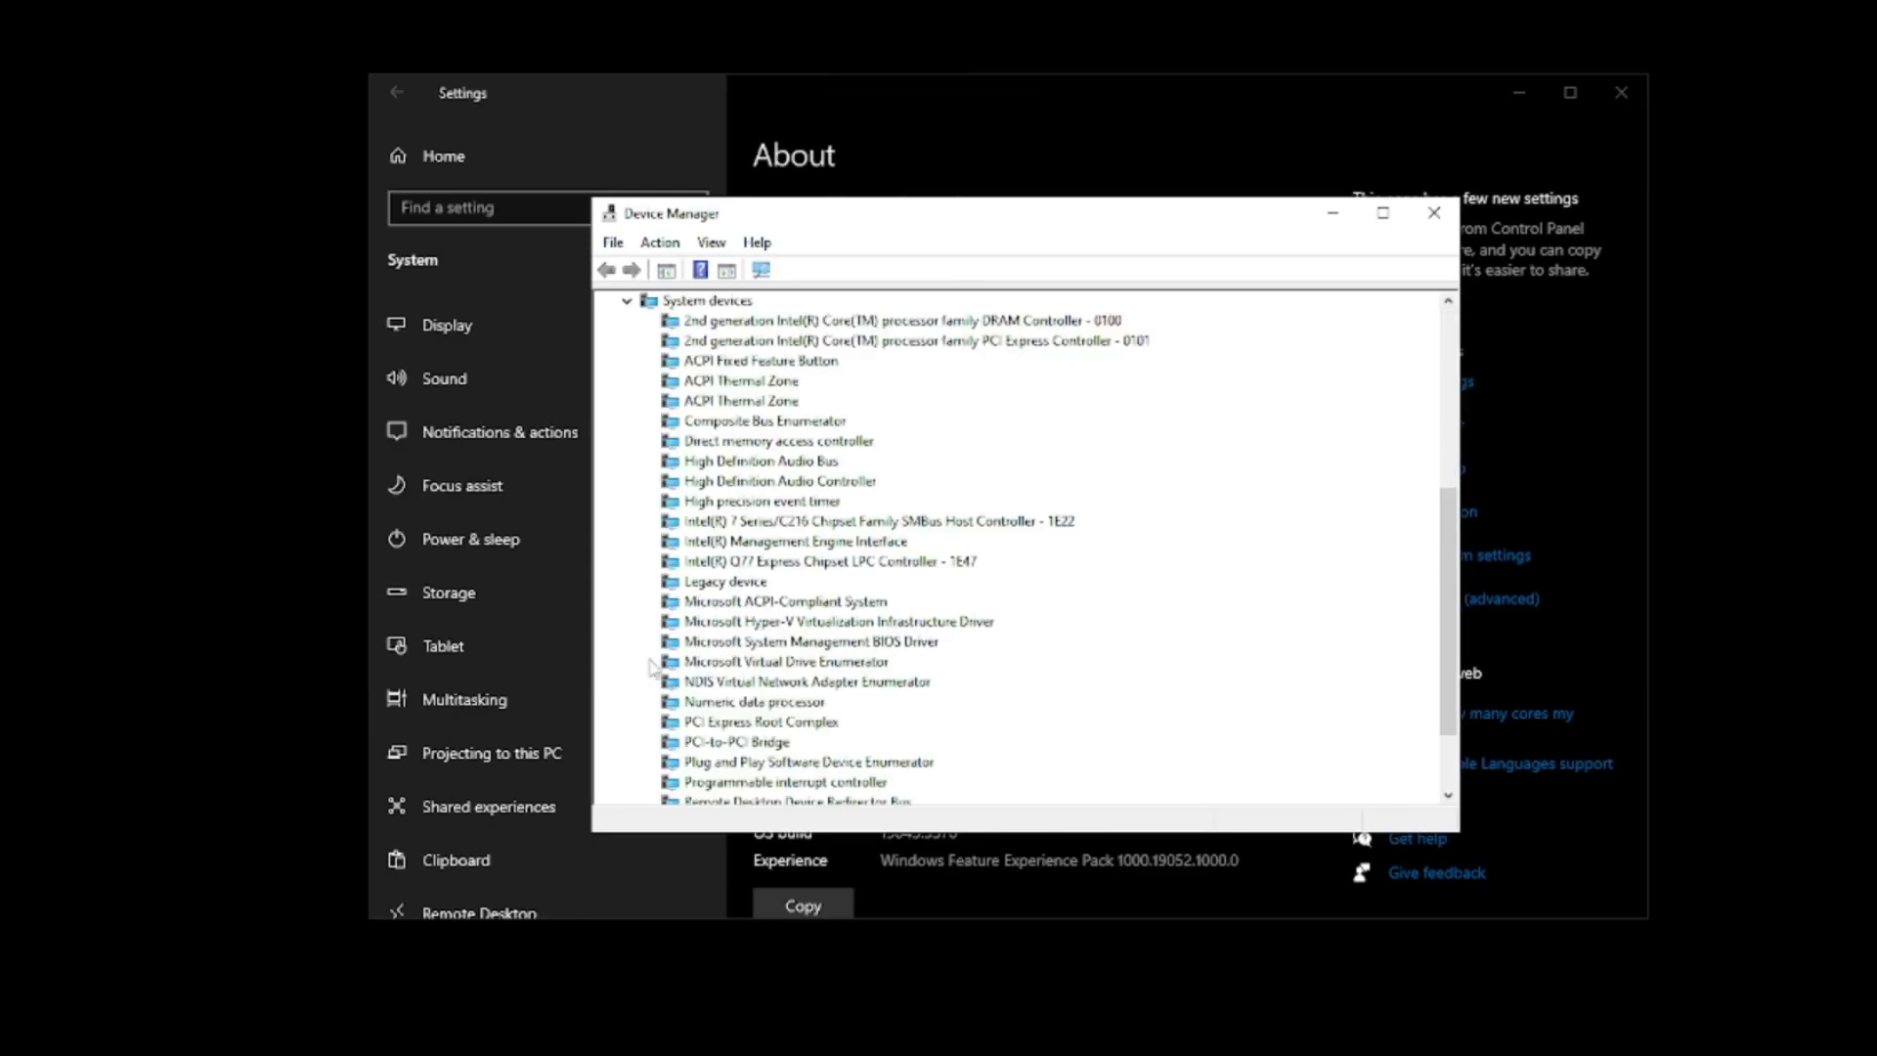
pyautogui.click(767, 502)
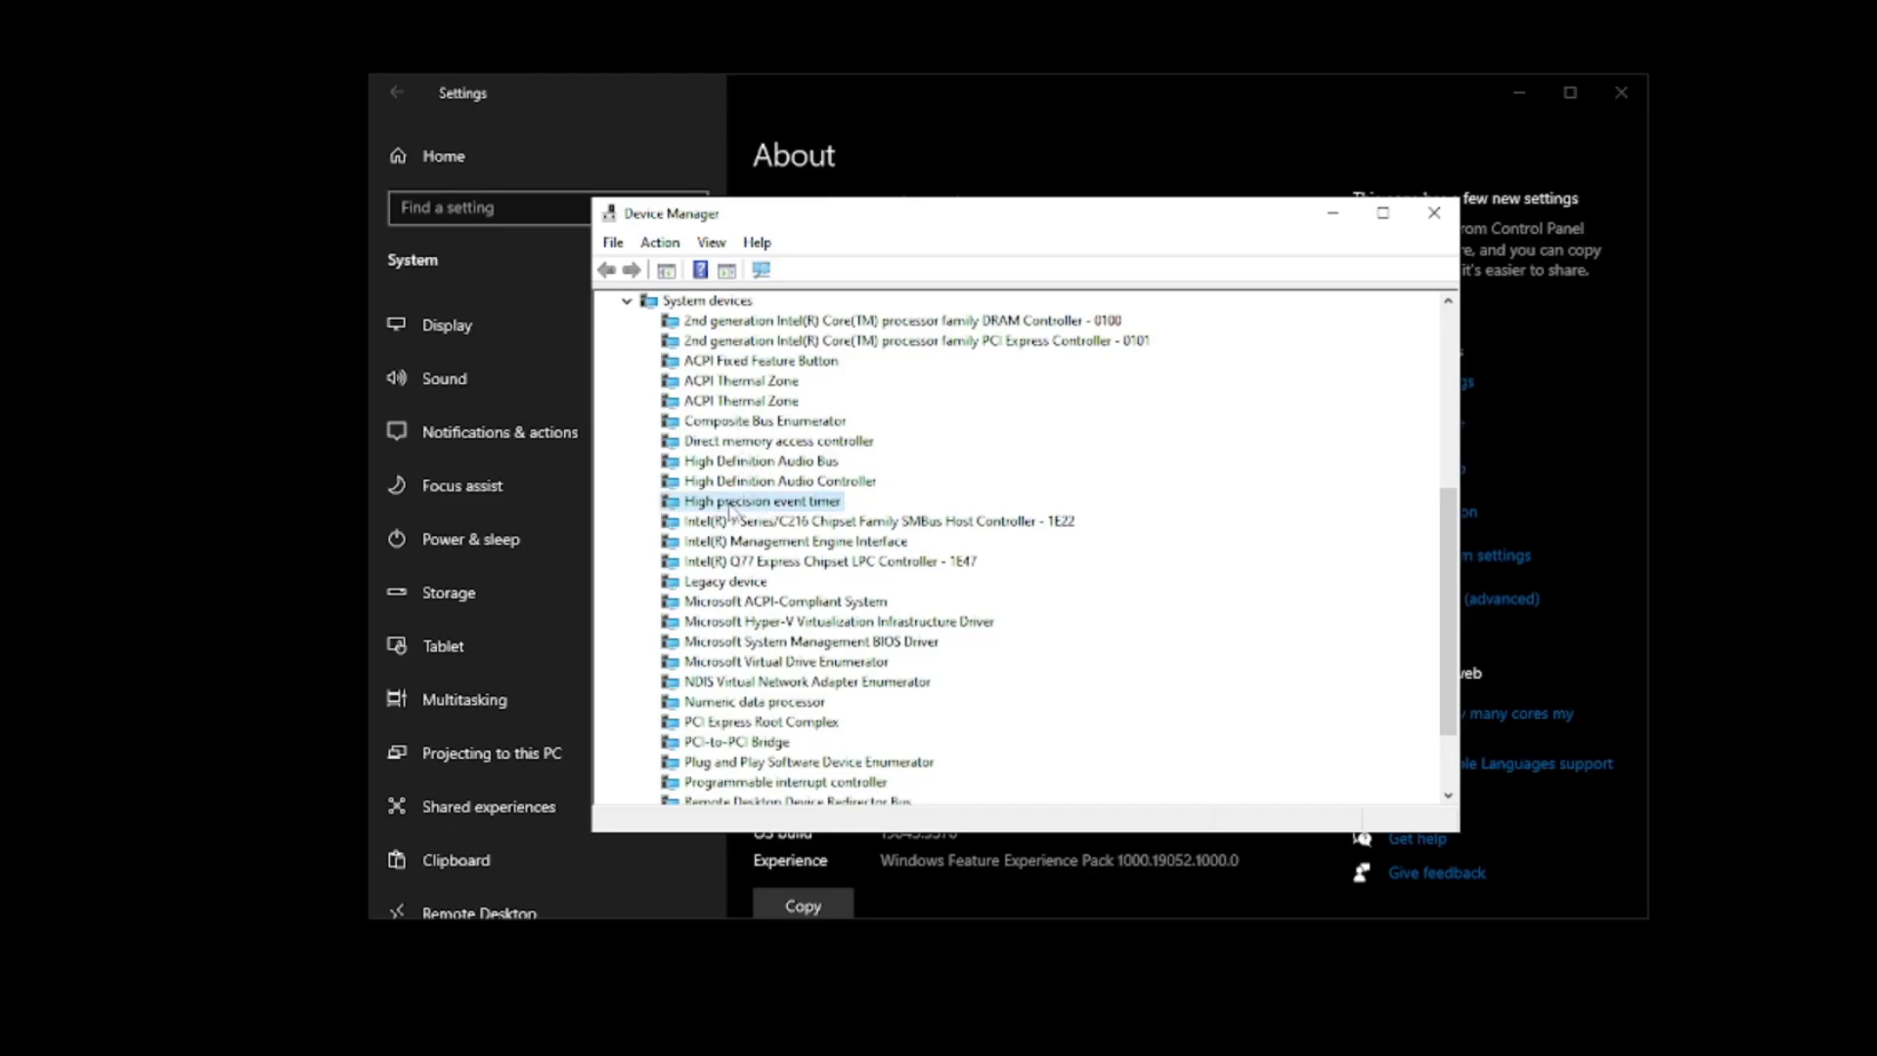
pyautogui.rightClick(763, 506)
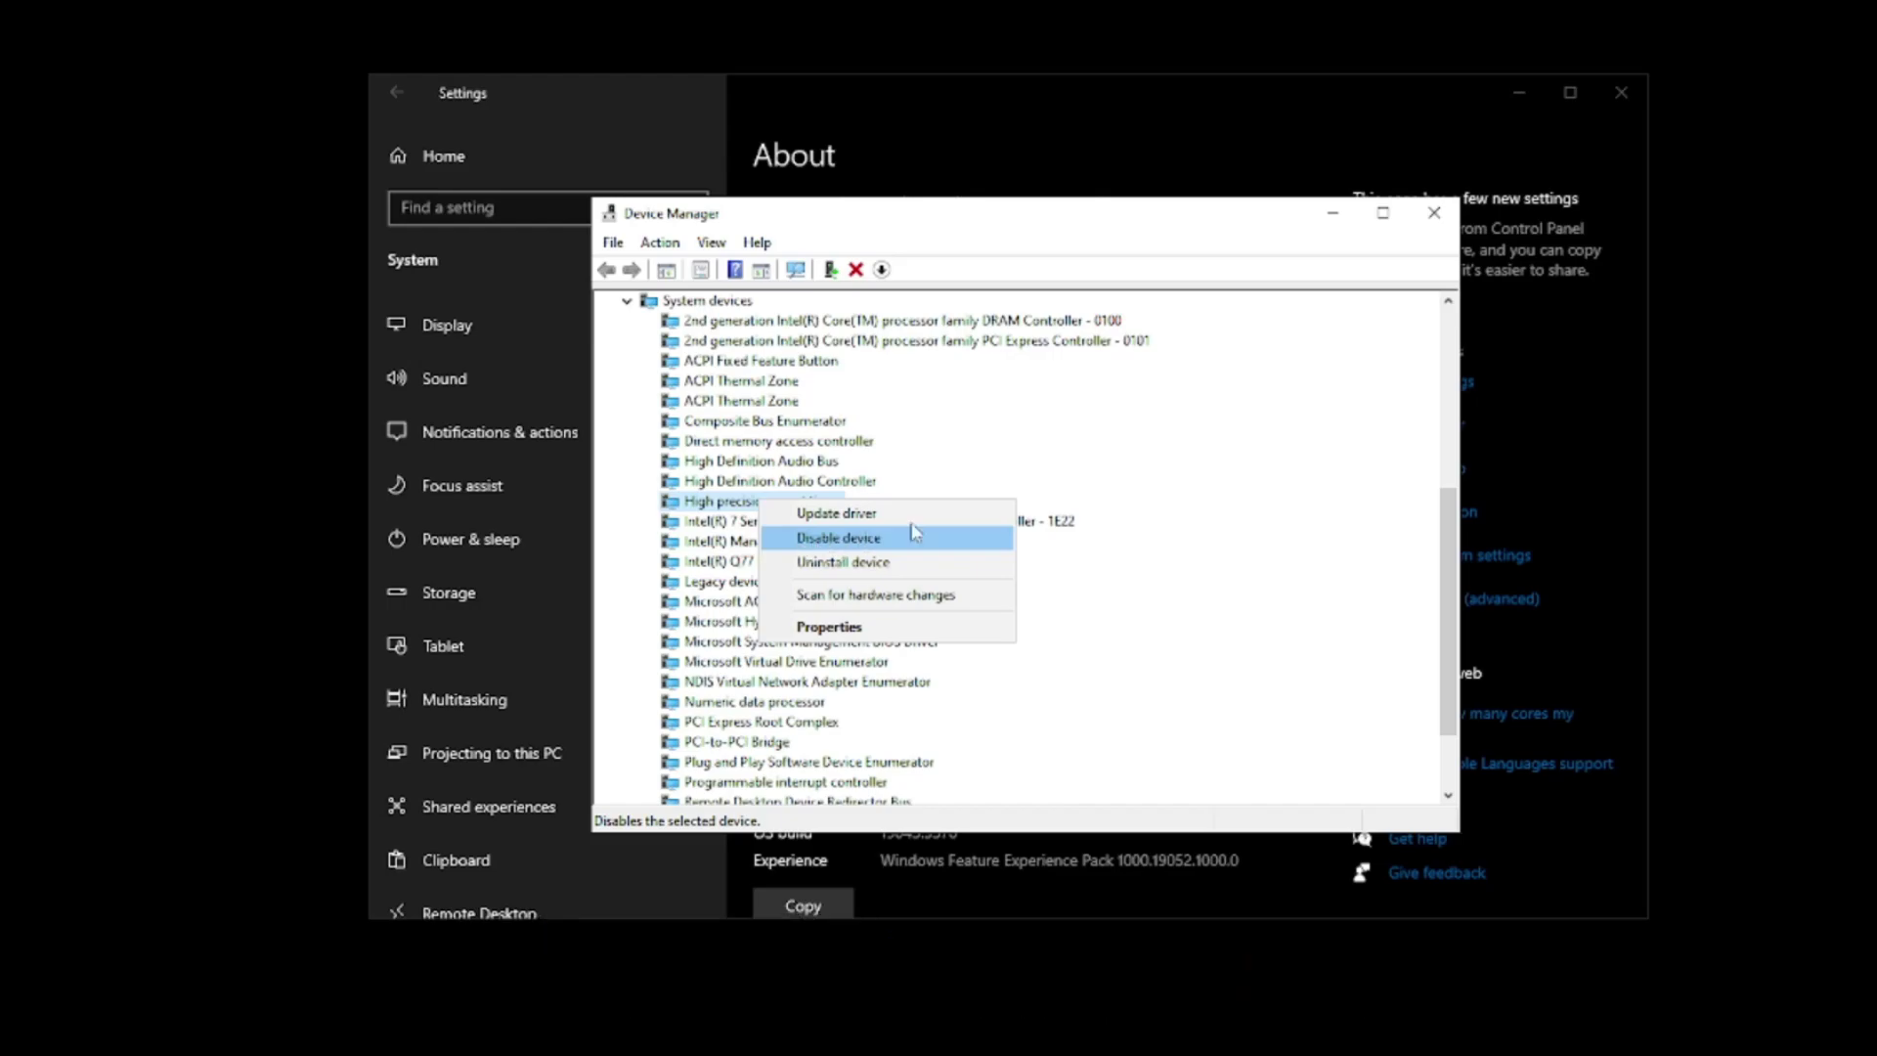
pyautogui.click(1212, 460)
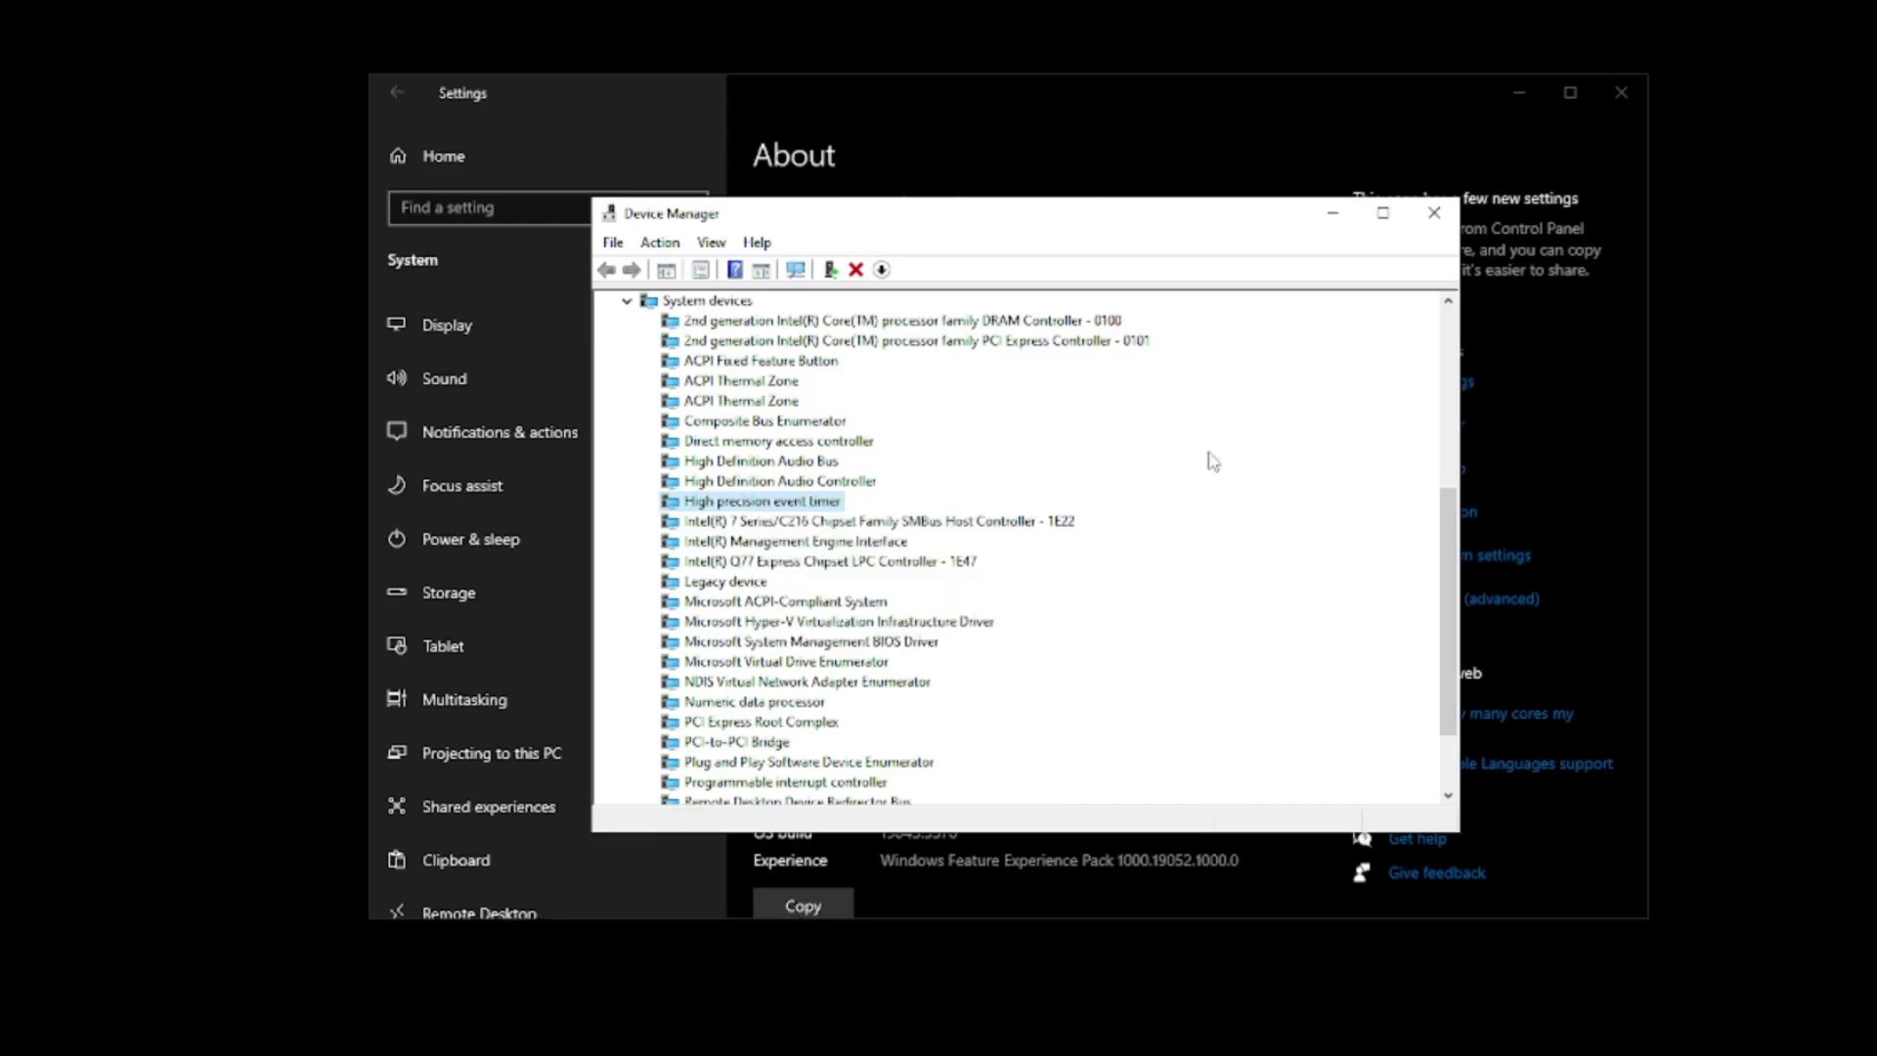
pyautogui.click(1440, 221)
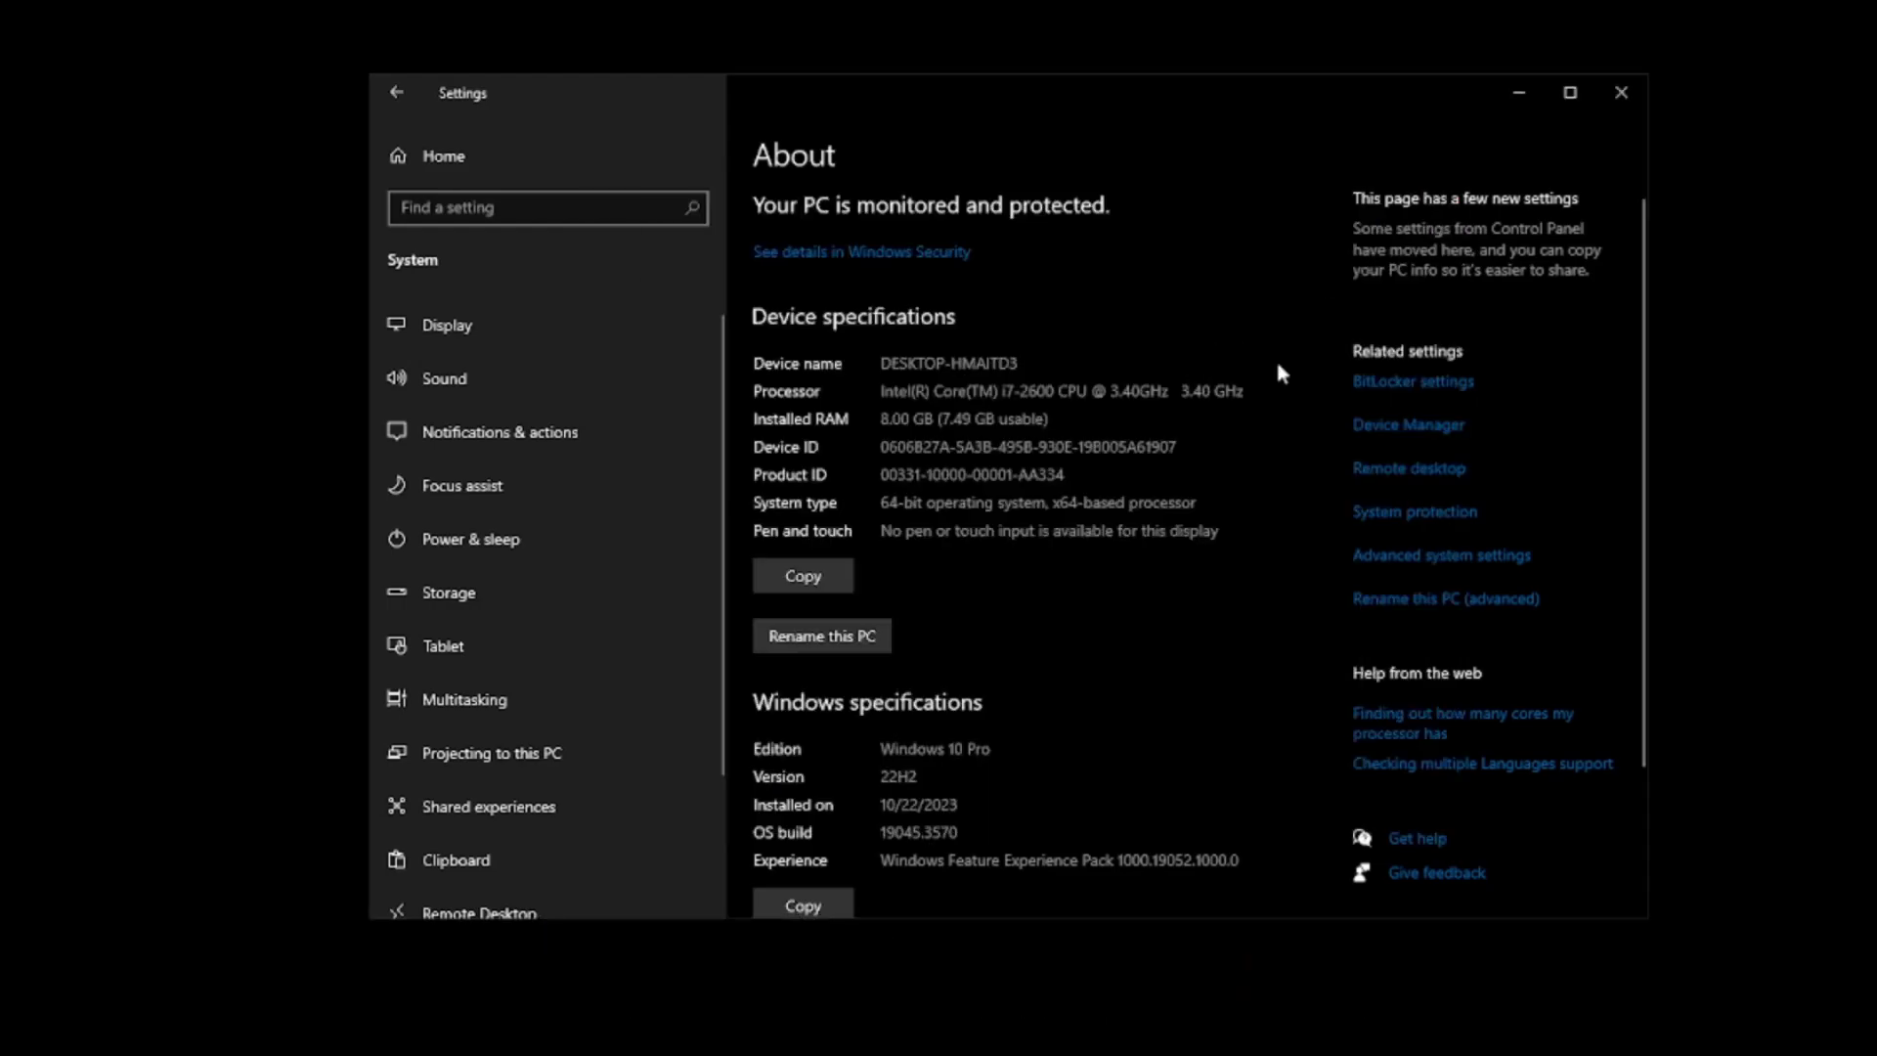
pyautogui.click(1617, 93)
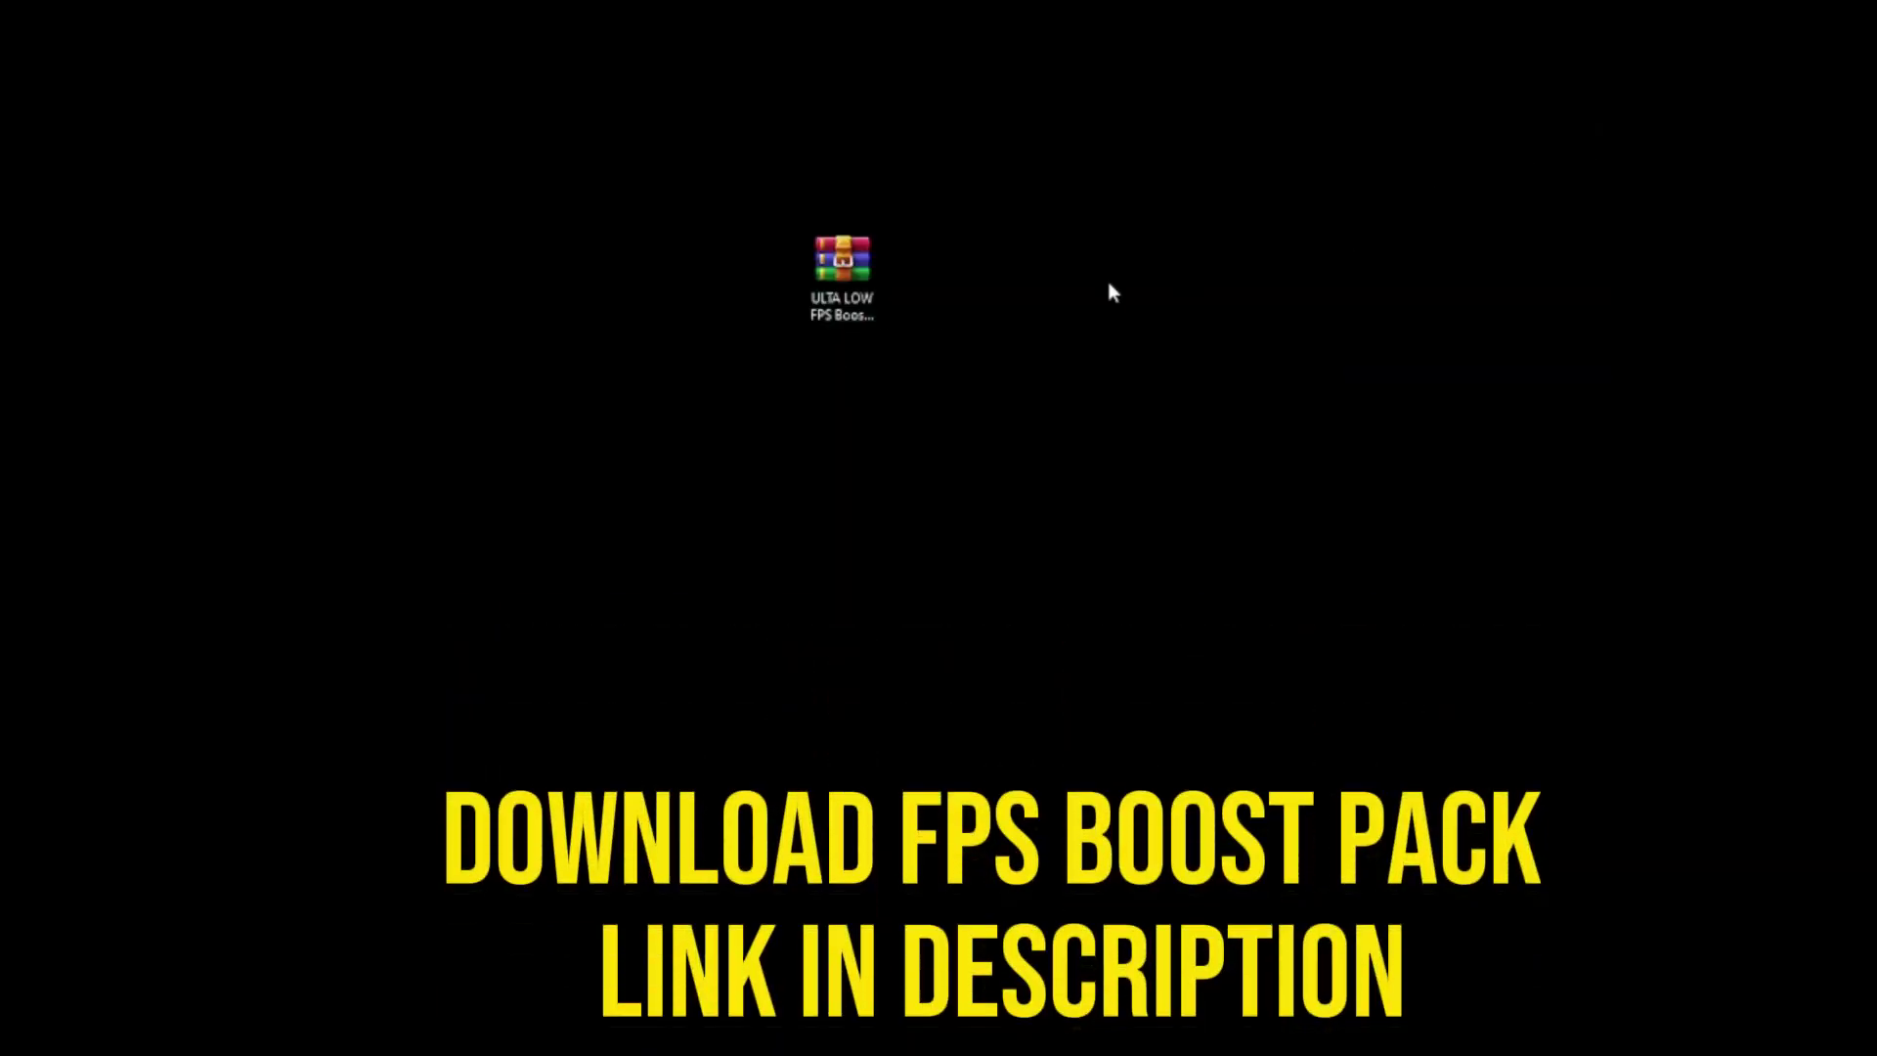
# - Extract the ULTA LOW FPS Boost Guide Pack 2023 archive onto the desktop and place the extracted folder beside it
pyautogui.click(833, 272)
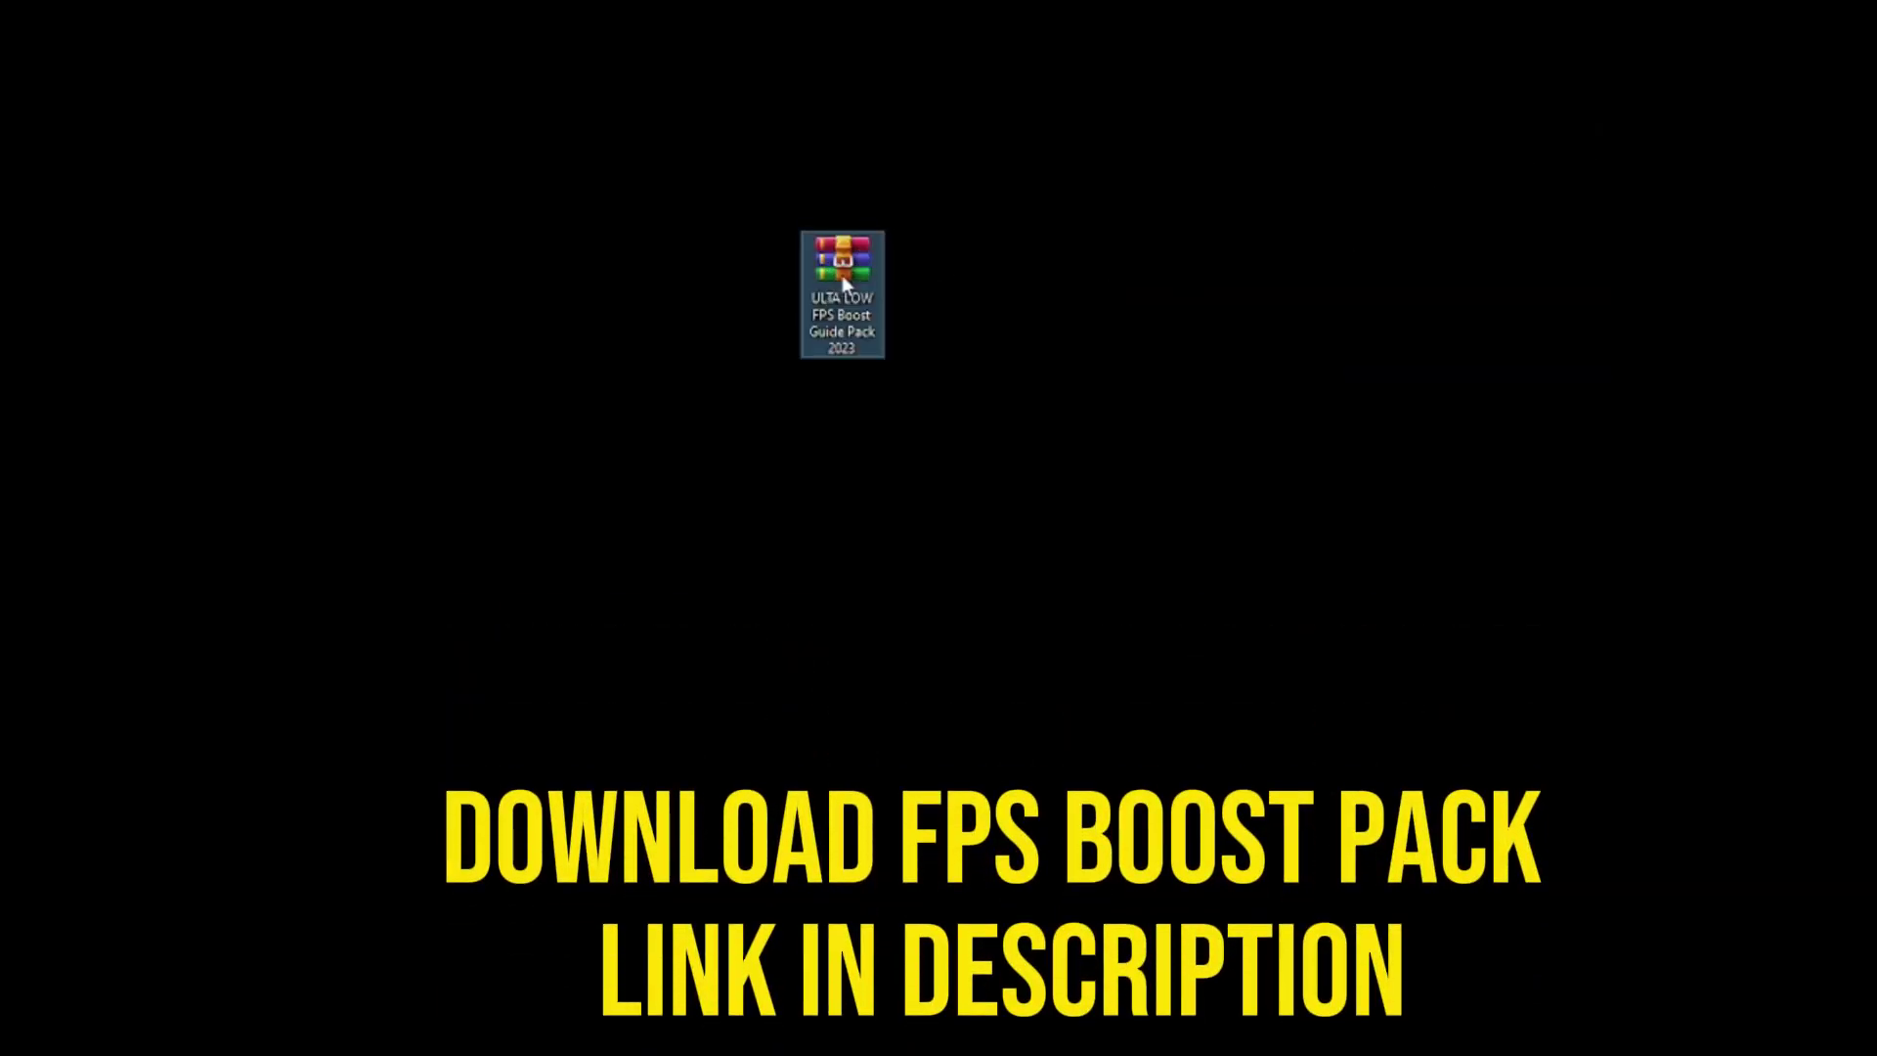
pyautogui.rightClick(842, 274)
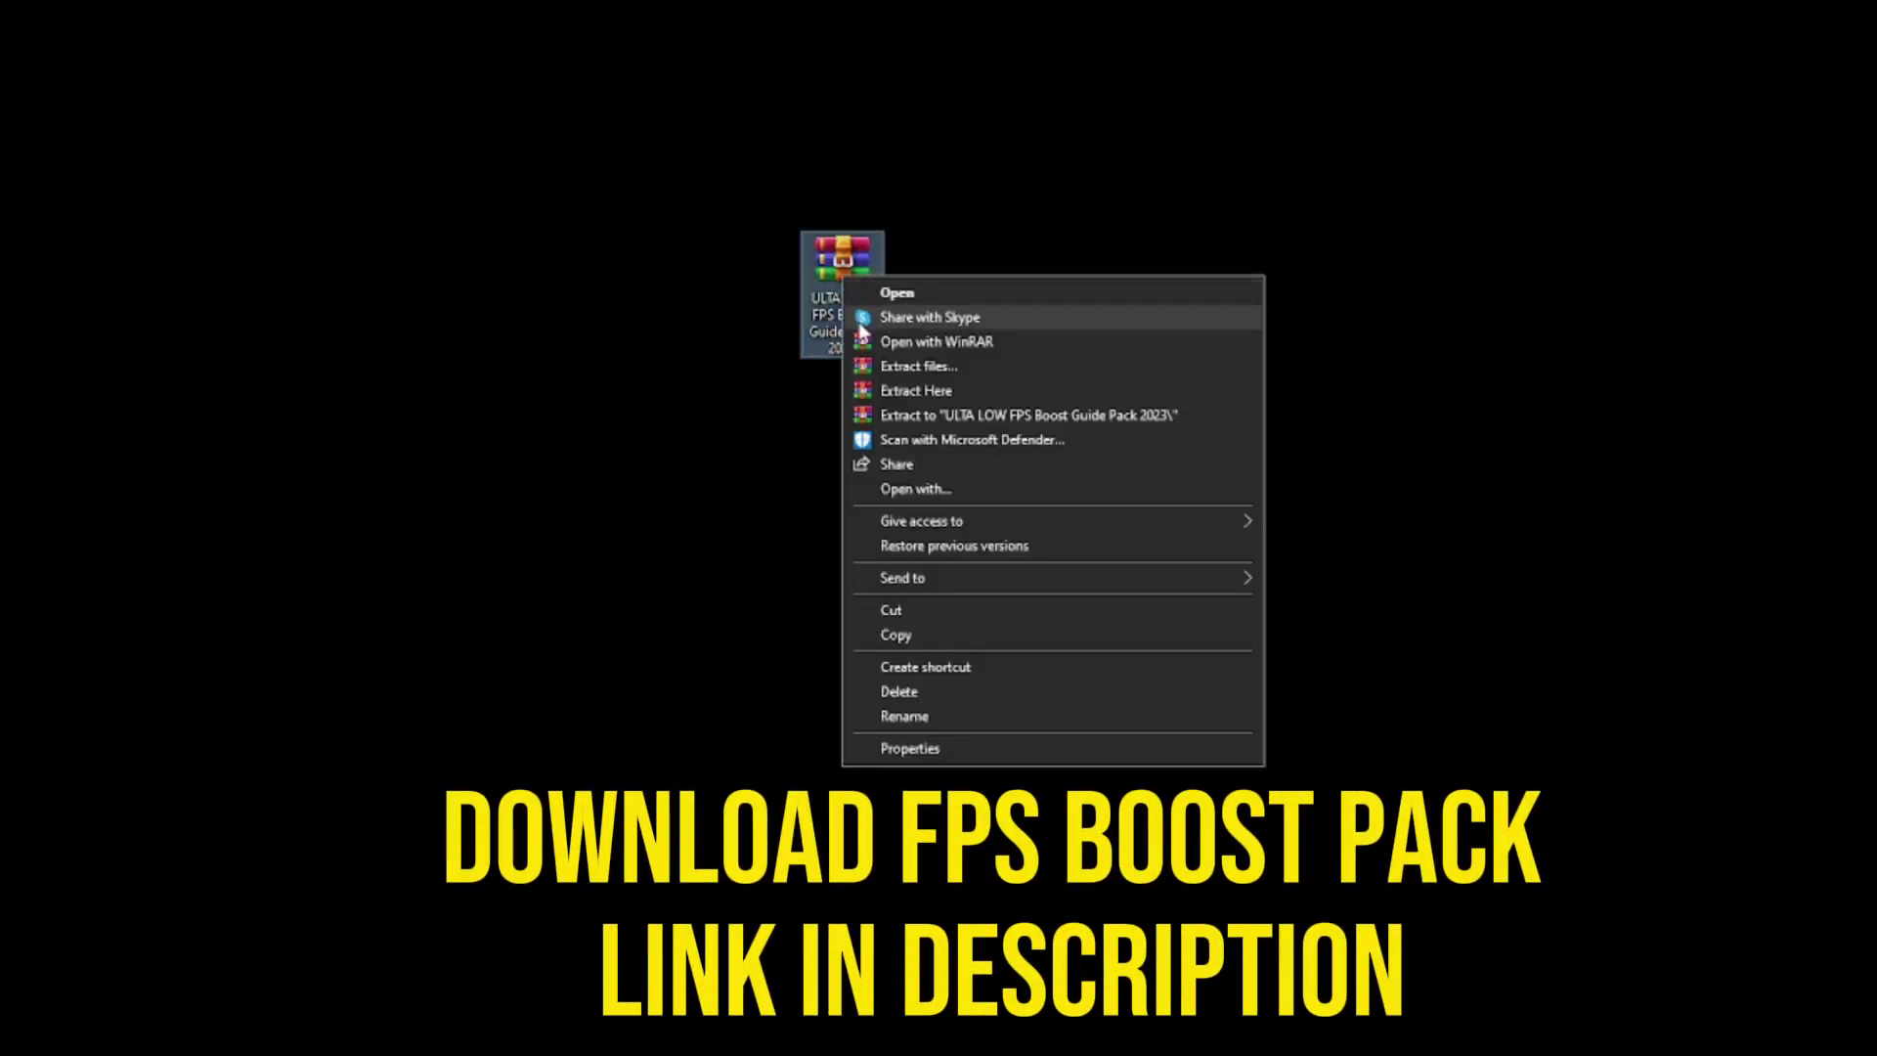
pyautogui.click(916, 391)
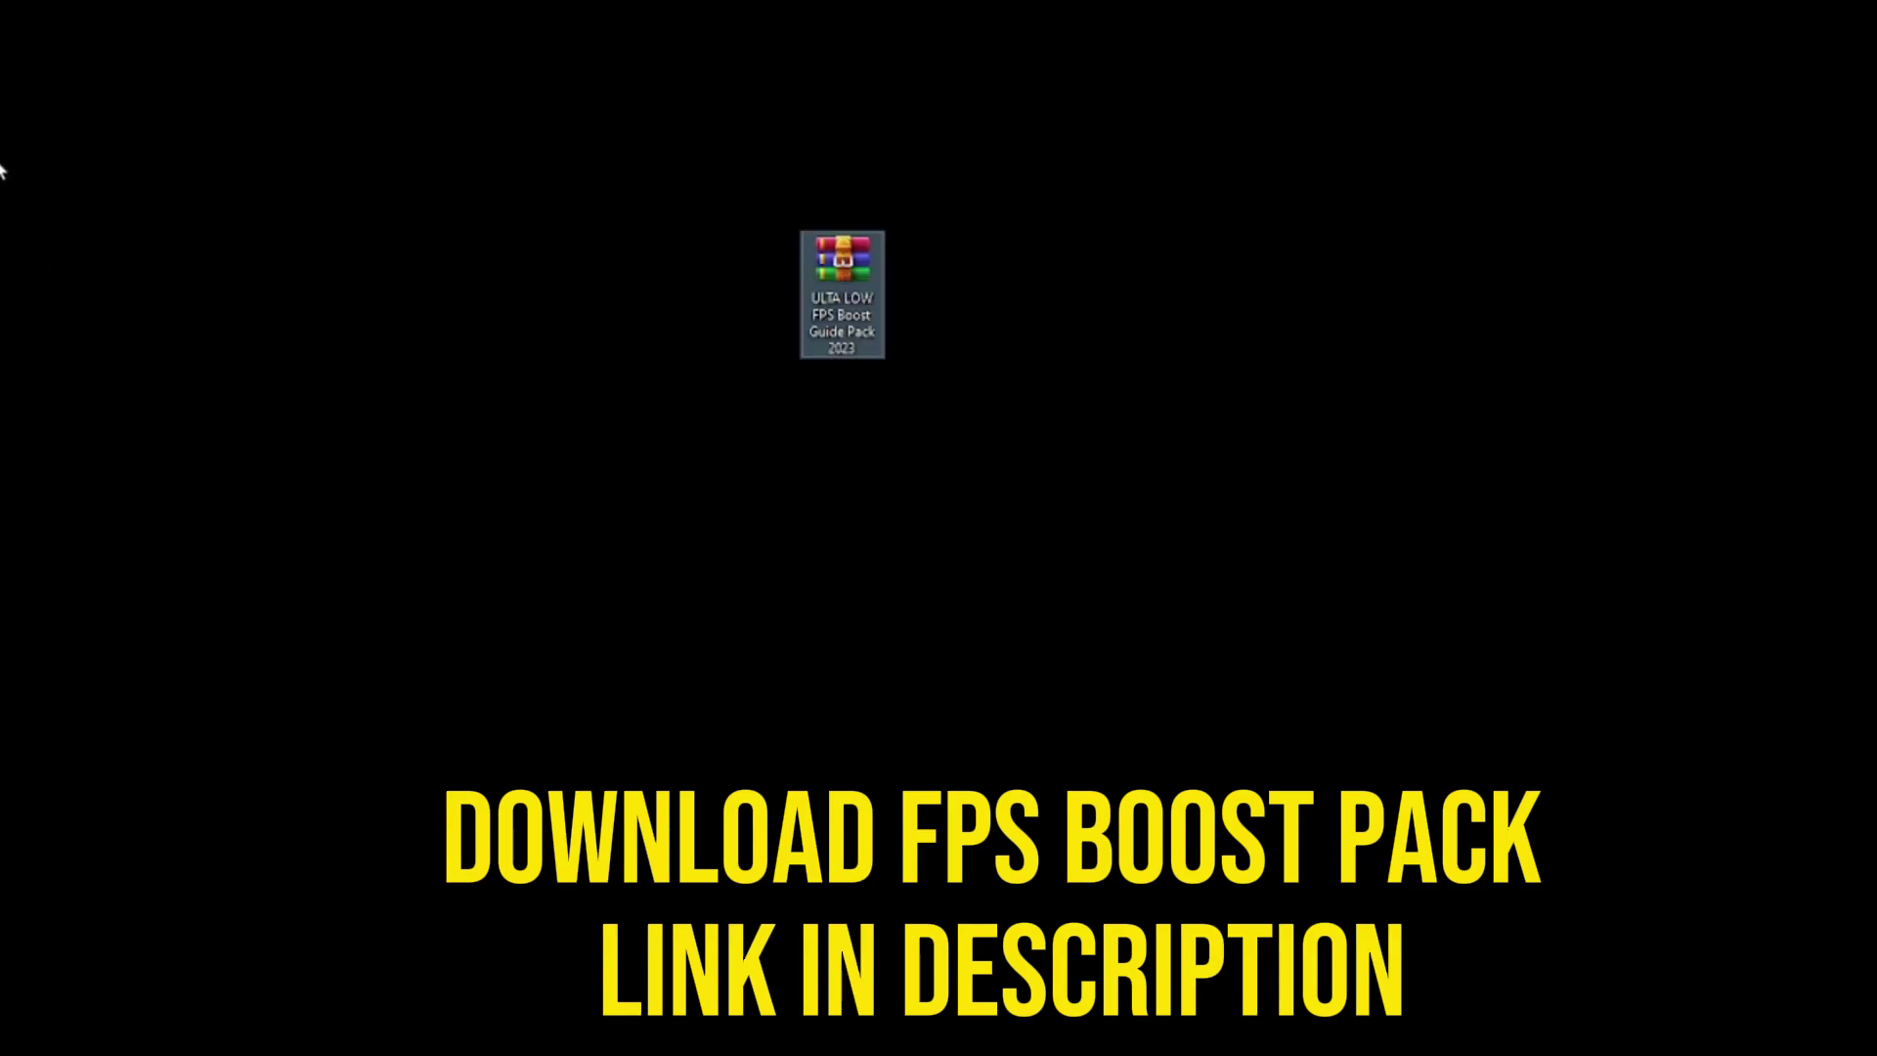
pyautogui.moveTo(539, 202); pyautogui.dragTo(724, 237)
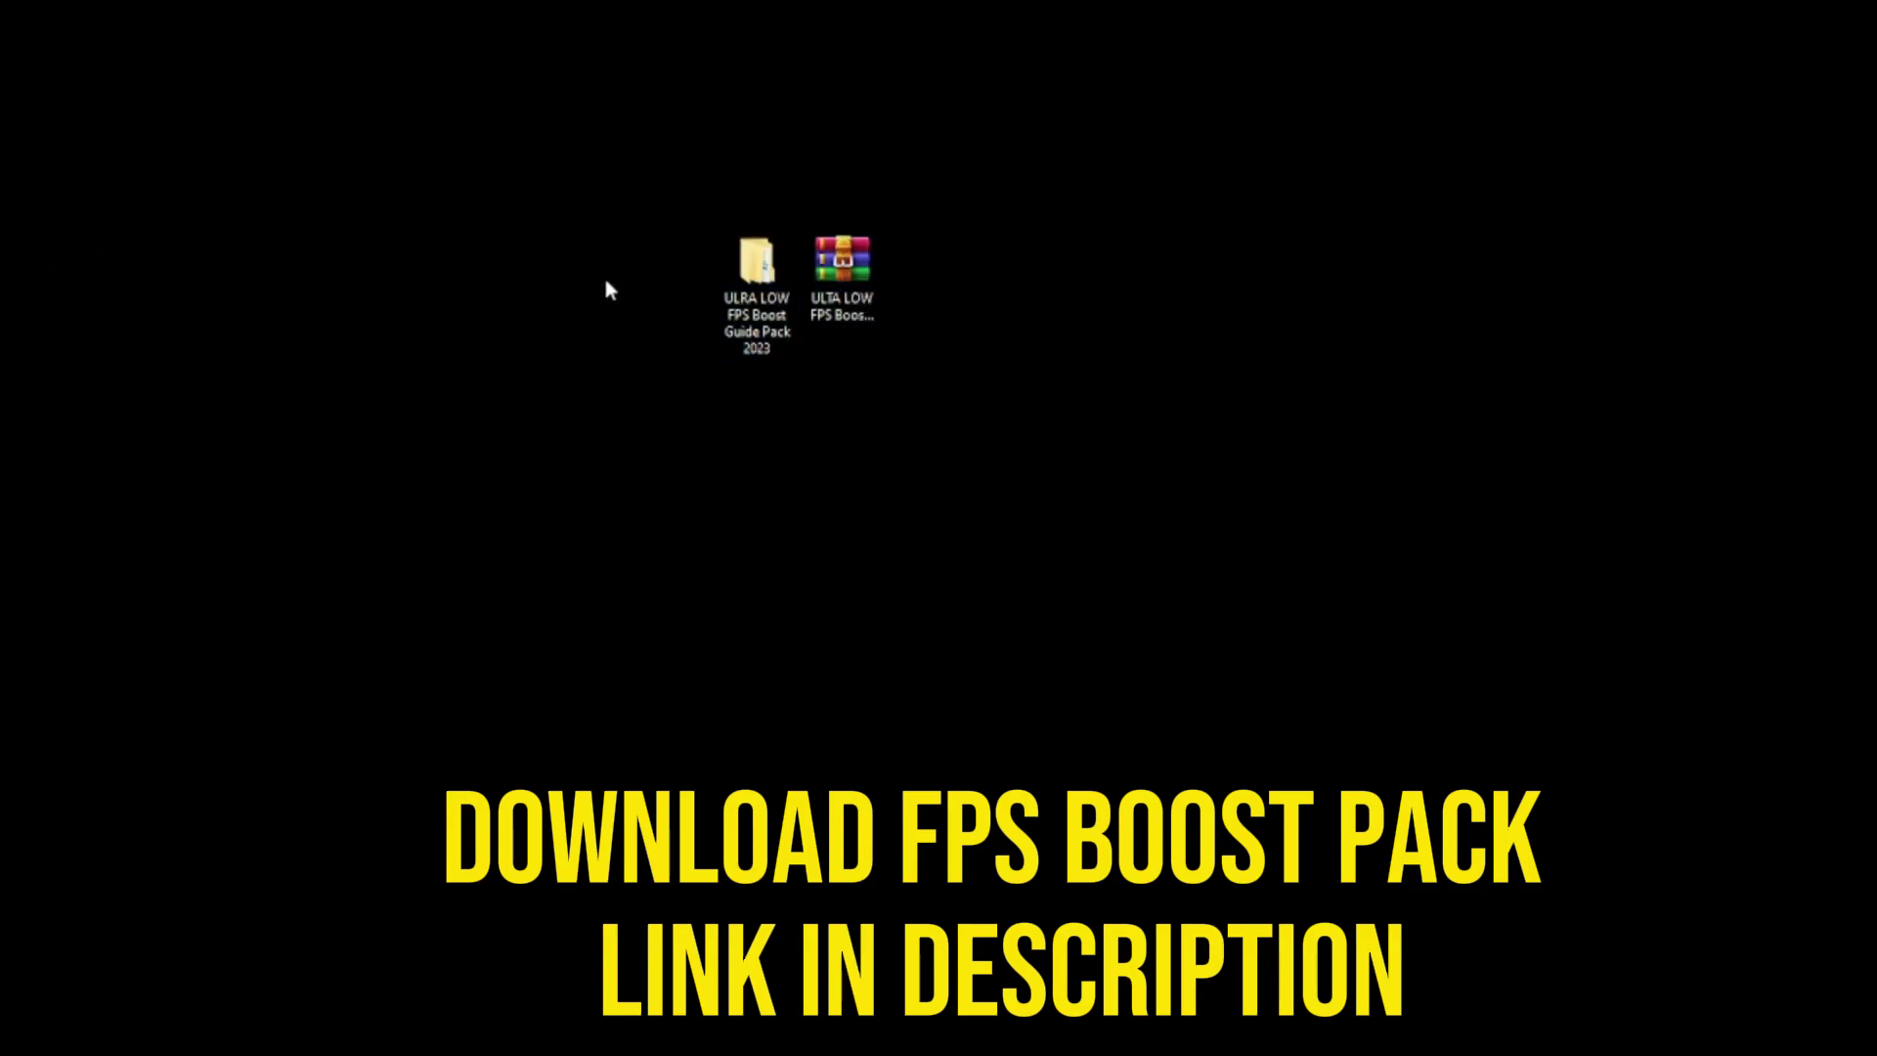
pyautogui.moveTo(589, 215); pyautogui.dragTo(931, 356)
pyautogui.click(940, 278)
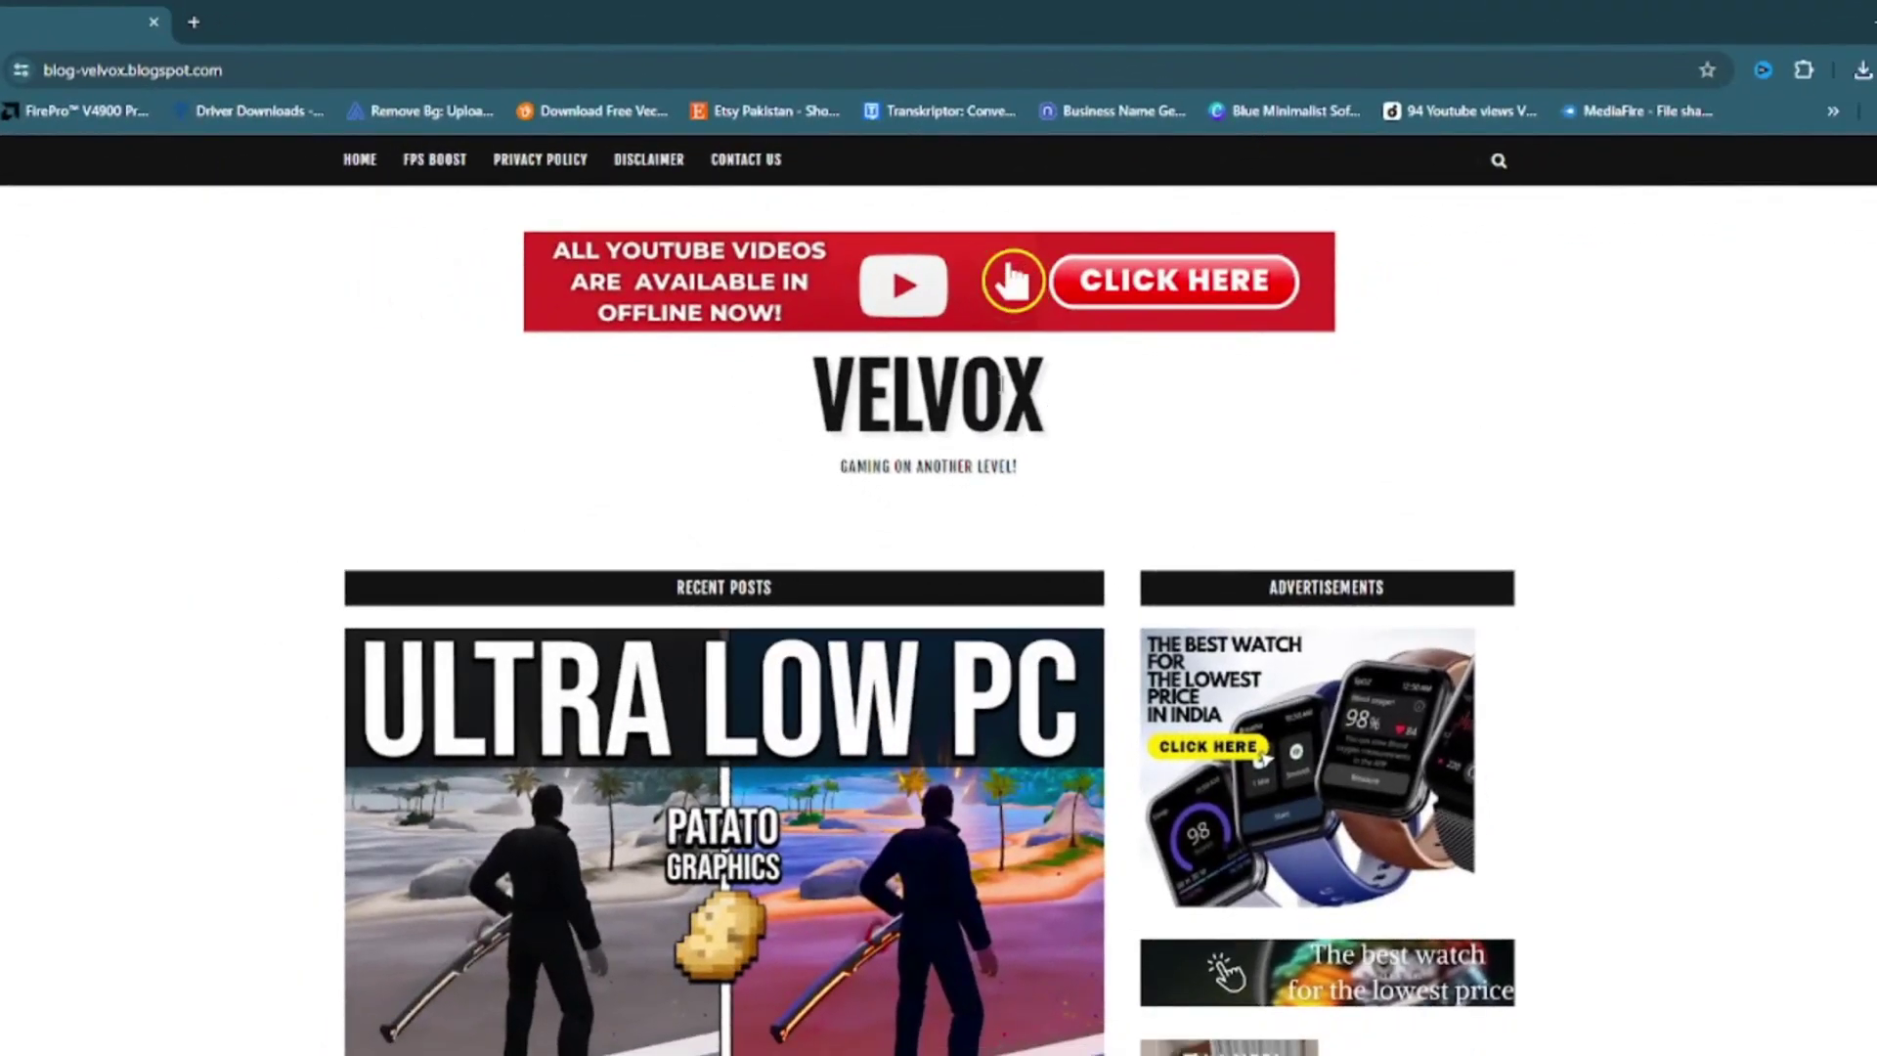
# - Open the post "How to Get Ultra Low Graphics in Fortnite! (FPS Boost) 0 Input Delay" on blog-velvox.blogspot.com in the browser
pyautogui.moveTo(1044, 401); pyautogui.dragTo(1012, 283)
pyautogui.moveTo(856, 400); pyautogui.dragTo(809, 401)
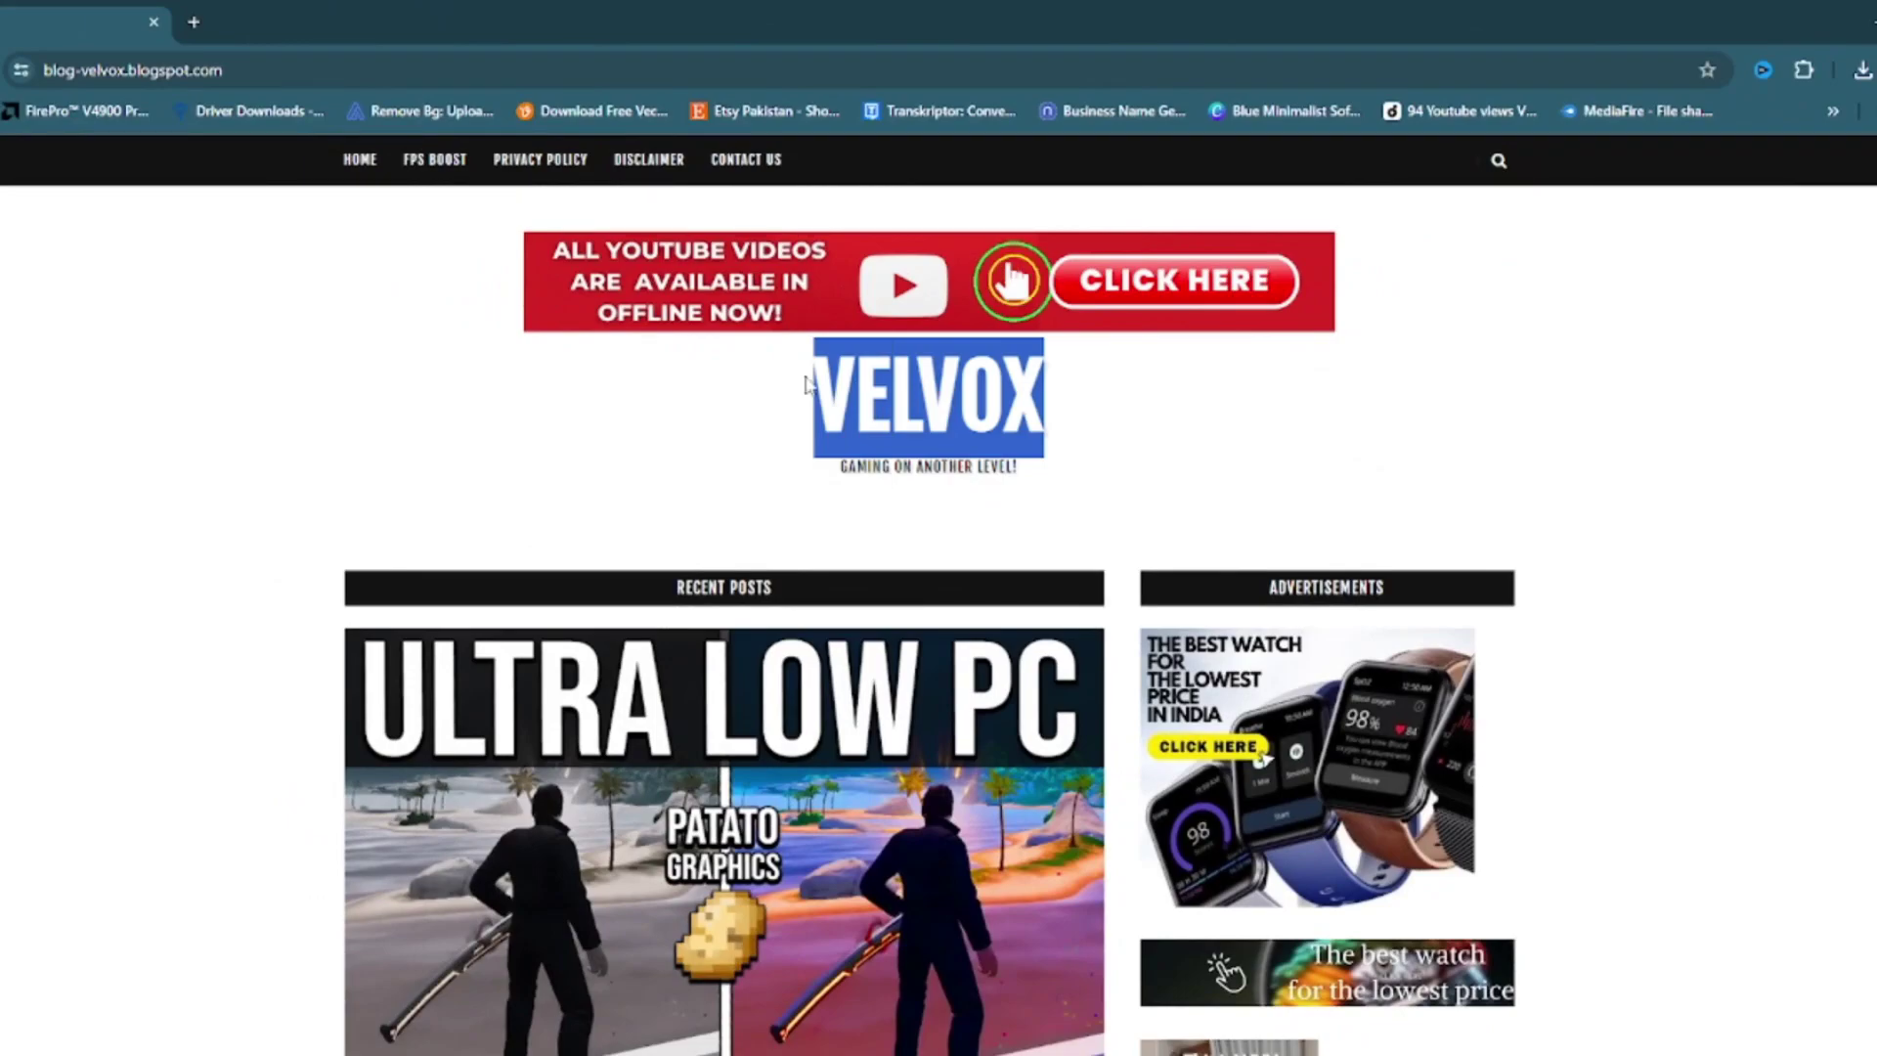
pyautogui.click(809, 401)
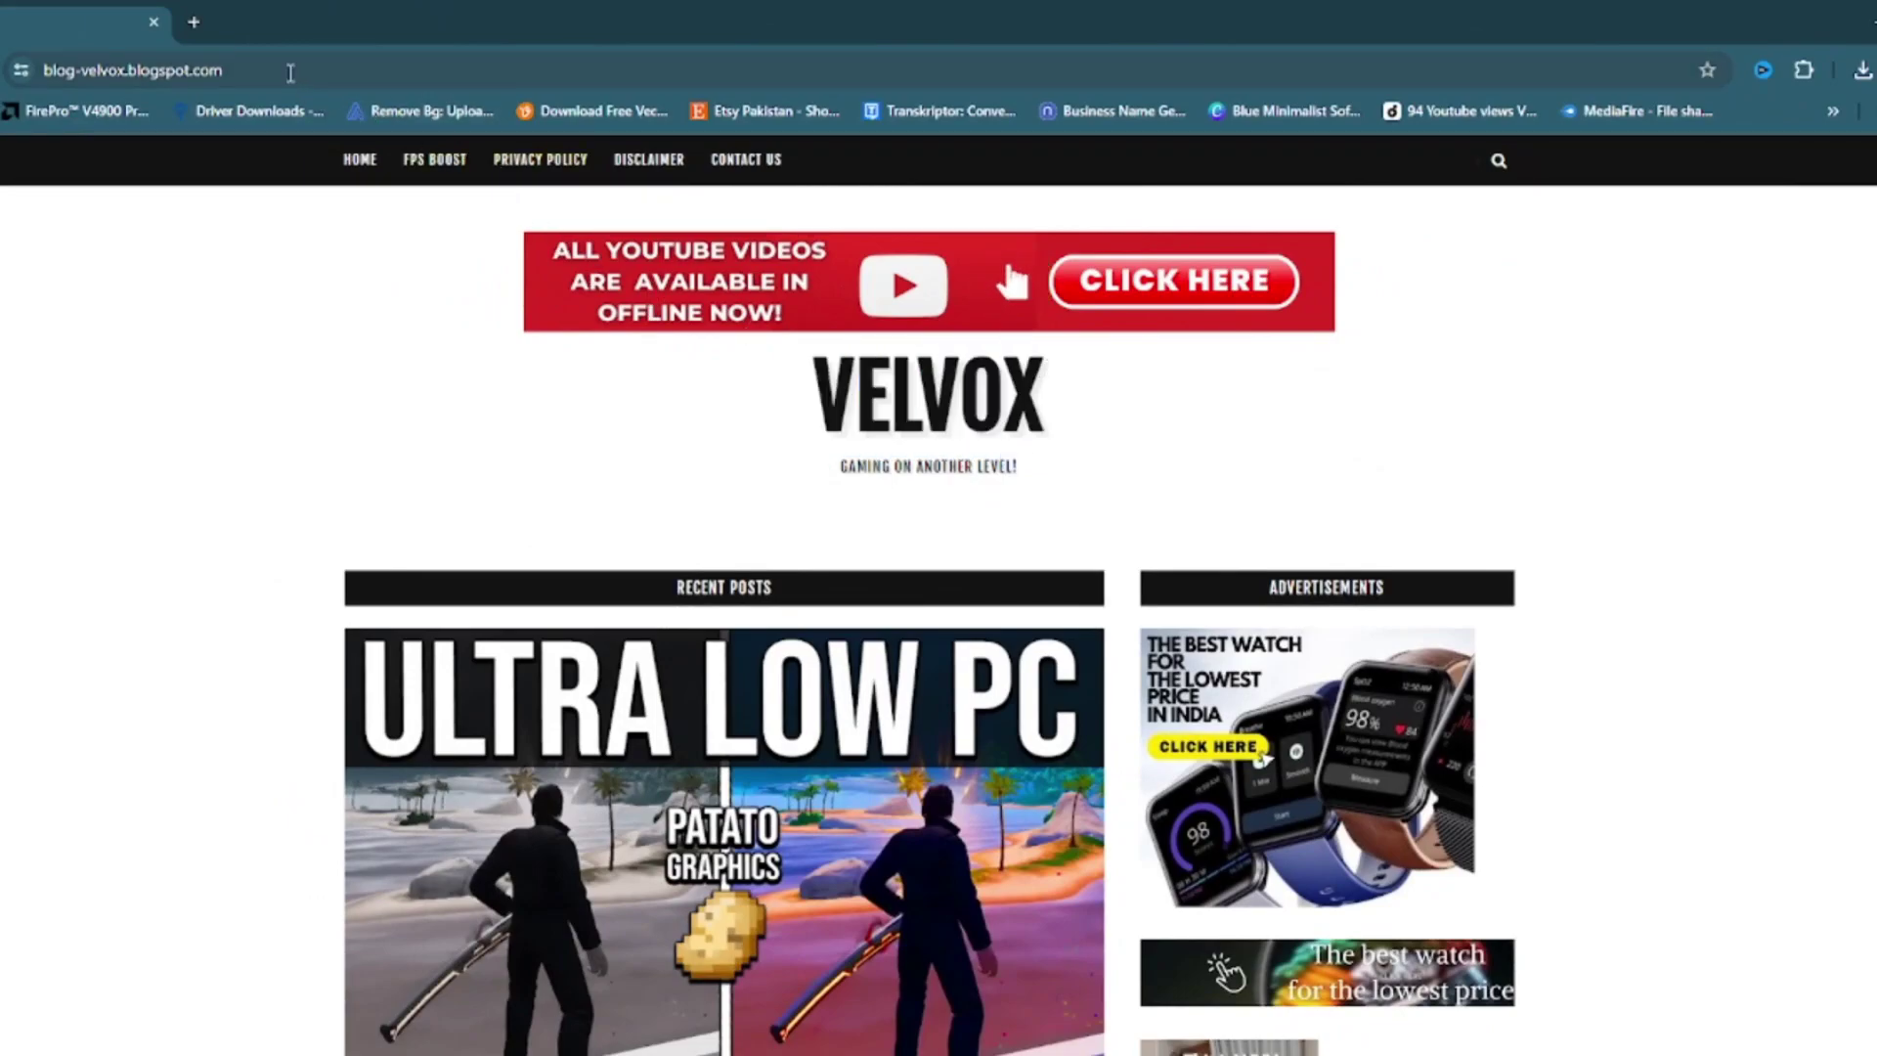
pyautogui.click(186, 70)
pyautogui.click(56, 71)
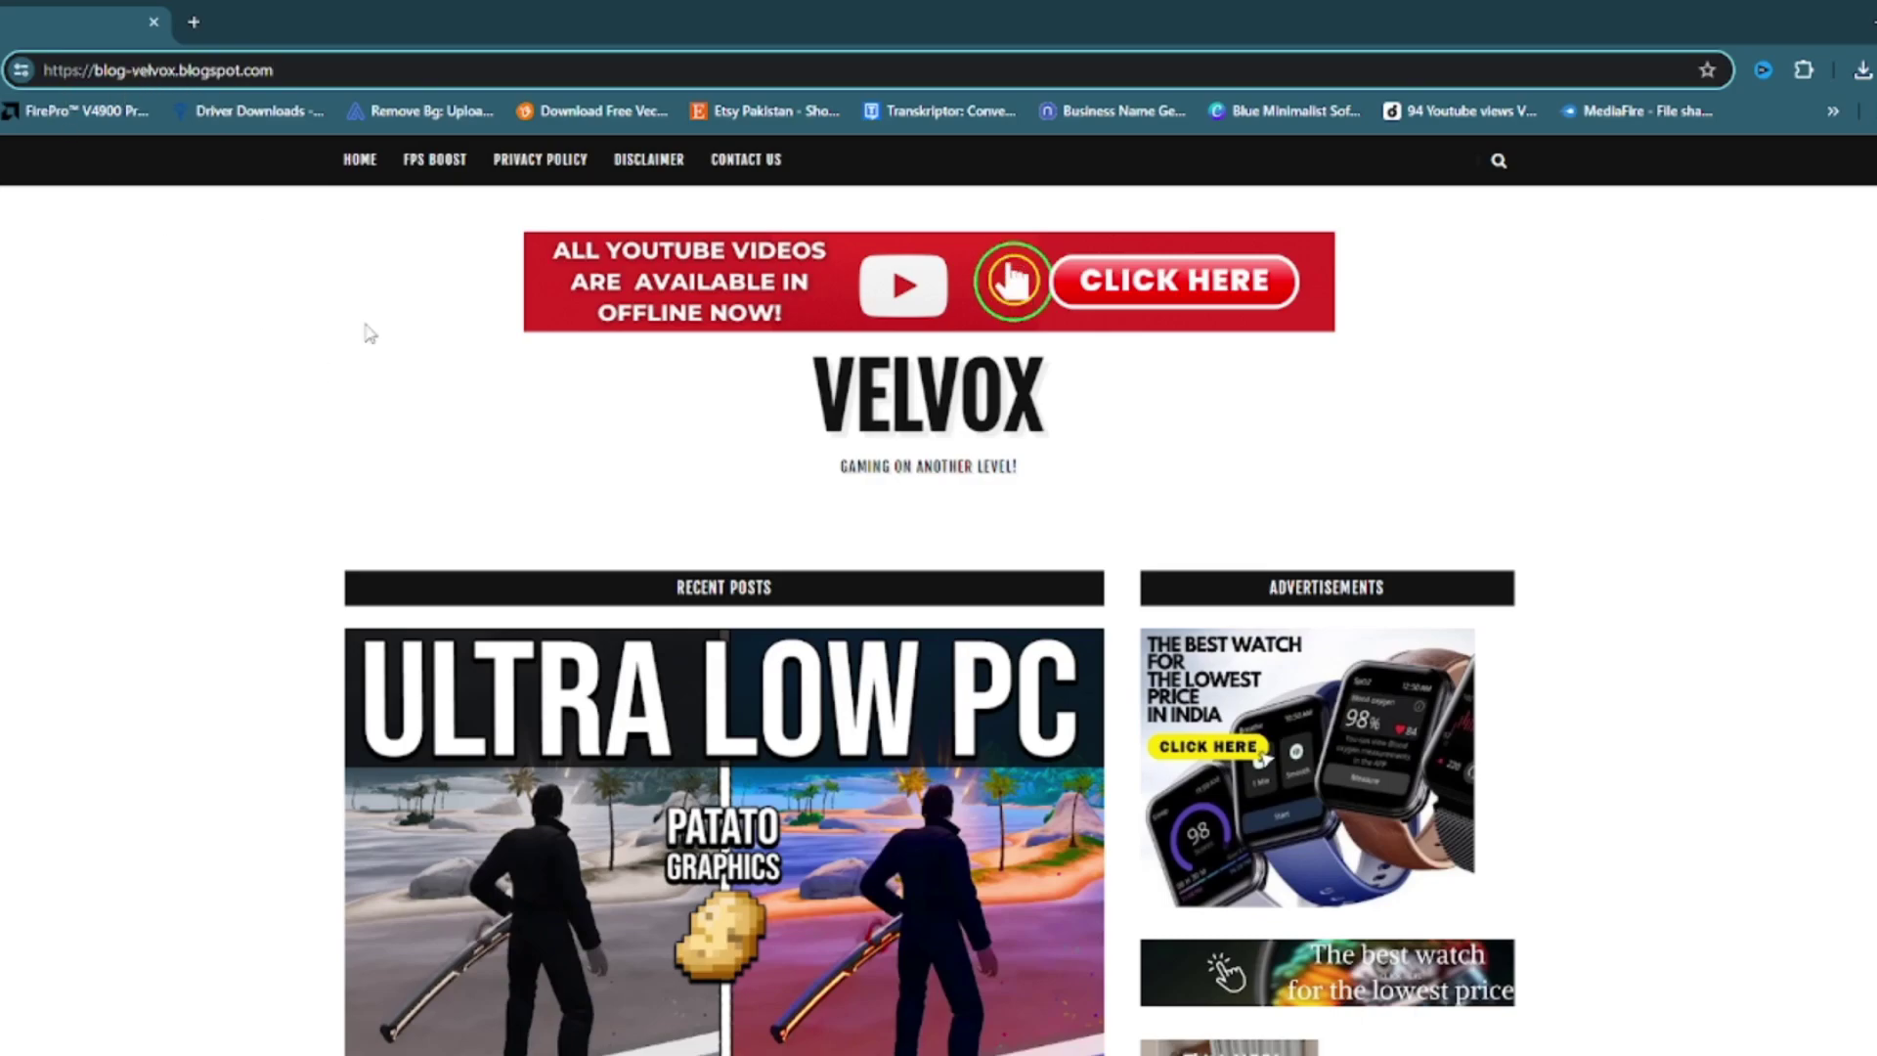
pyautogui.scroll(-1, 626, 640)
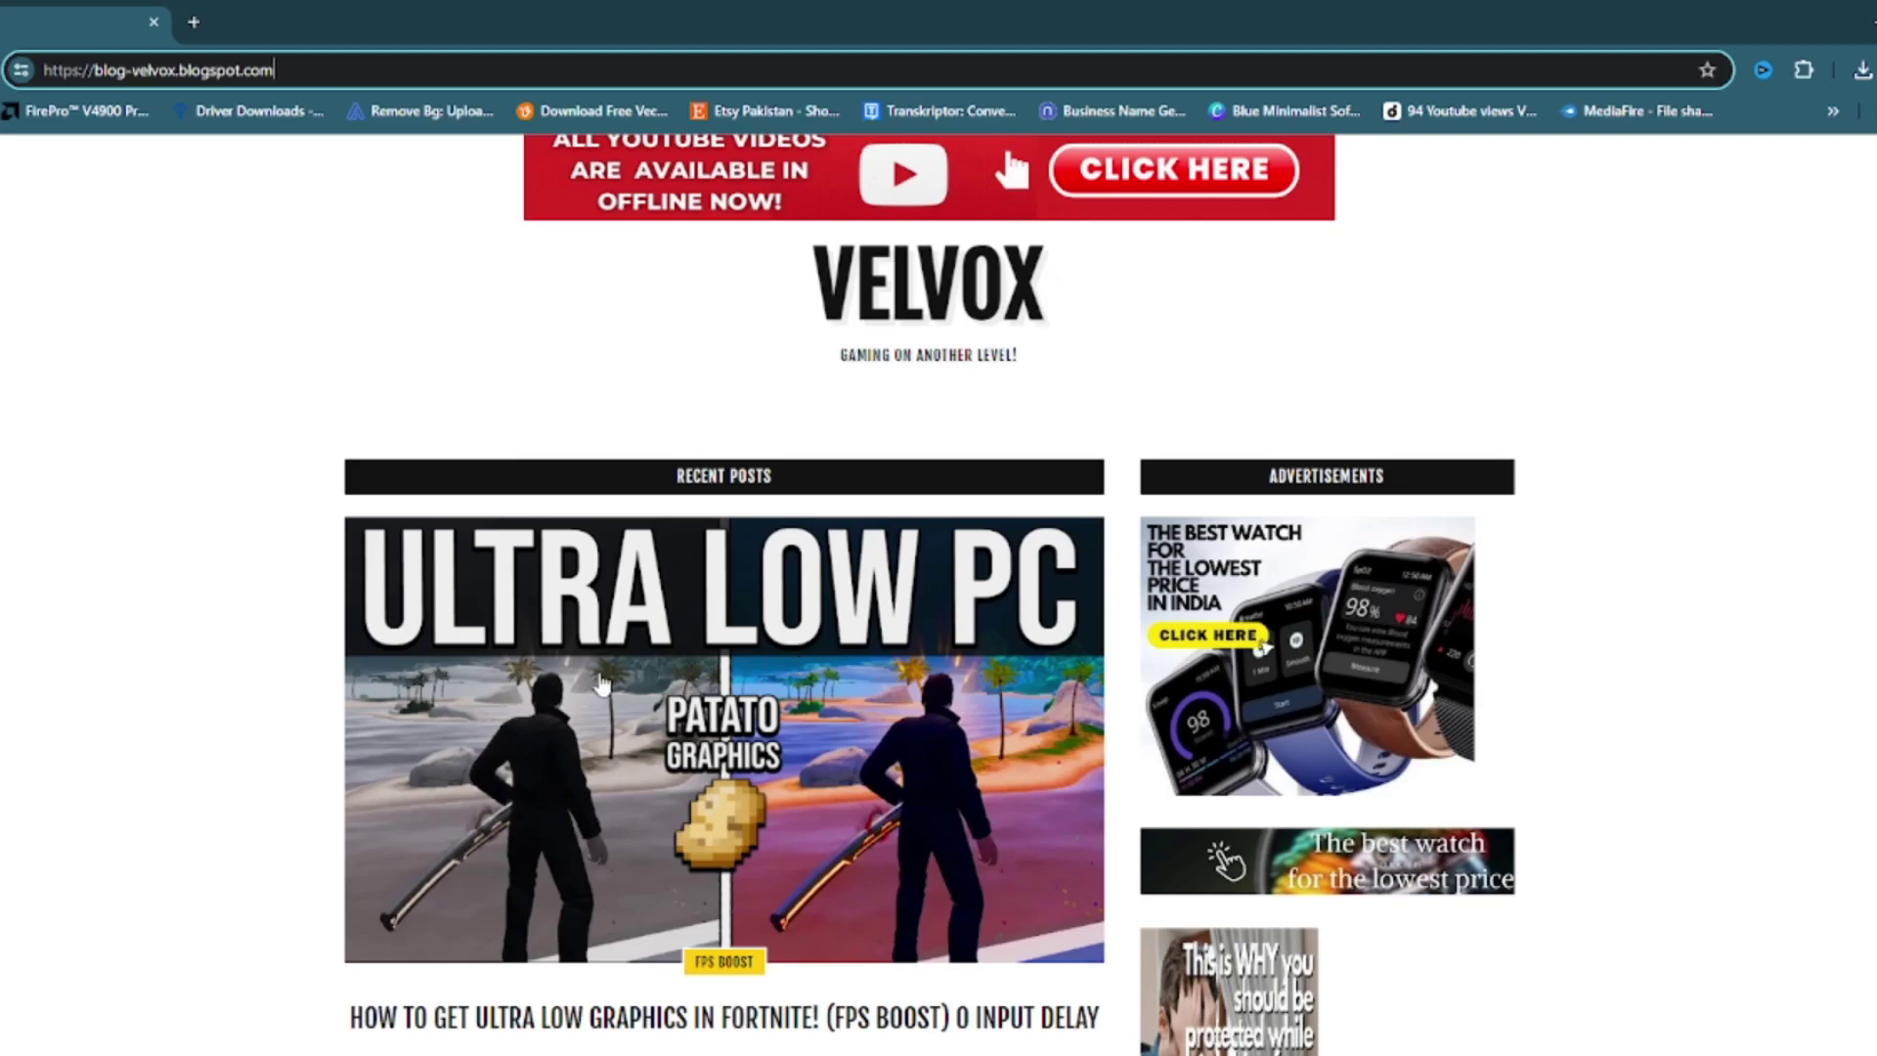
pyautogui.click(663, 688)
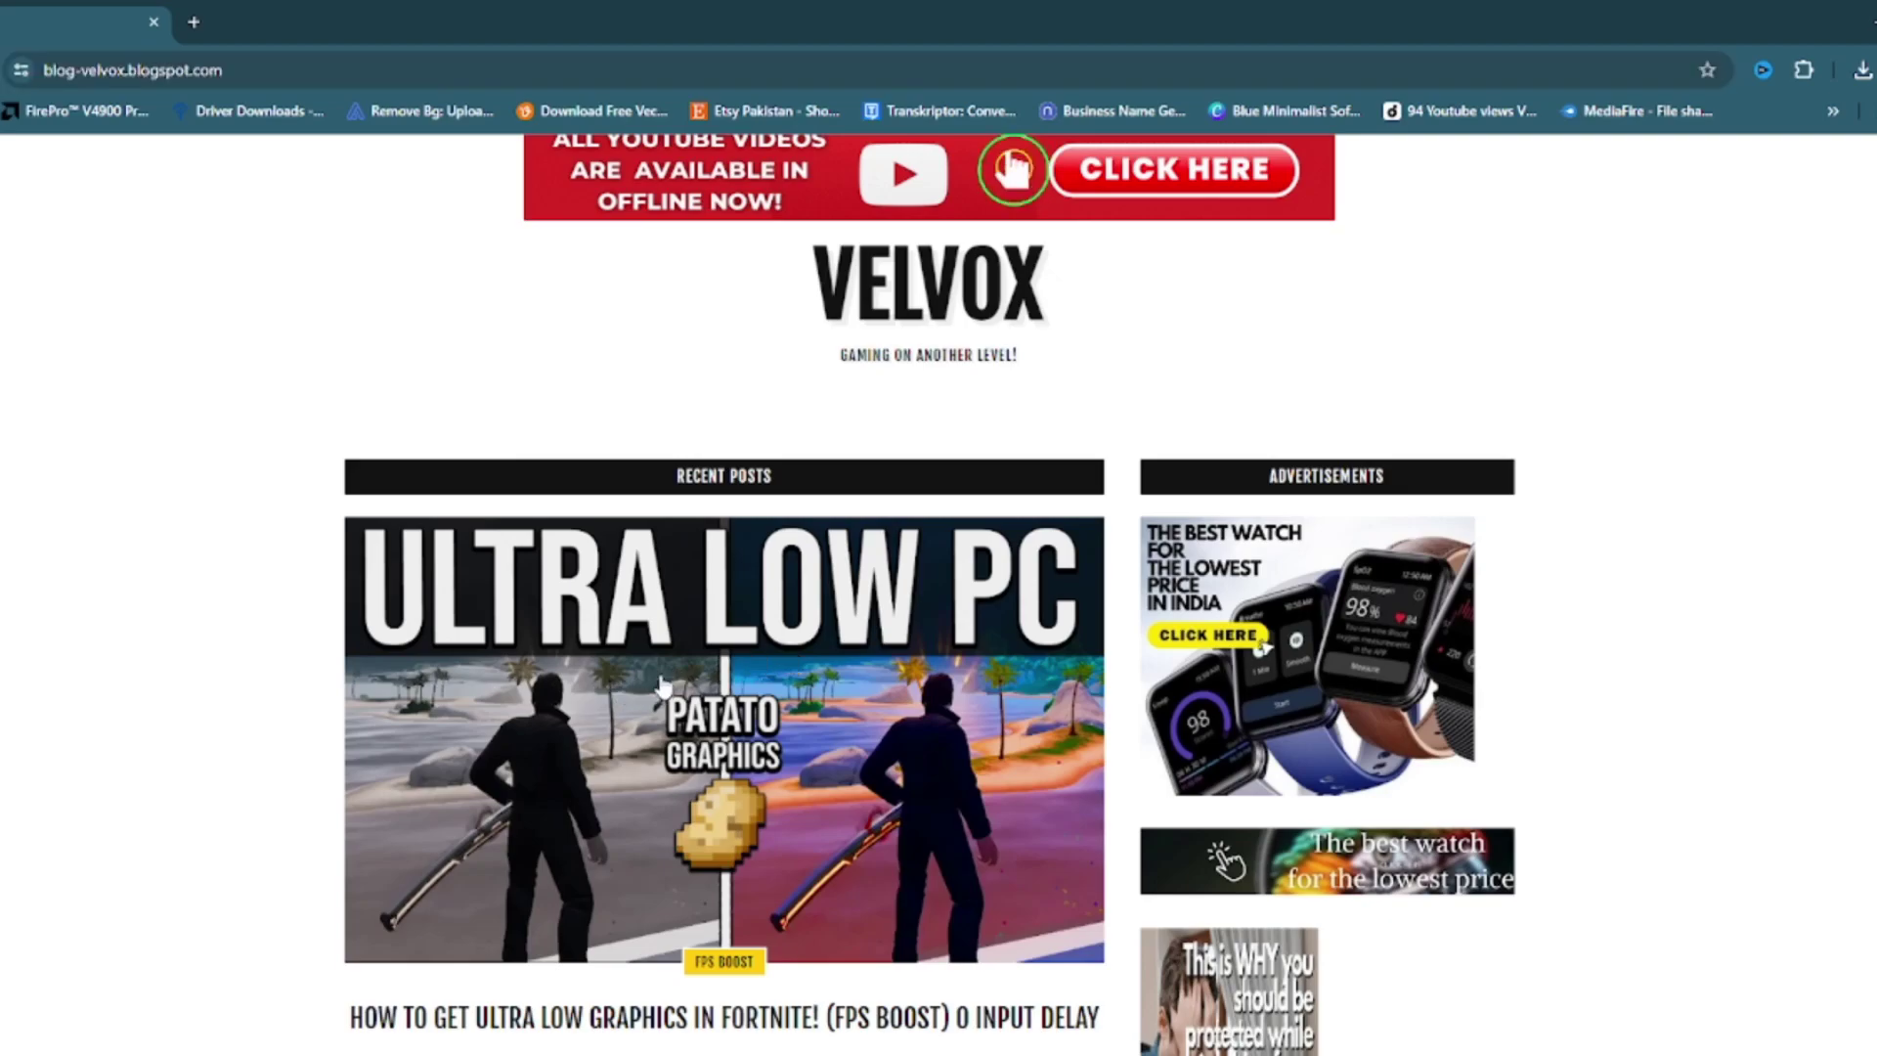
# - Examine the post's direct download links and the instructions for extracting the pack
pyautogui.scroll(-2, 644, 668)
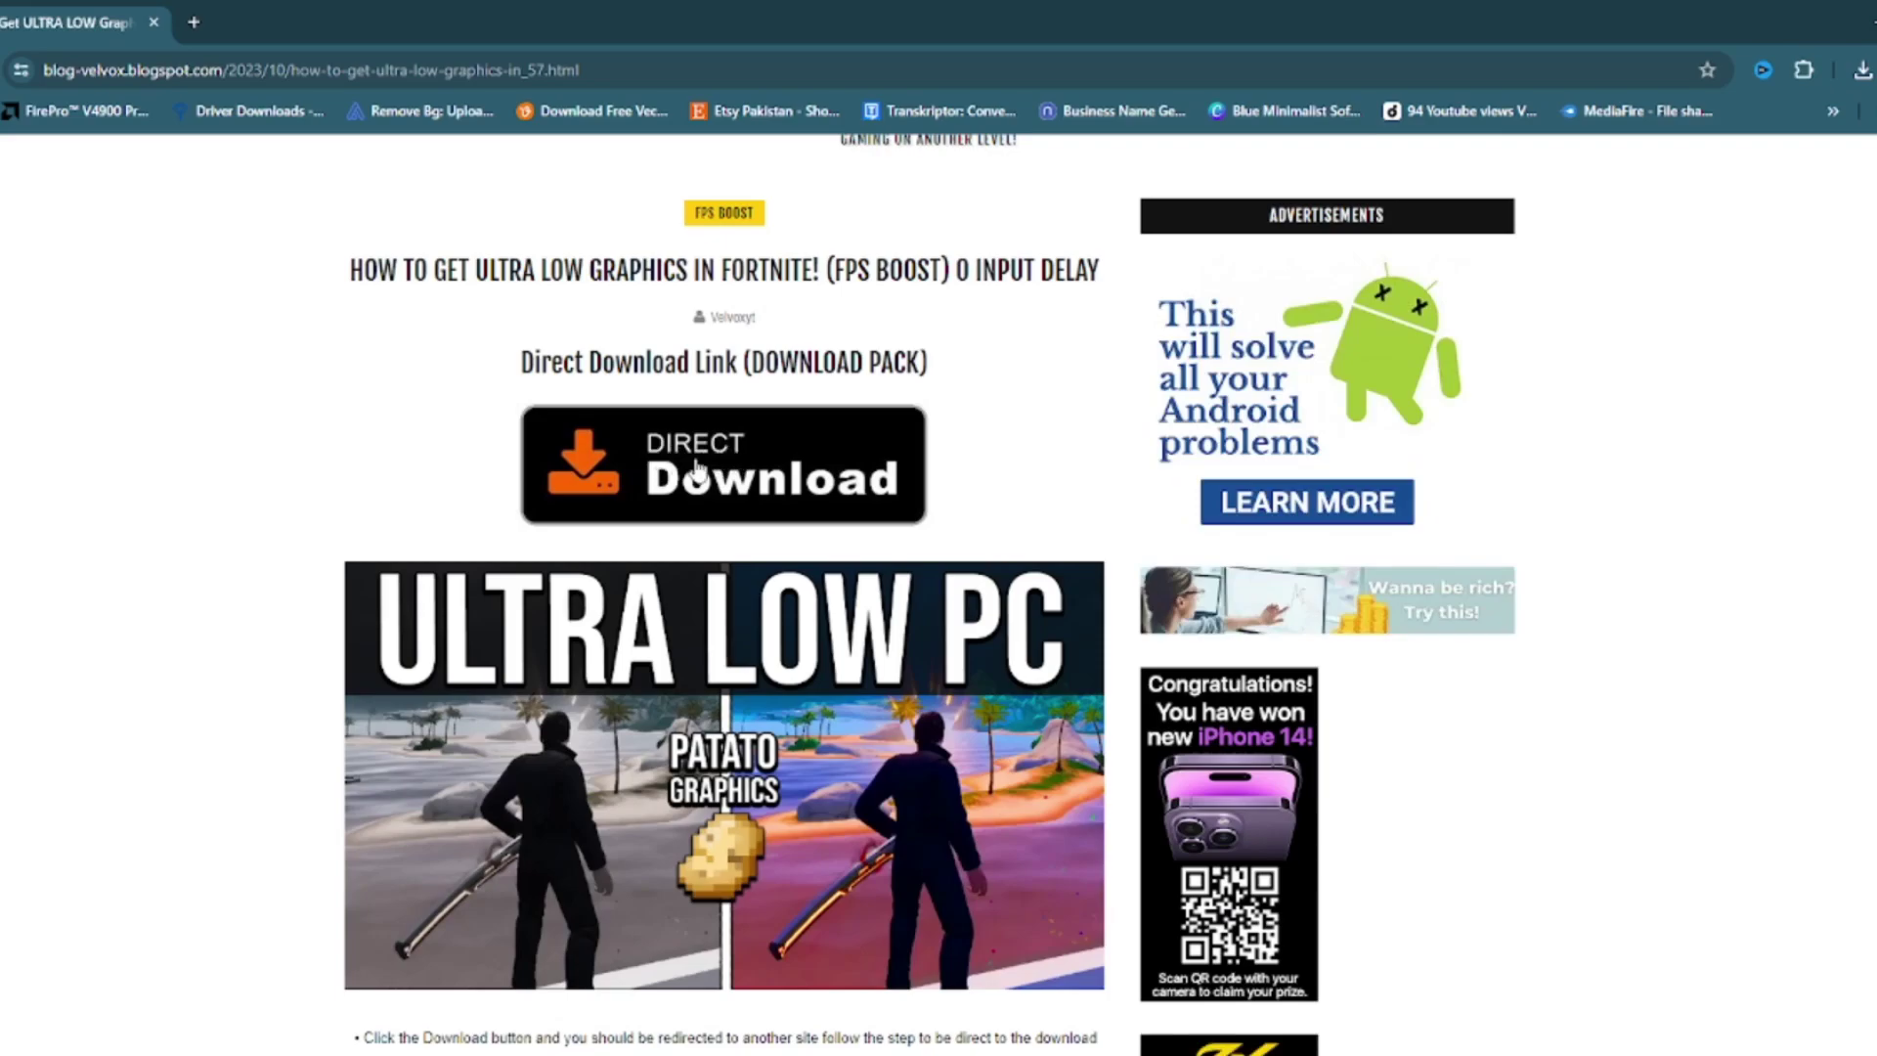
pyautogui.scroll(-2, 782, 503)
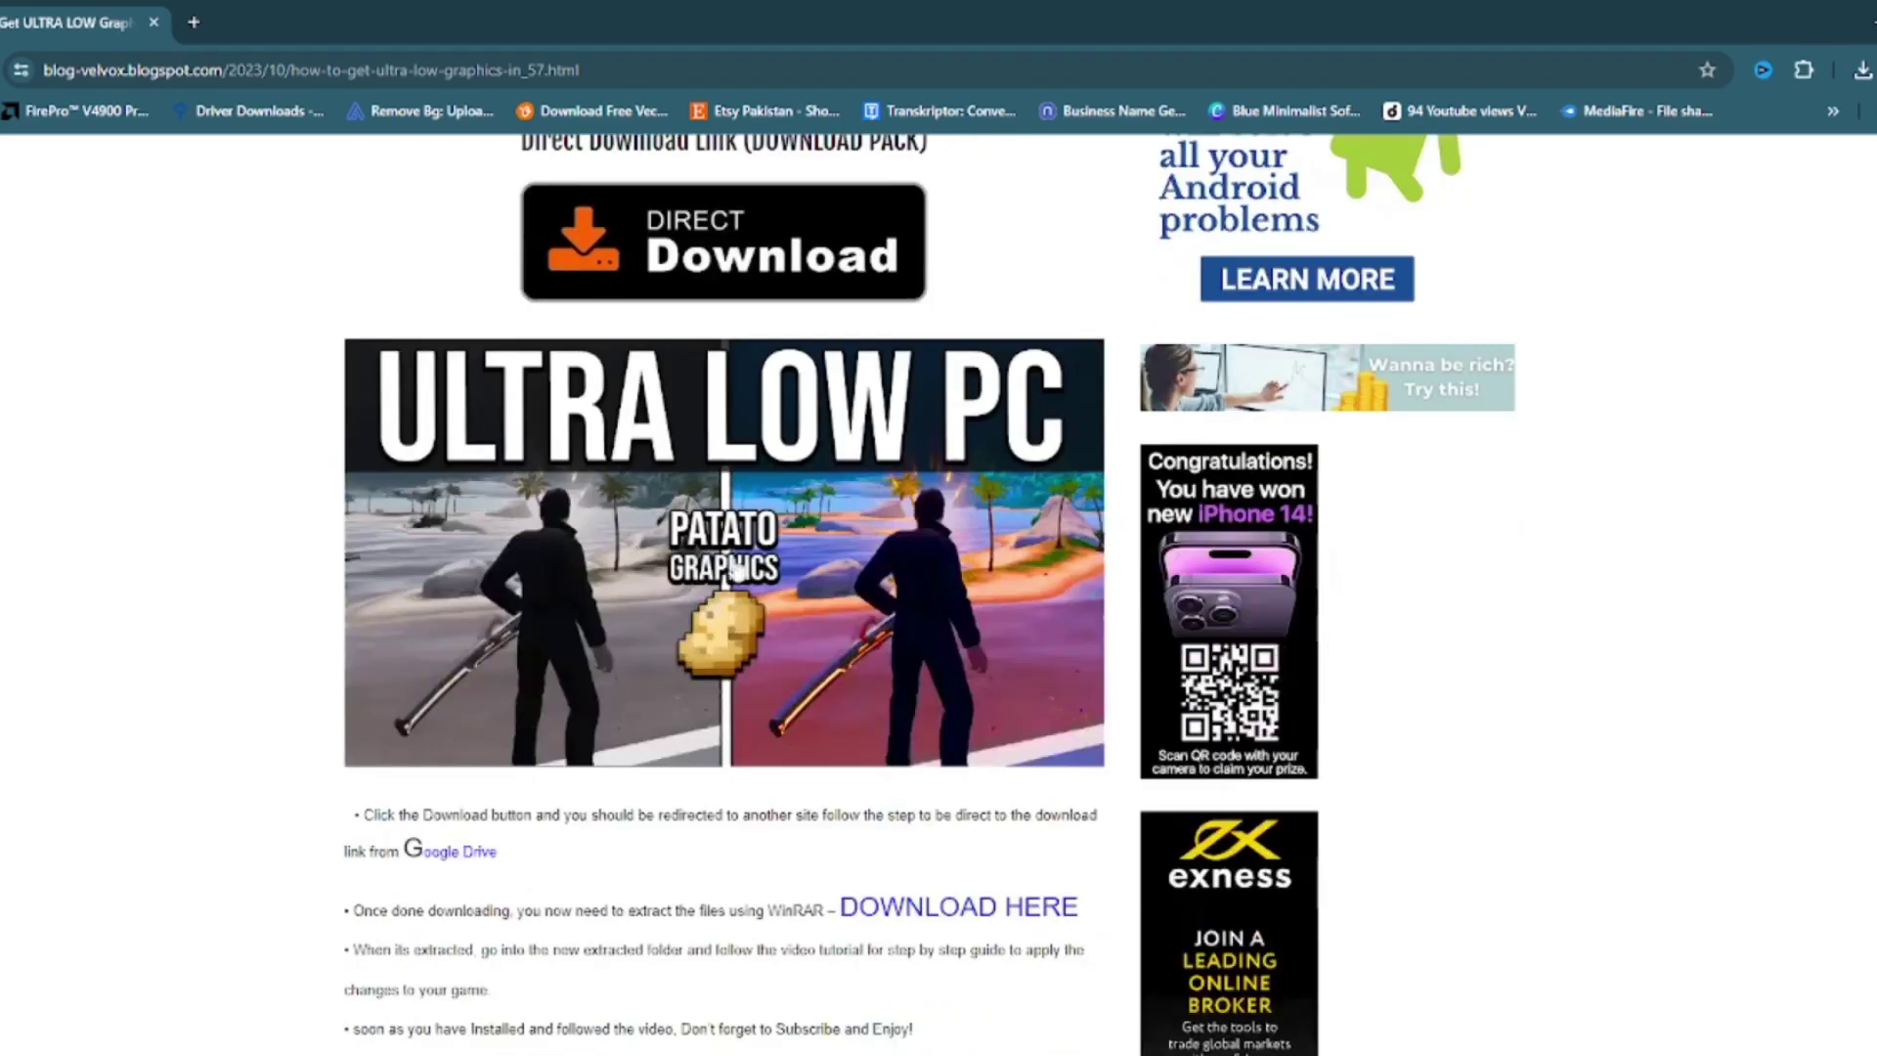
pyautogui.scroll(-4, 625, 528)
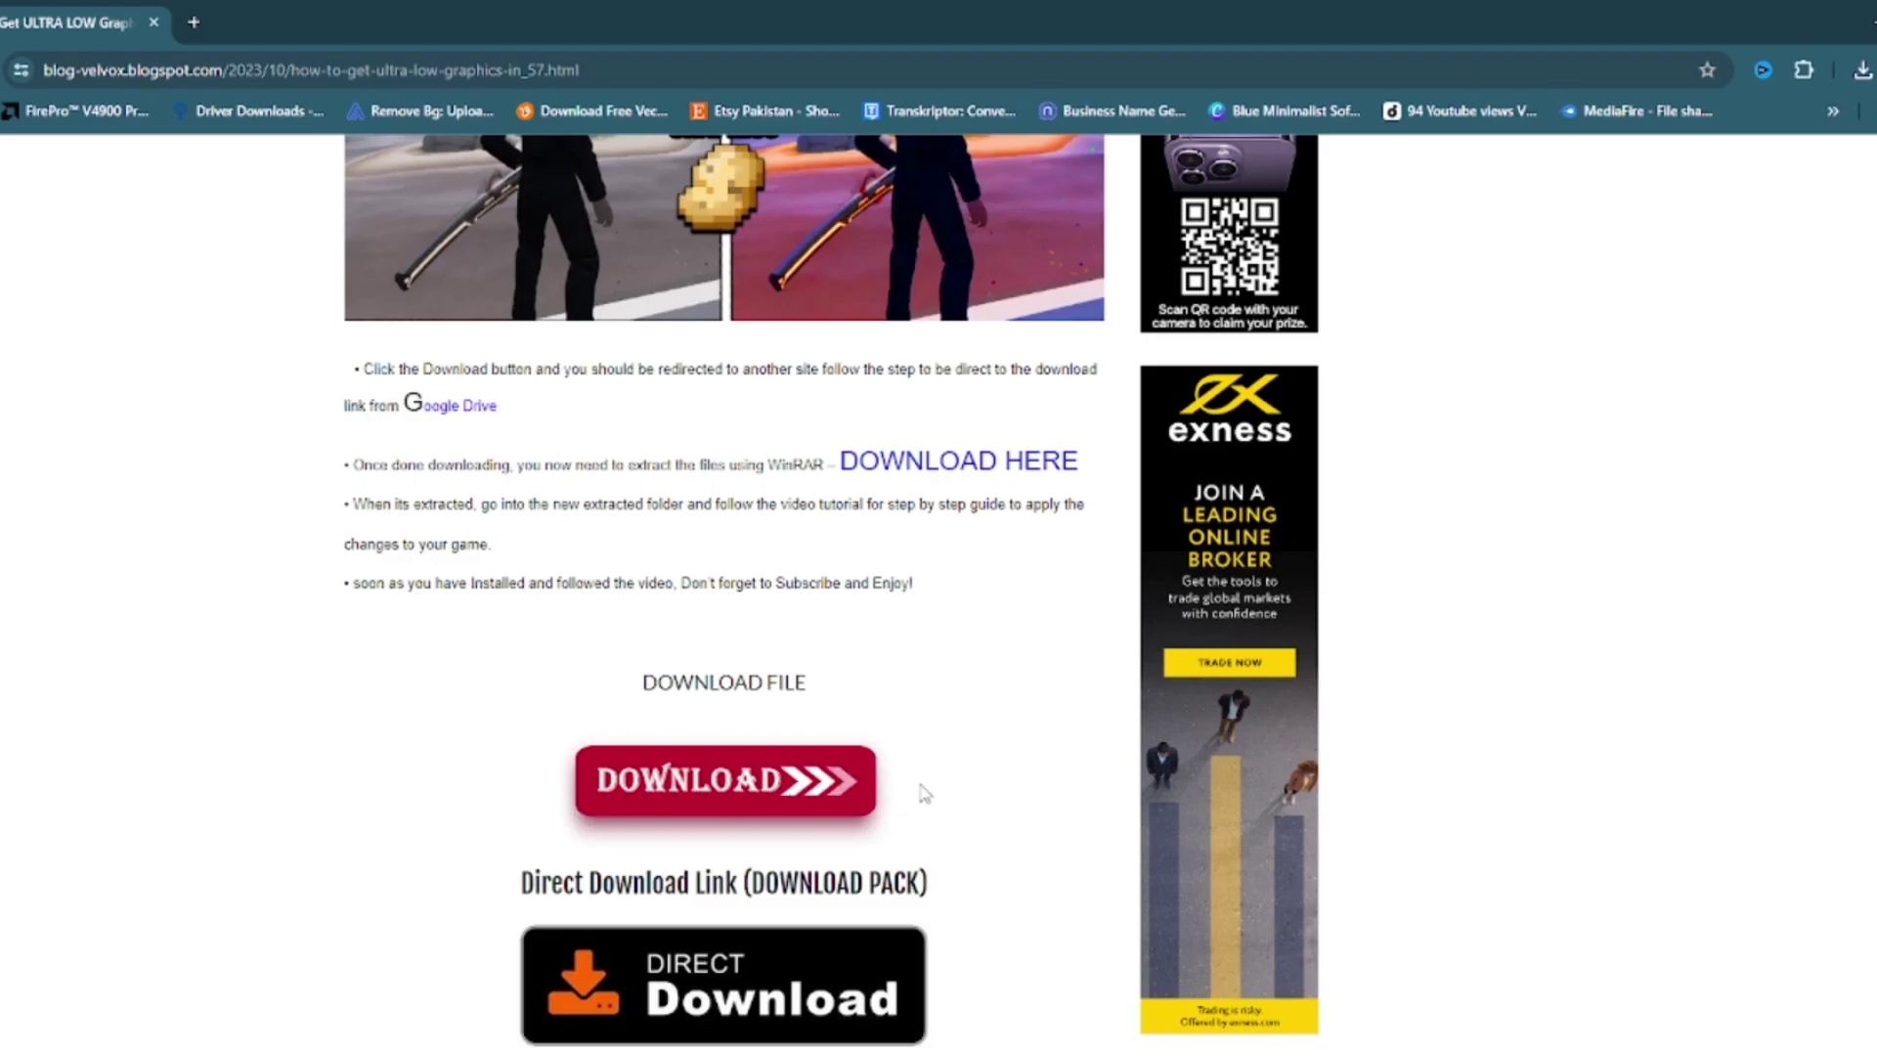
pyautogui.scroll(1, 808, 803)
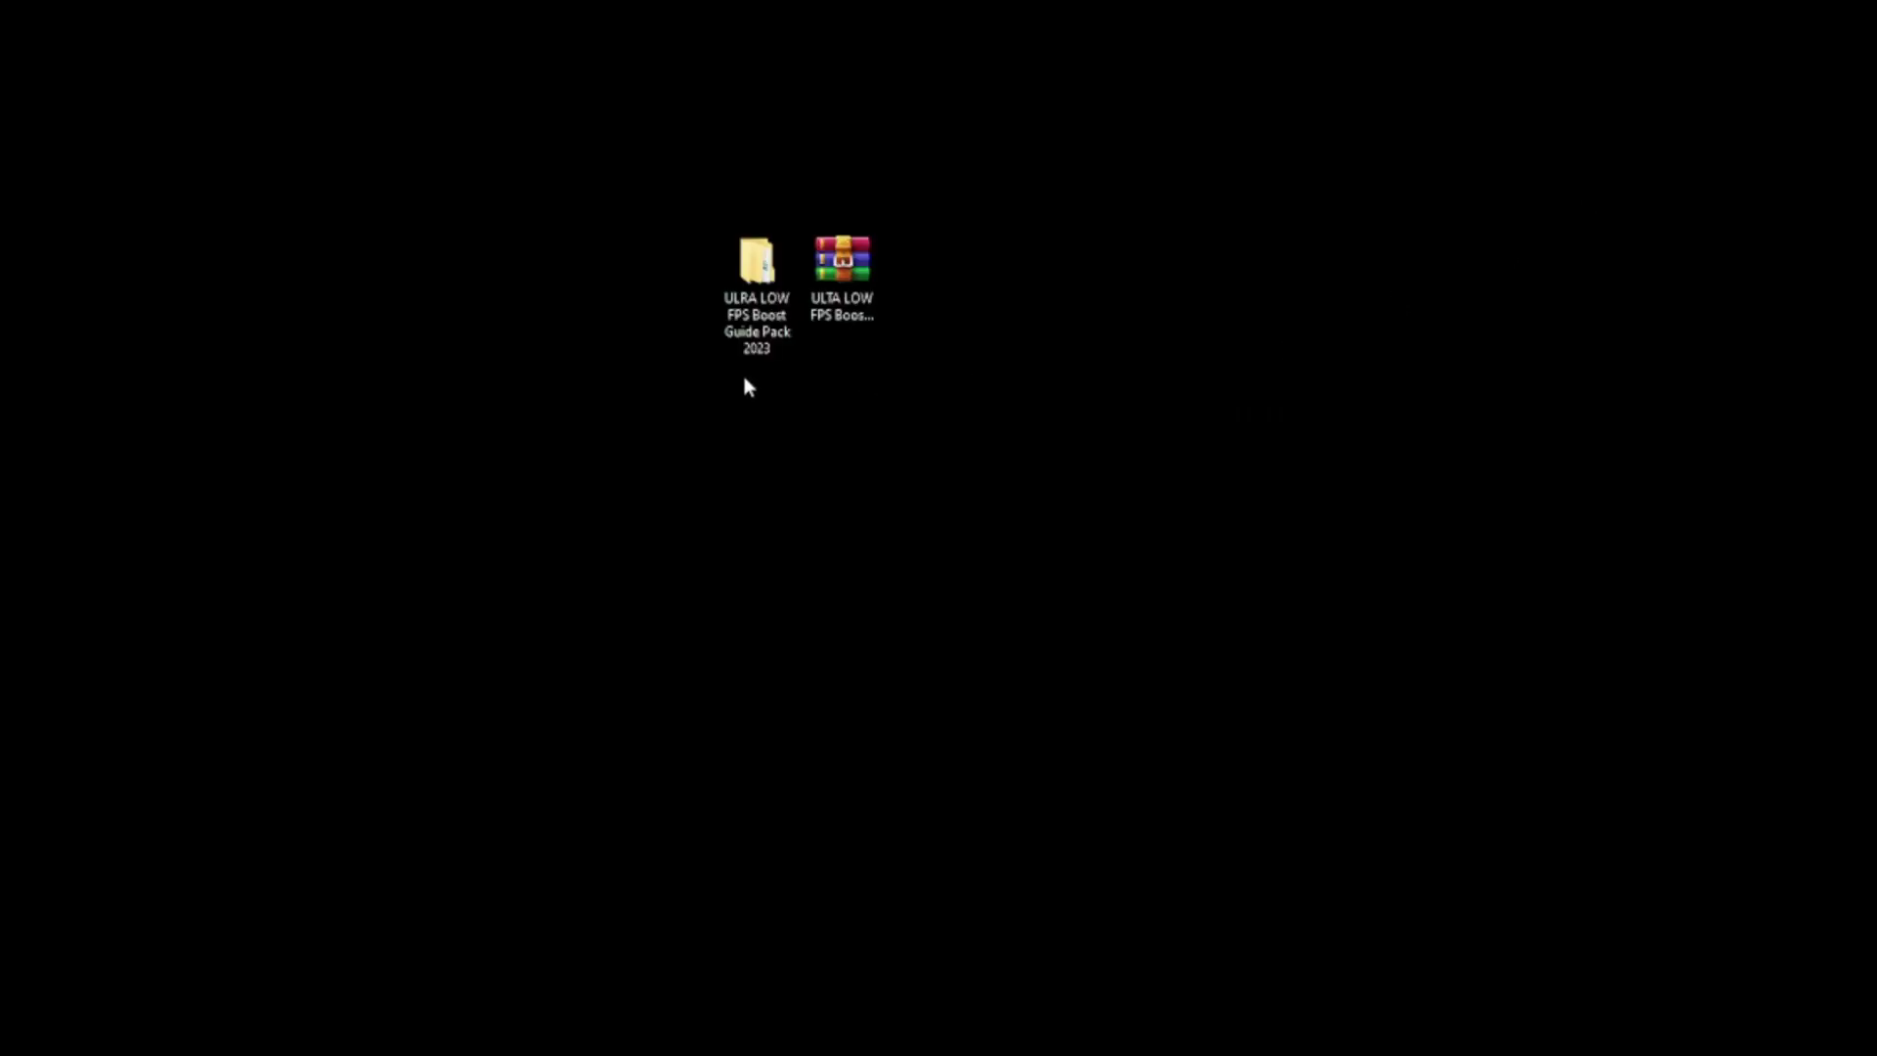
# - Open the Restore Point shortcut in the 1-RESTORE POINT folder of the extracted ULRA LOW FPS Boost Guide Pack 2023
pyautogui.click(734, 275)
pyautogui.rightClick(762, 267)
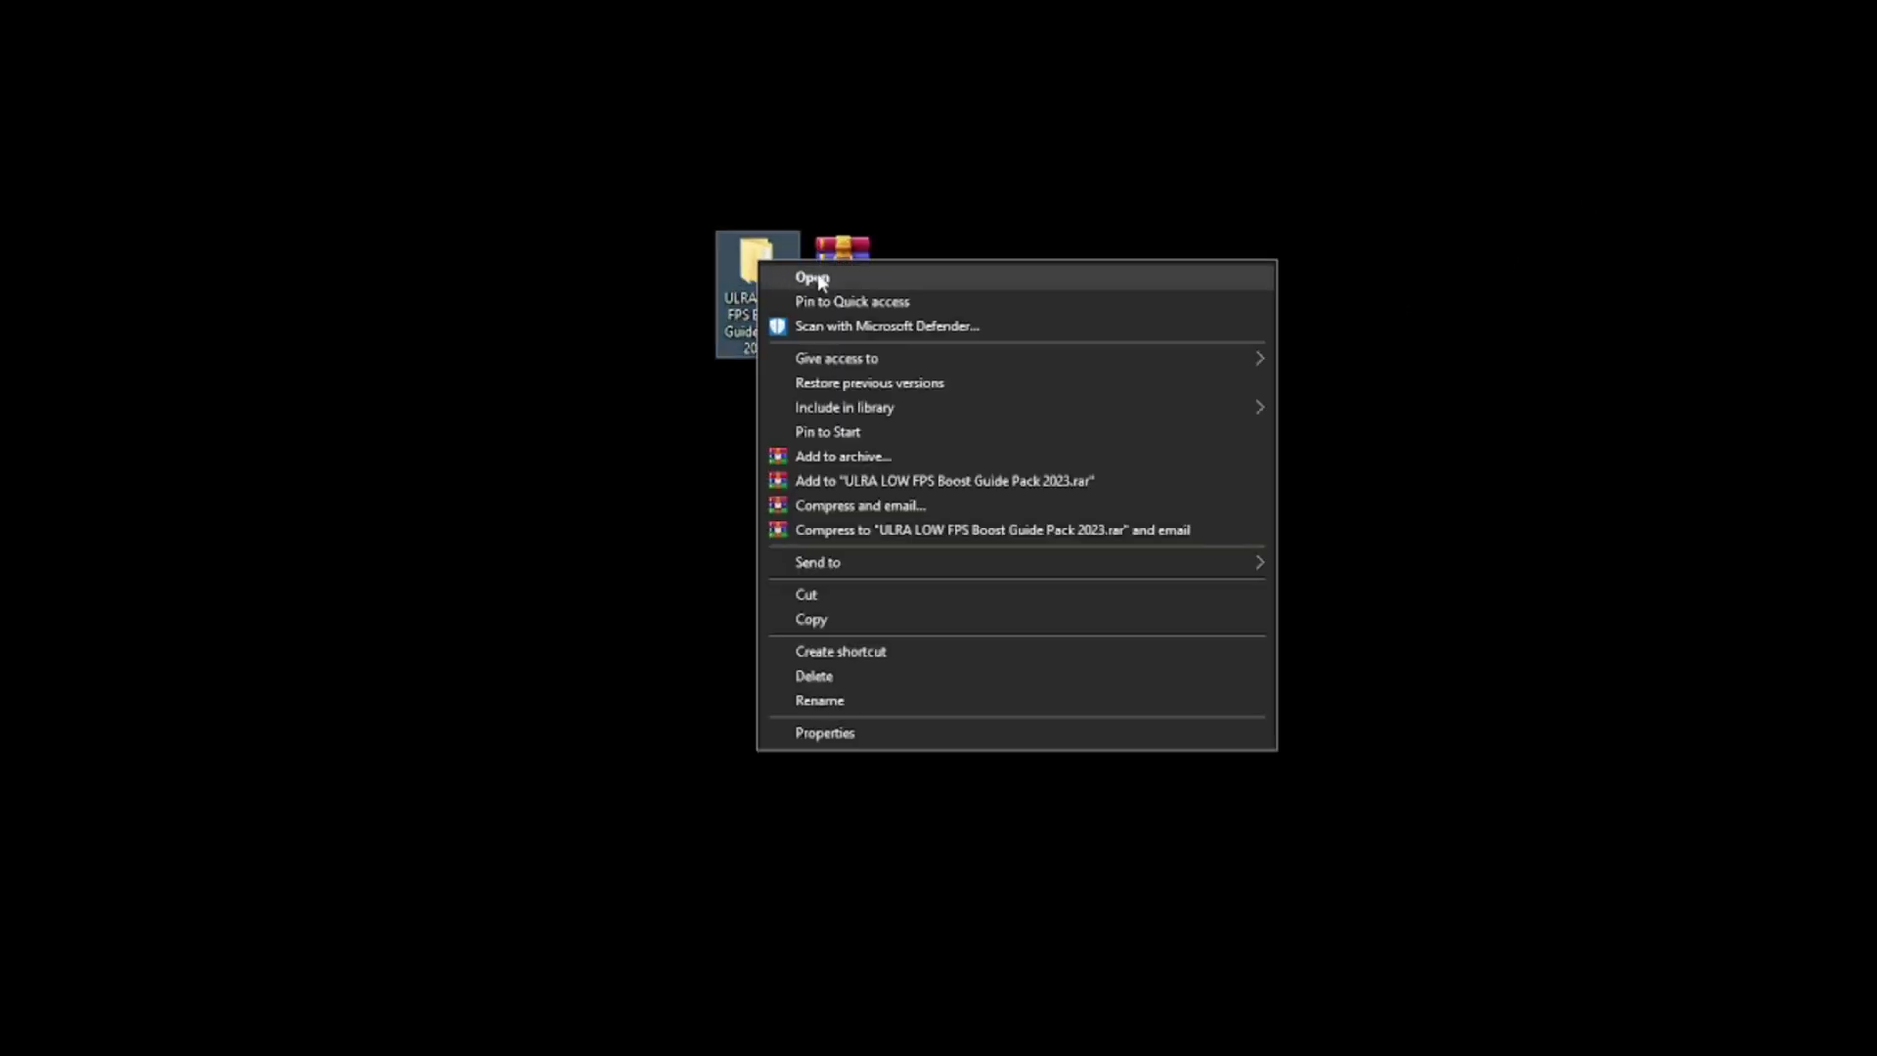
pyautogui.click(810, 279)
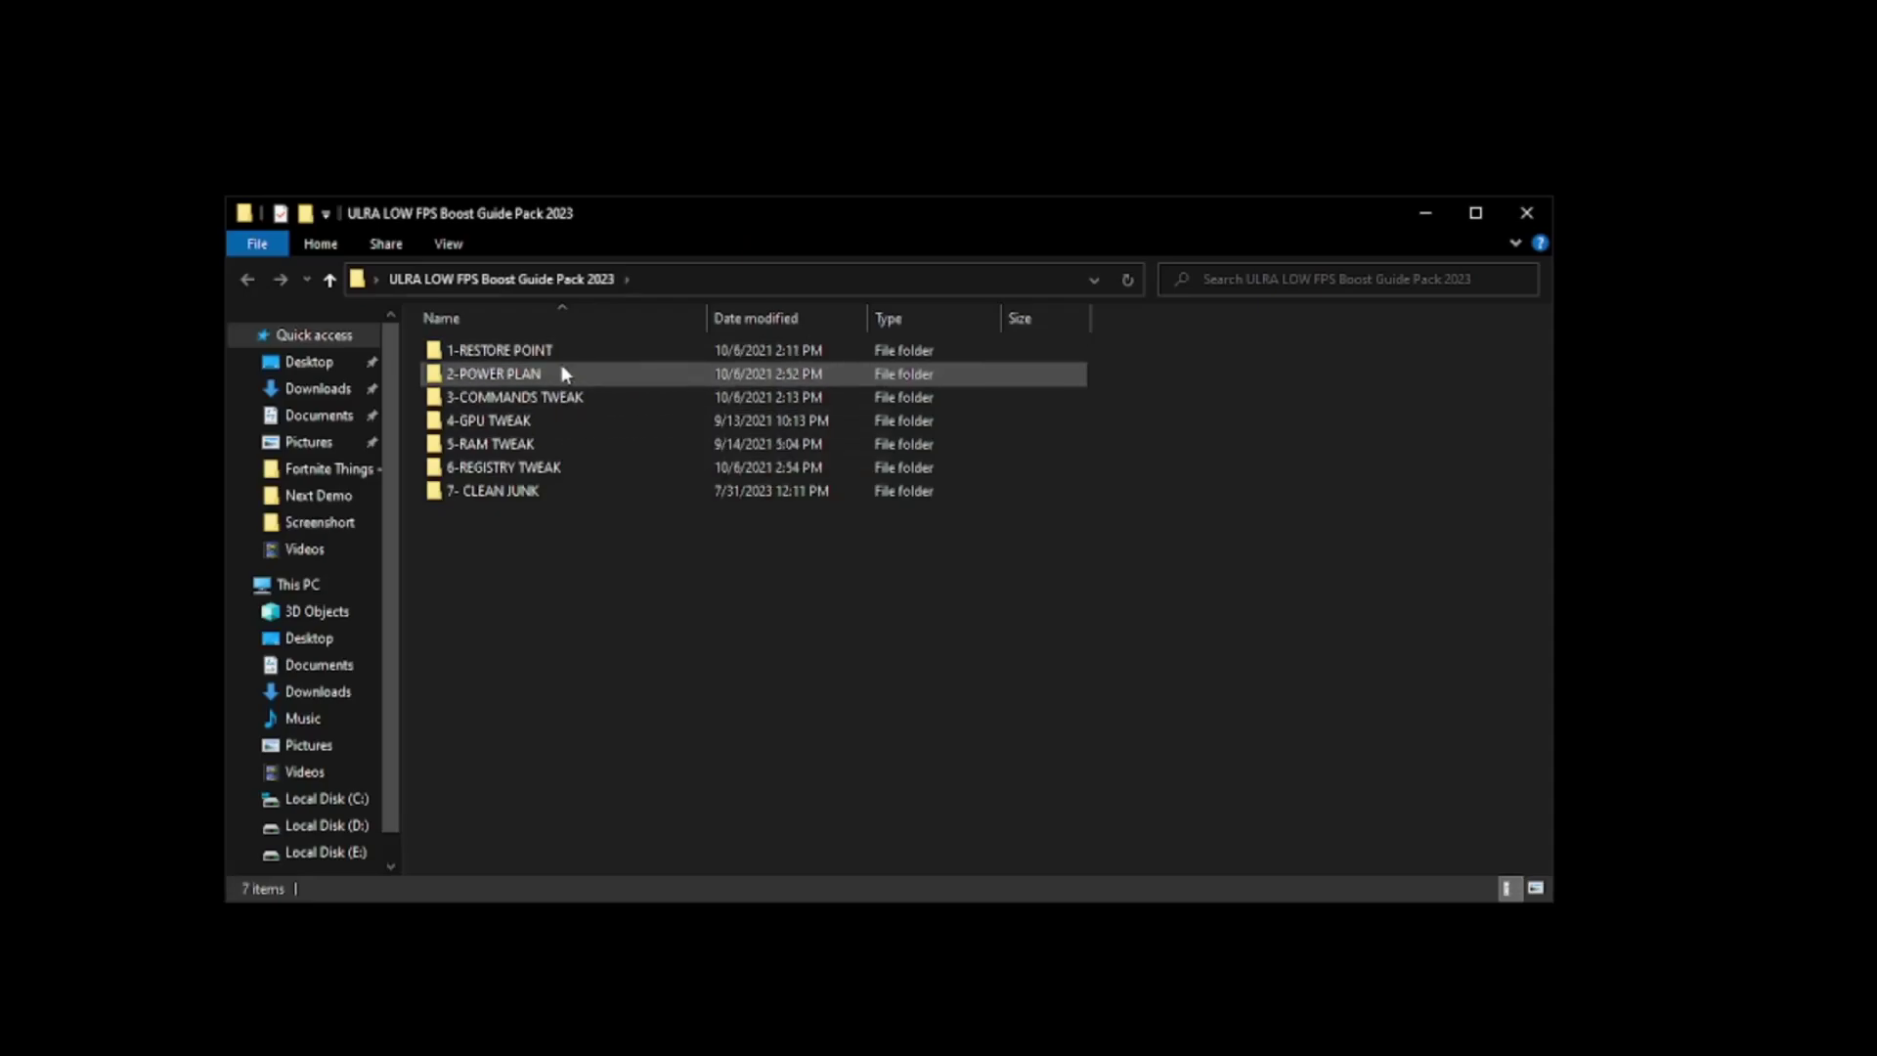
pyautogui.click(459, 354)
pyautogui.rightClick(487, 357)
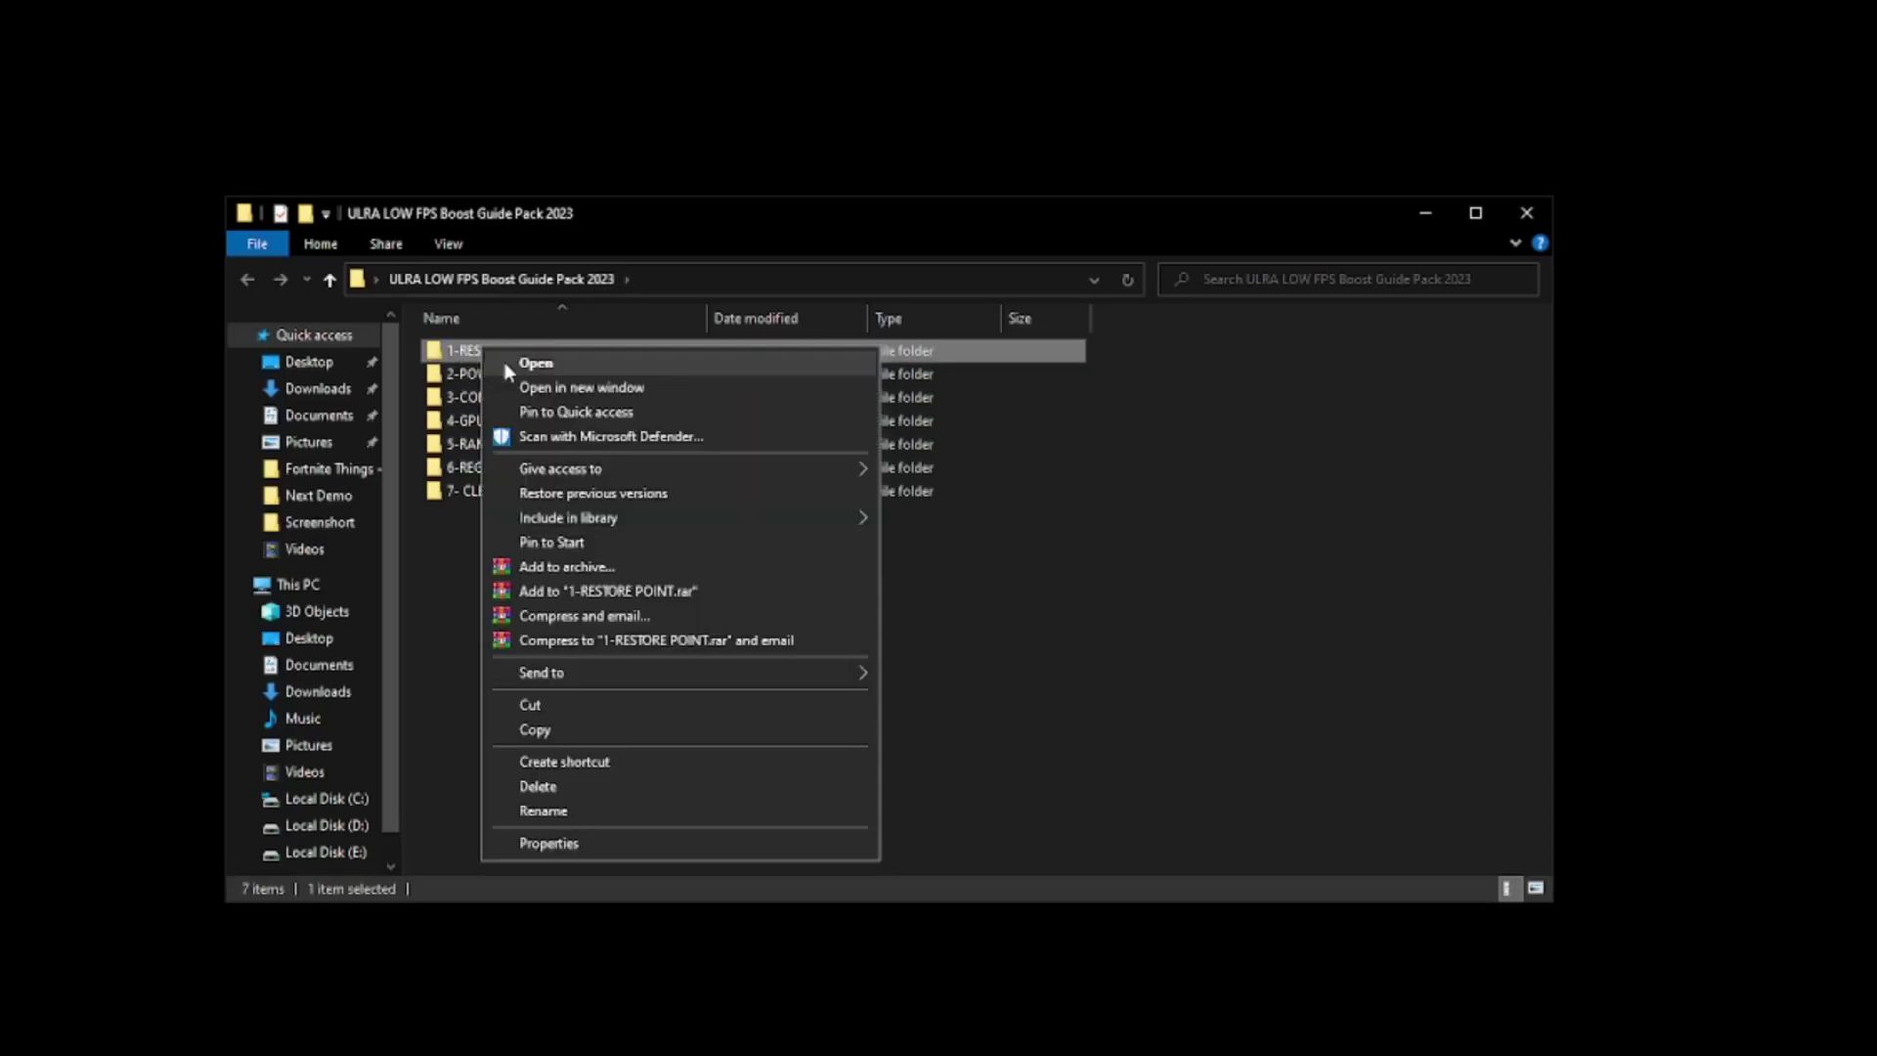
pyautogui.click(537, 366)
pyautogui.click(495, 355)
pyautogui.rightClick(495, 355)
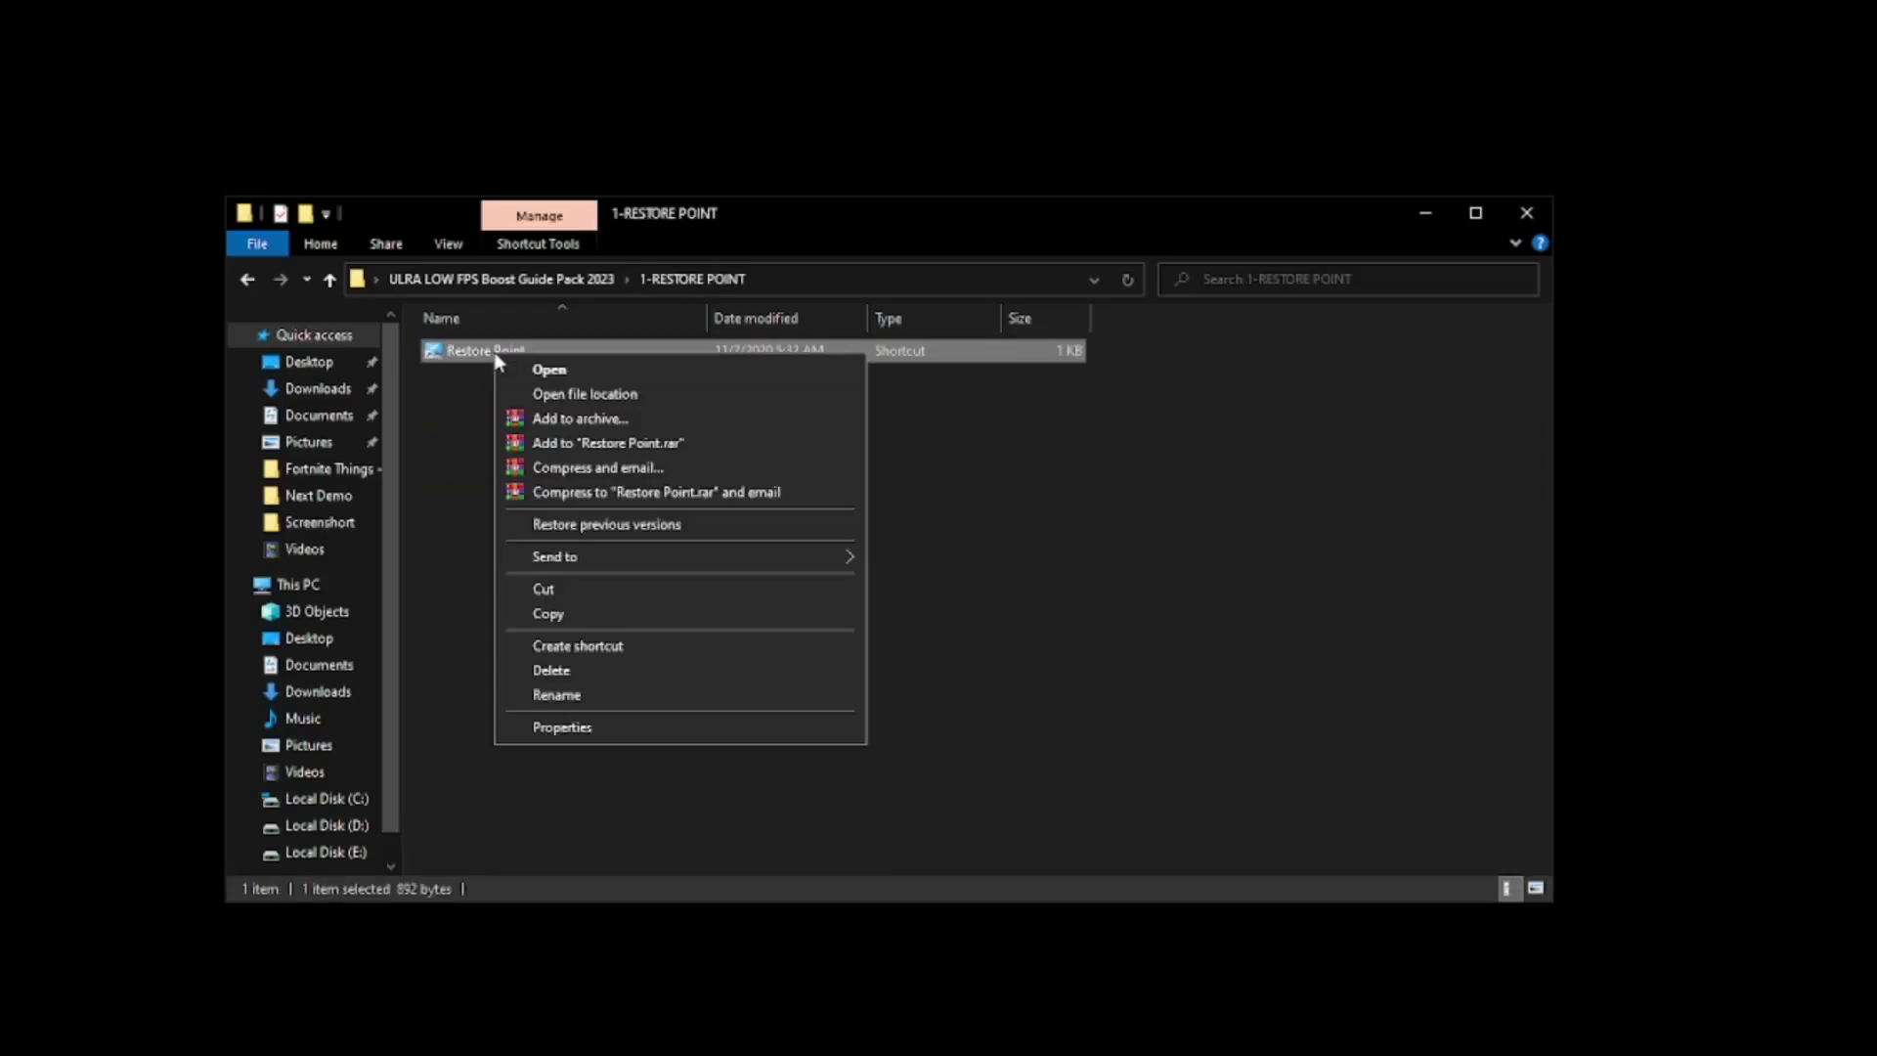
pyautogui.click(554, 370)
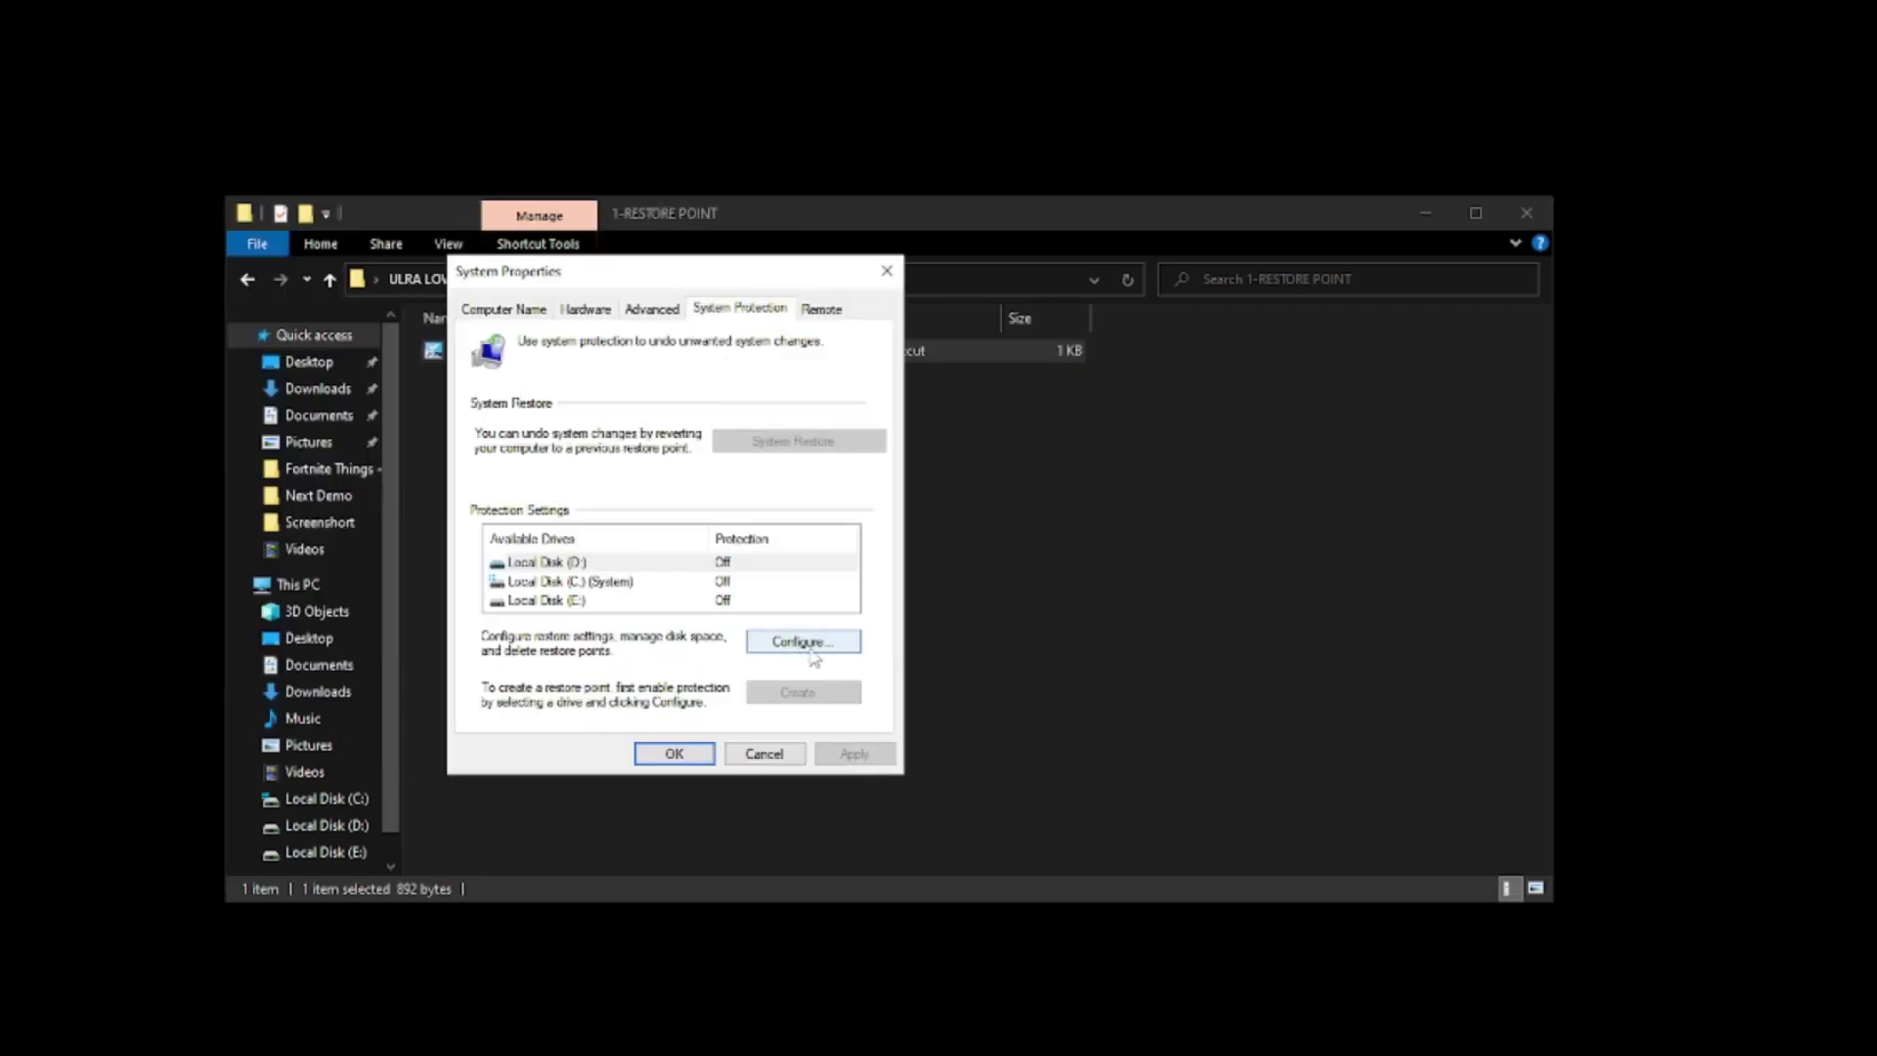
# - Review the system protection and disk usage settings for Local Disk (D:), and close the configuration and System Properties dialogs
pyautogui.click(798, 645)
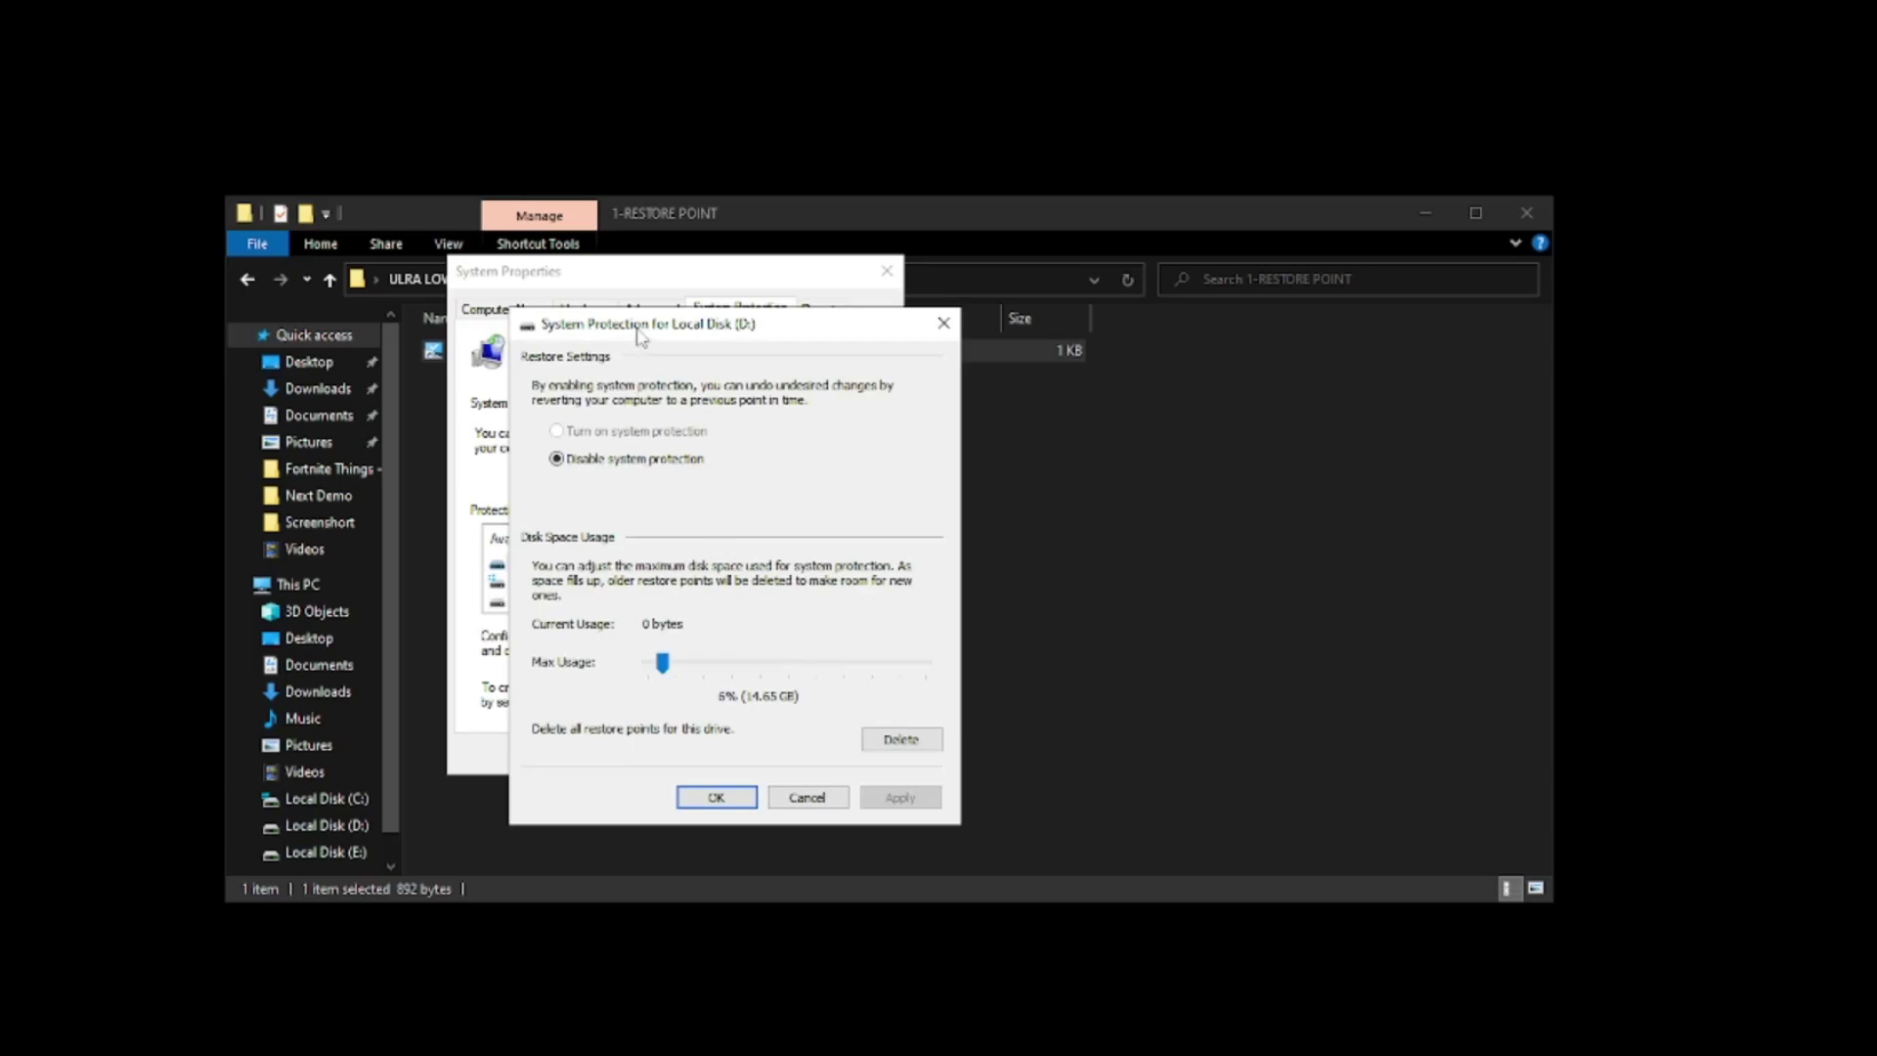
pyautogui.moveTo(639, 333); pyautogui.dragTo(644, 279)
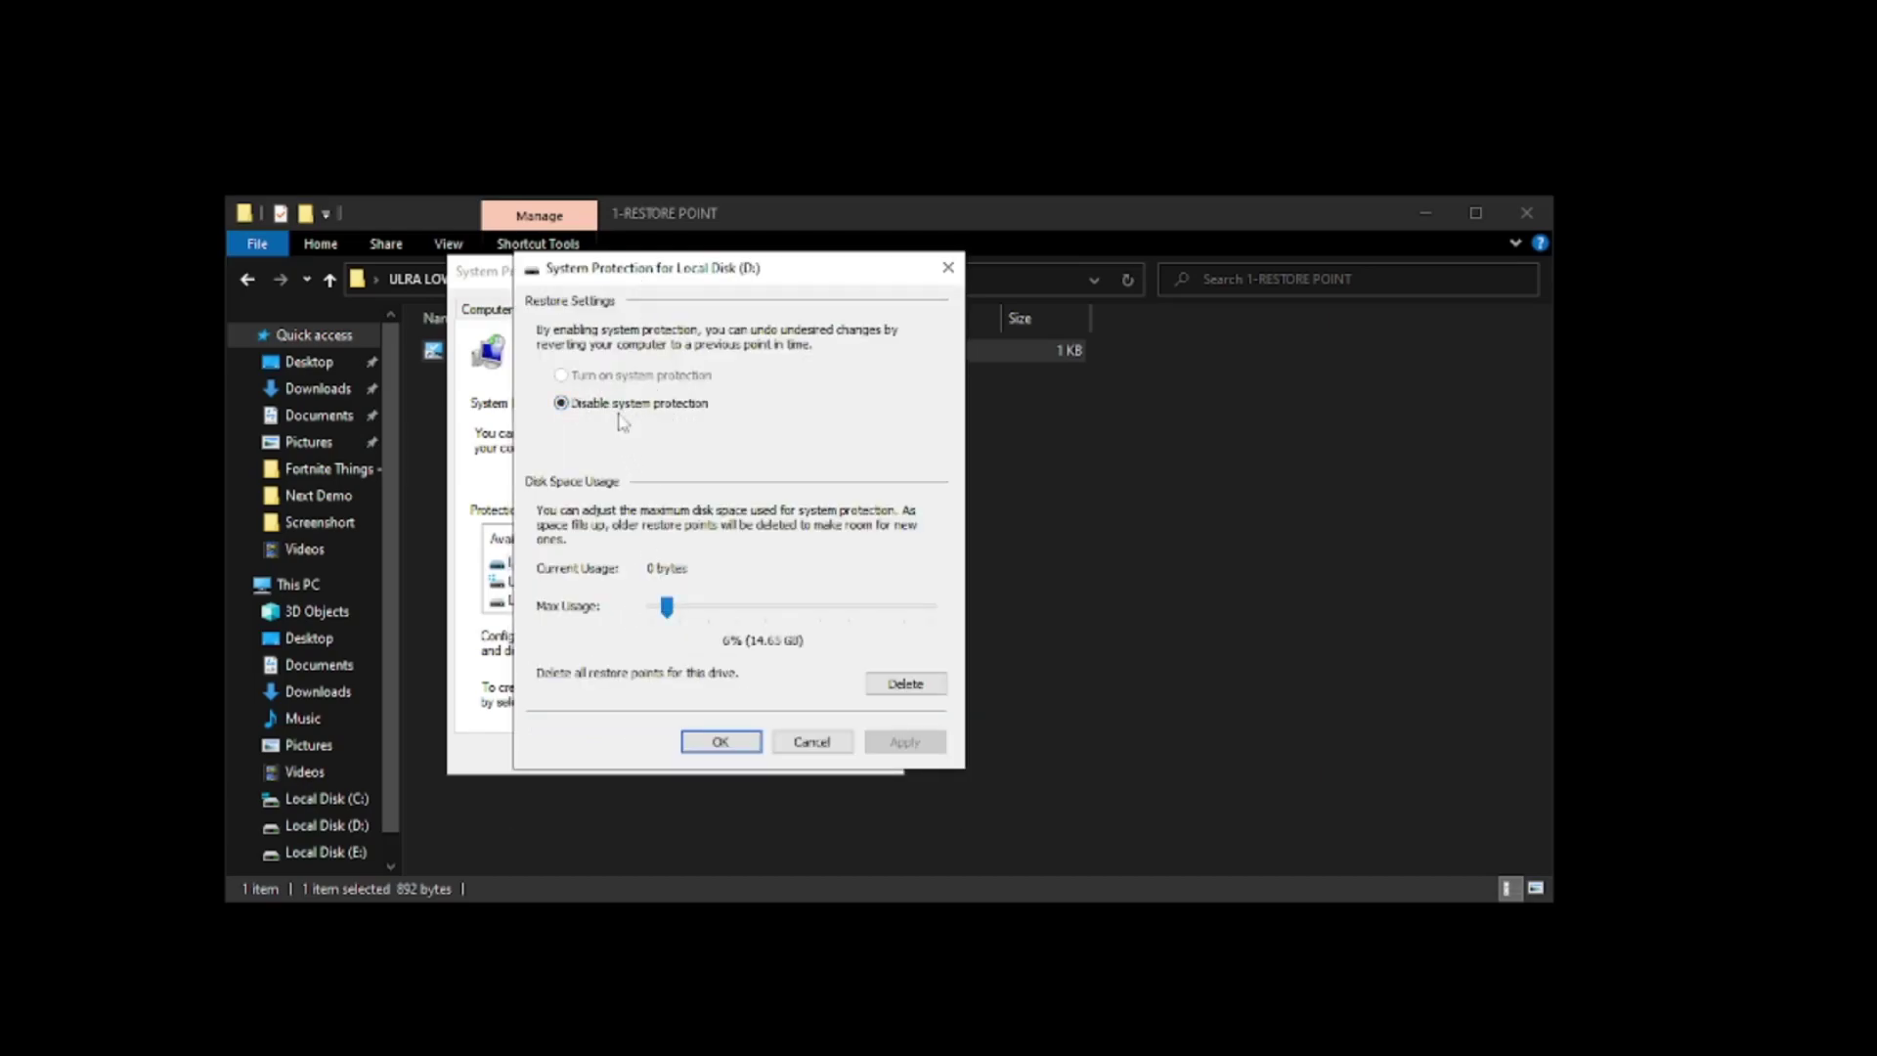
pyautogui.moveTo(668, 608)
pyautogui.mouseDown()
pyautogui.moveTo(619, 627)
pyautogui.moveTo(668, 610)
pyautogui.mouseUp()
pyautogui.click(905, 743)
pyautogui.click(718, 741)
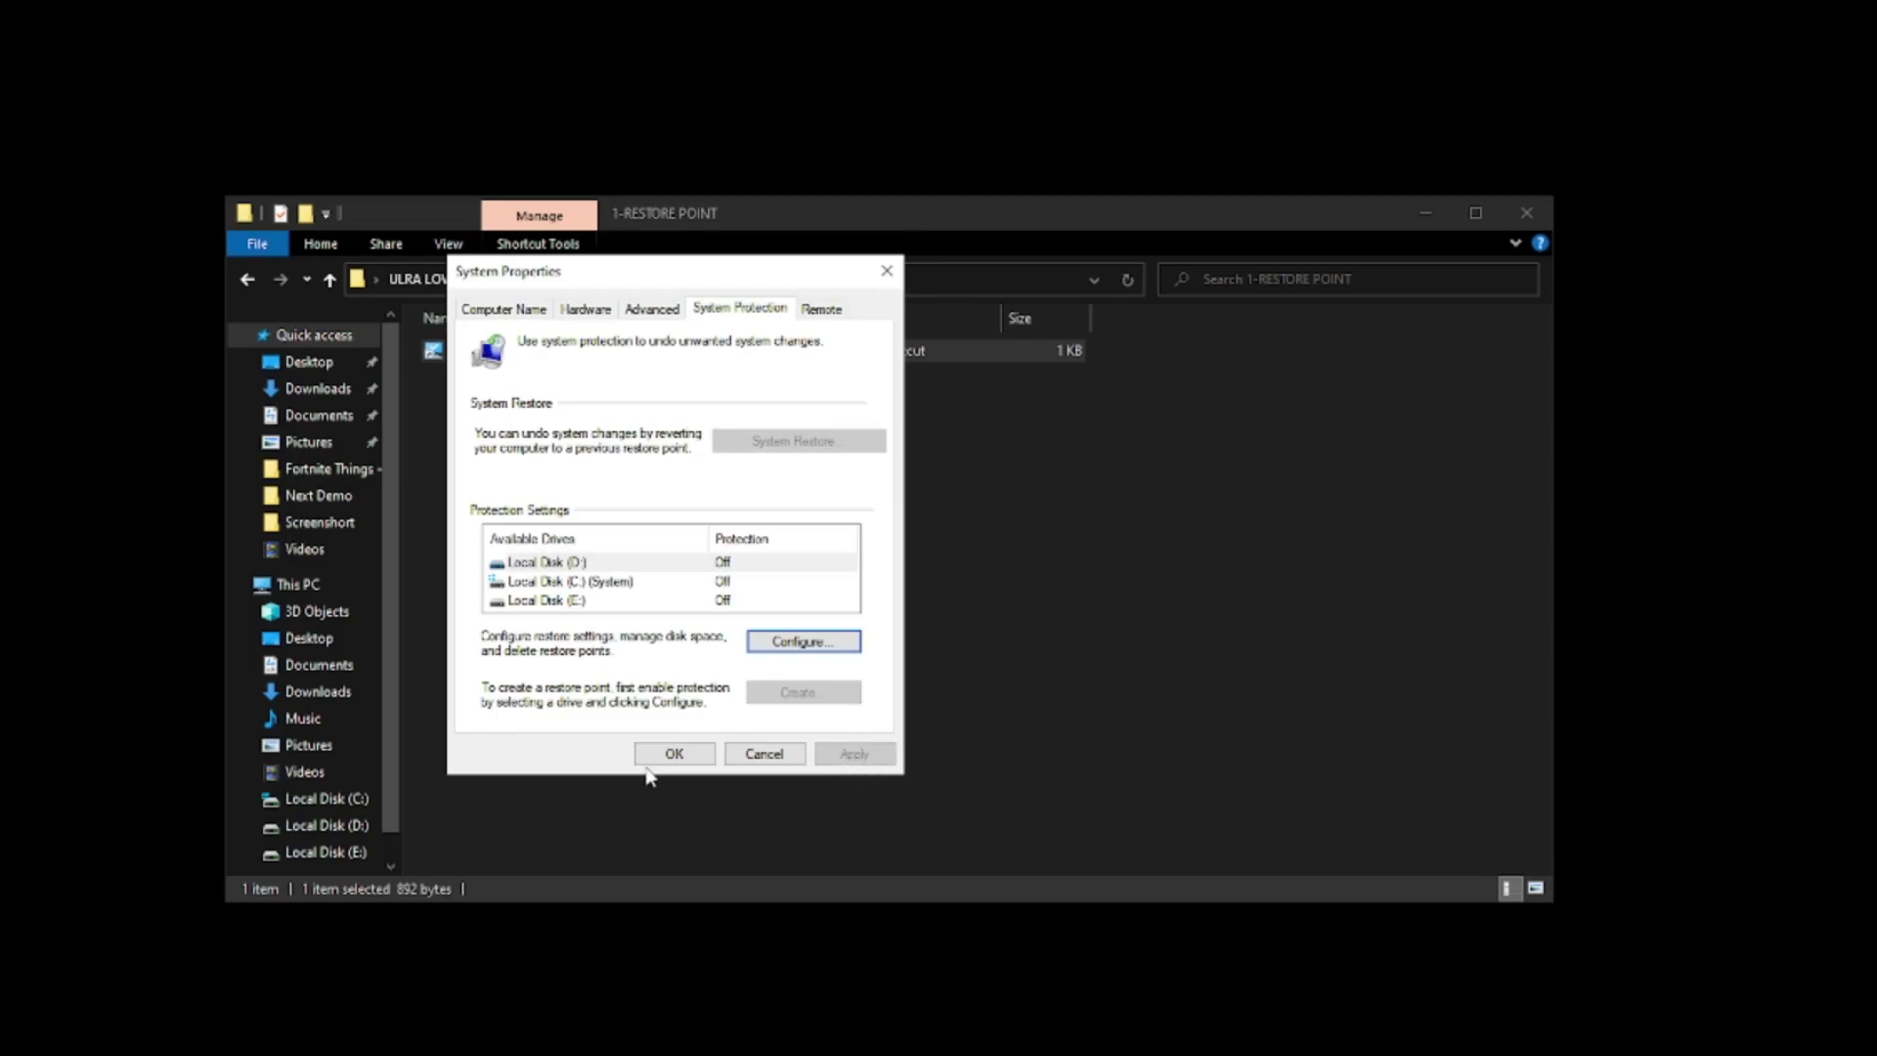
pyautogui.click(676, 753)
# - Open the Power Options shortcut in the pack's 2-POWER PLAN folder
pyautogui.click(453, 281)
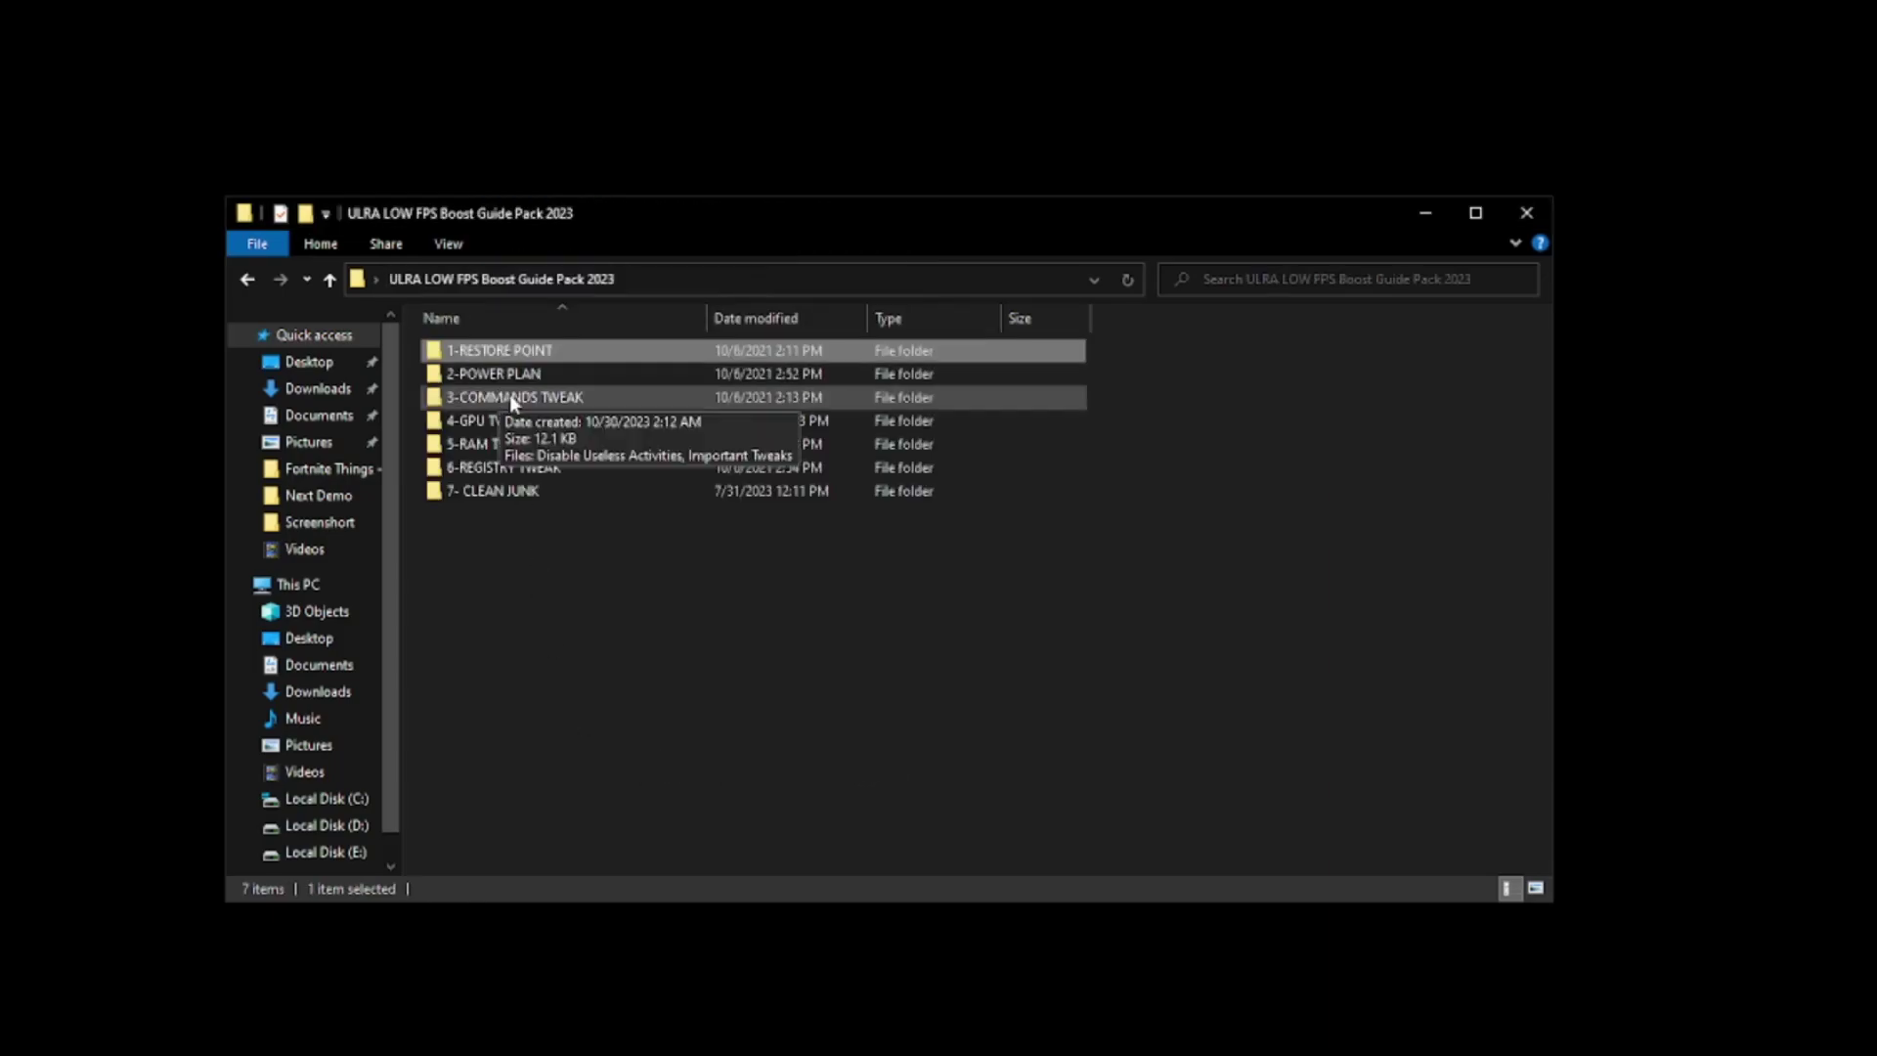
pyautogui.rightClick(515, 377)
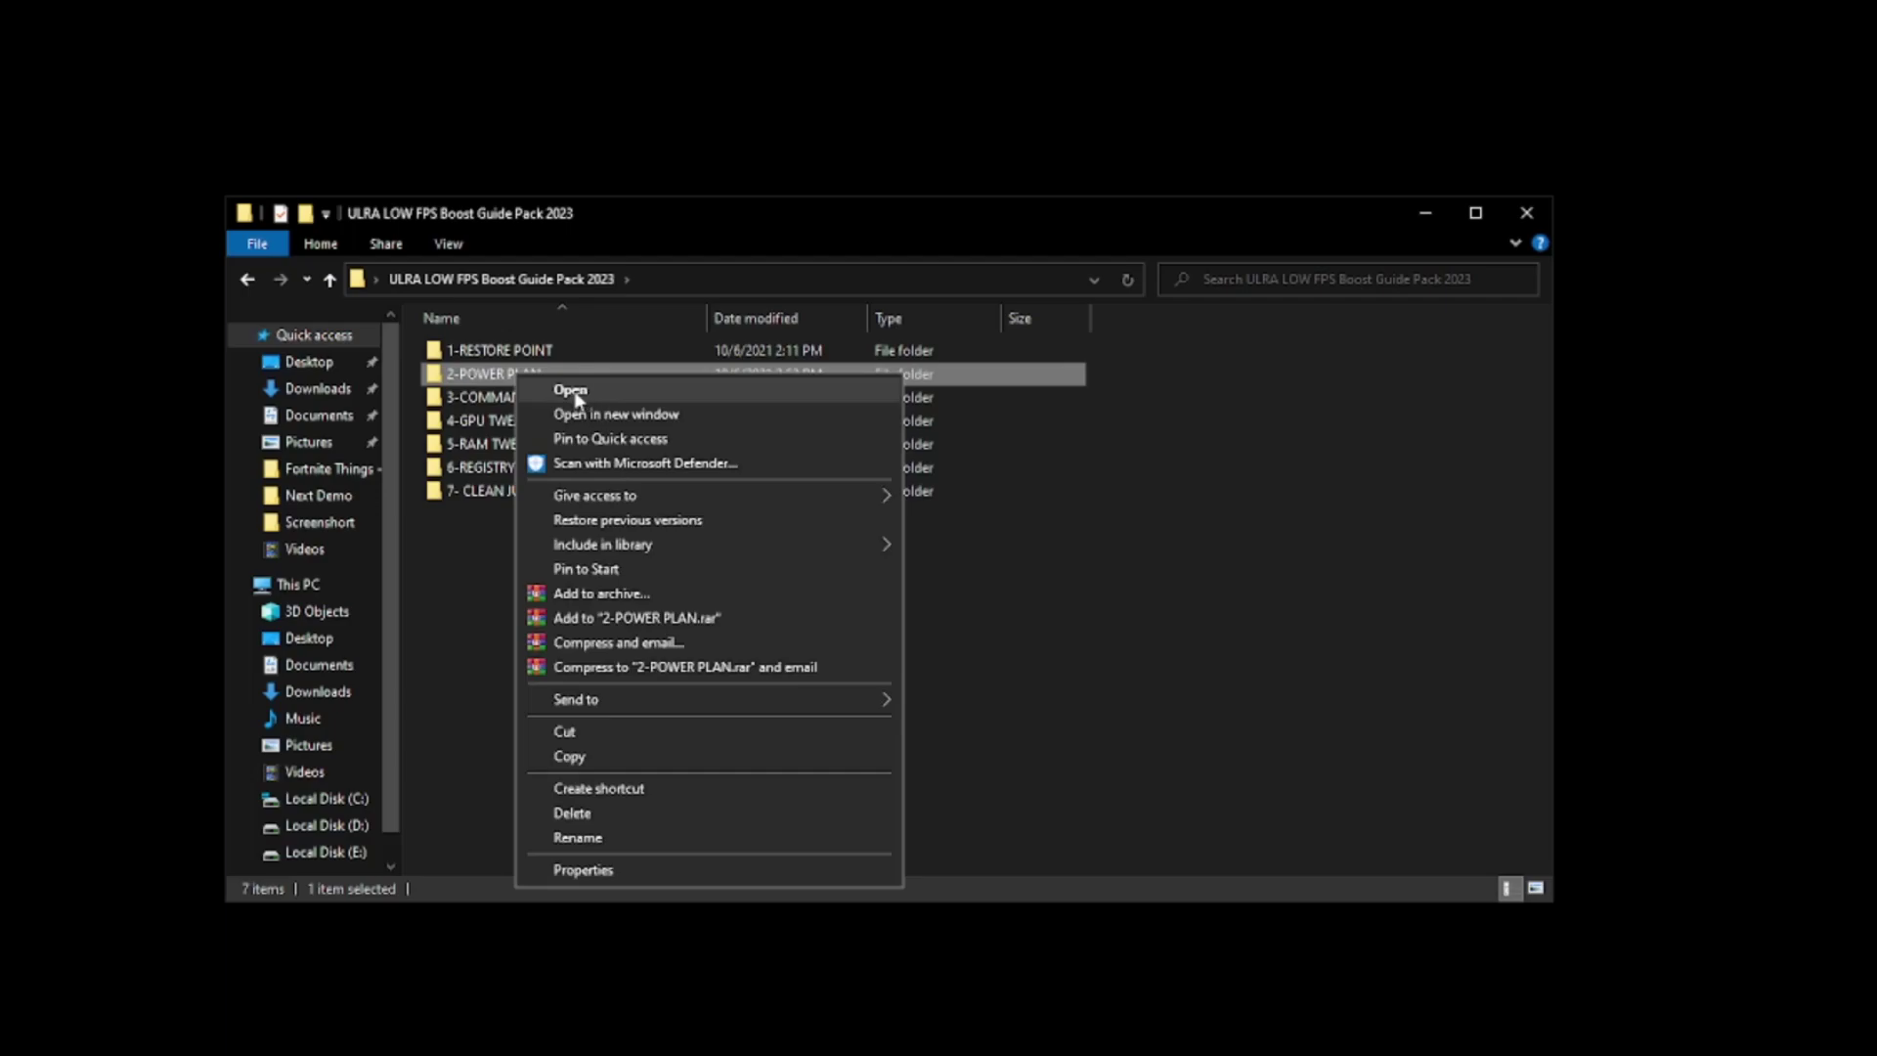
pyautogui.click(575, 392)
pyautogui.click(515, 358)
pyautogui.rightClick(515, 359)
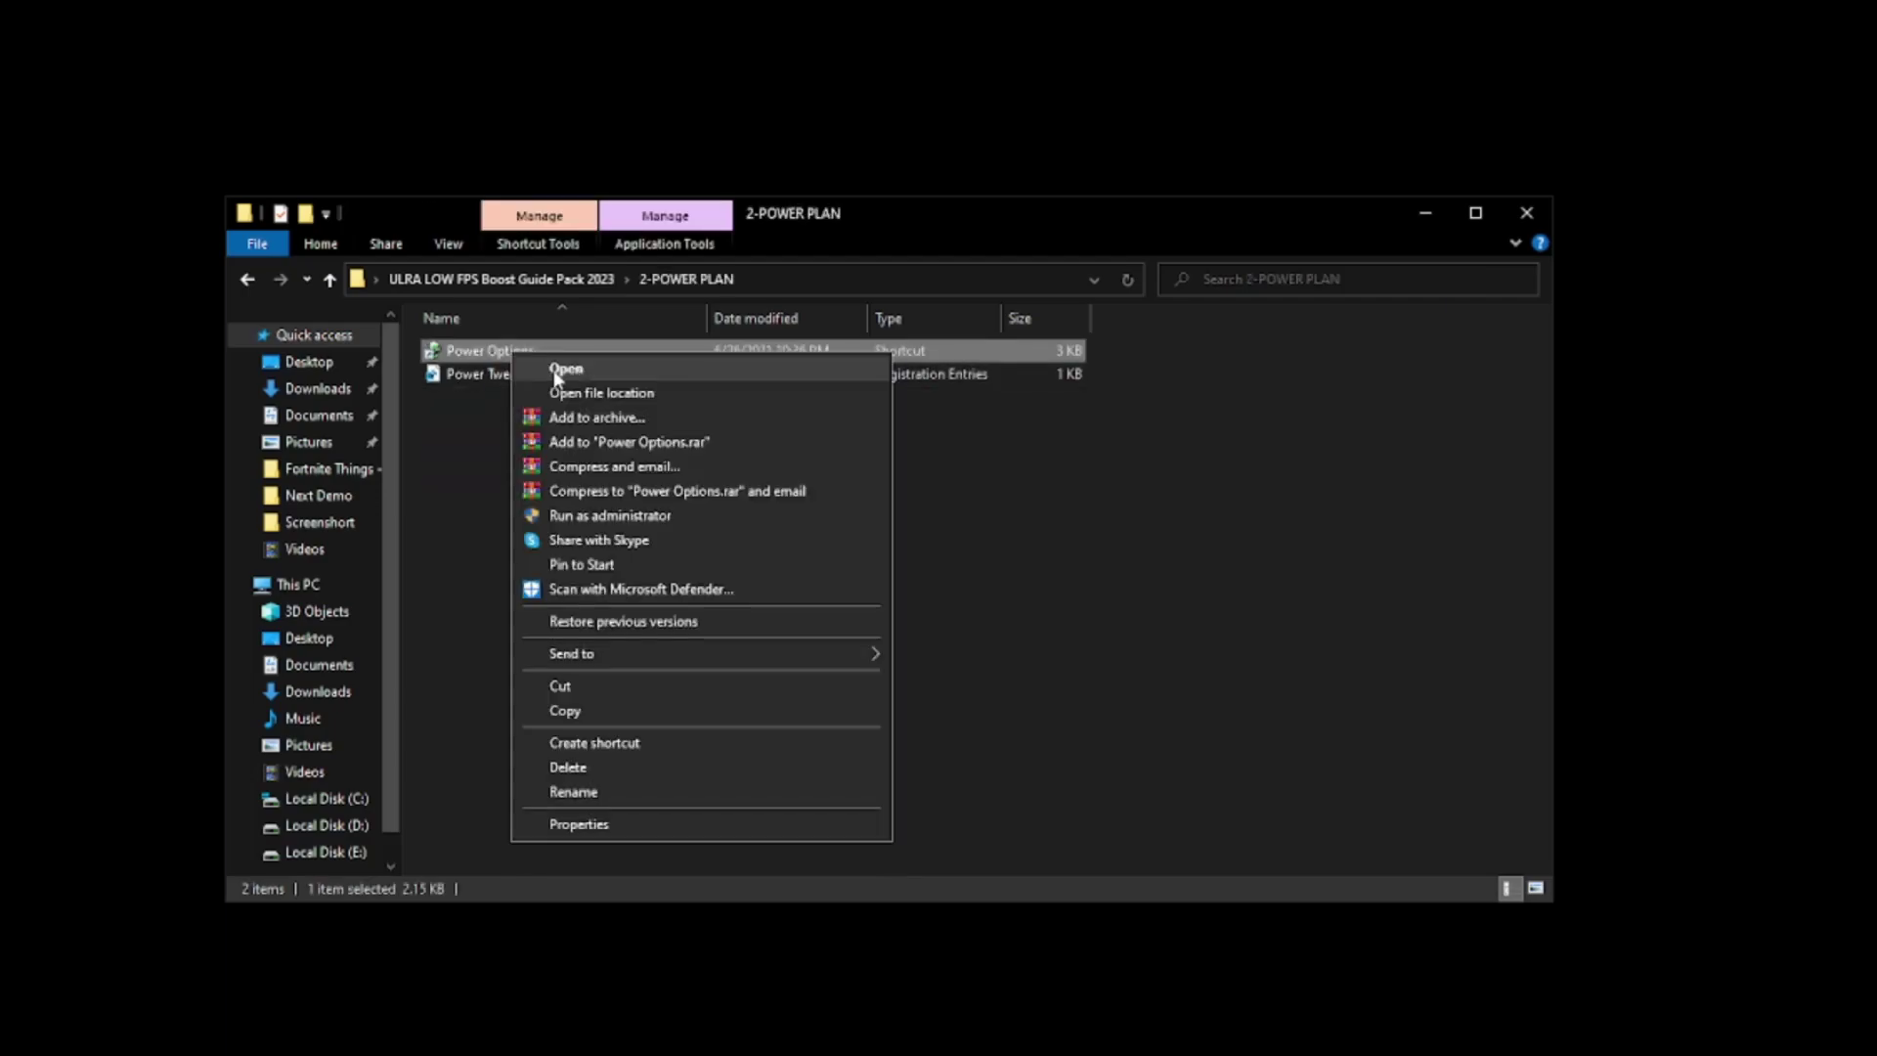
pyautogui.click(591, 369)
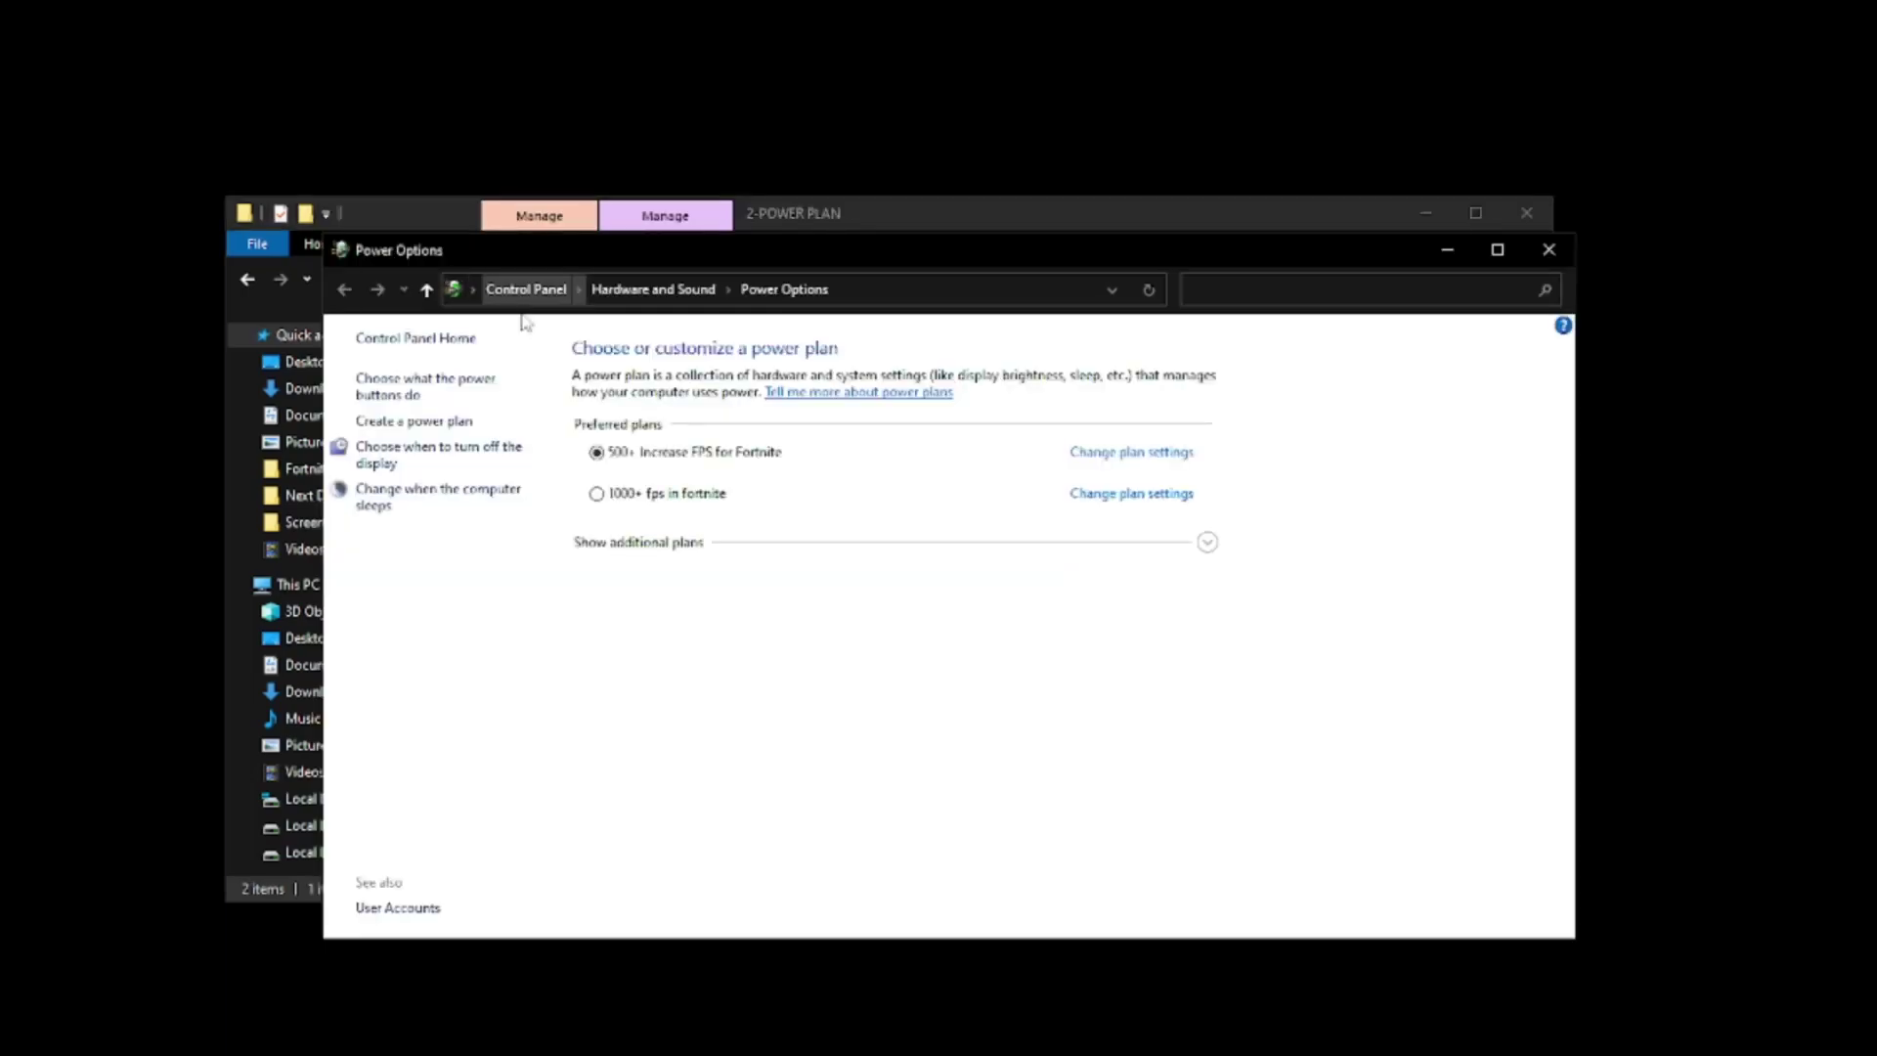
# - Create a power plan named "1000+ FPS Boost" based on High performance, and close Power Options
pyautogui.moveTo(846, 252); pyautogui.dragTo(788, 229)
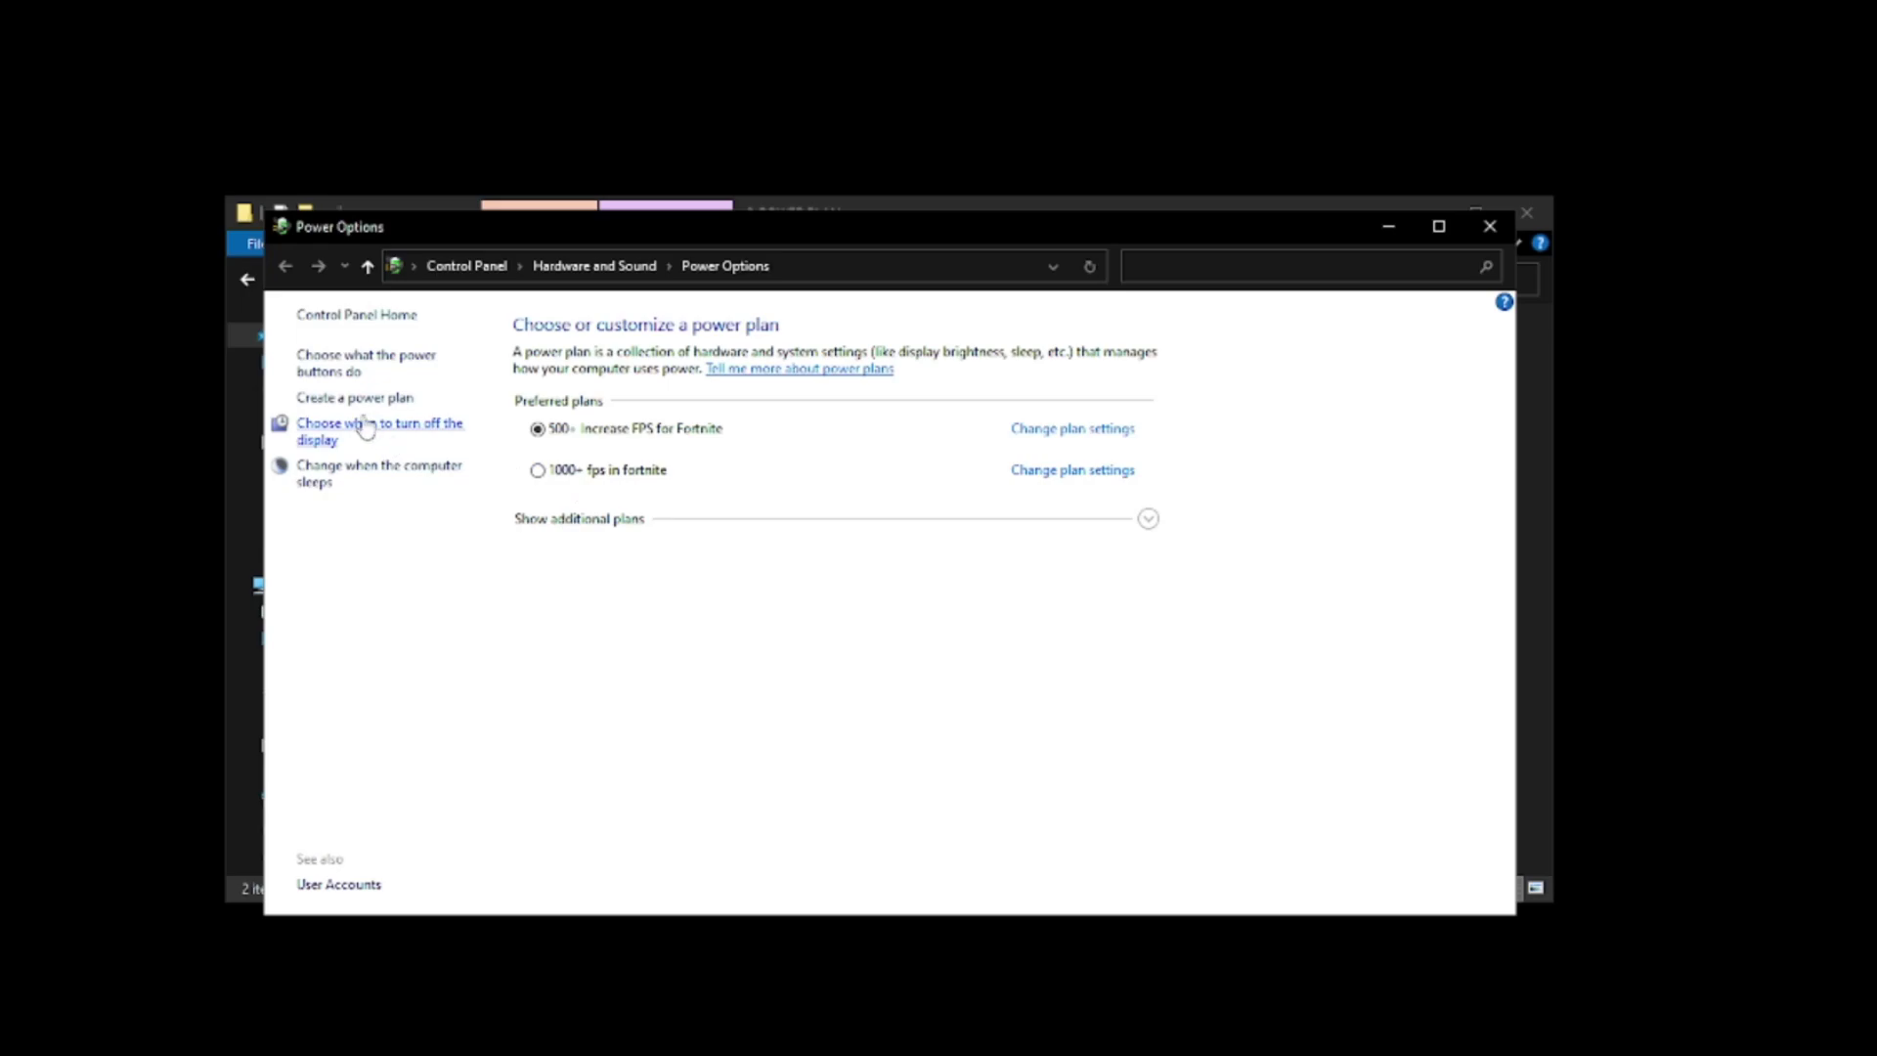
pyautogui.click(332, 400)
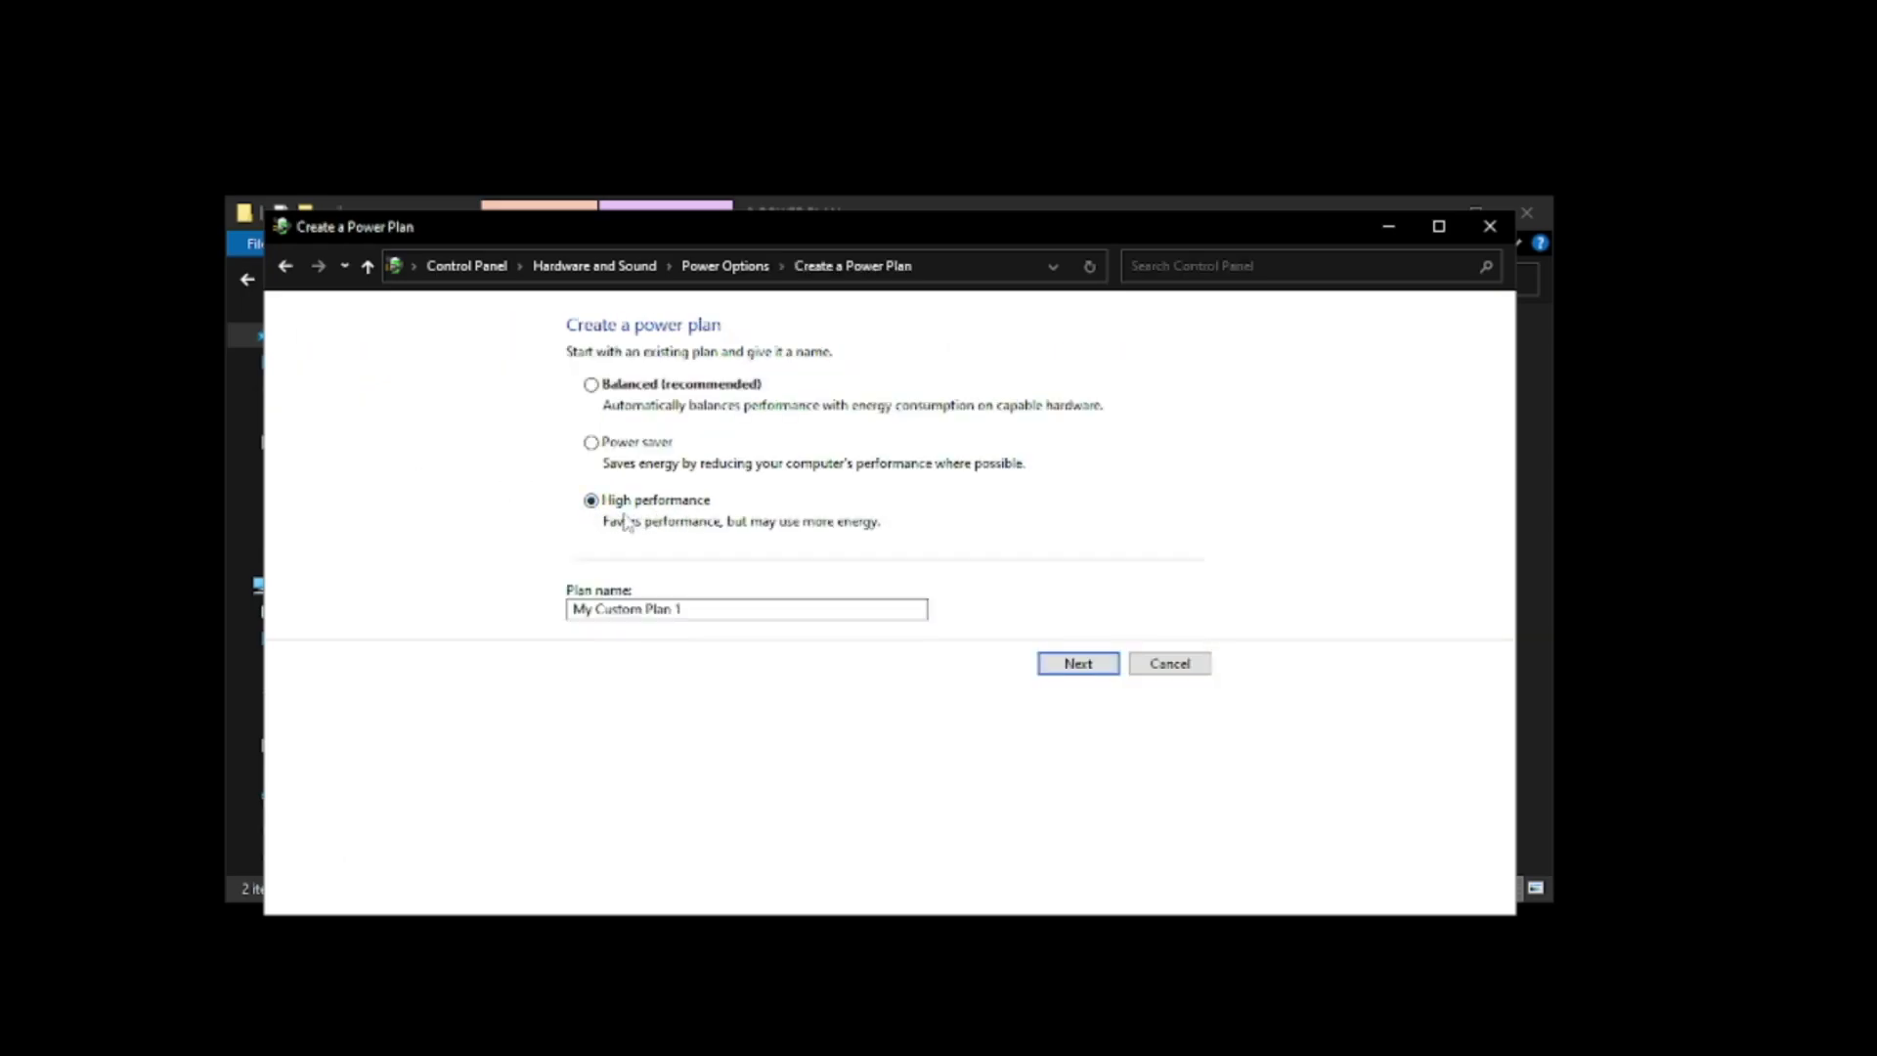
pyautogui.moveTo(573, 609); pyautogui.dragTo(684, 627)
pyautogui.write('1000+ FPS BO')
pyautogui.click(1078, 663)
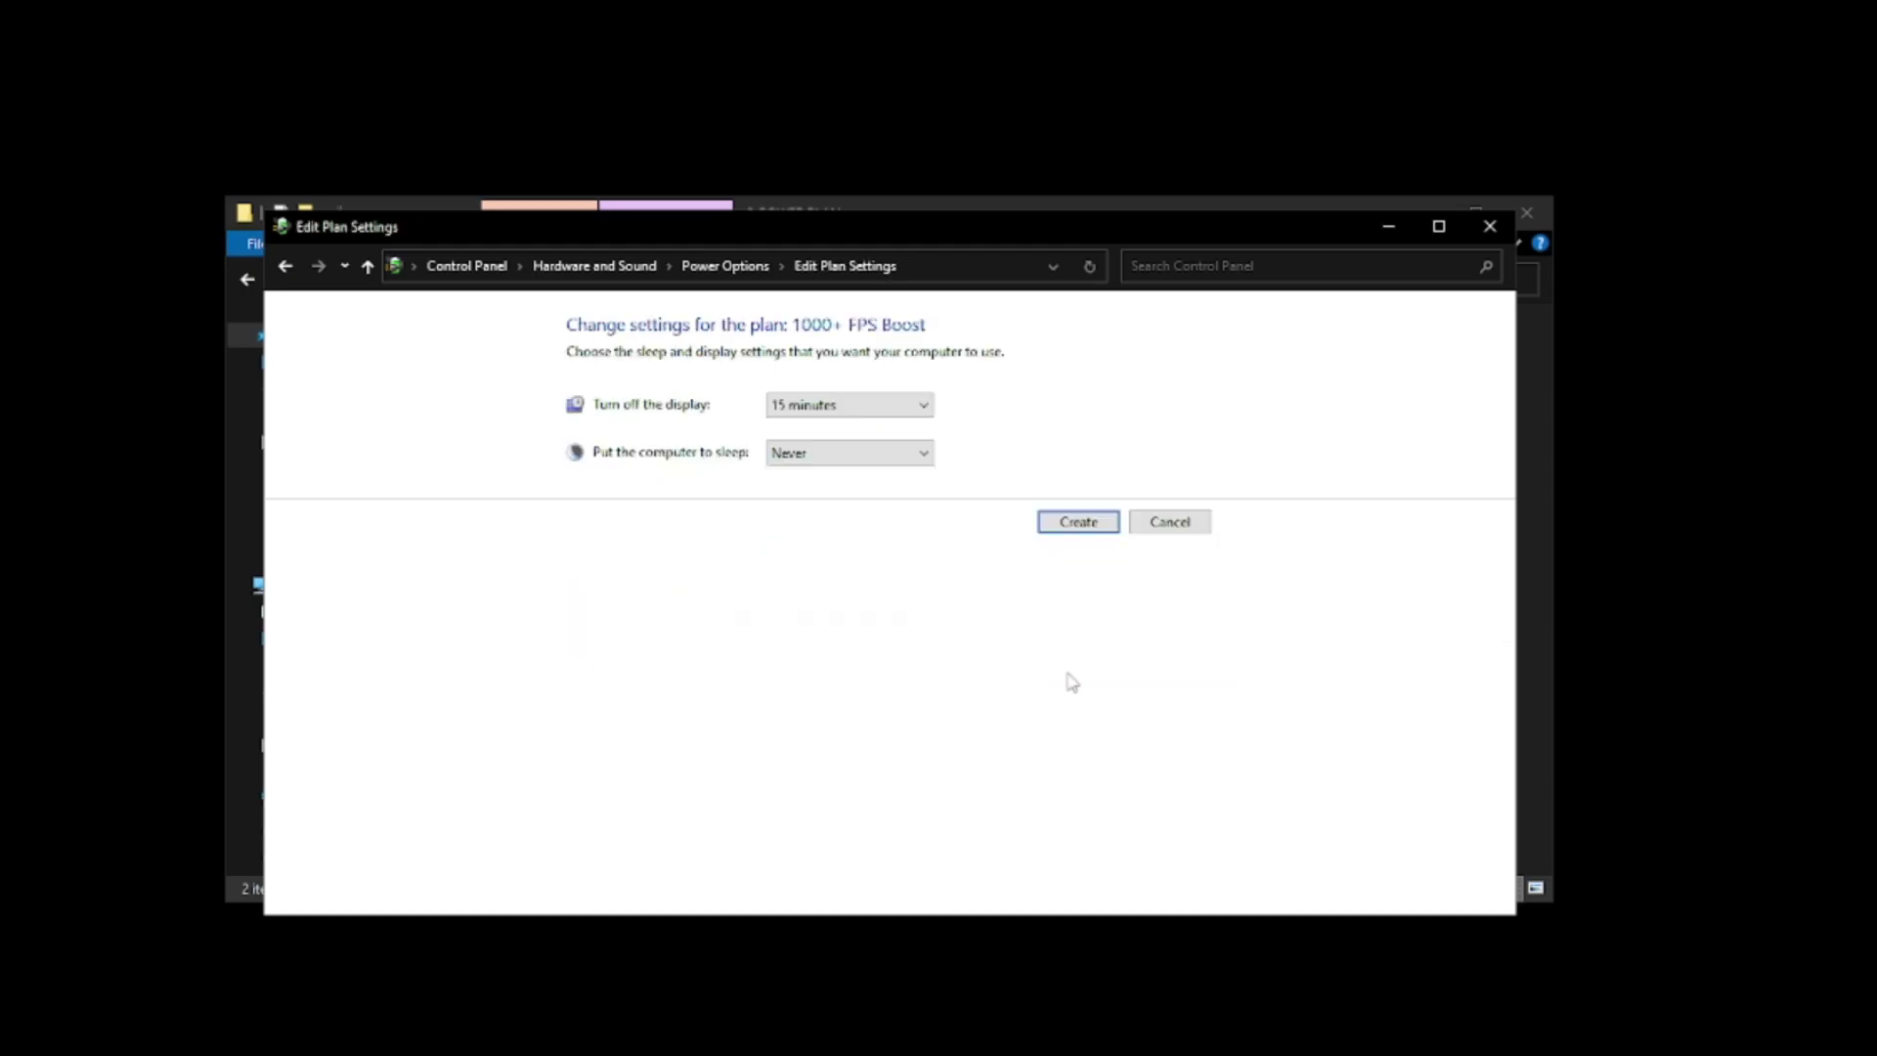
pyautogui.click(1078, 522)
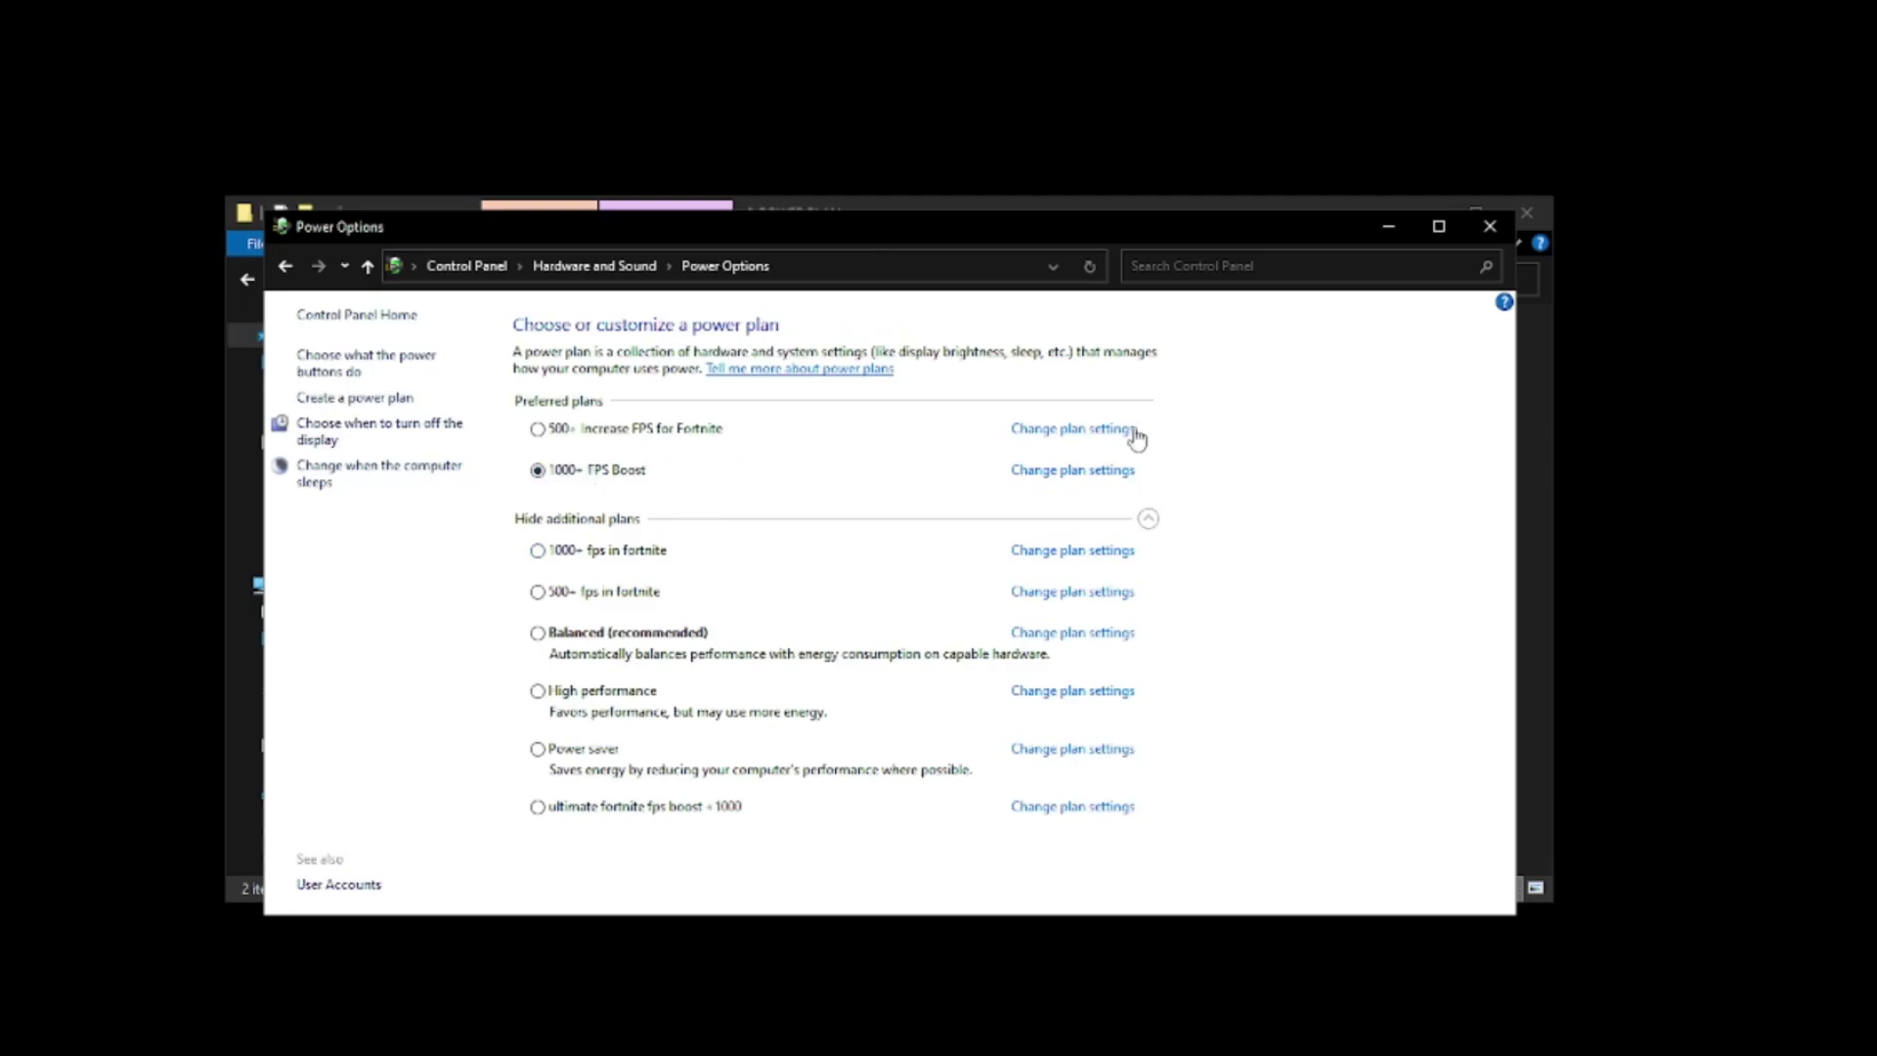
pyautogui.click(1490, 227)
# - Look at the Merge action for the Power Tweak registry file in the 2-POWER PLAN folder, and dismiss it
pyautogui.click(522, 373)
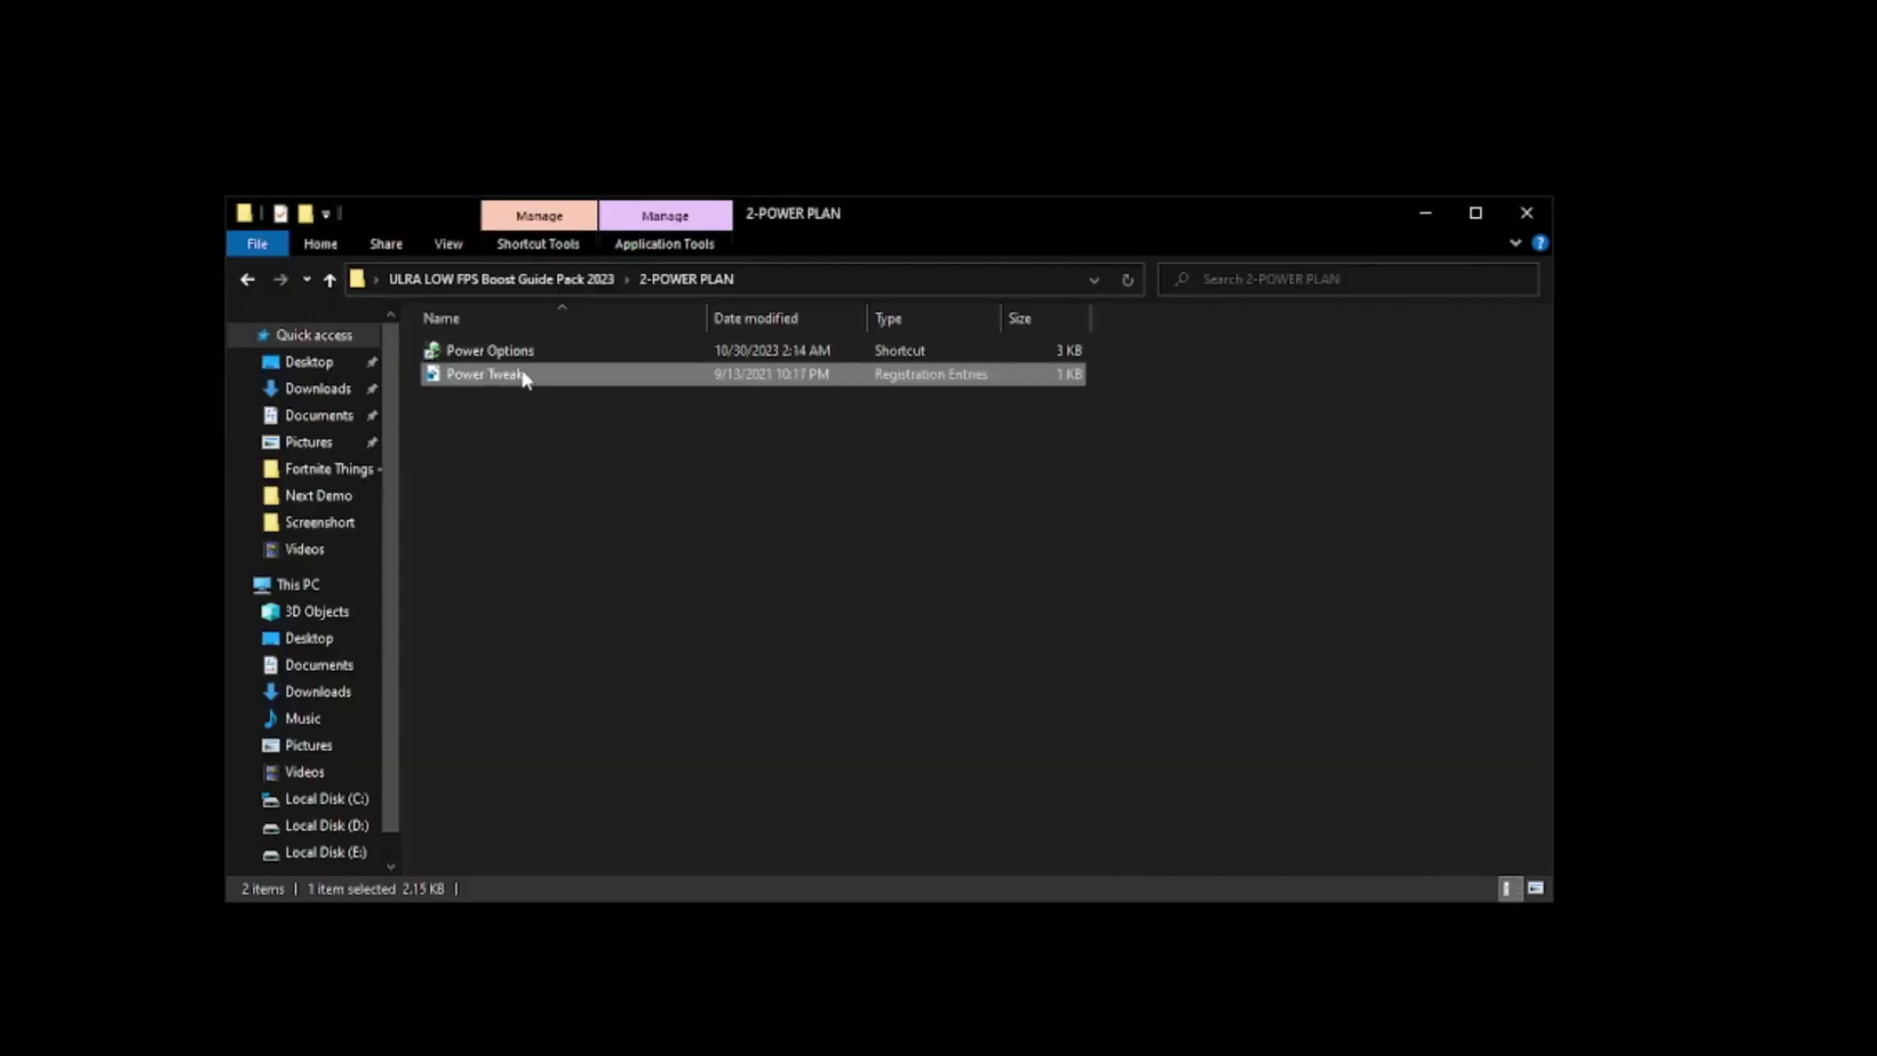
pyautogui.rightClick(480, 383)
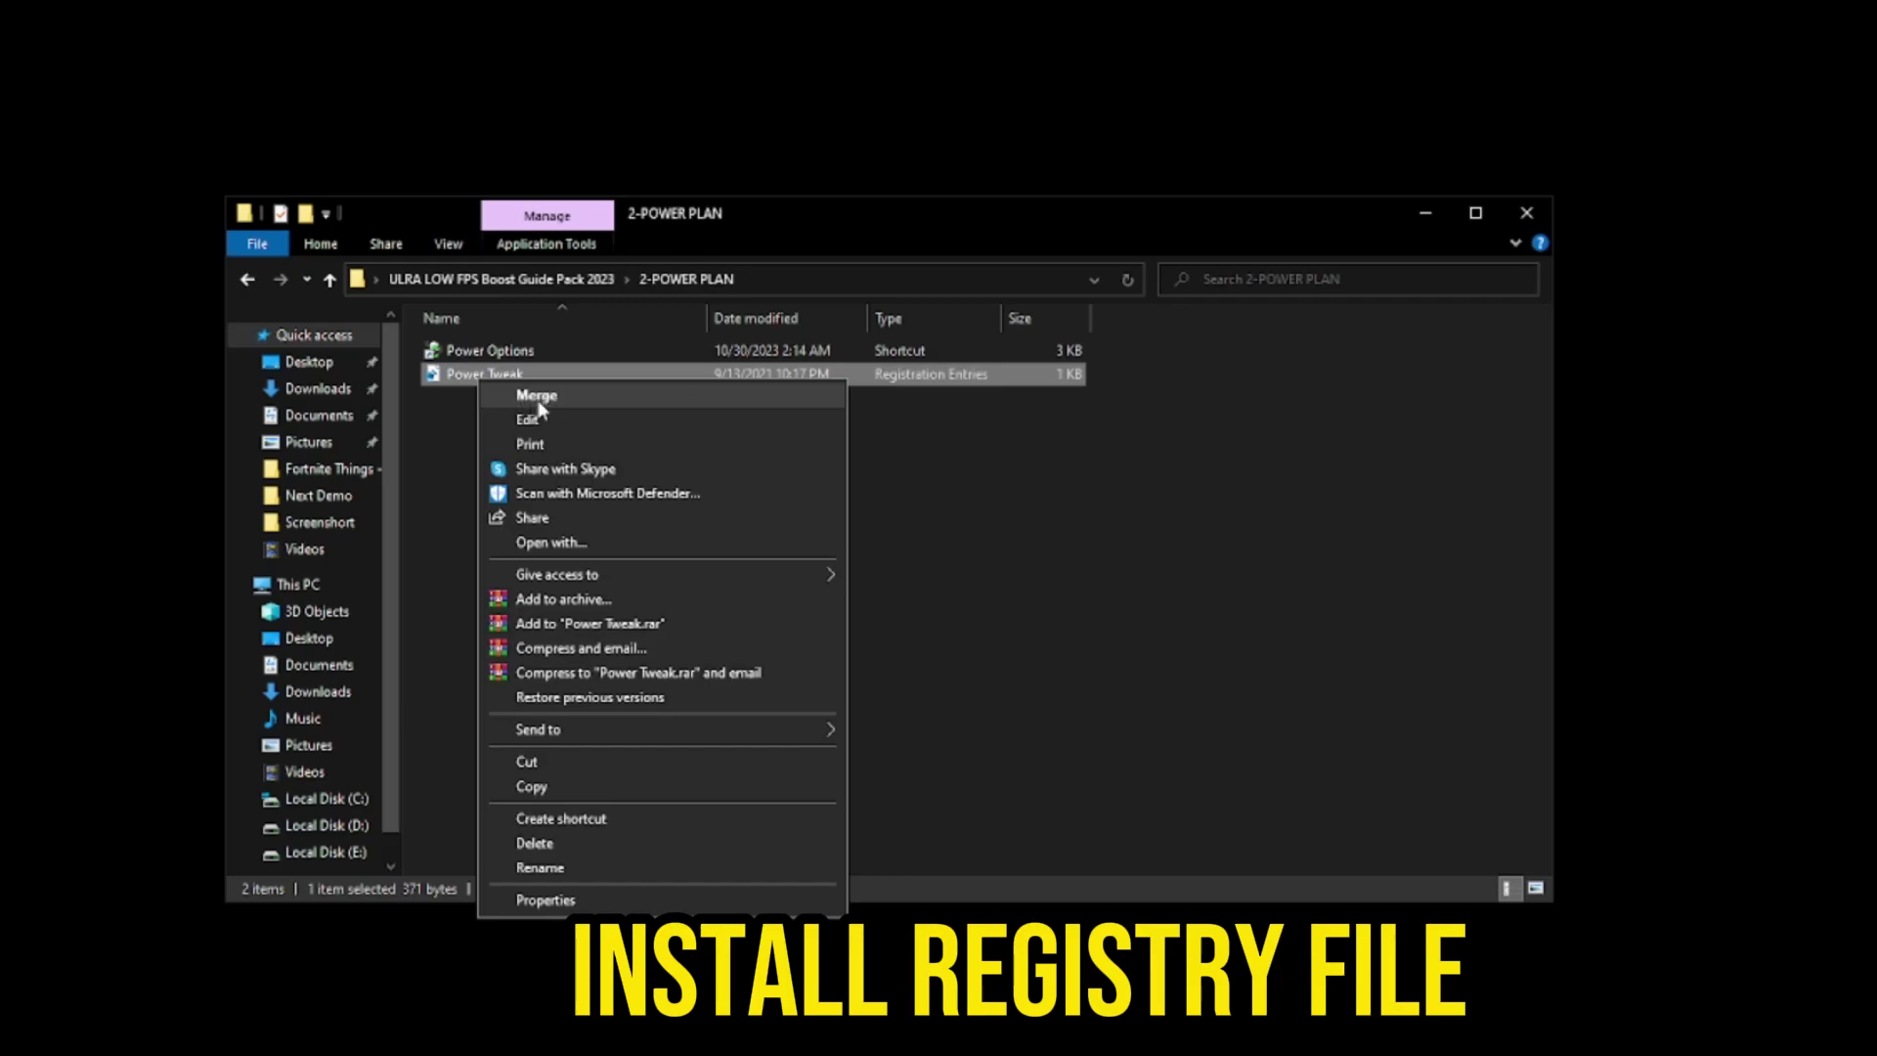
pyautogui.click(992, 483)
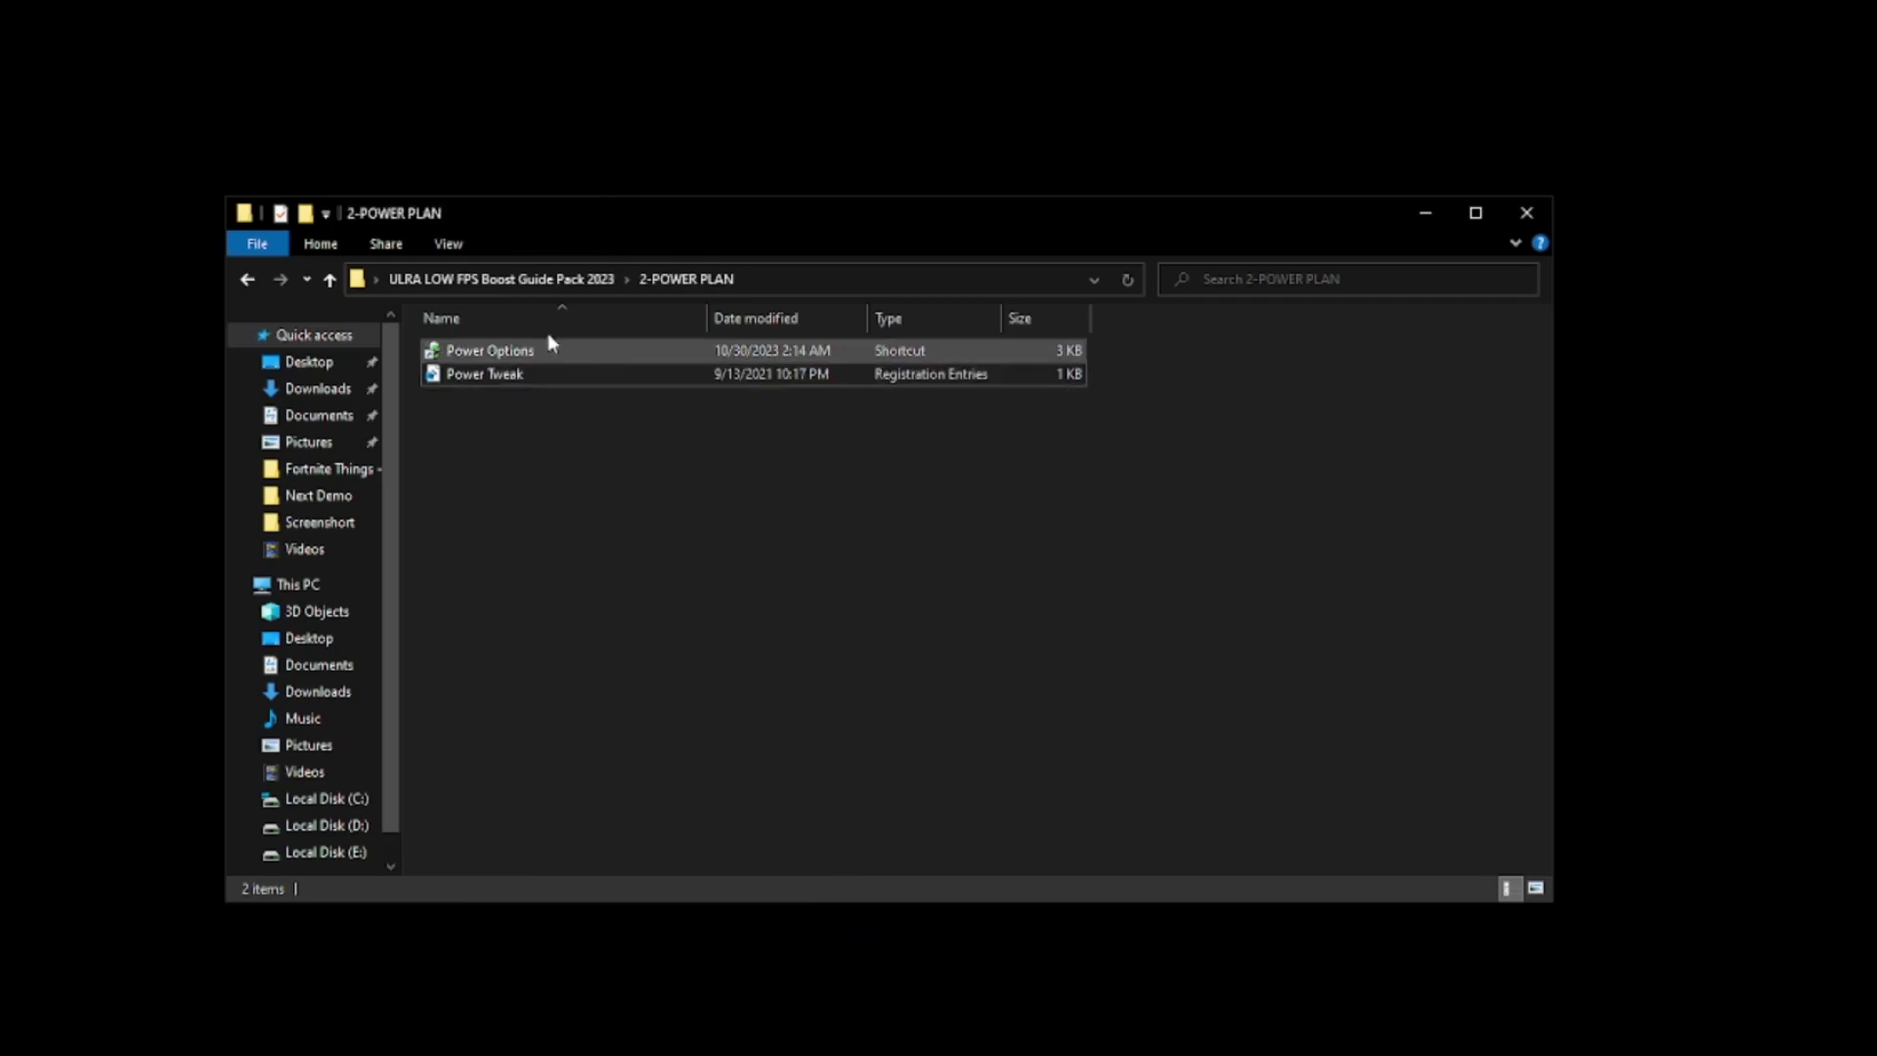
# - Run Disable Useless Activities from the pack's 3-COMMANDS TWEAK folder as administrator
pyautogui.click(501, 278)
pyautogui.rightClick(478, 396)
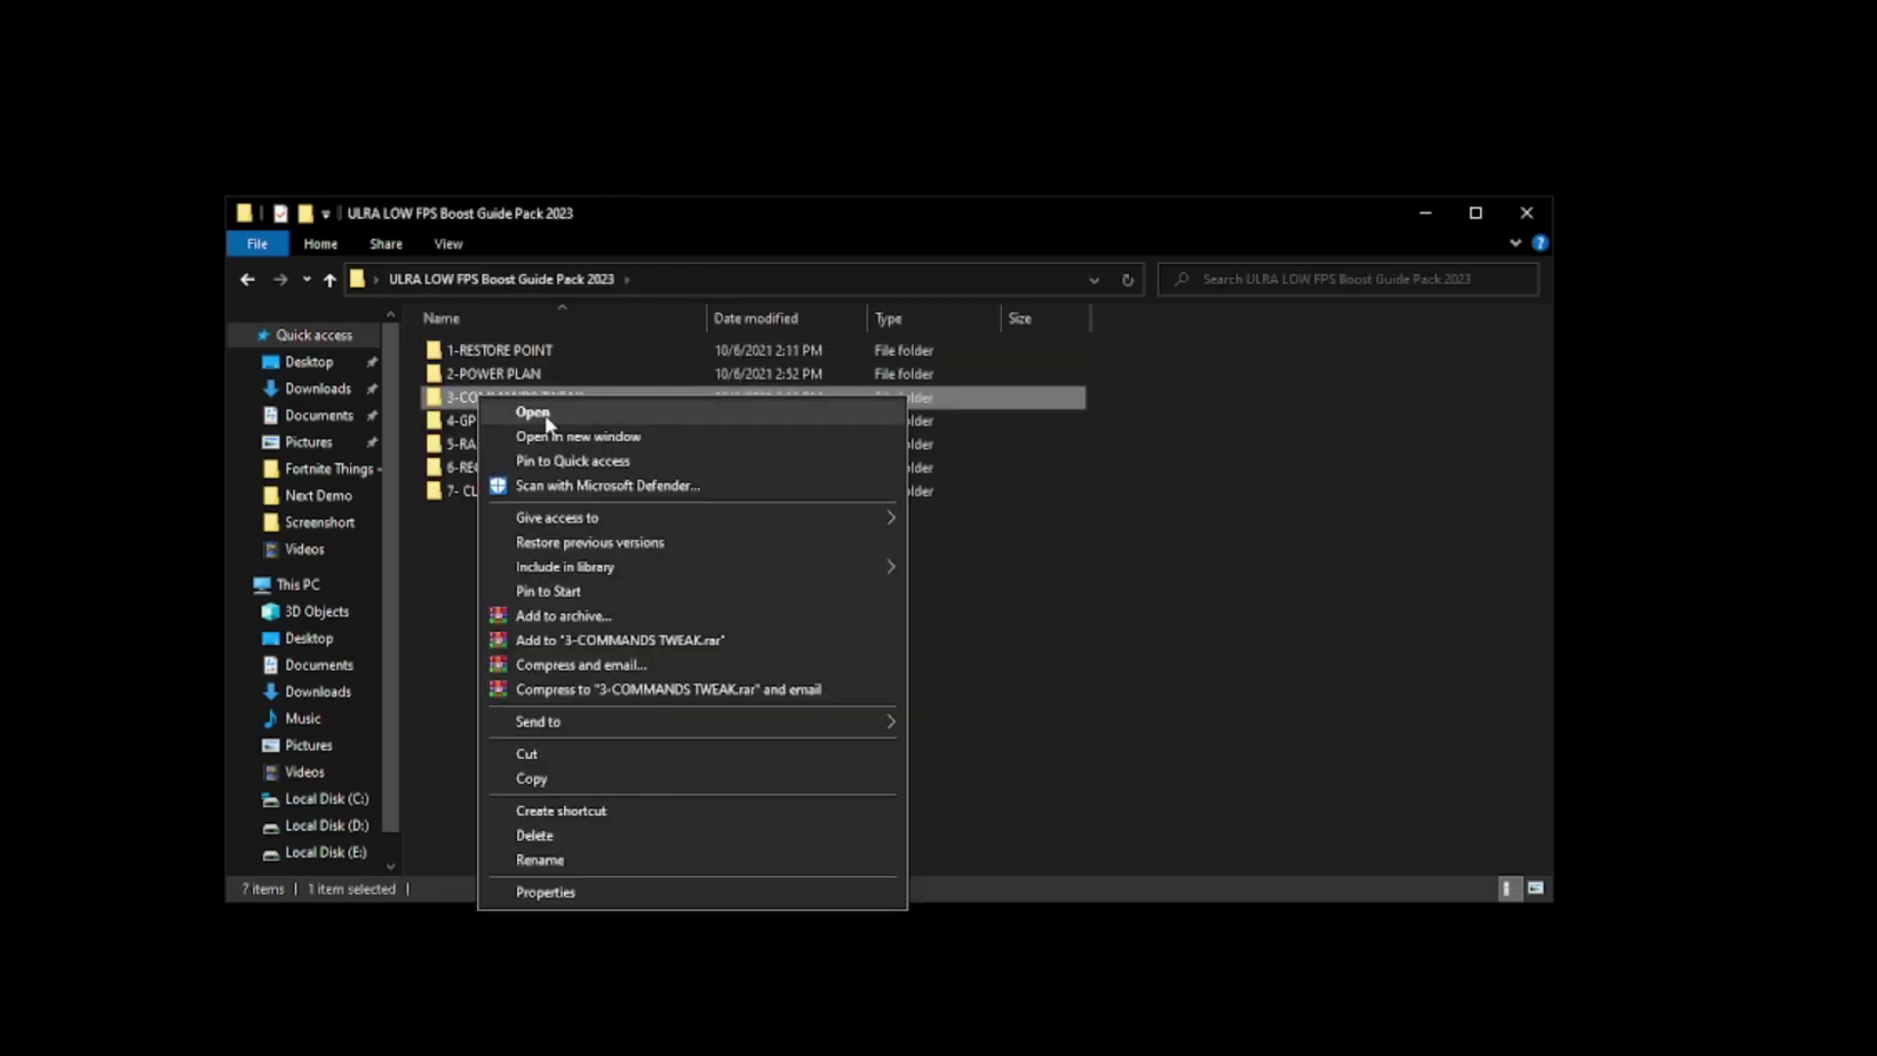
pyautogui.click(544, 421)
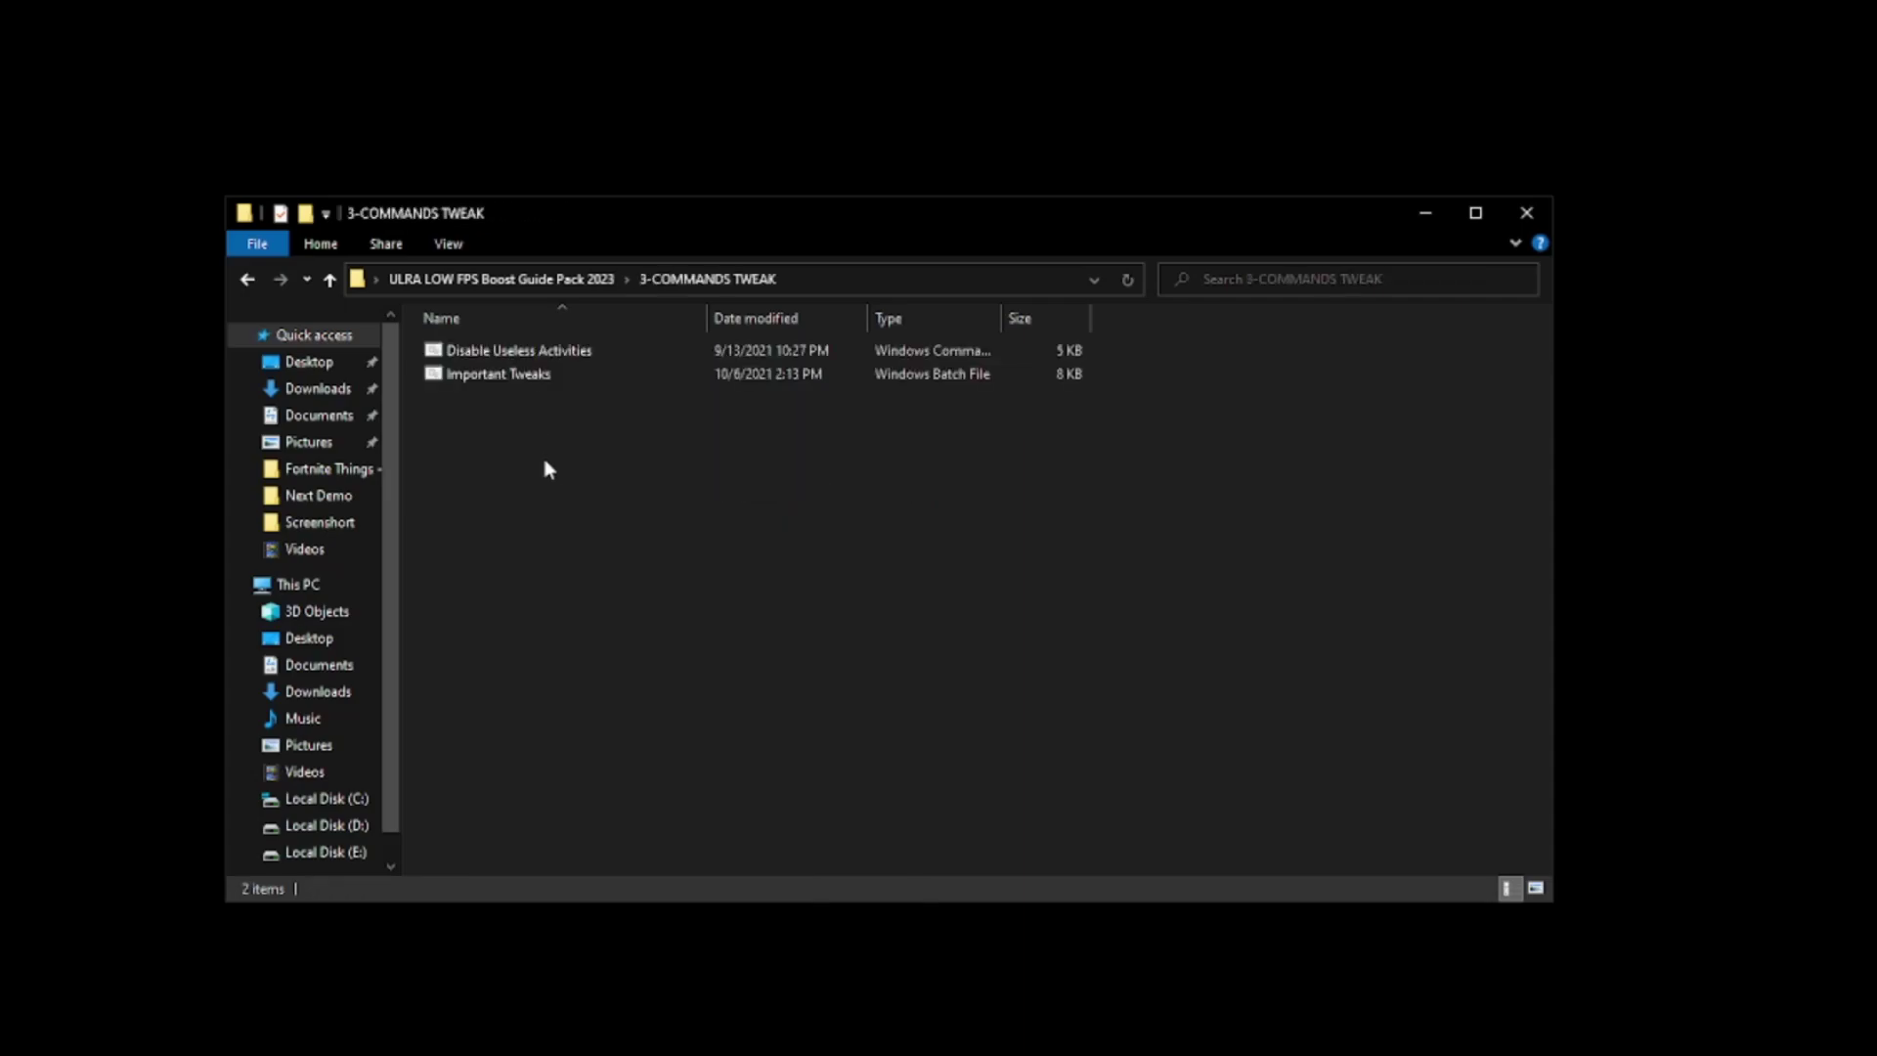
pyautogui.click(527, 356)
pyautogui.rightClick(528, 362)
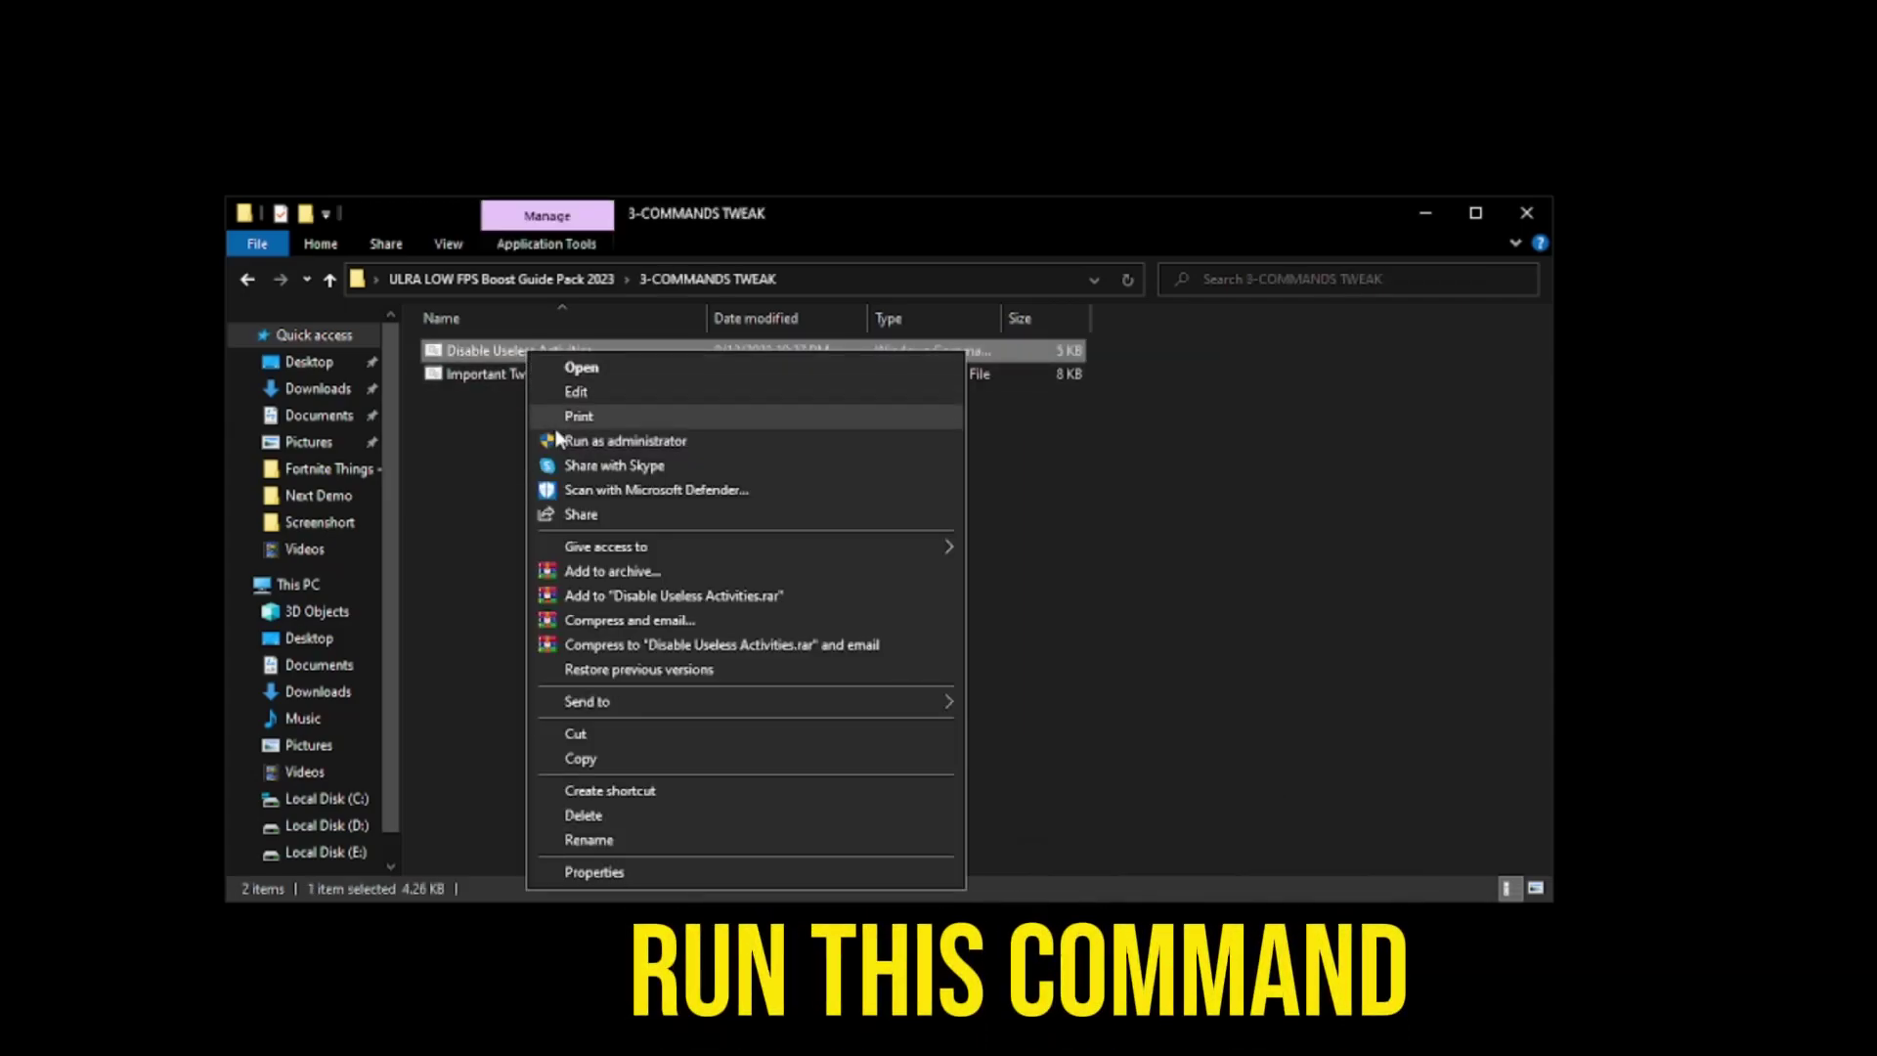
pyautogui.click(612, 442)
# - Run the Important Tweaks batch file as administrator
pyautogui.click(524, 379)
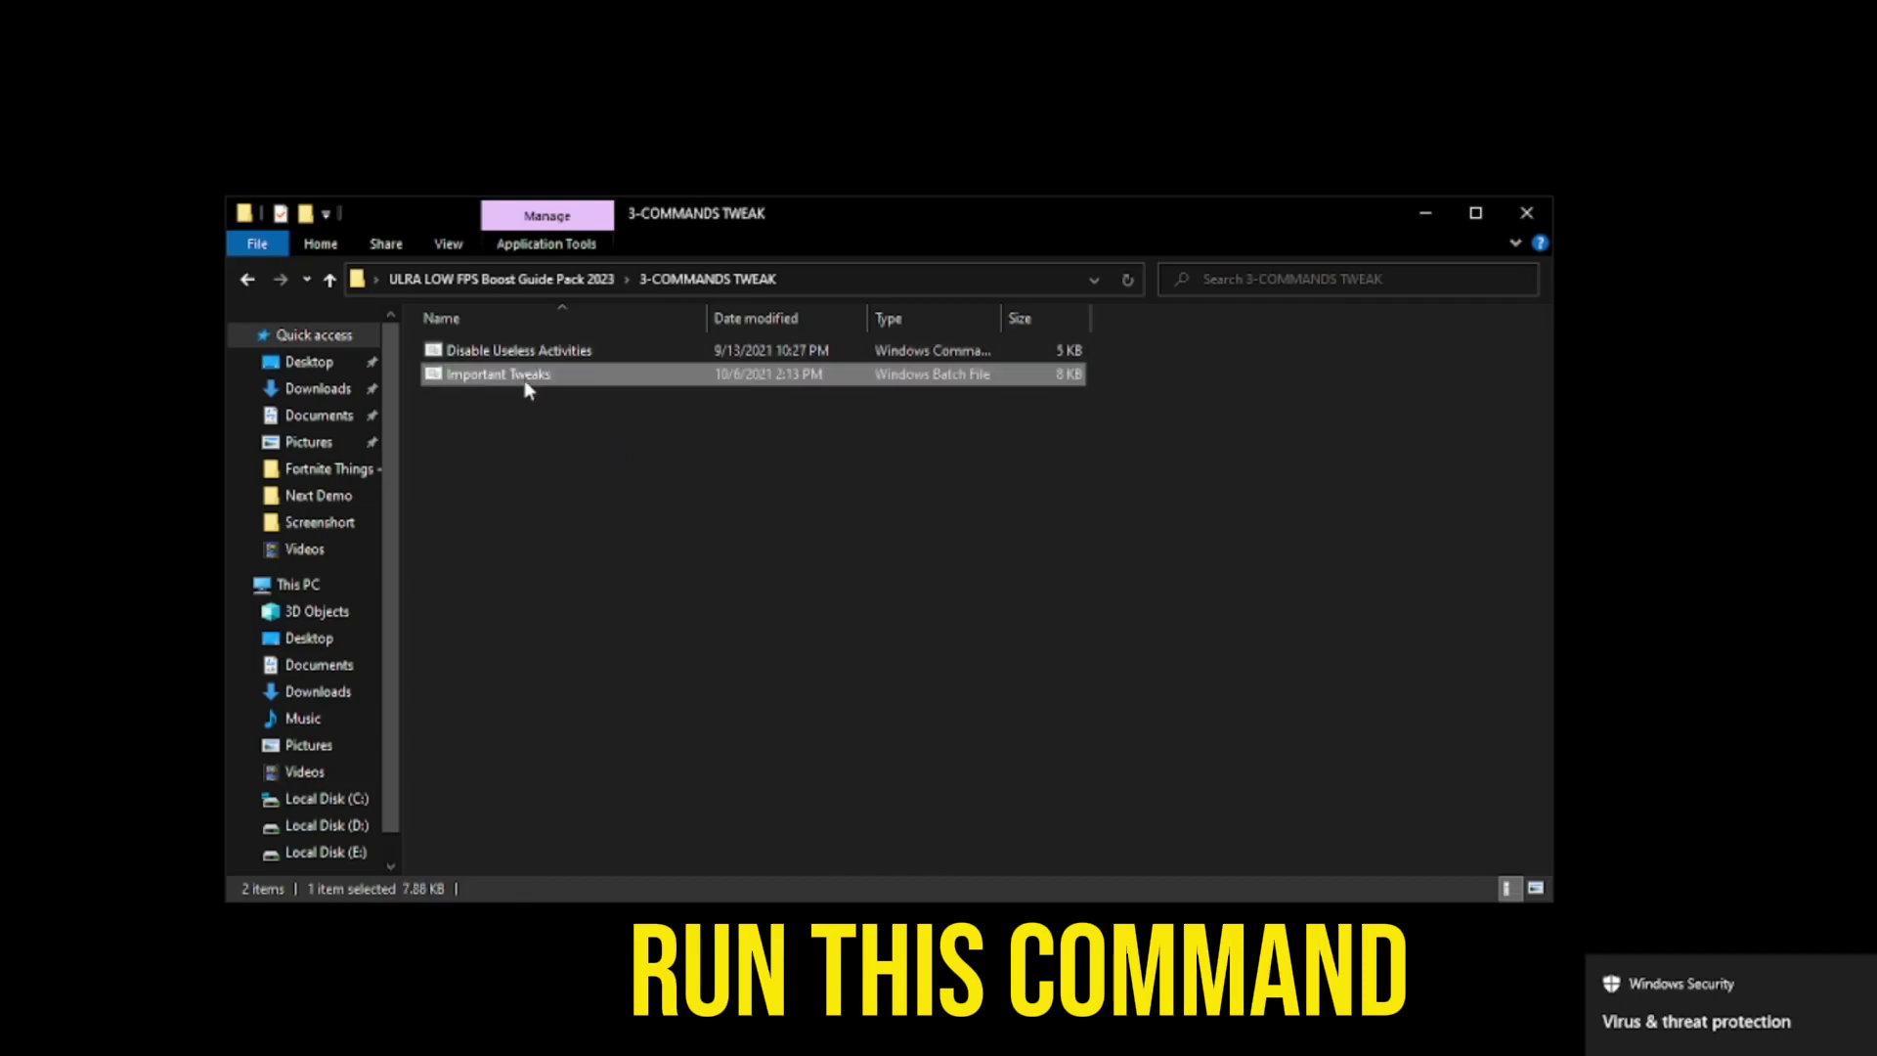
pyautogui.rightClick(524, 379)
pyautogui.click(613, 473)
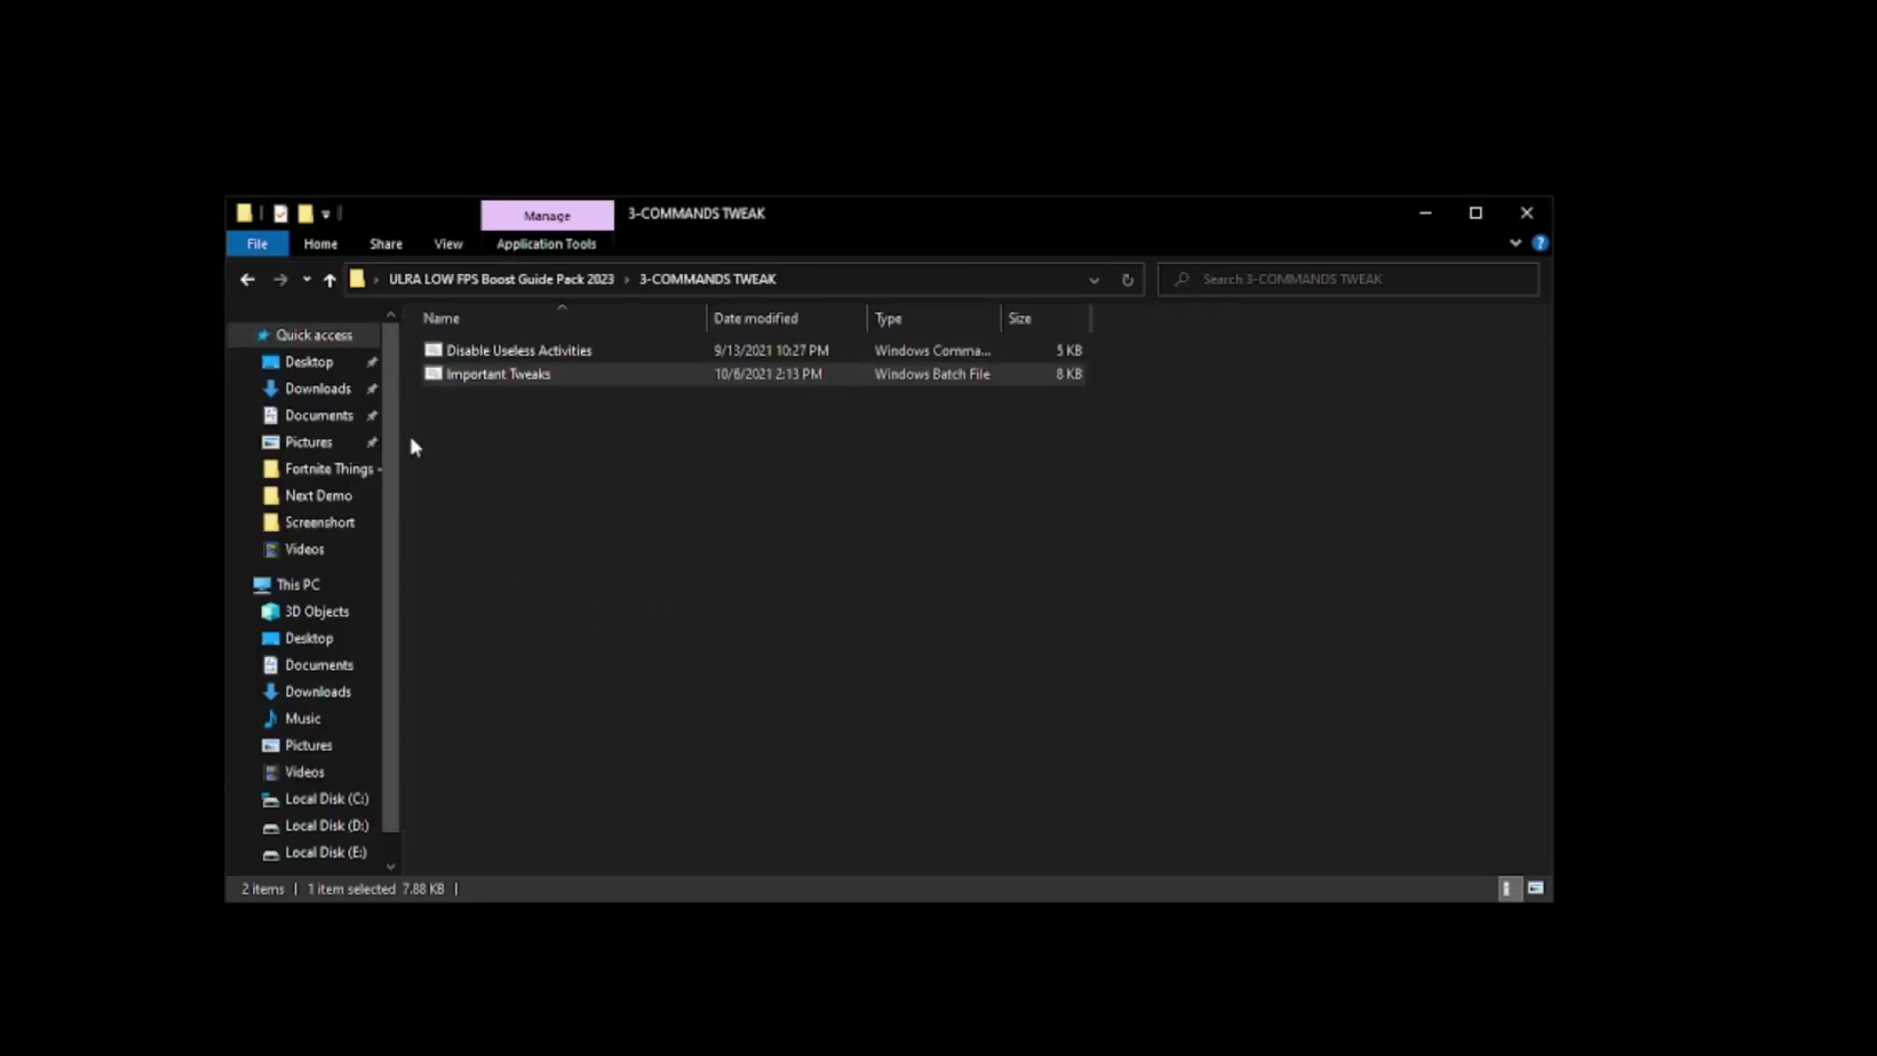
# - Return to the pack's main folder and open the 4-GPU TWEAK folder
pyautogui.click(447, 281)
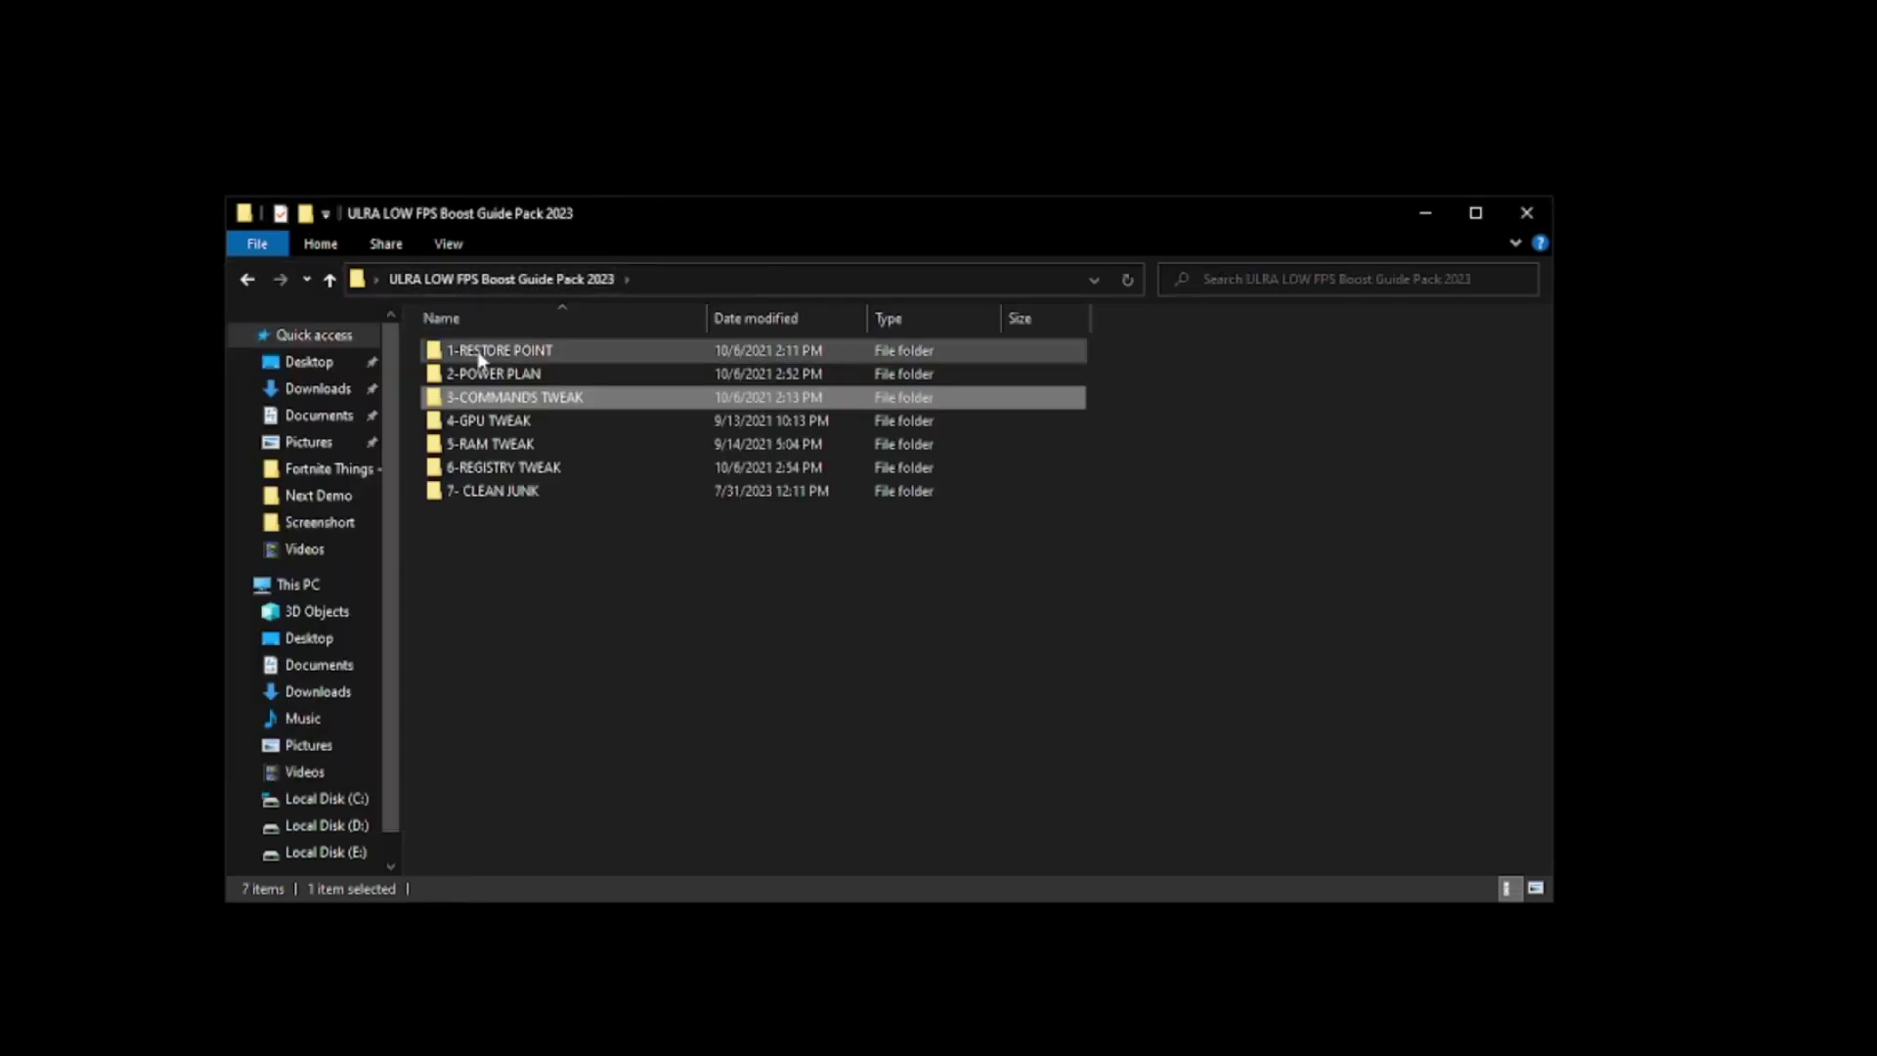
pyautogui.click(489, 422)
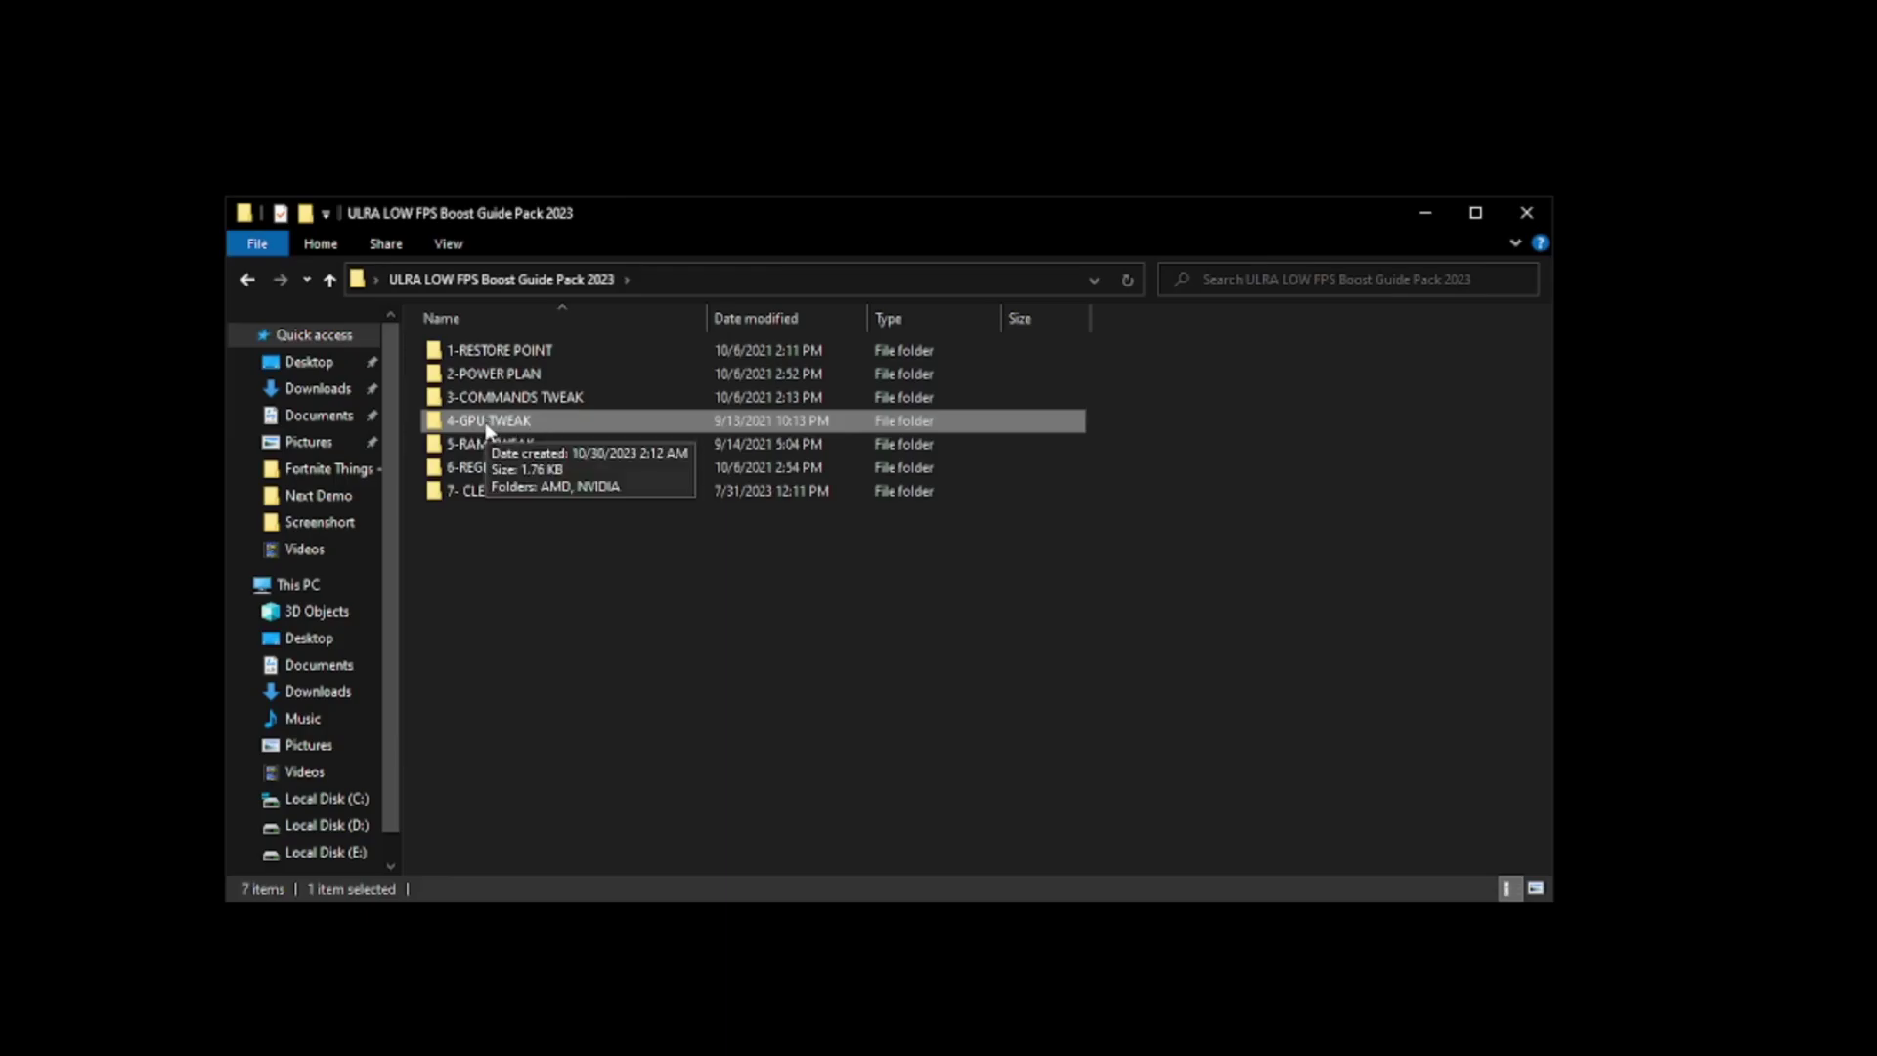
pyautogui.rightClick(489, 431)
pyautogui.click(554, 441)
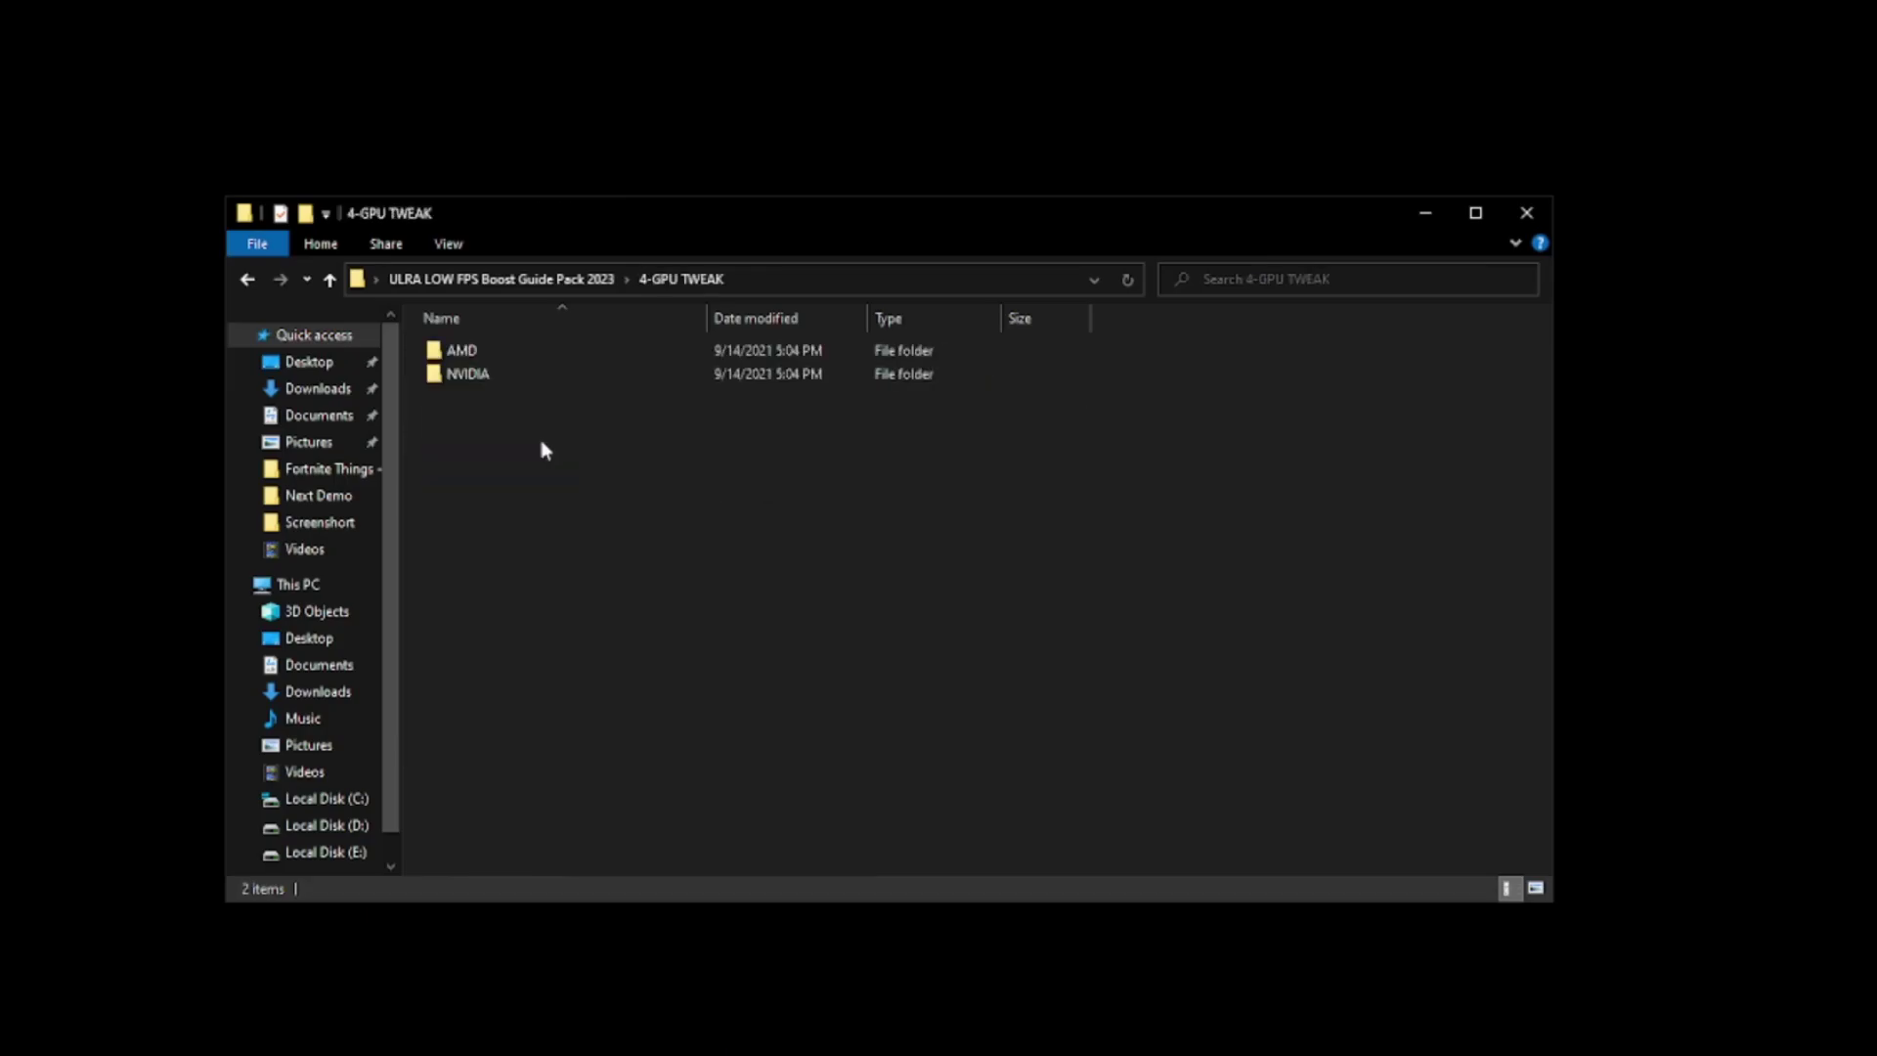
pyautogui.click(500, 354)
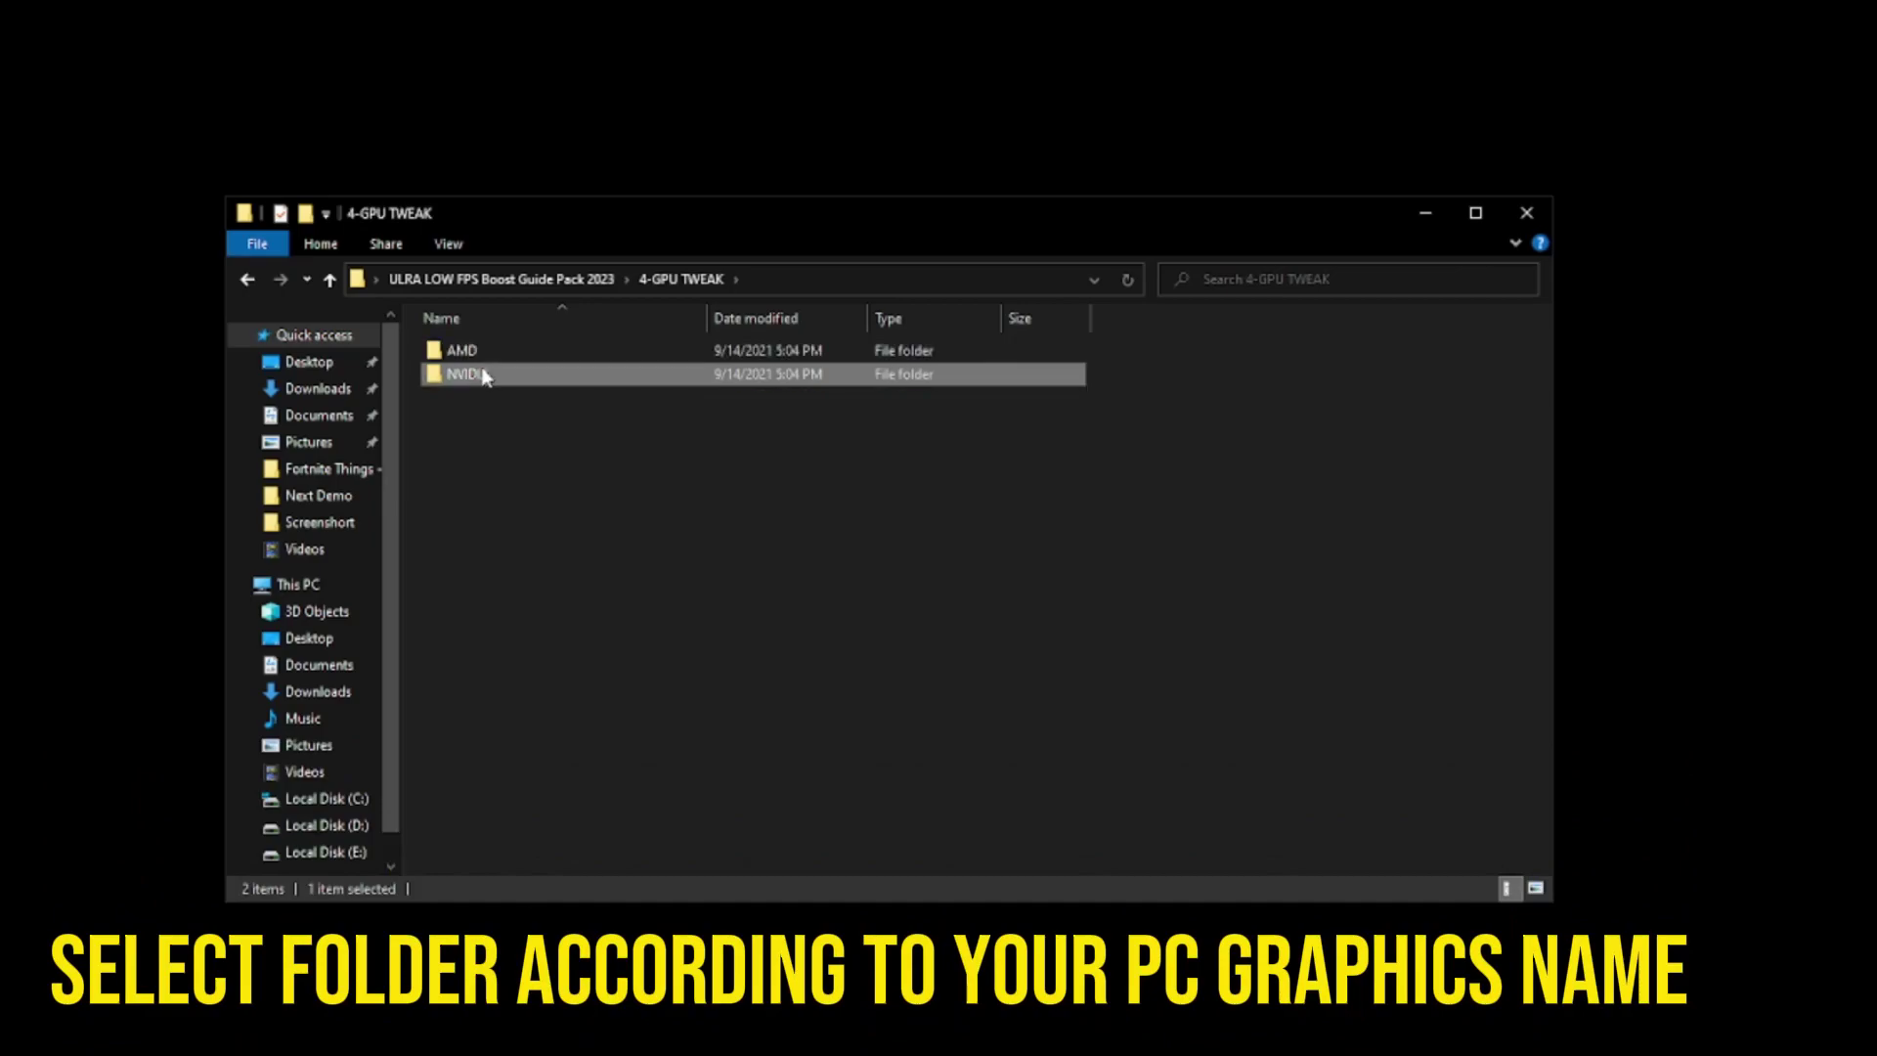
pyautogui.click(483, 379)
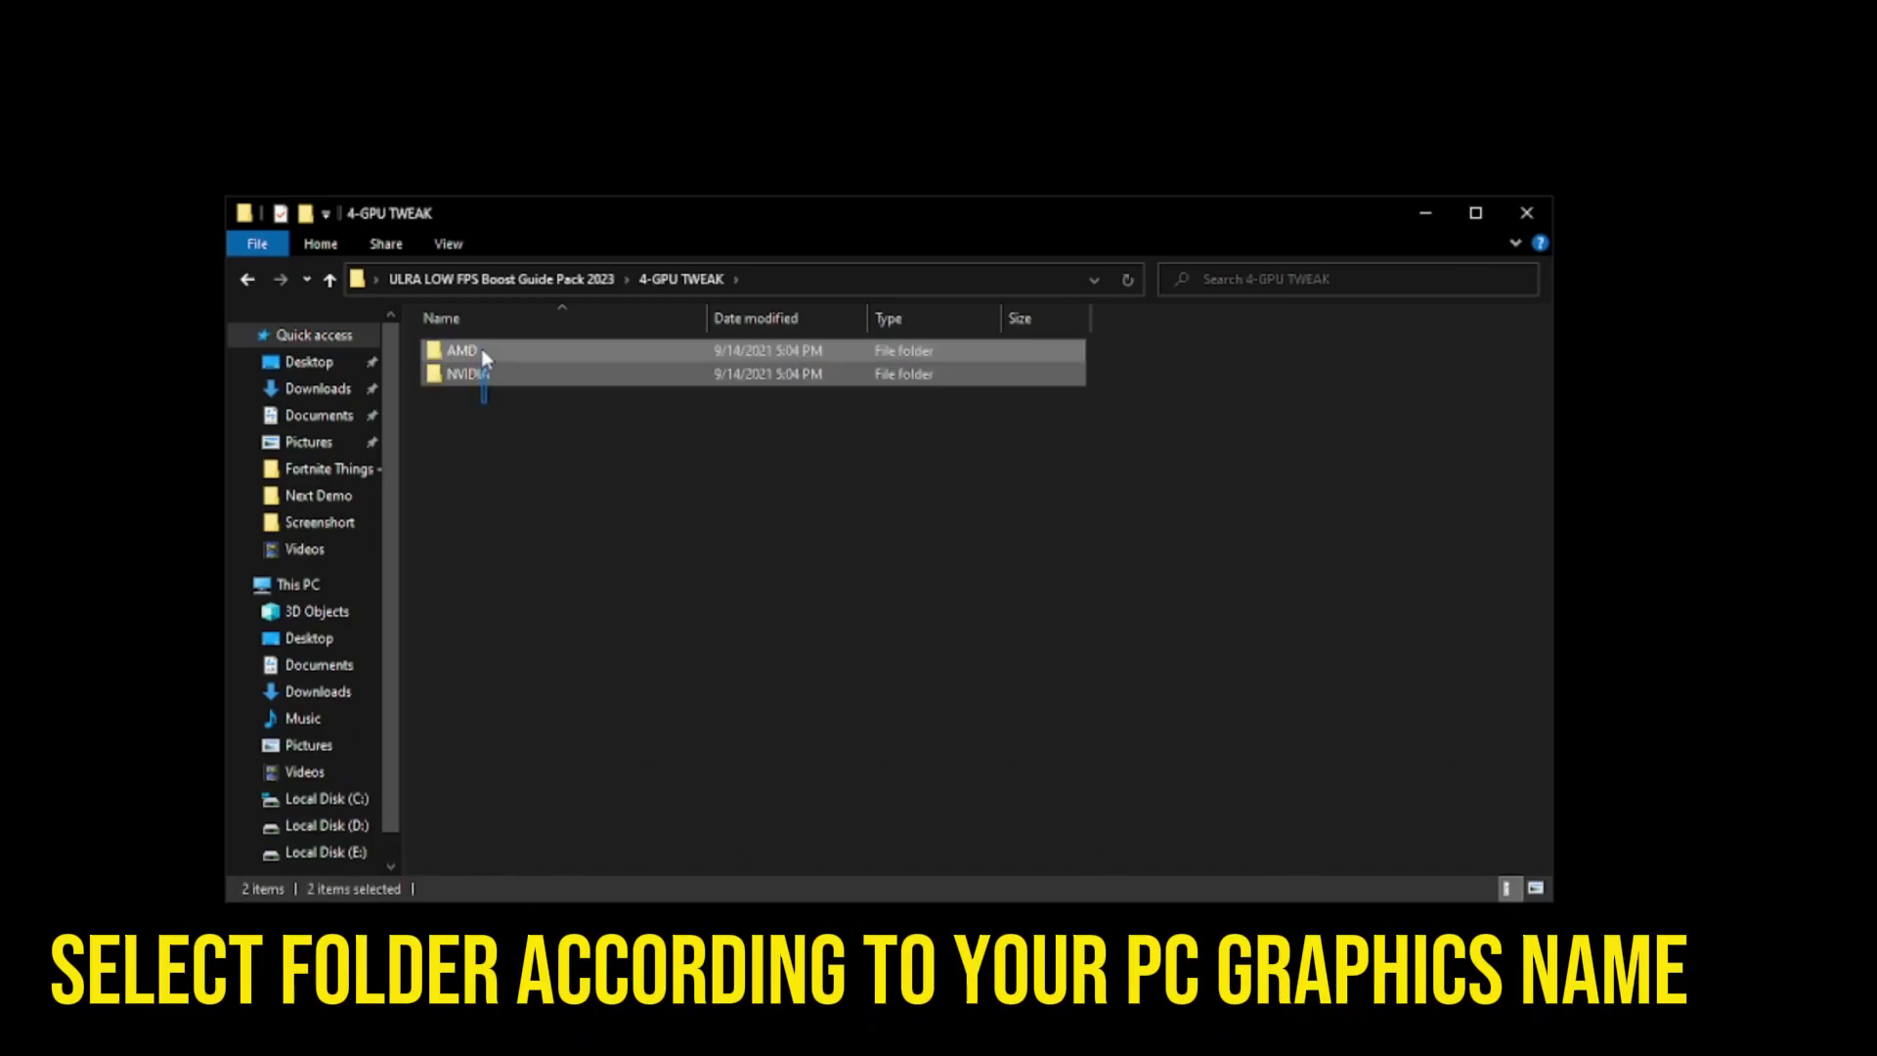
pyautogui.click(494, 404)
pyautogui.rightClick(493, 401)
pyautogui.click(547, 512)
pyautogui.click(519, 372)
pyautogui.click(516, 354)
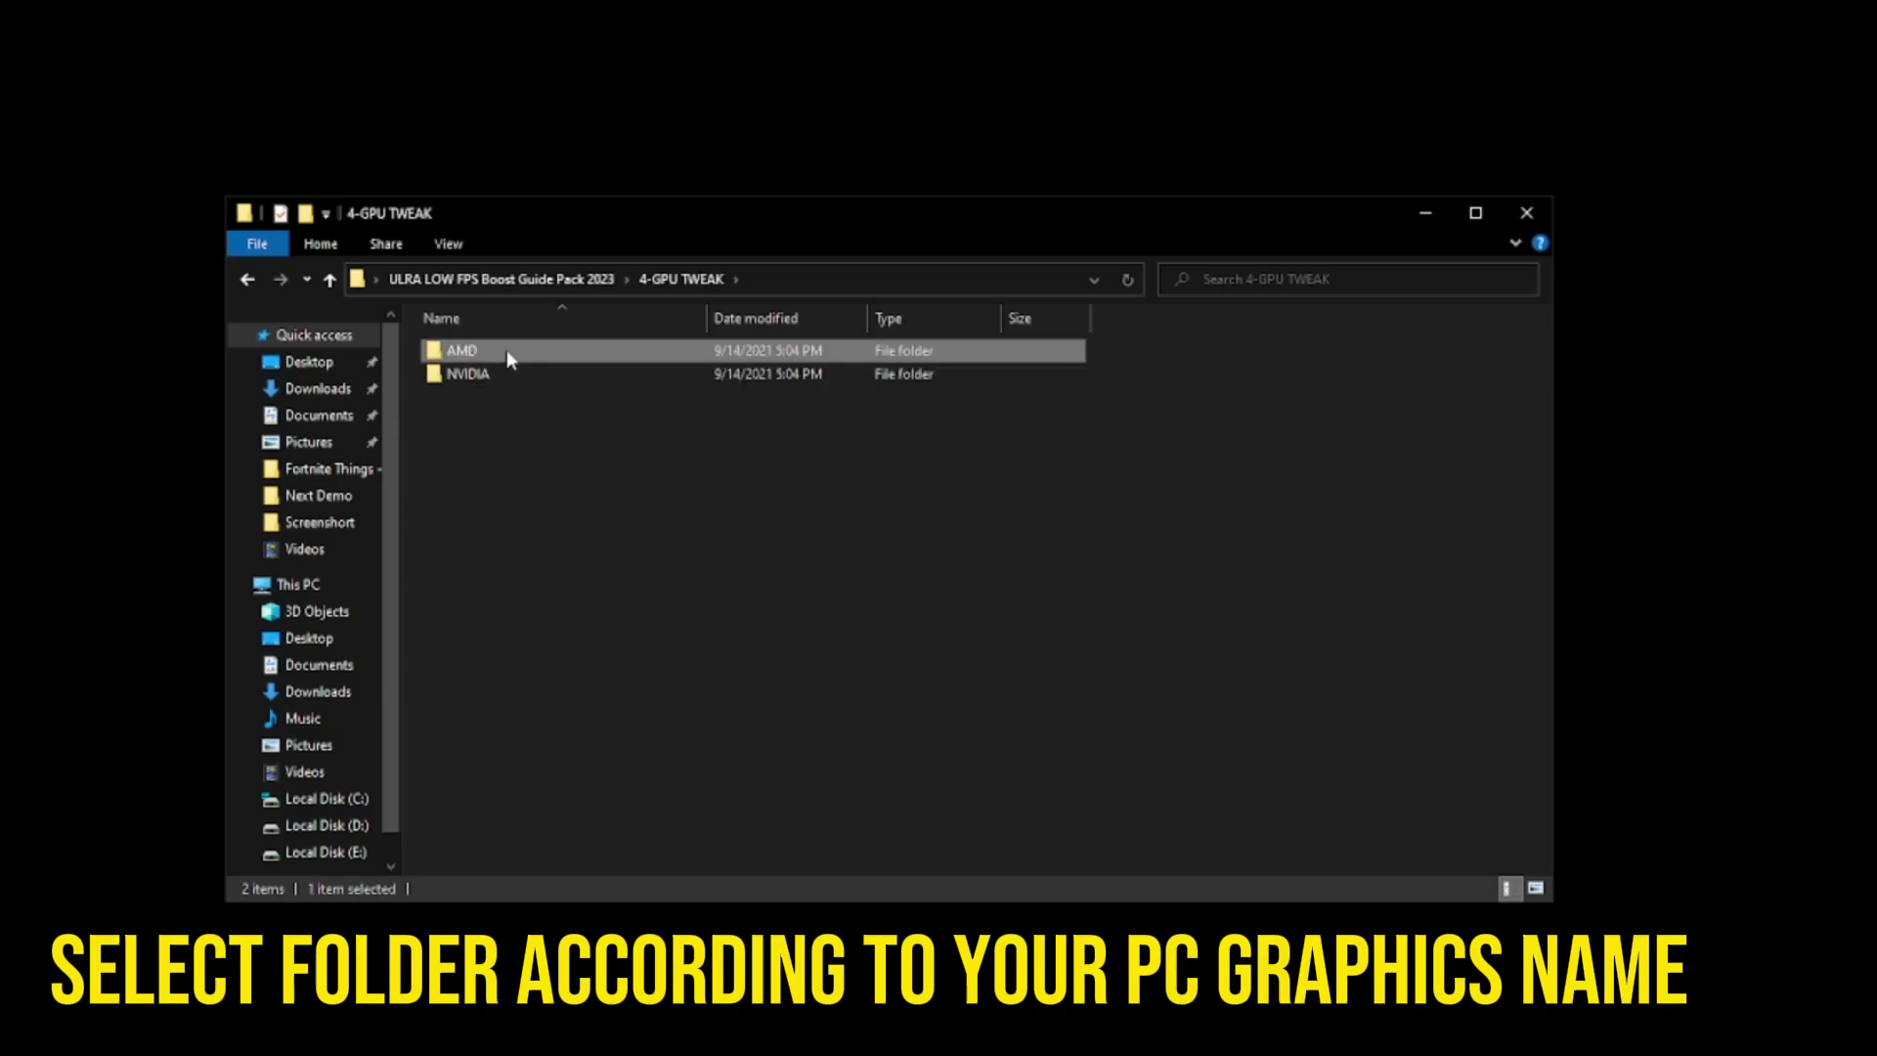
# - Open the AMD folder and look at the Merge action for its AMD registry file
pyautogui.rightClick(484, 348)
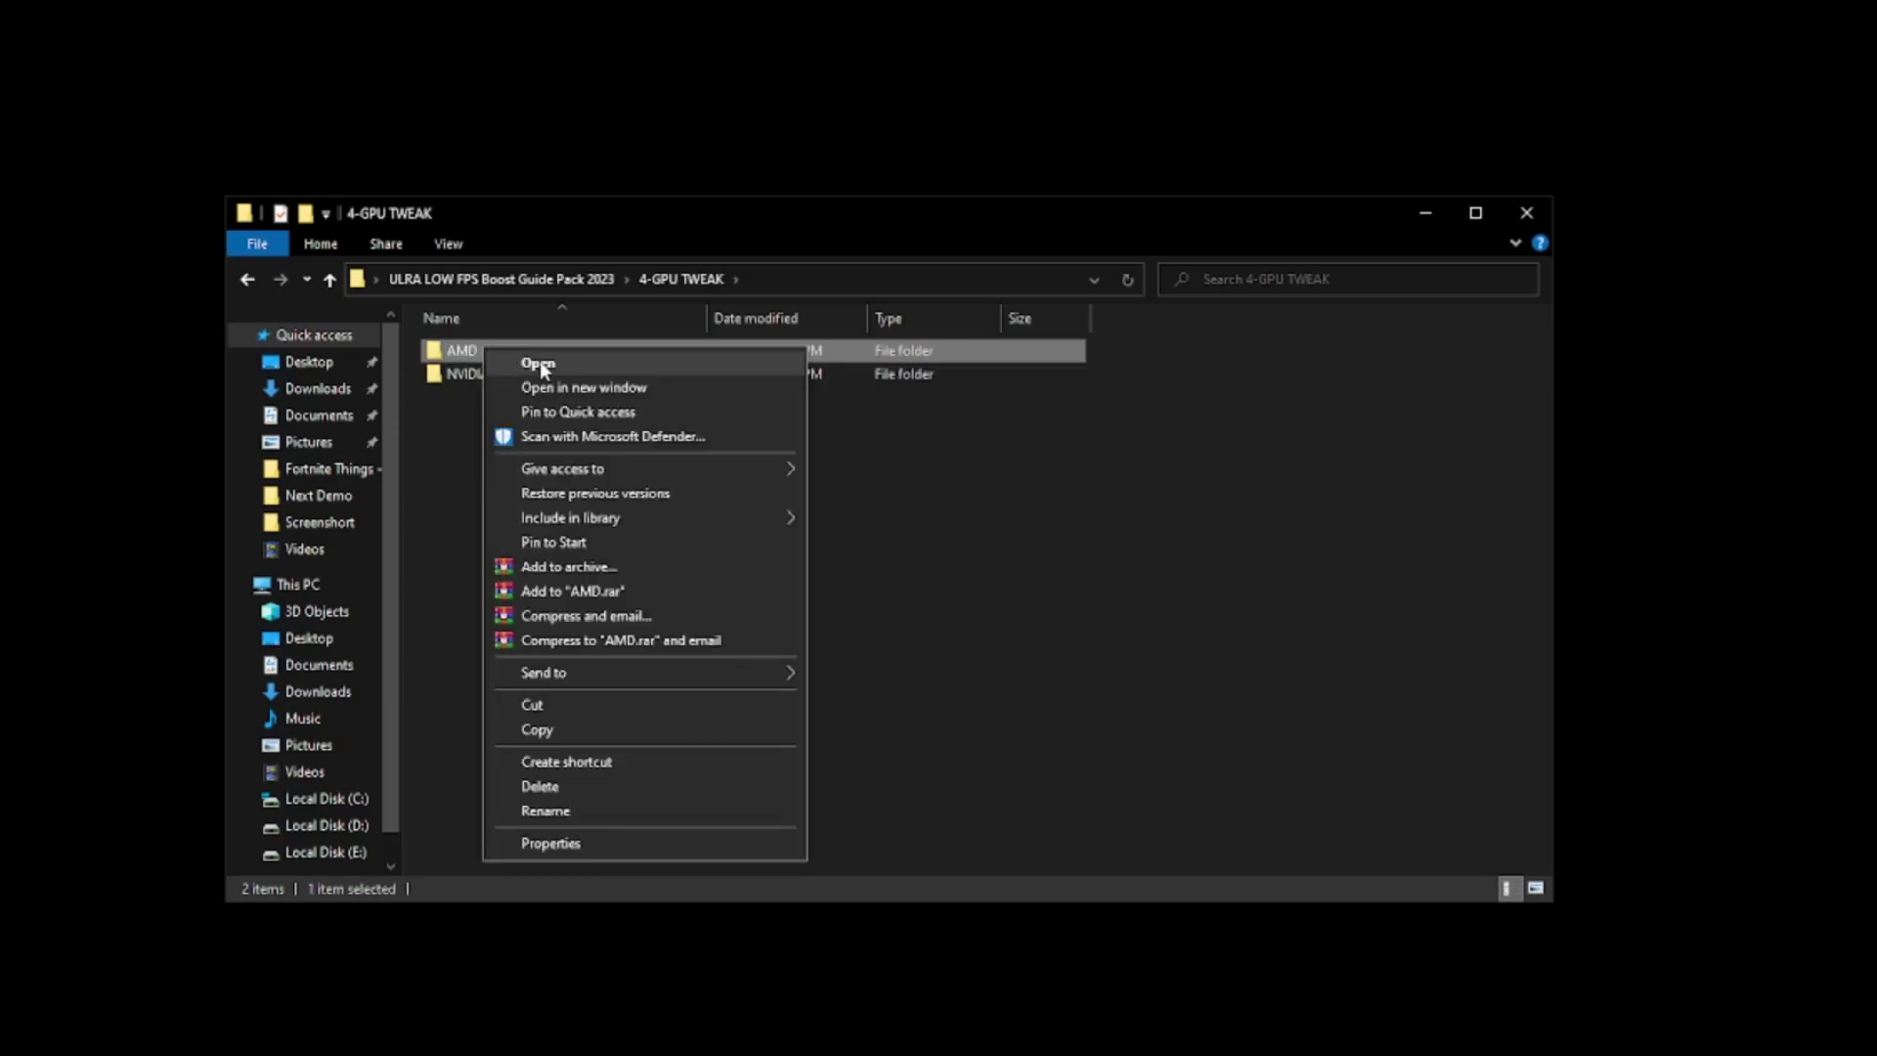
pyautogui.click(540, 363)
pyautogui.click(531, 354)
pyautogui.rightClick(530, 356)
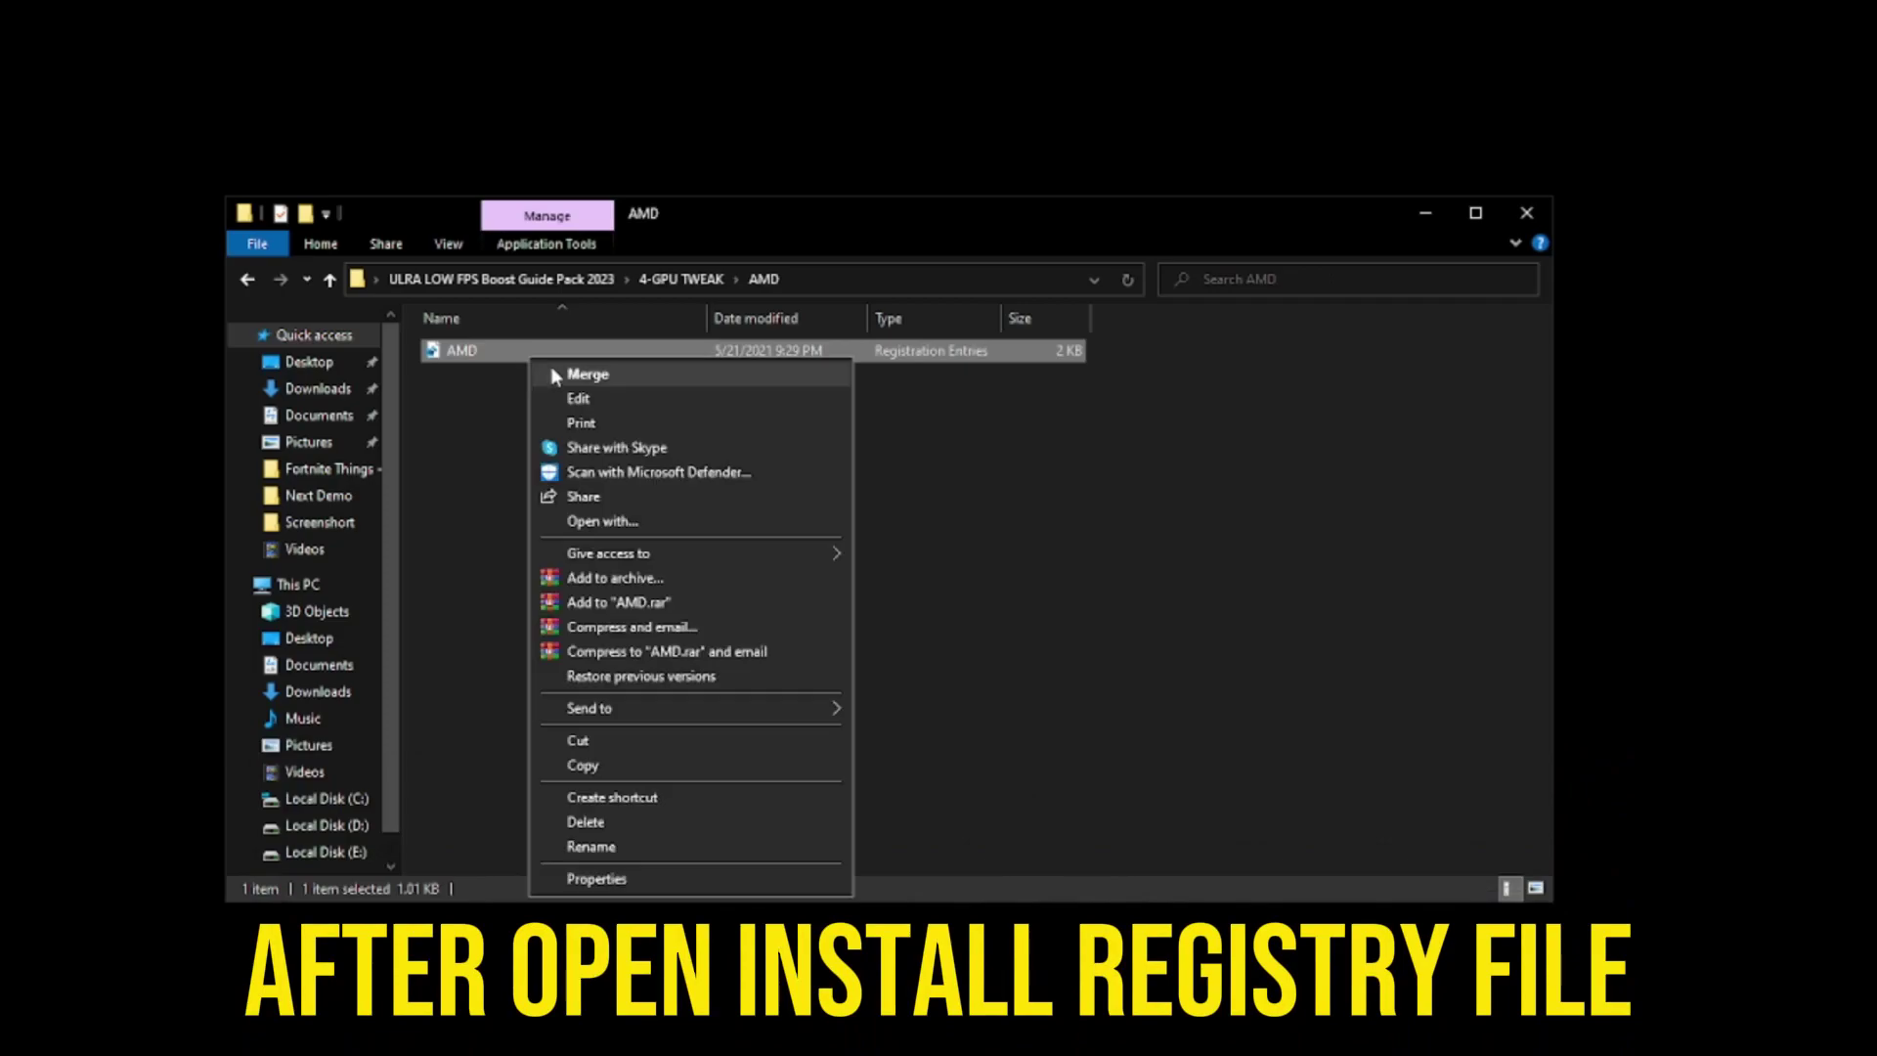
# - Return to the pack's main folder and open the 5-RAM TWEAK folder
pyautogui.click(552, 290)
pyautogui.click(495, 444)
pyautogui.rightClick(497, 447)
pyautogui.click(587, 463)
pyautogui.moveTo(546, 532); pyautogui.dragTo(529, 340)
pyautogui.click(537, 545)
pyautogui.click(506, 441)
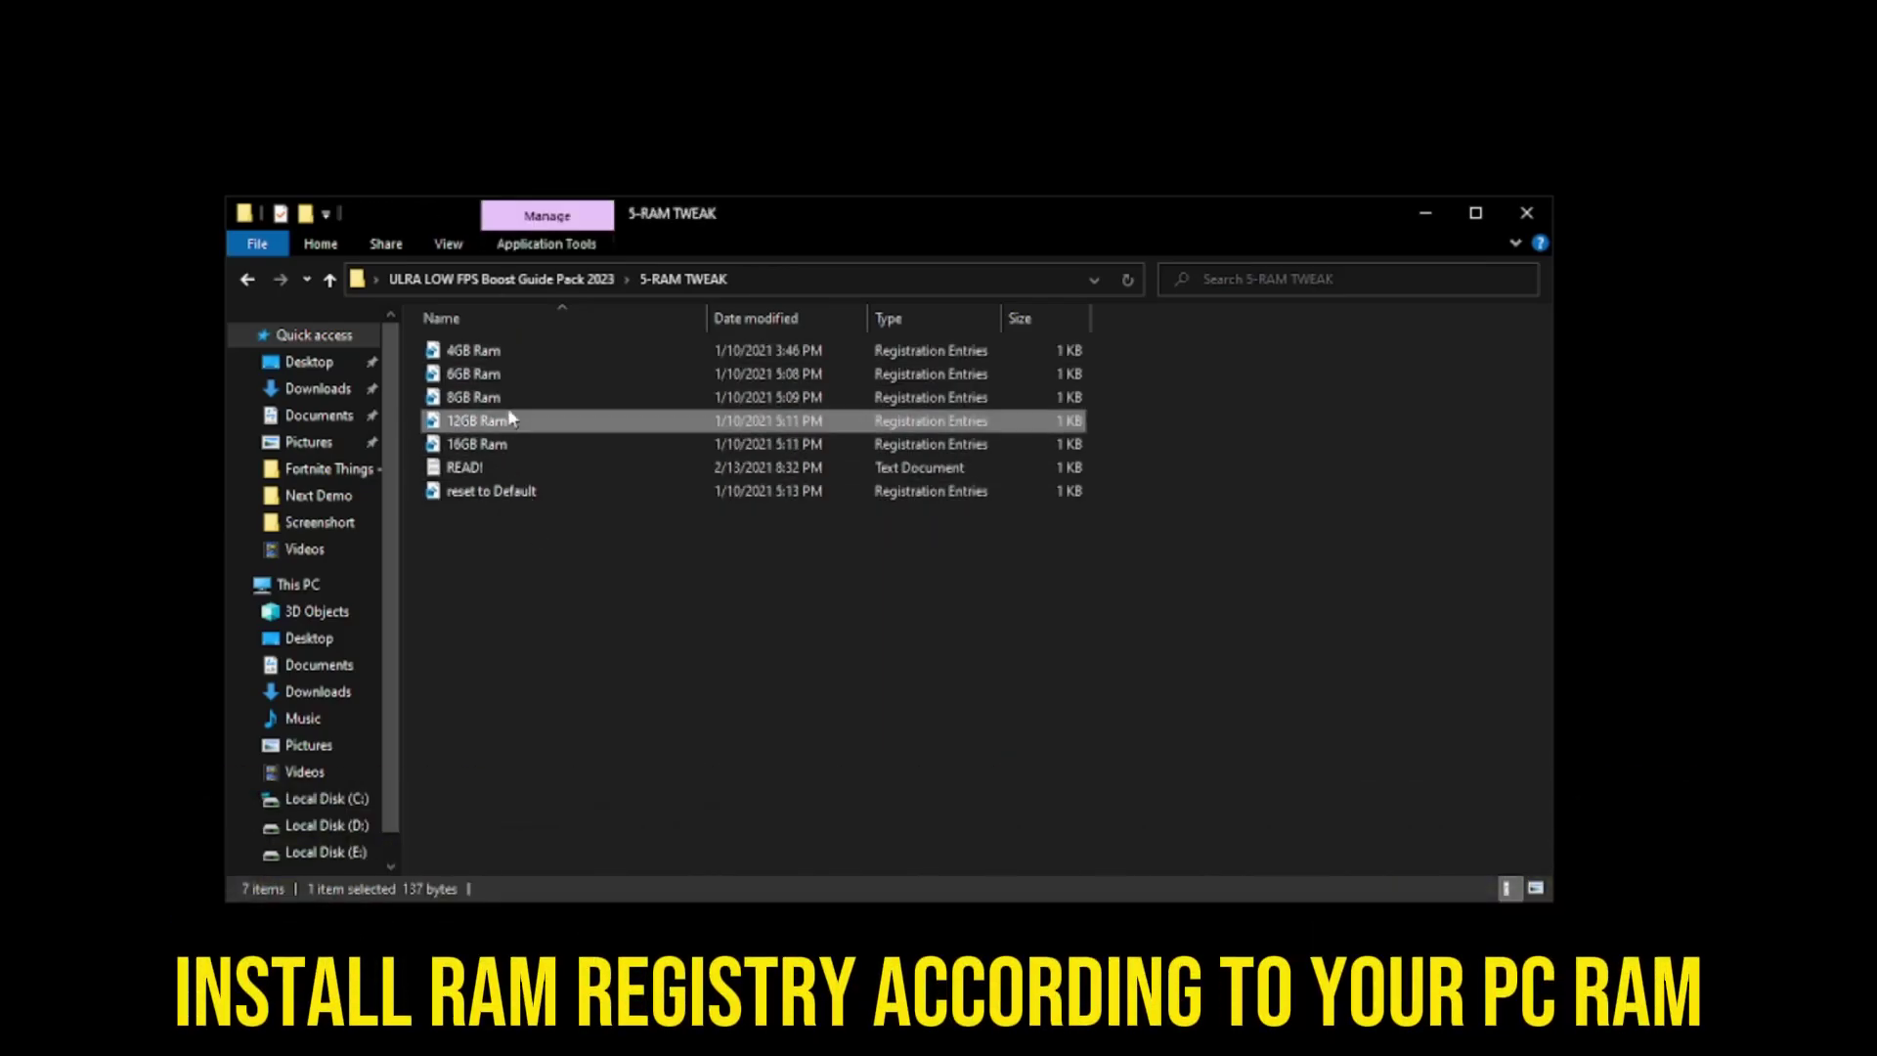
pyautogui.click(519, 356)
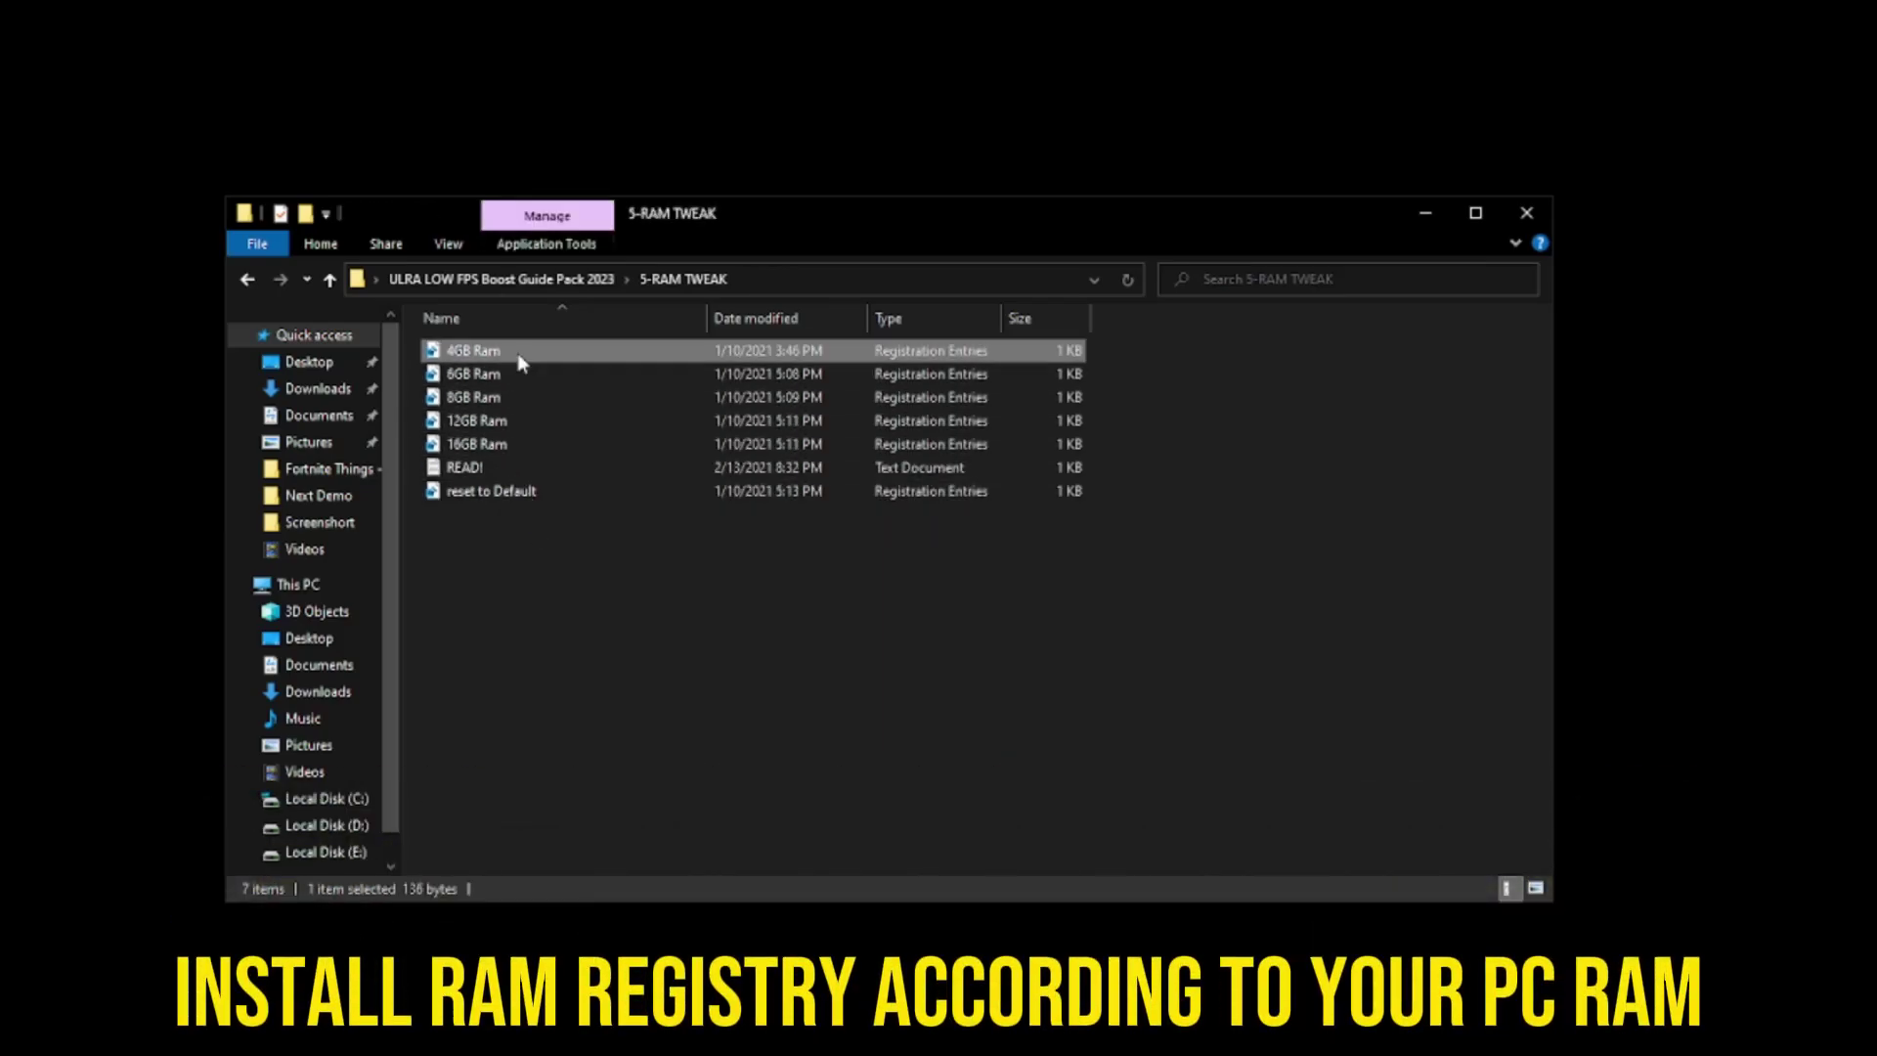
pyautogui.click(549, 511)
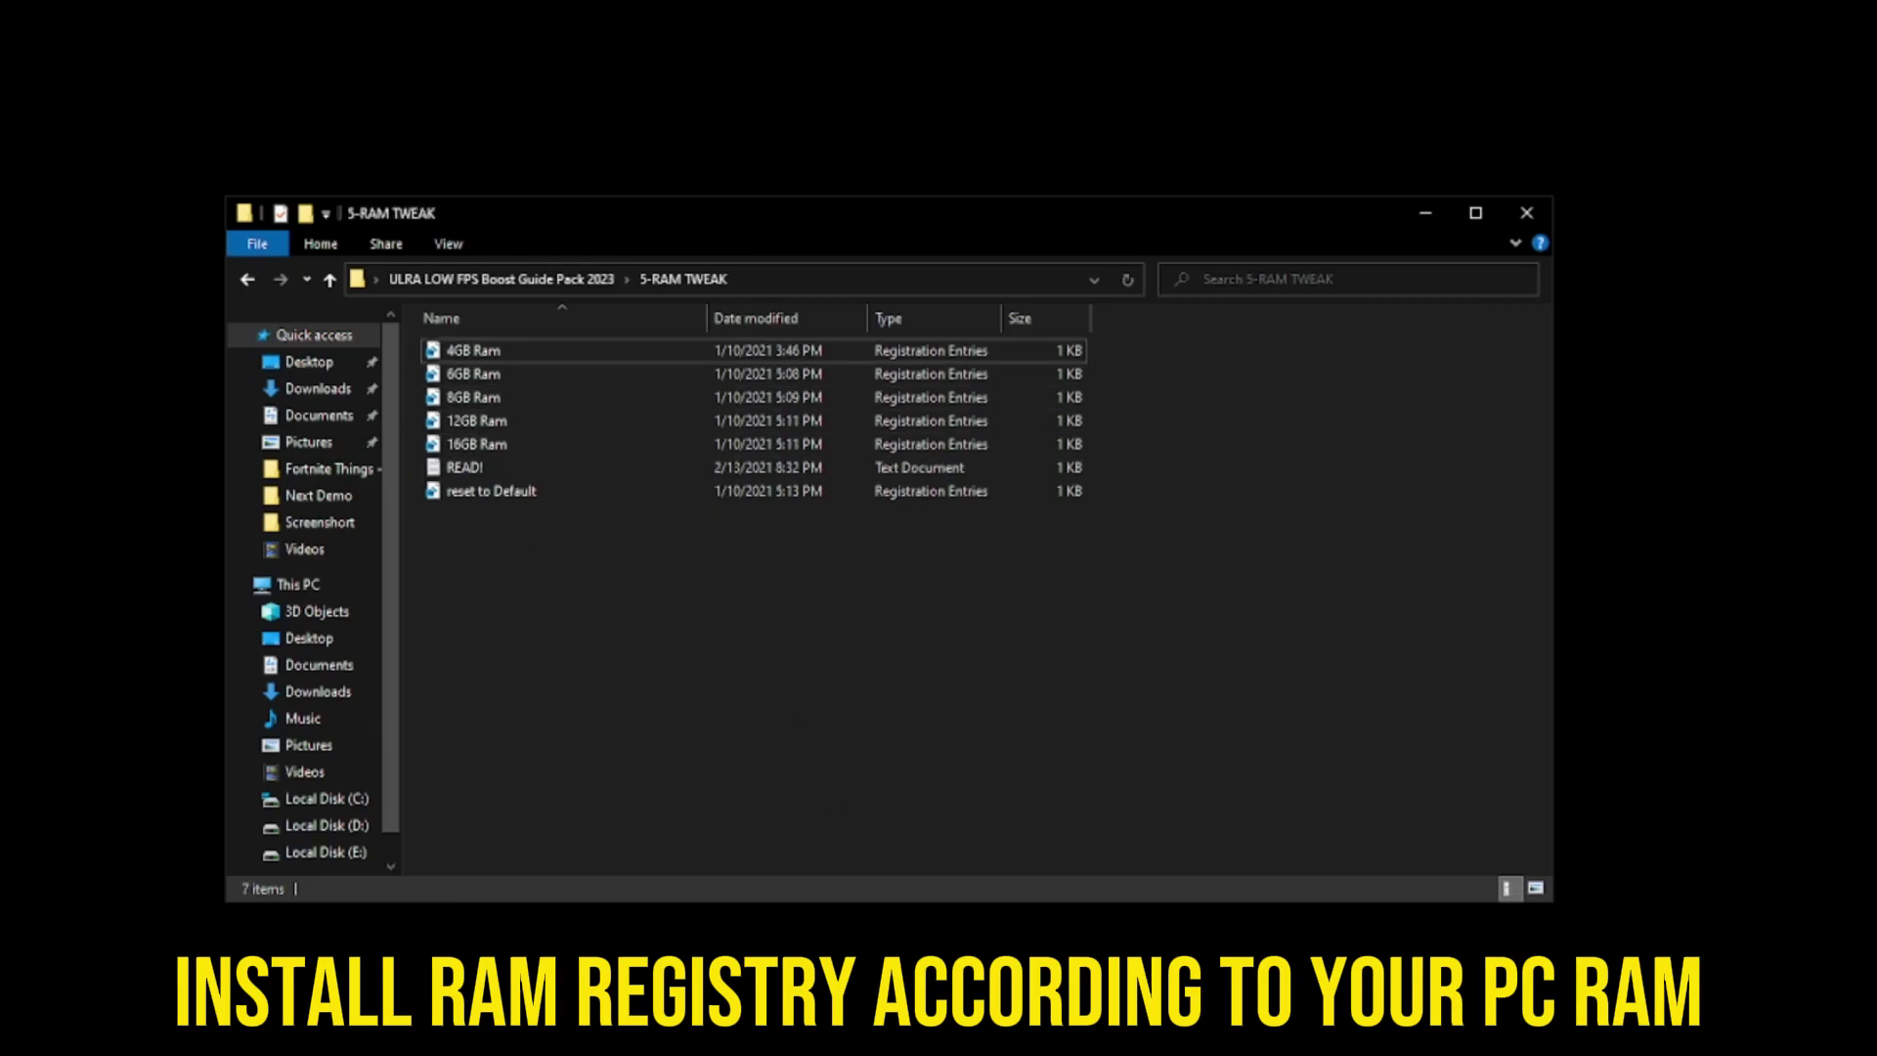
# - Check the PC's installed memory in Task Manager's performance details, and close Task Manager
pyautogui.rightClick(1099, 1034)
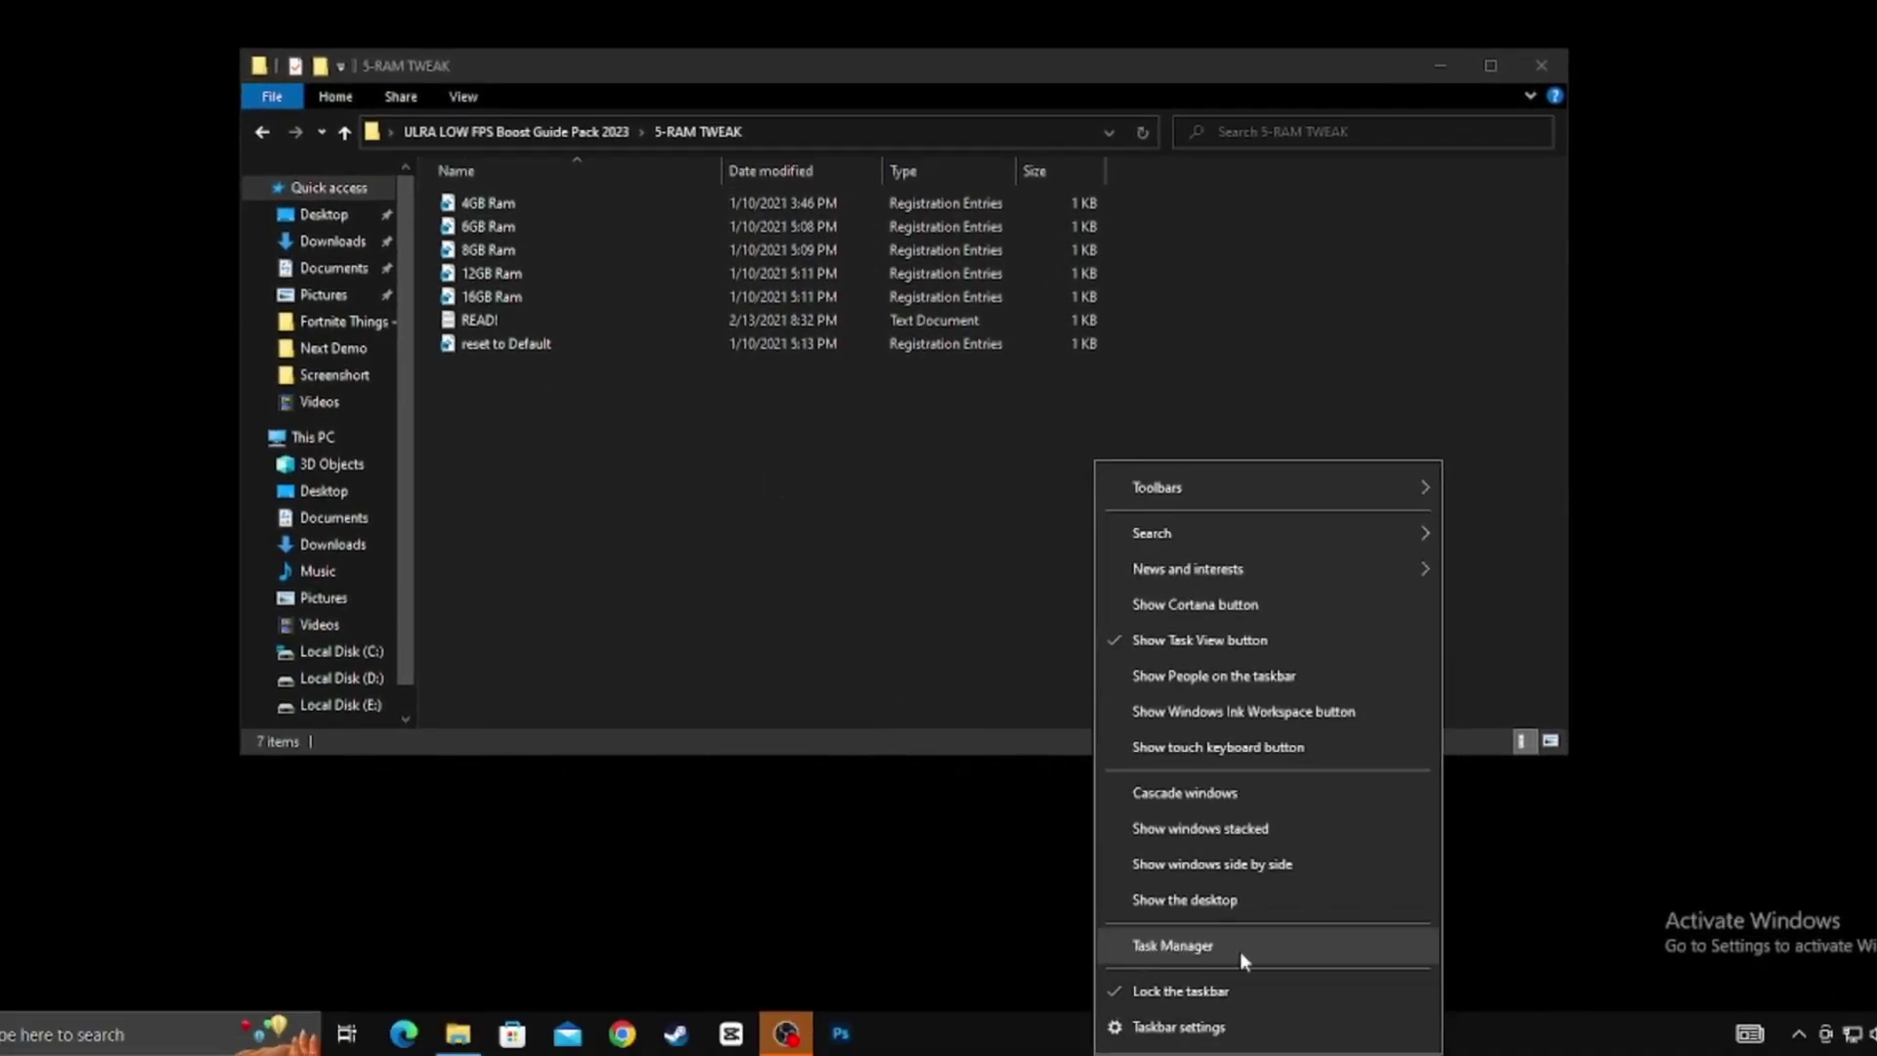
pyautogui.click(1173, 945)
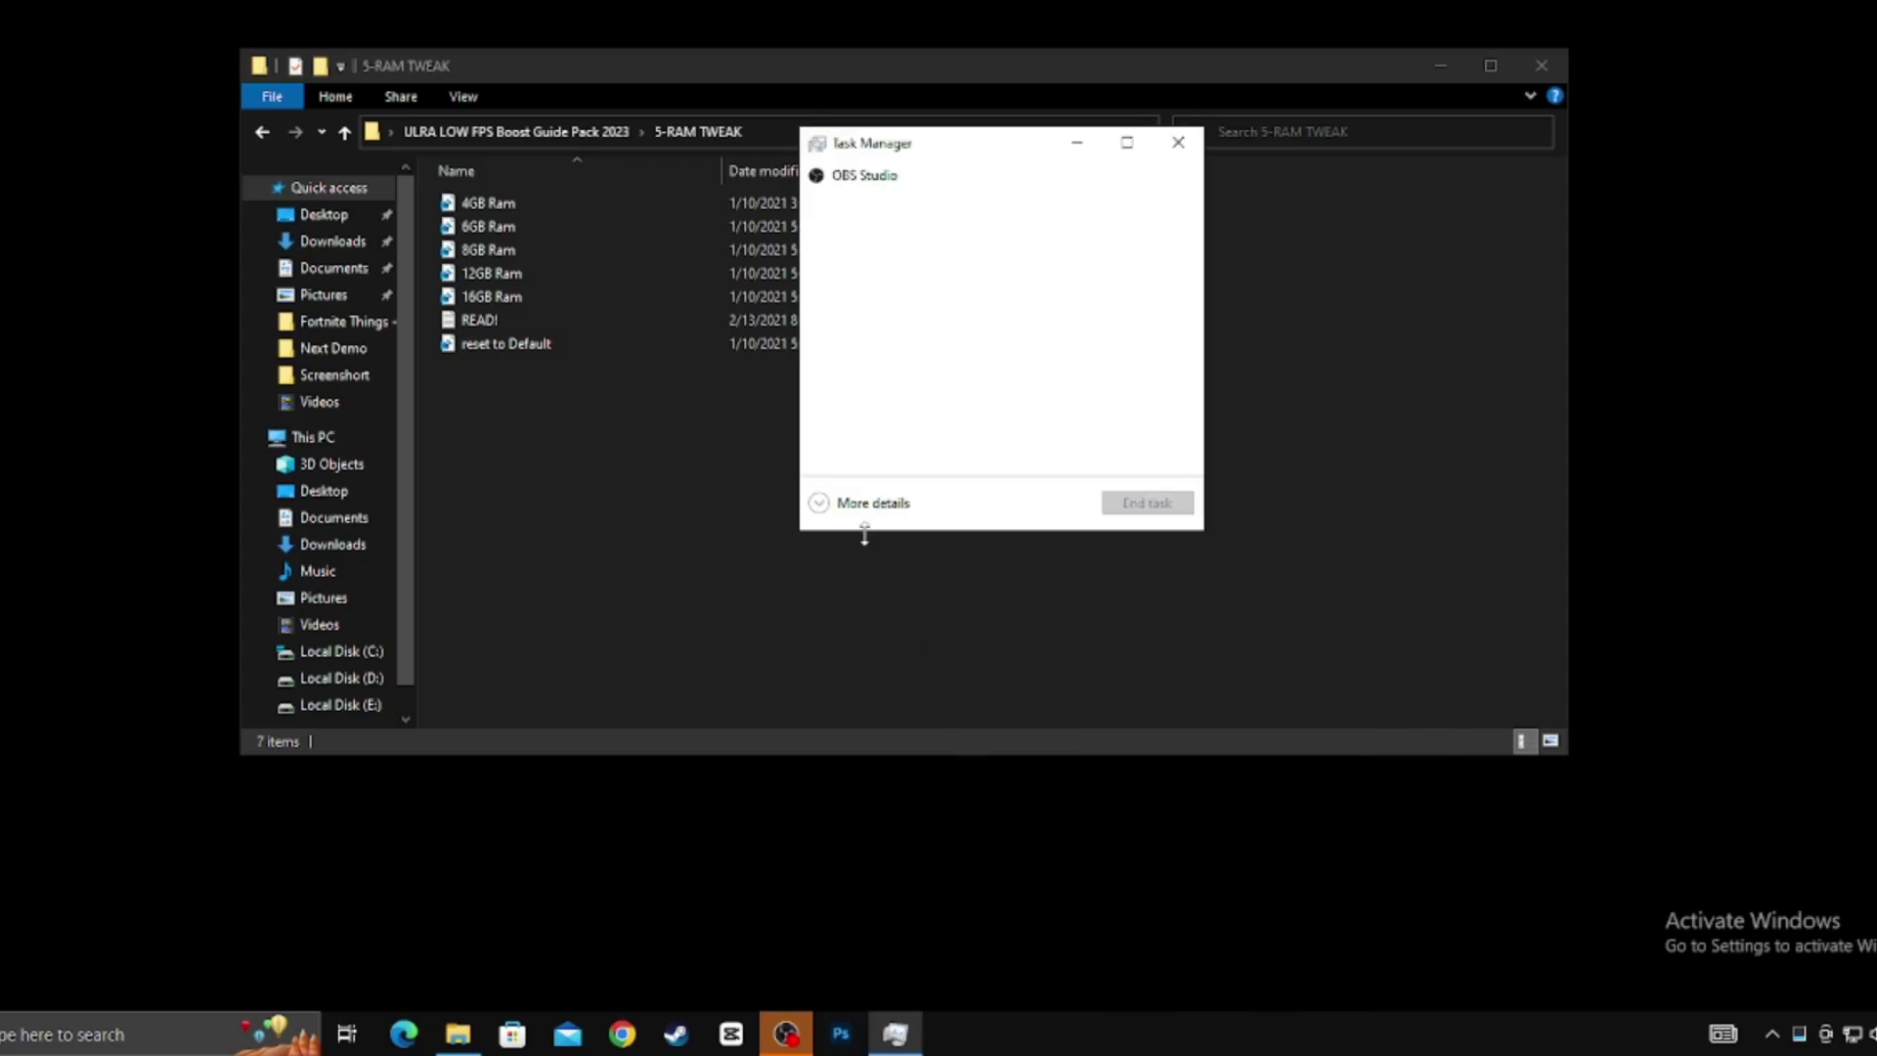
pyautogui.click(821, 503)
pyautogui.click(916, 199)
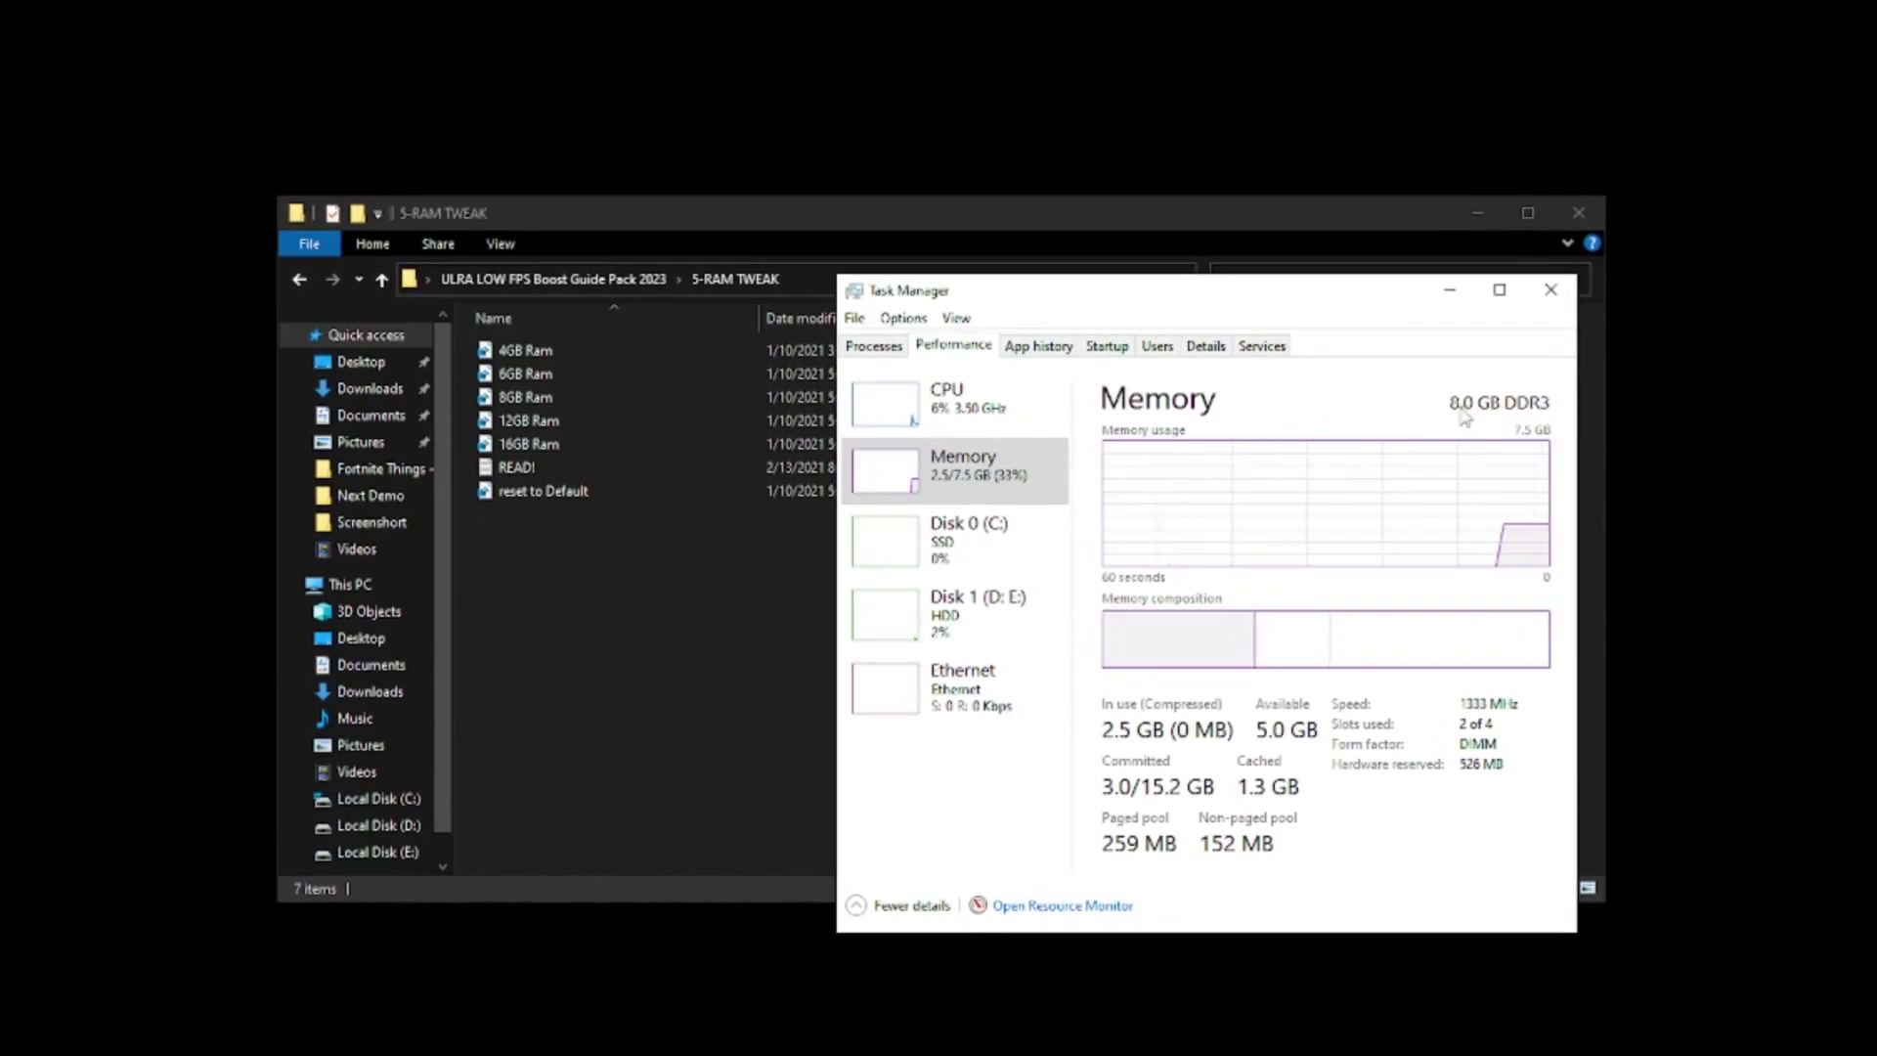
pyautogui.moveTo(1339, 308); pyautogui.dragTo(1348, 262)
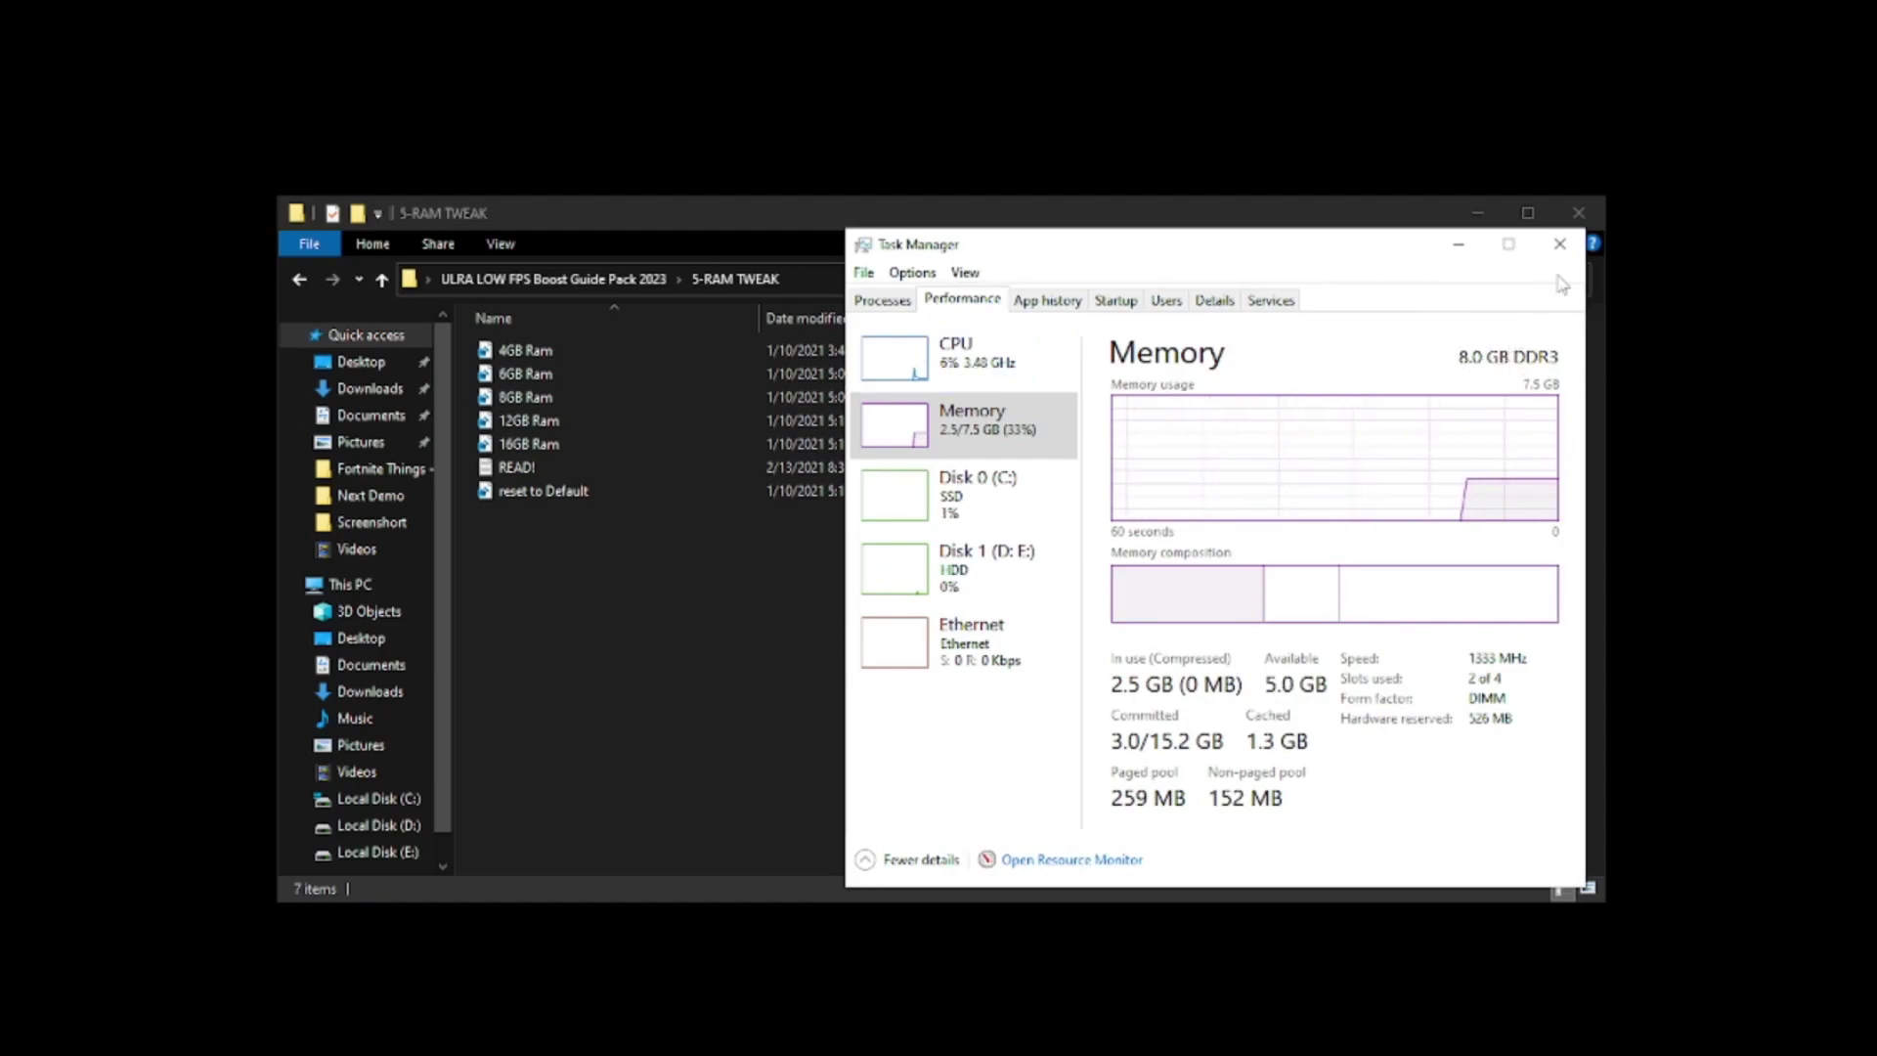
pyautogui.click(1559, 243)
# - Look at the Merge action for the 8GB Ram registry file, and dismiss it
pyautogui.click(524, 397)
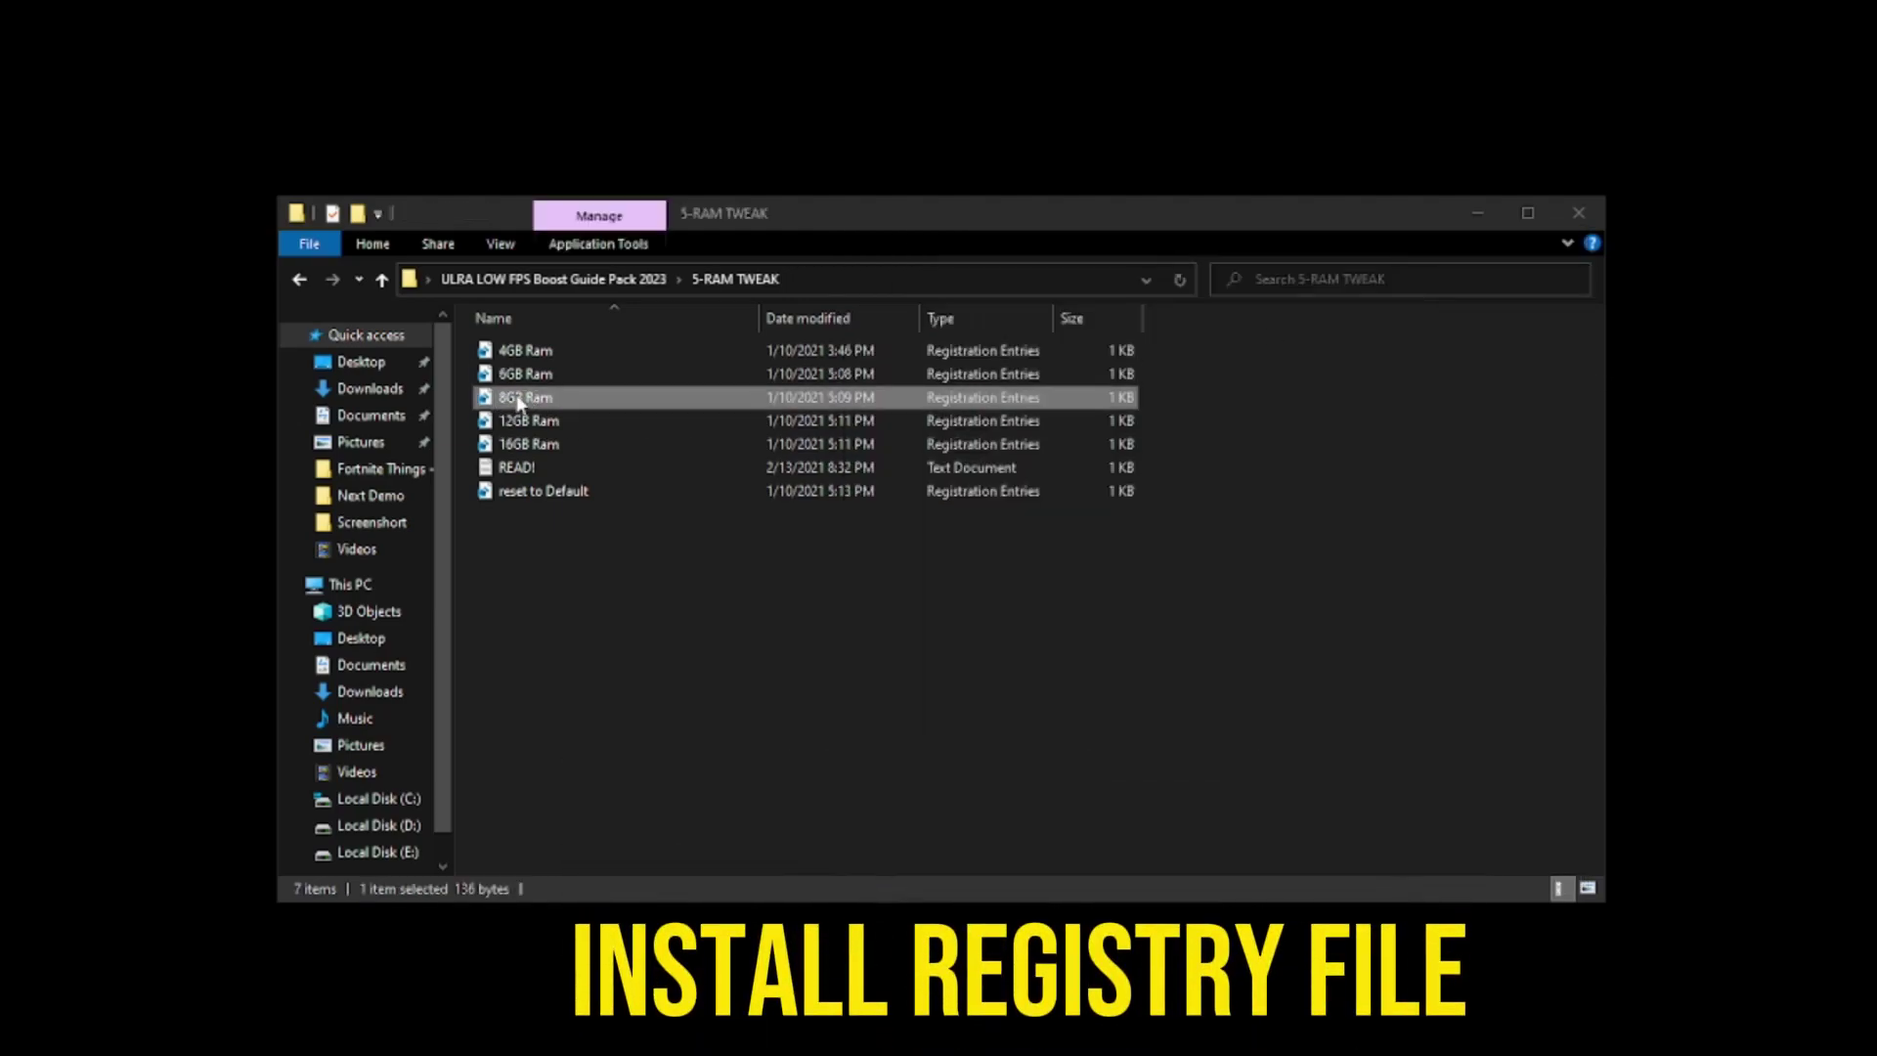
pyautogui.rightClick(528, 405)
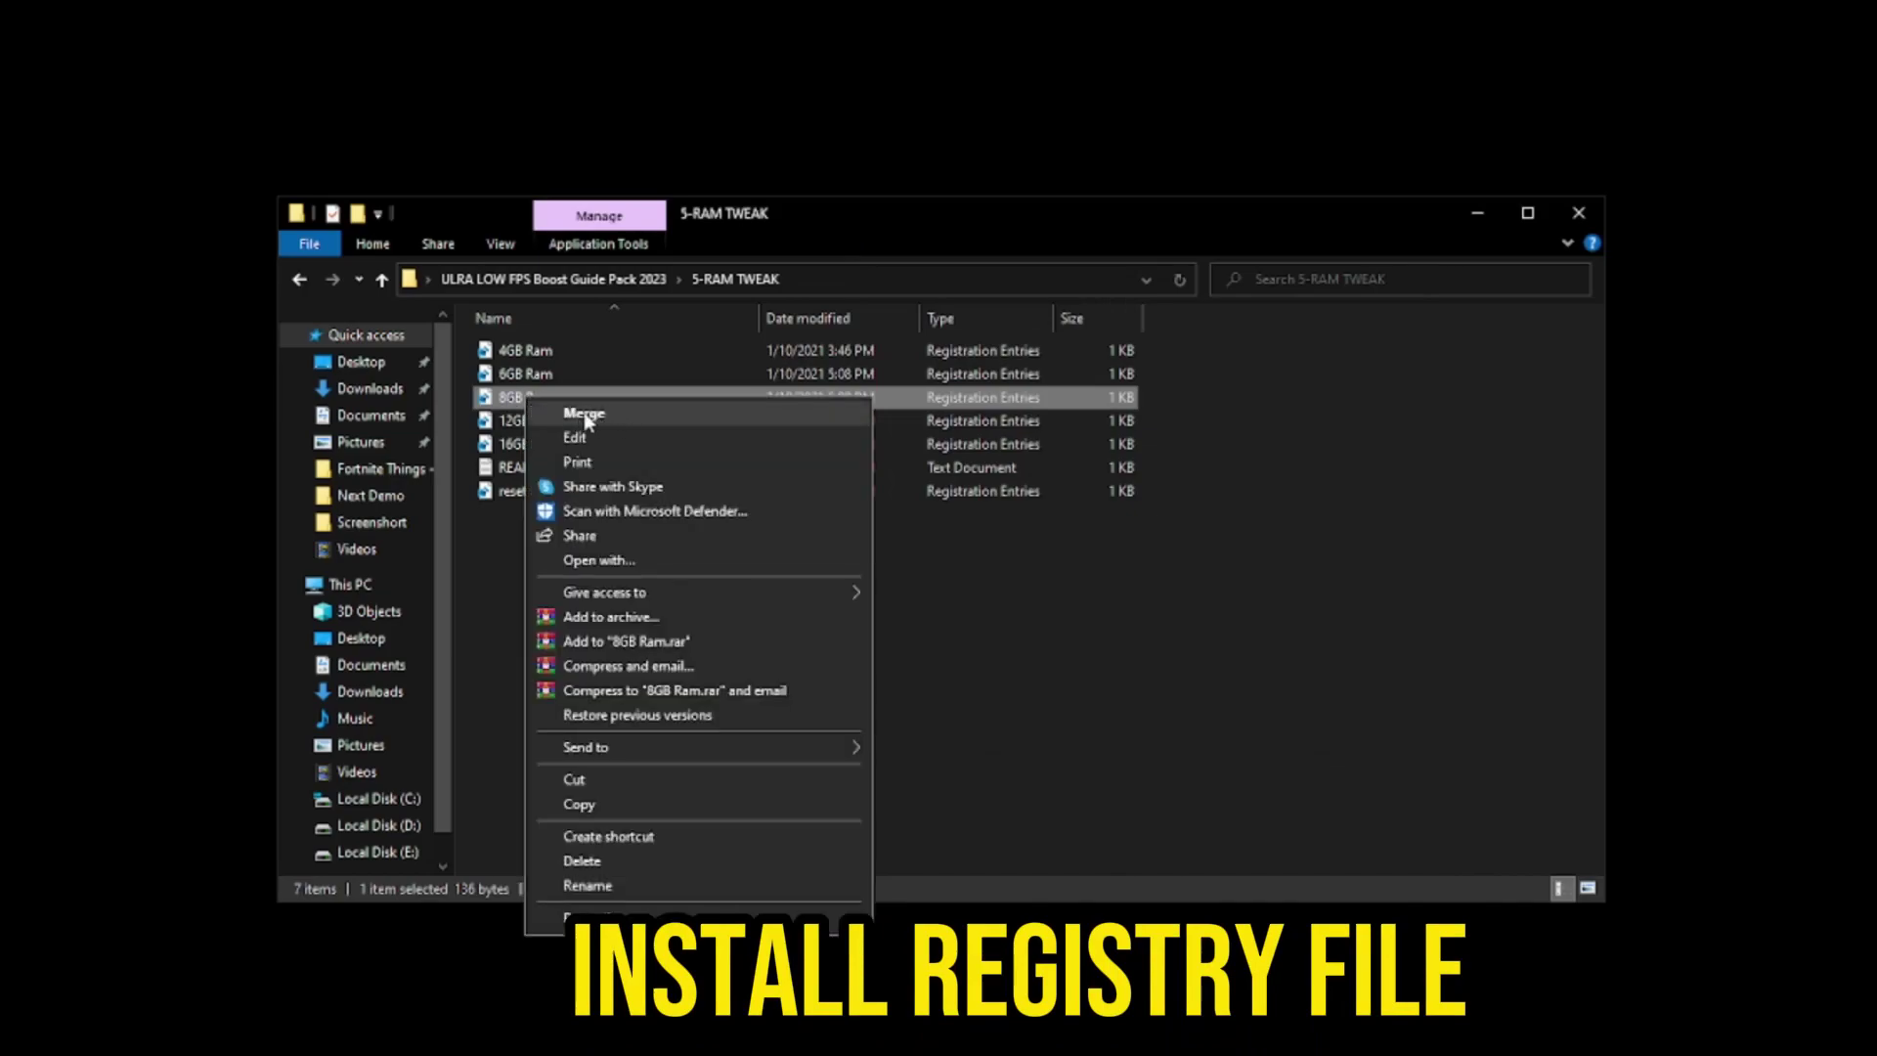
pyautogui.click(982, 559)
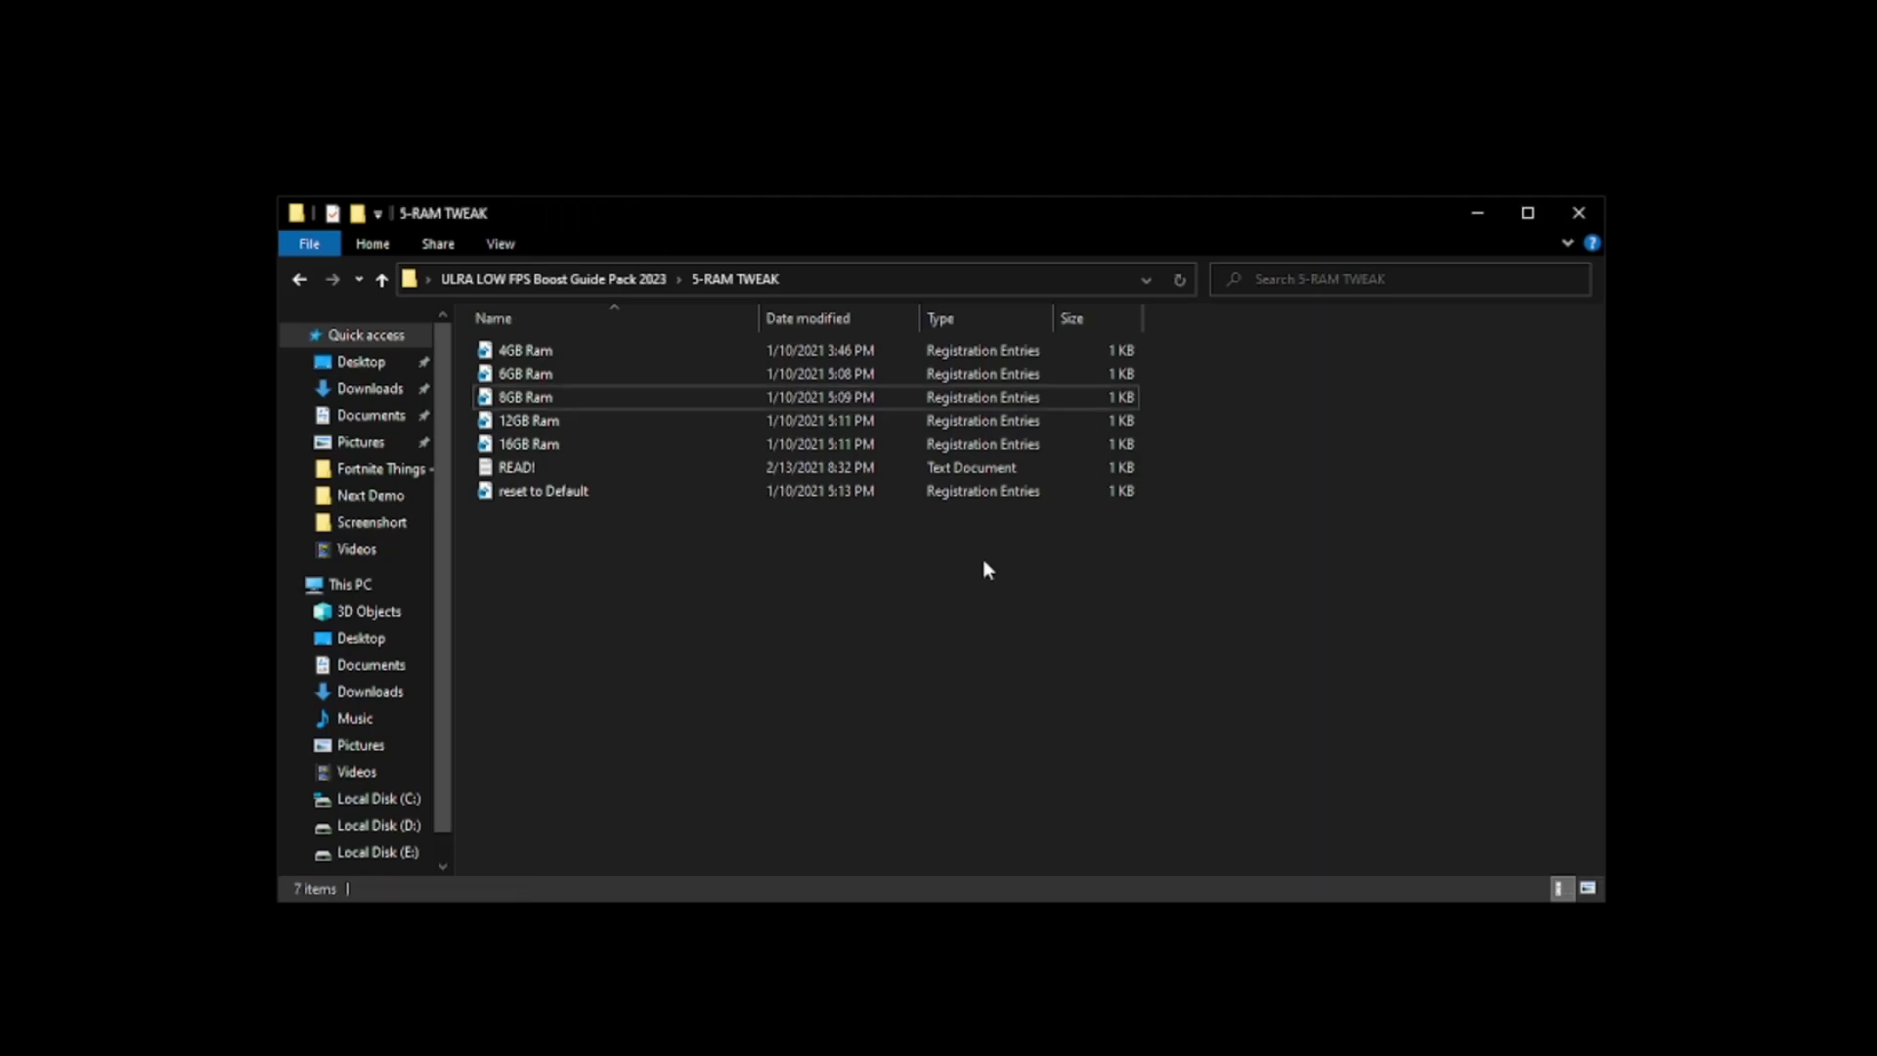
# - Return to the pack's main folder and open the 6-REGISTRY TWEAK folder
pyautogui.click(538, 281)
pyautogui.click(553, 470)
pyautogui.rightClick(549, 467)
pyautogui.click(596, 483)
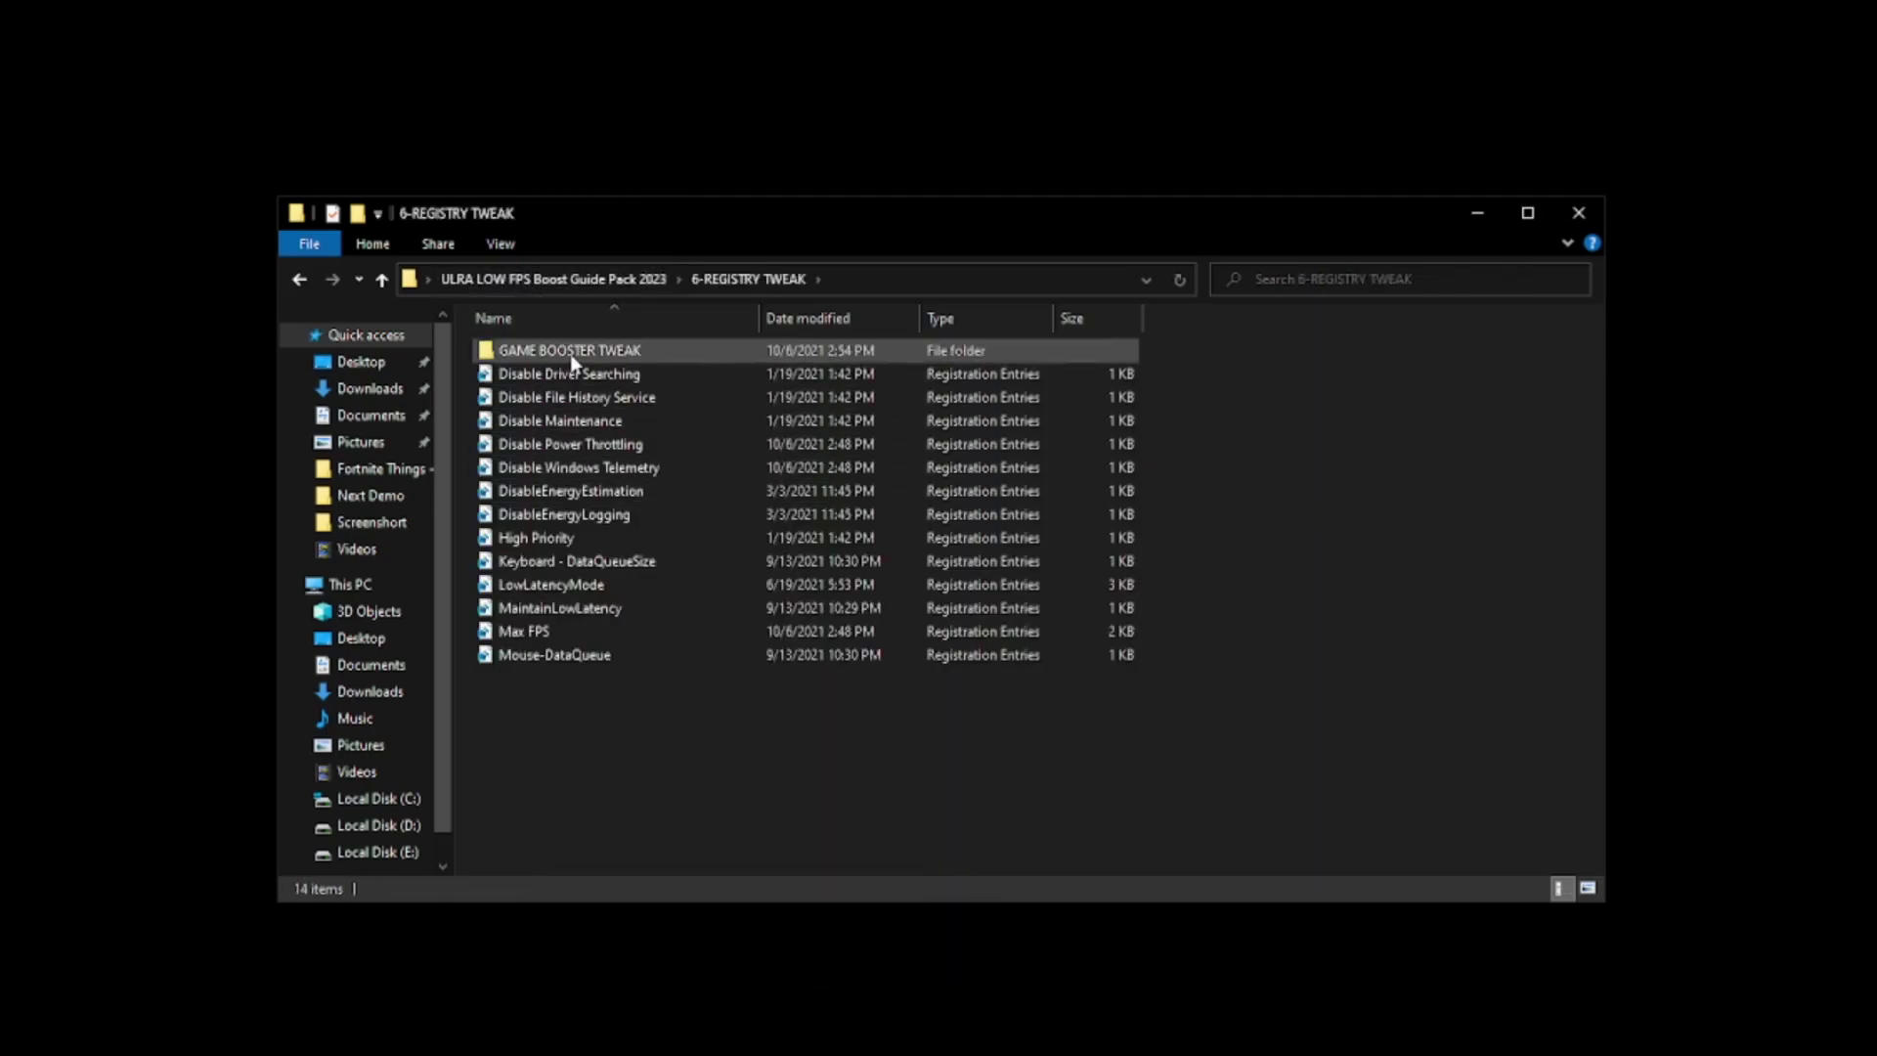
# - Look at the Merge action for the Disable Driver Searching and Disable File History Service registry files, dismissing it each time
pyautogui.click(580, 380)
pyautogui.rightClick(580, 383)
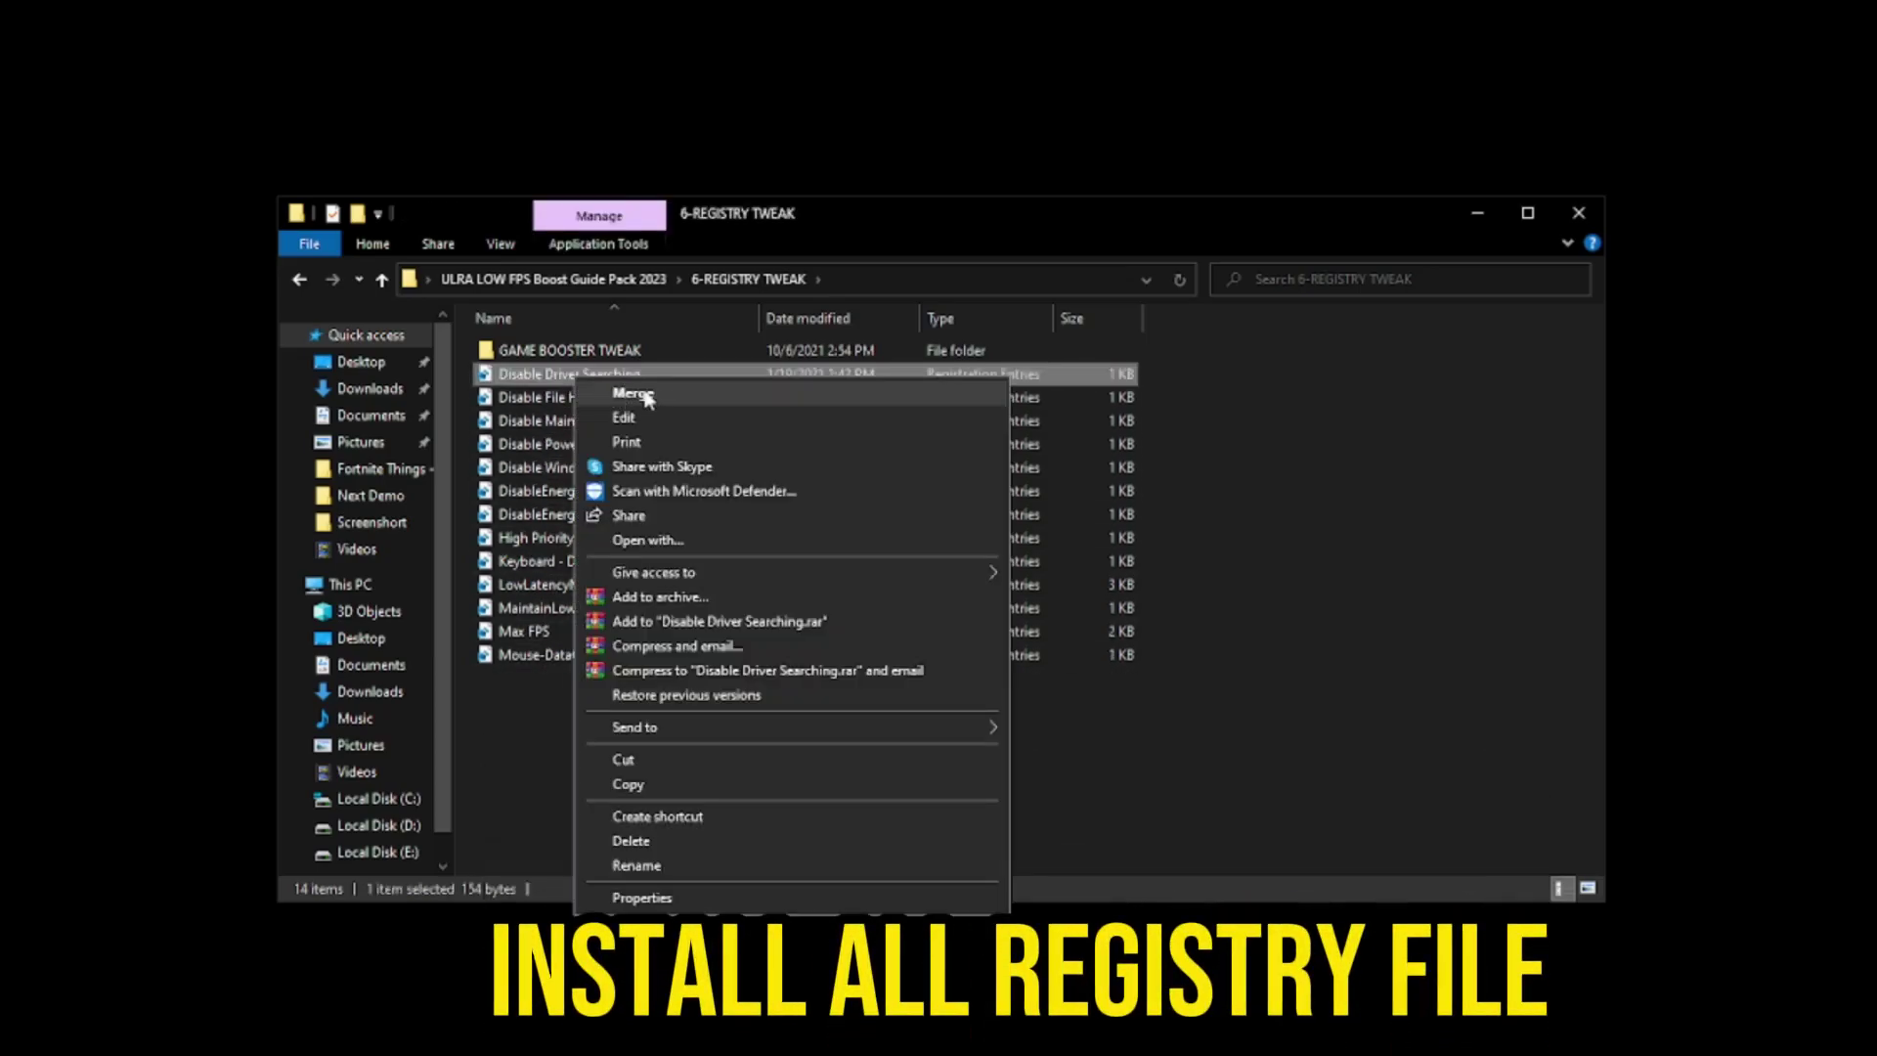
pyautogui.click(536, 698)
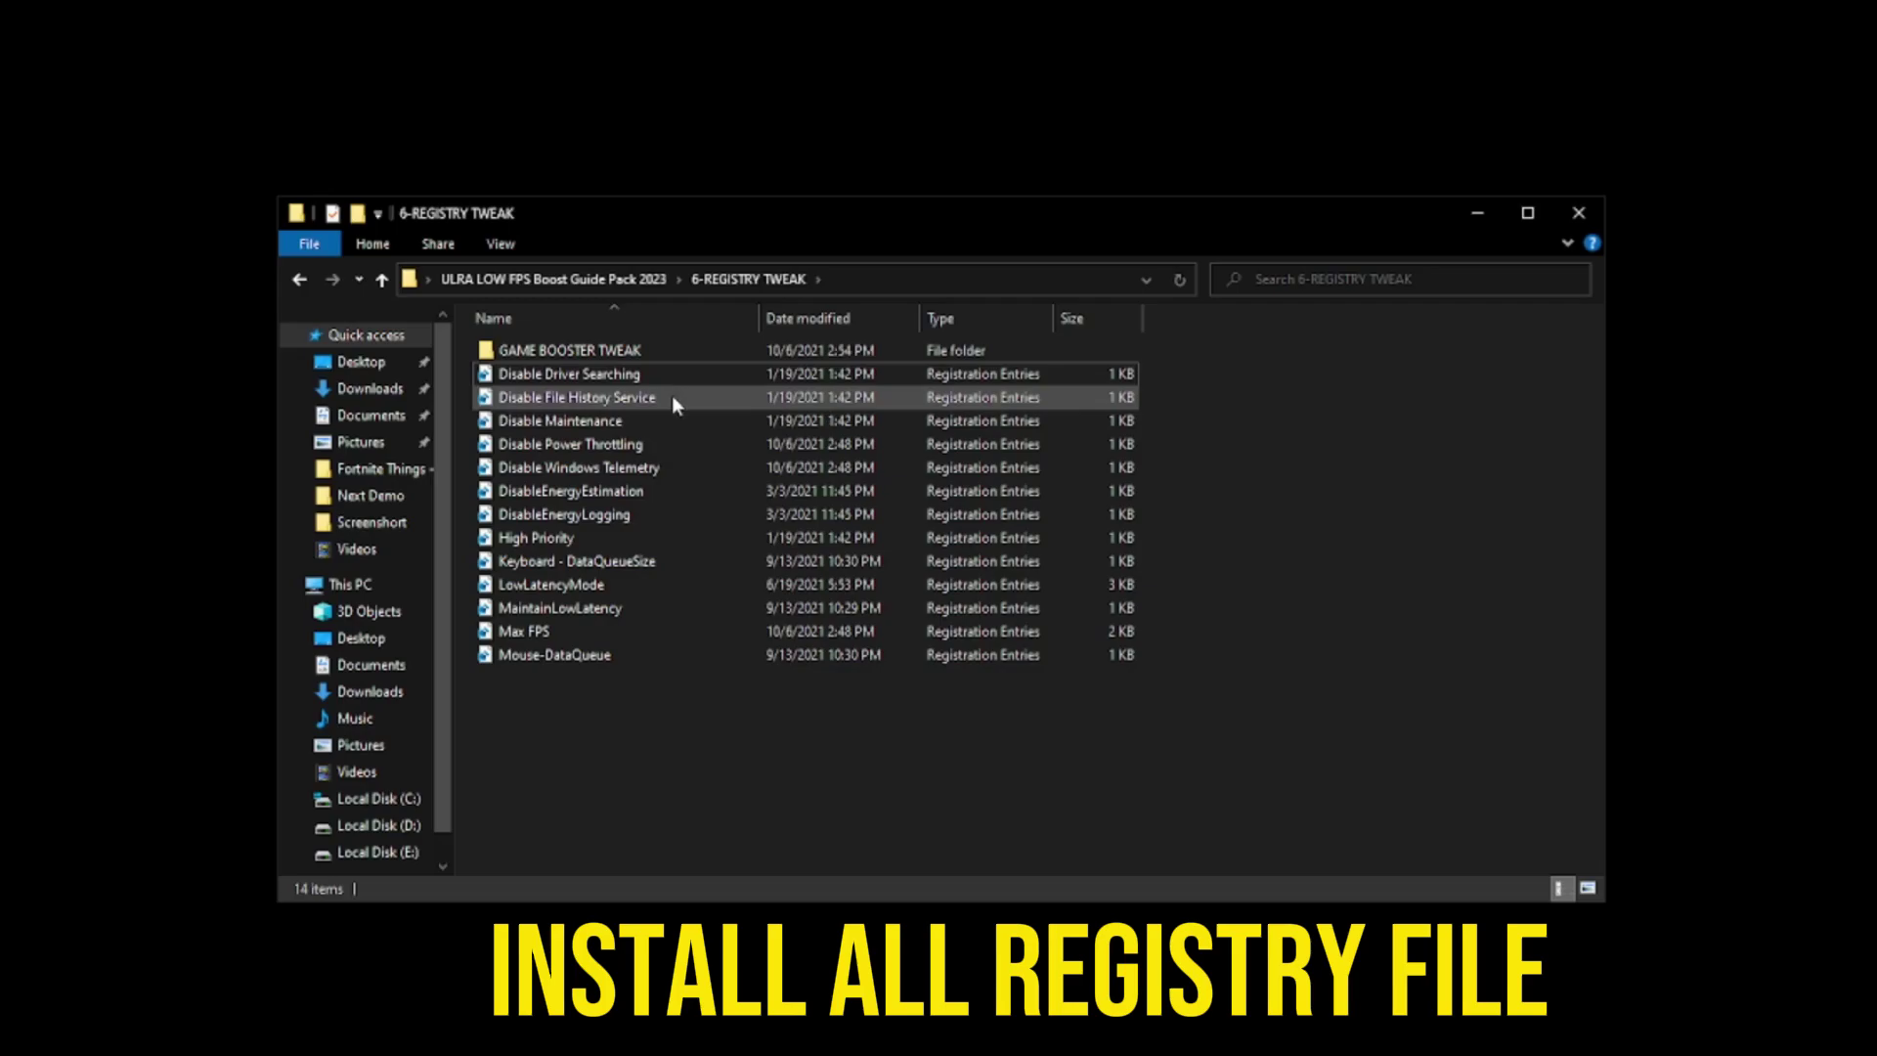
pyautogui.click(672, 399)
pyautogui.rightClick(671, 402)
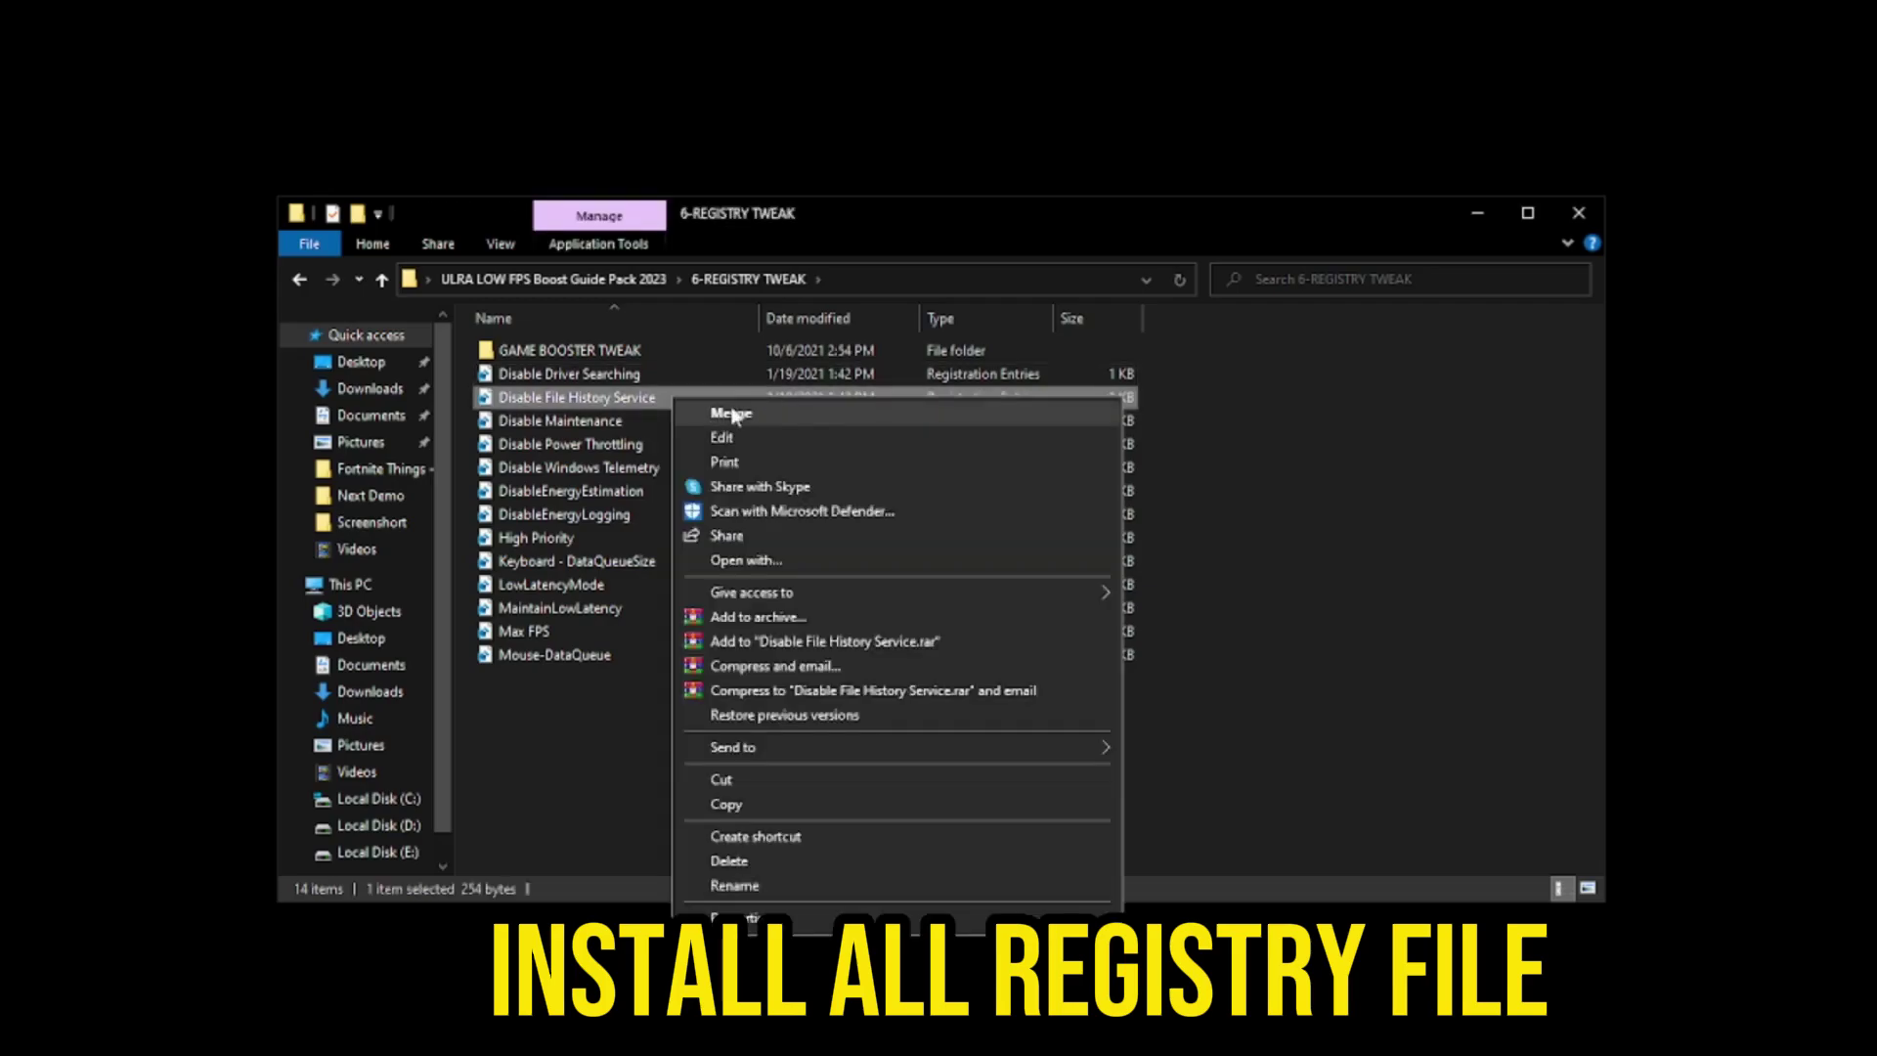
pyautogui.click(532, 692)
# - Look at the Merge action for the Disable Maintenance and Disable Power Throttling registry files, dismissing it each time
pyautogui.click(678, 425)
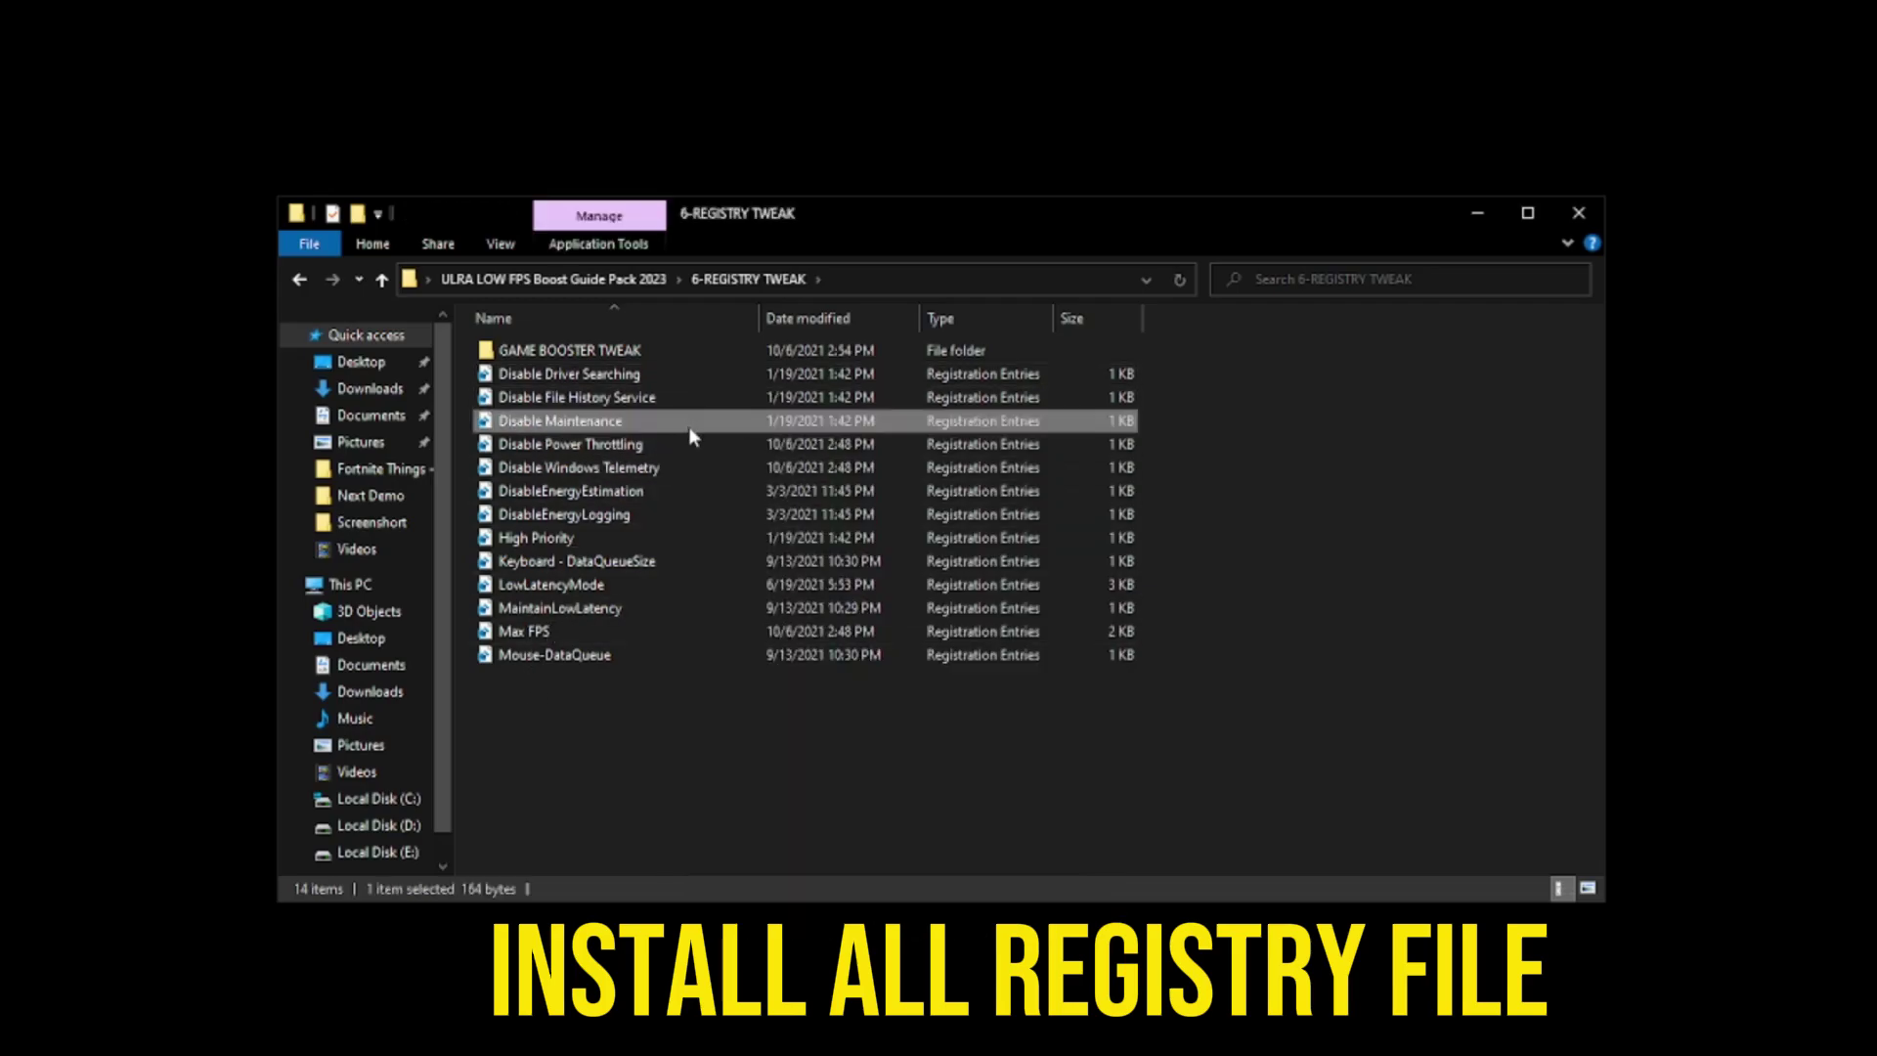
pyautogui.rightClick(688, 425)
pyautogui.click(528, 684)
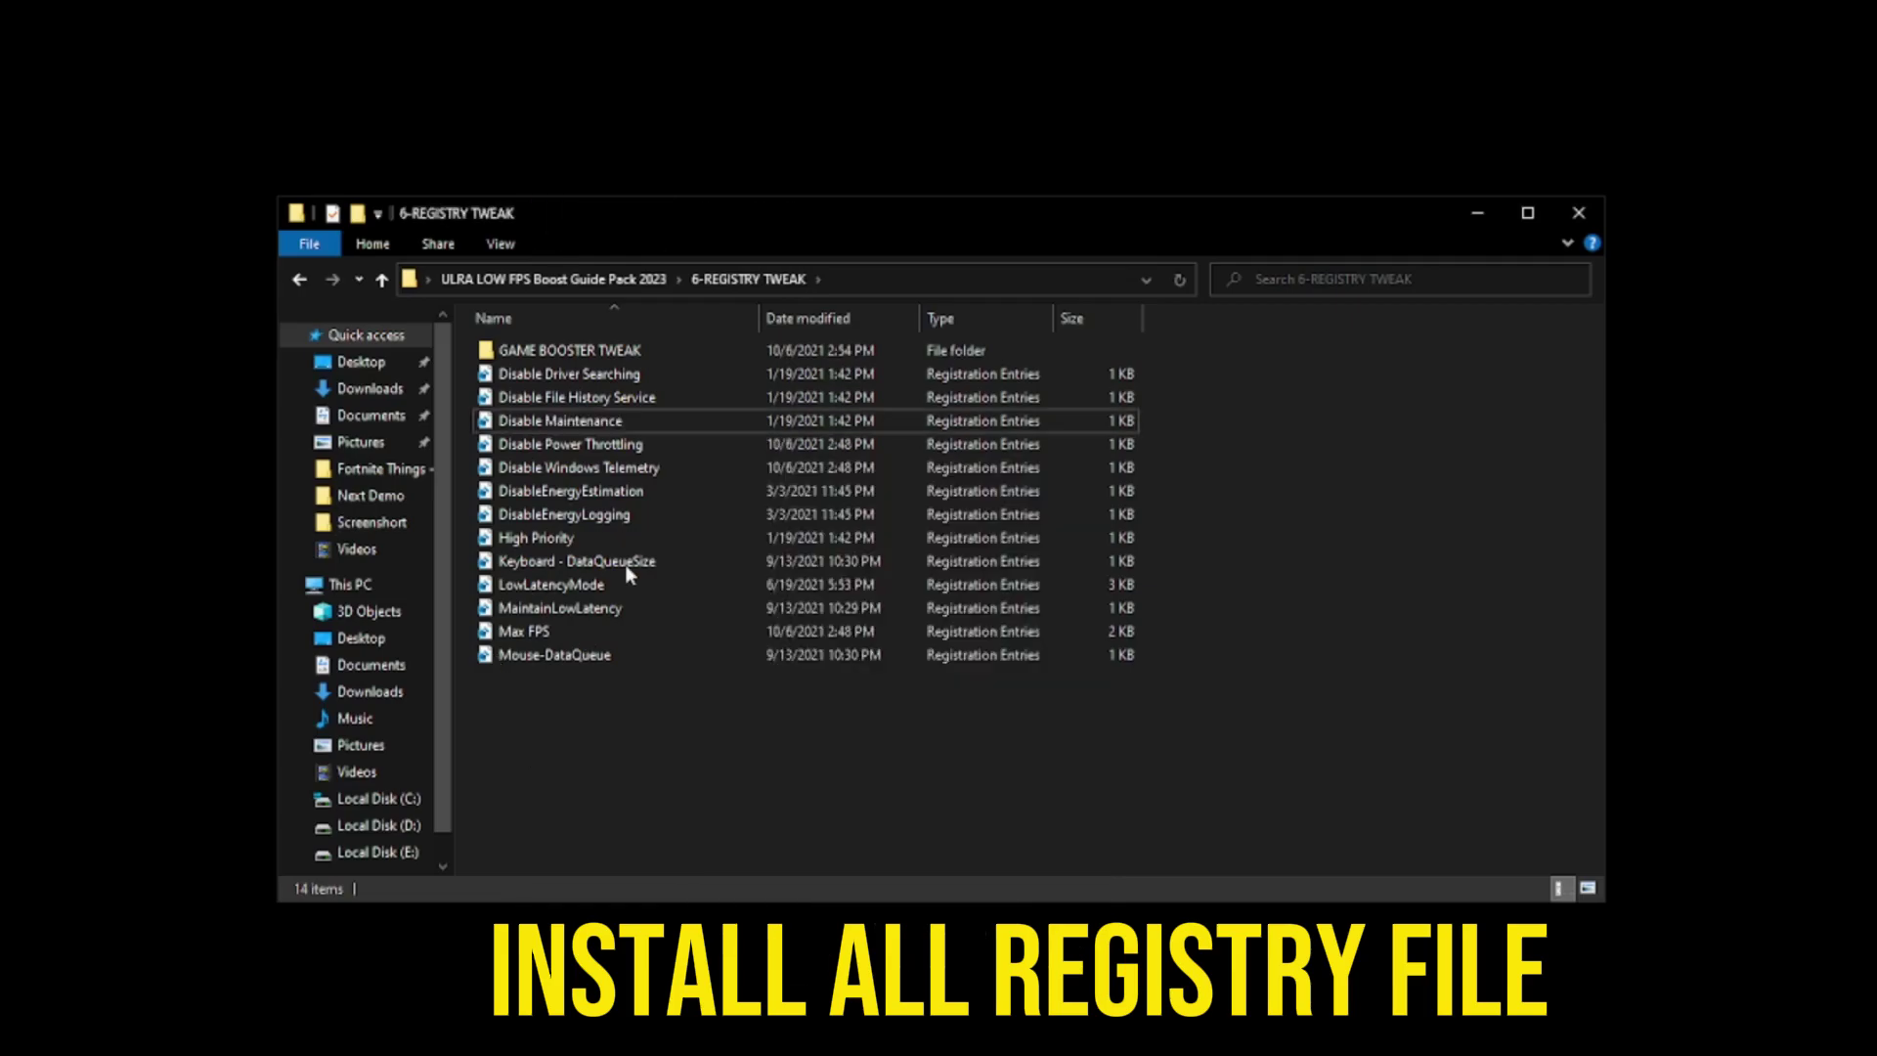
pyautogui.click(706, 447)
pyautogui.rightClick(707, 452)
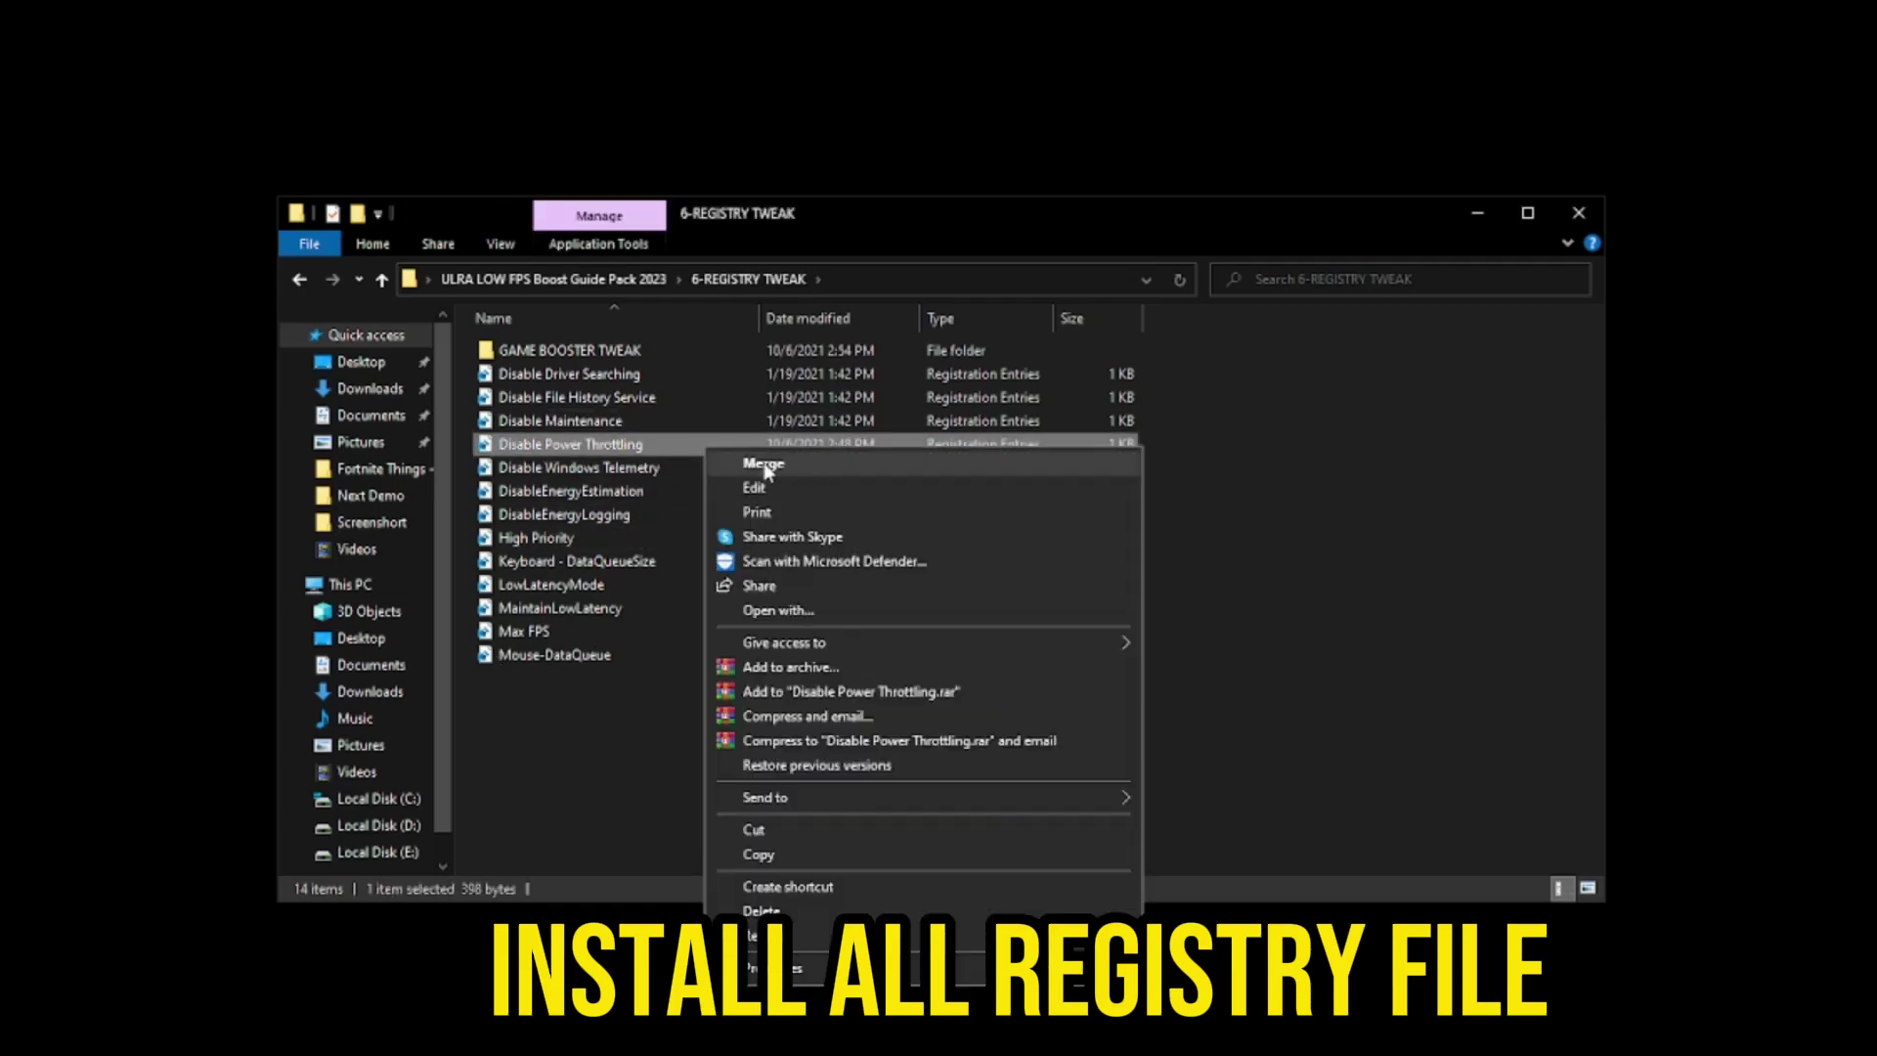
pyautogui.click(584, 735)
# - Look at the Merge action for the Disable Windows Telemetry and DisableEnergyEstimation registry files, dismissing it each time
pyautogui.click(739, 471)
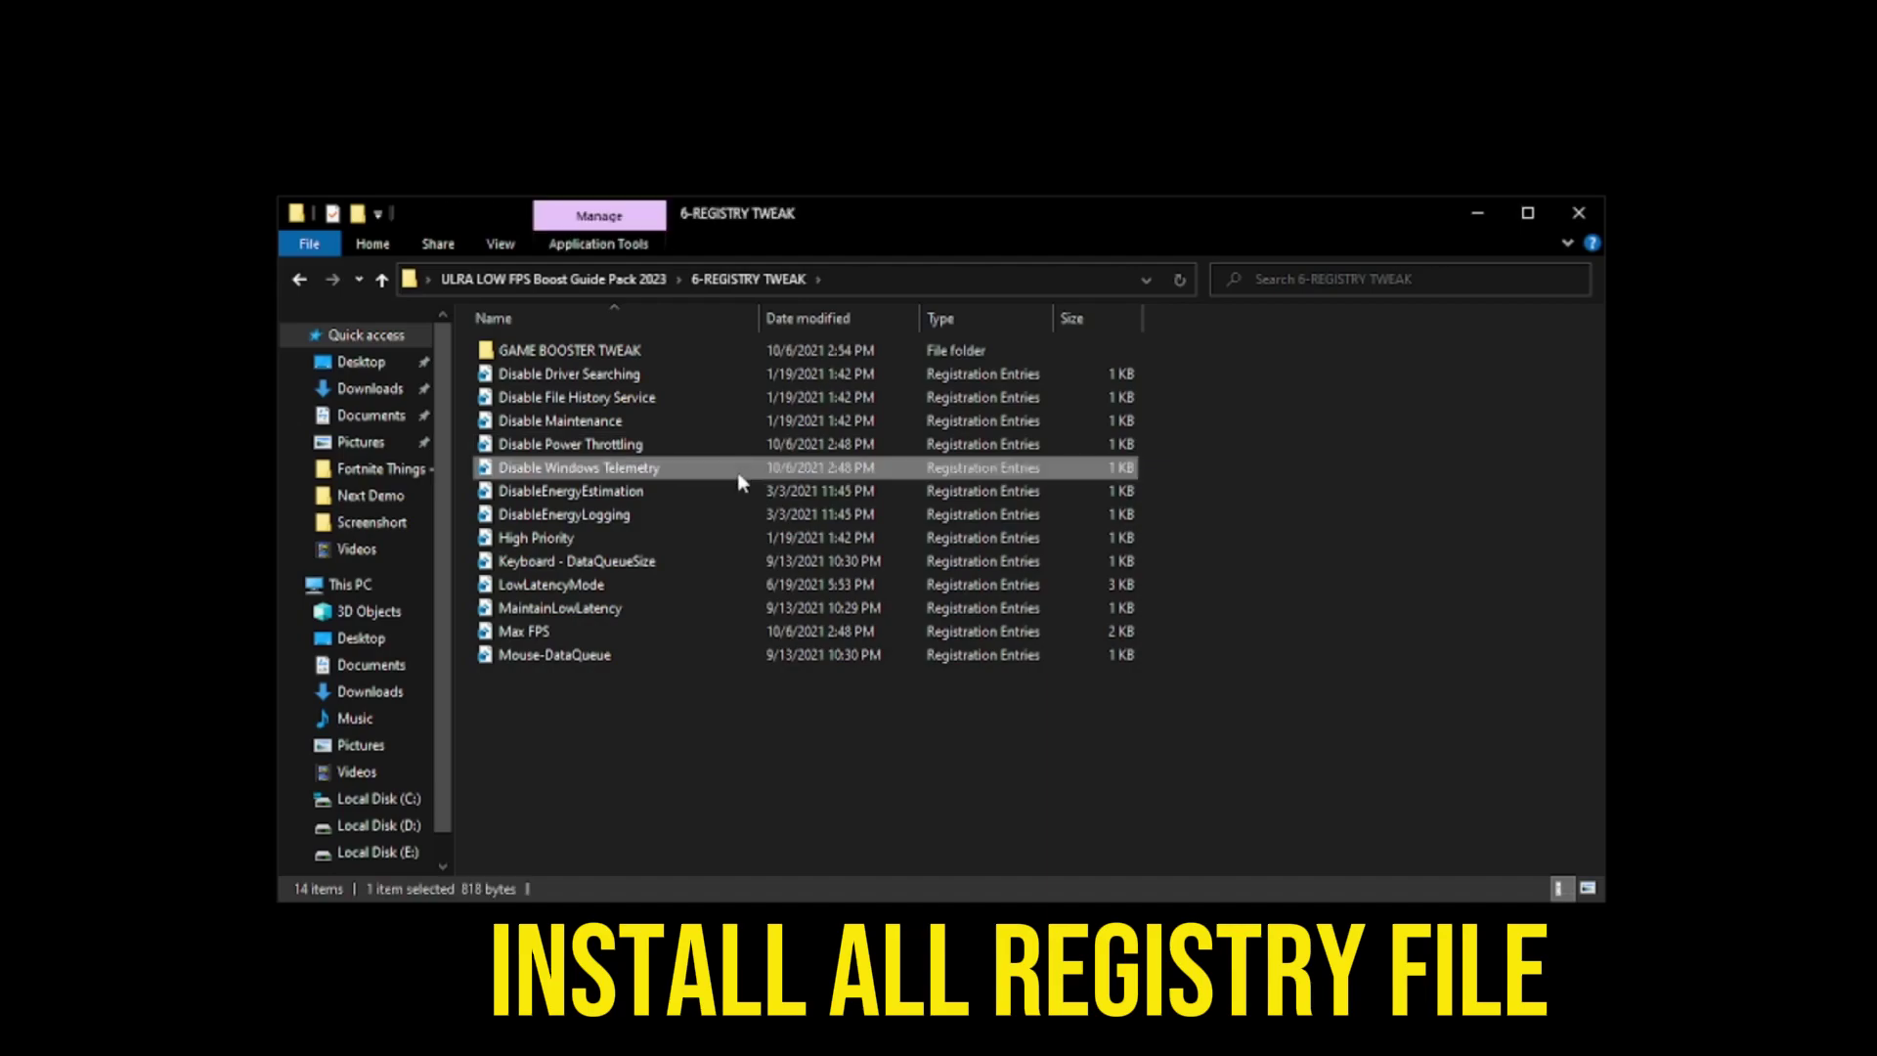
pyautogui.rightClick(736, 472)
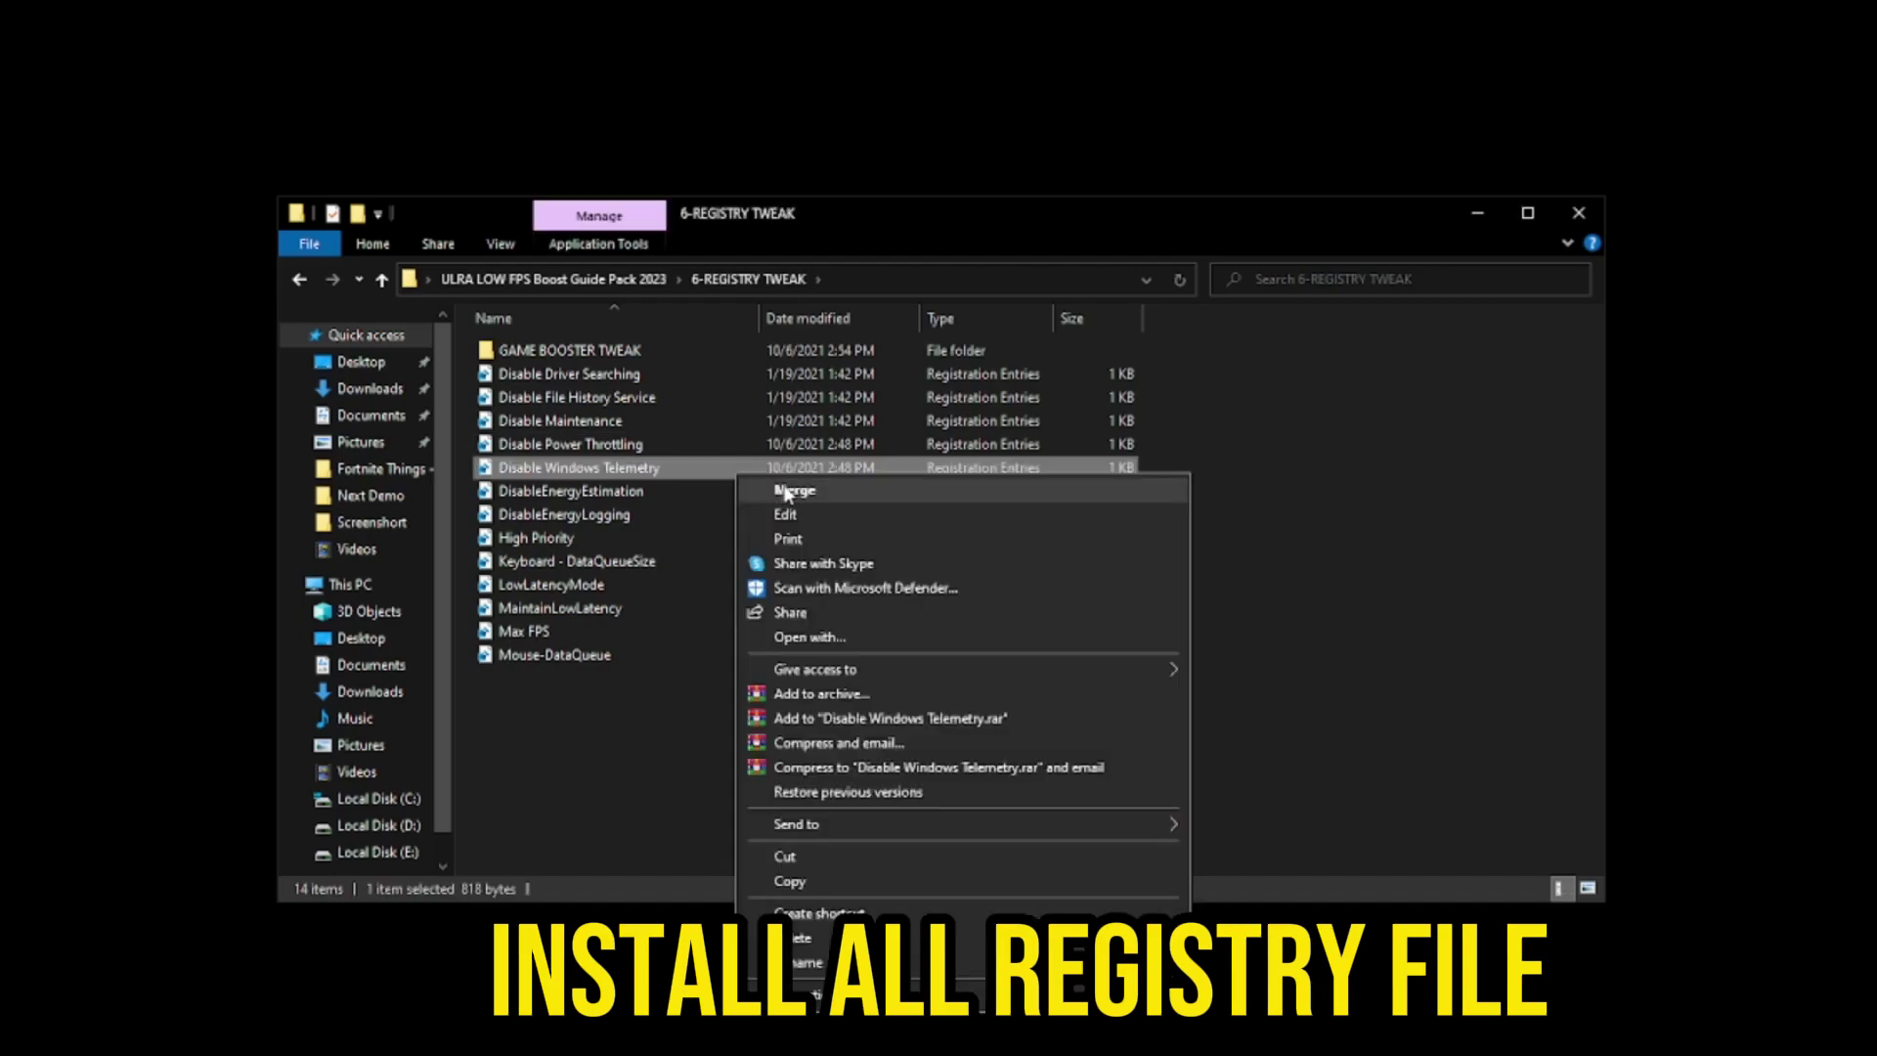
pyautogui.click(614, 704)
pyautogui.click(661, 496)
pyautogui.rightClick(662, 496)
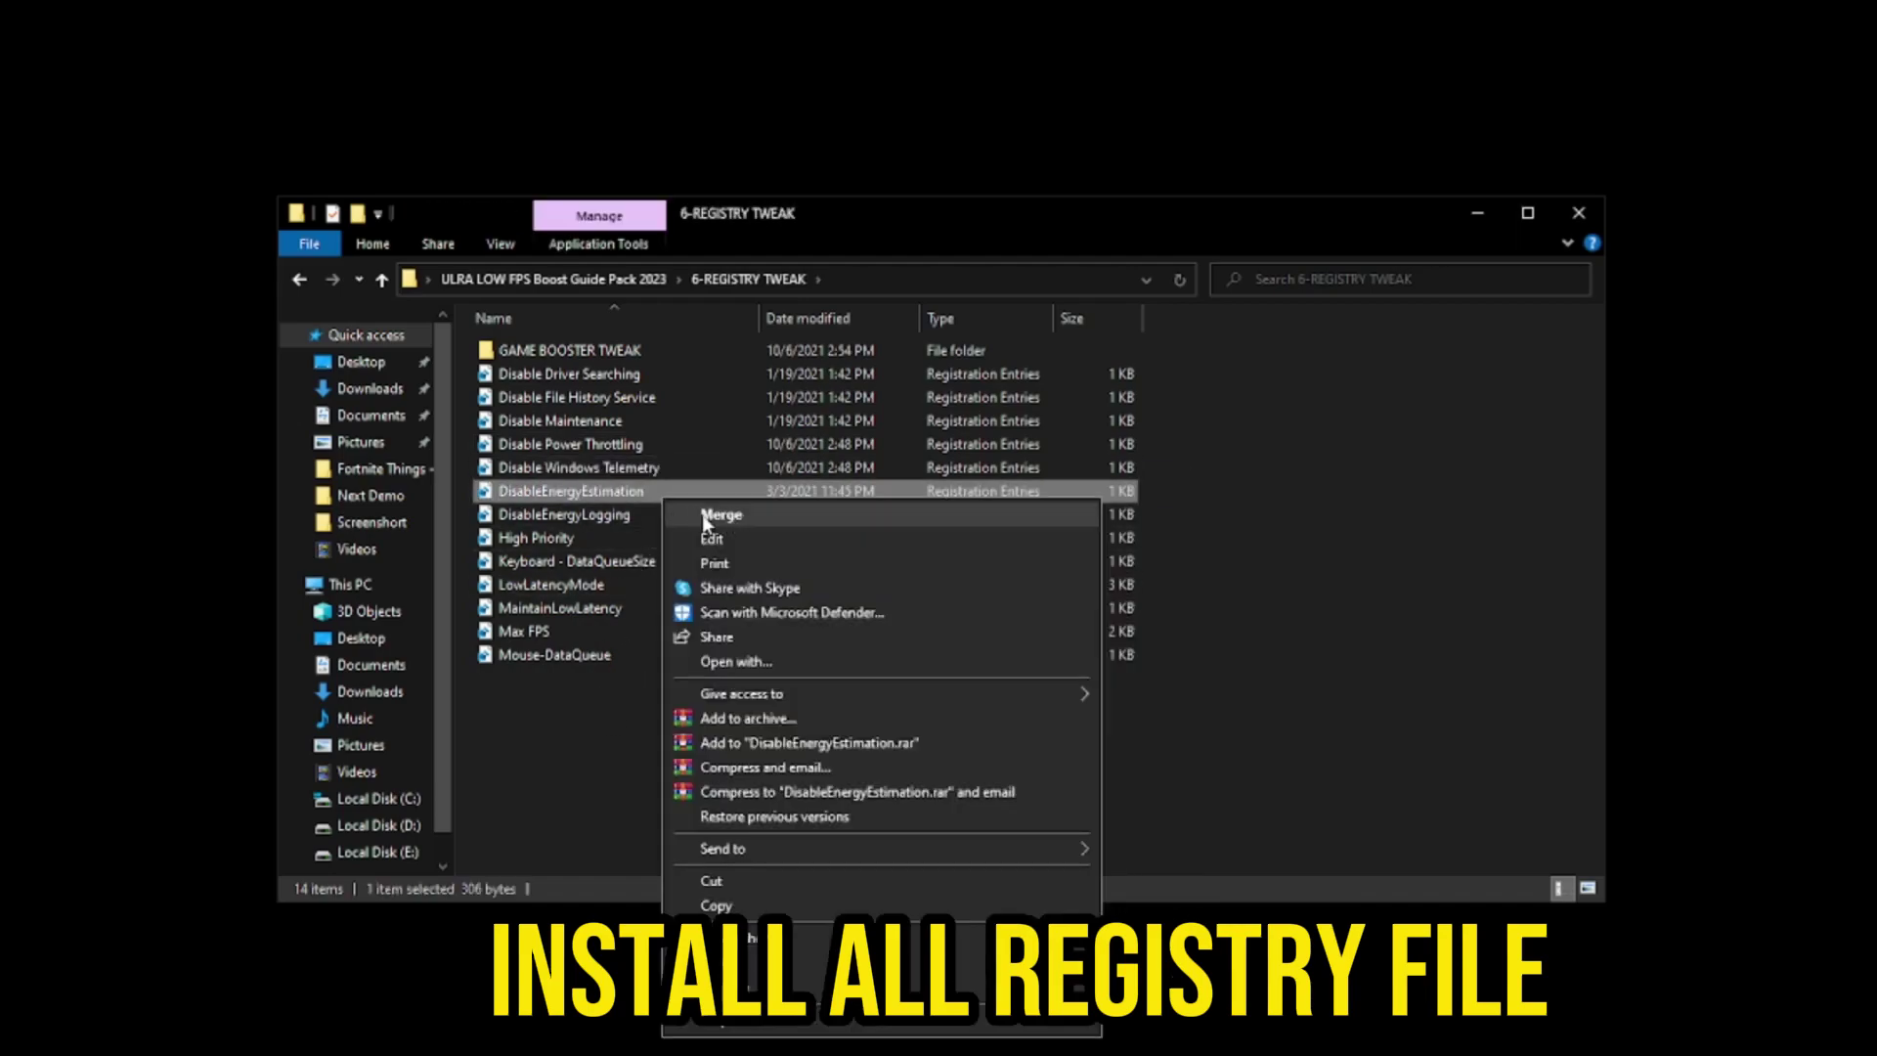
pyautogui.click(532, 696)
# - Look at the Merge action for the DisableEnergyLogging and High Priority registry files
pyautogui.click(630, 516)
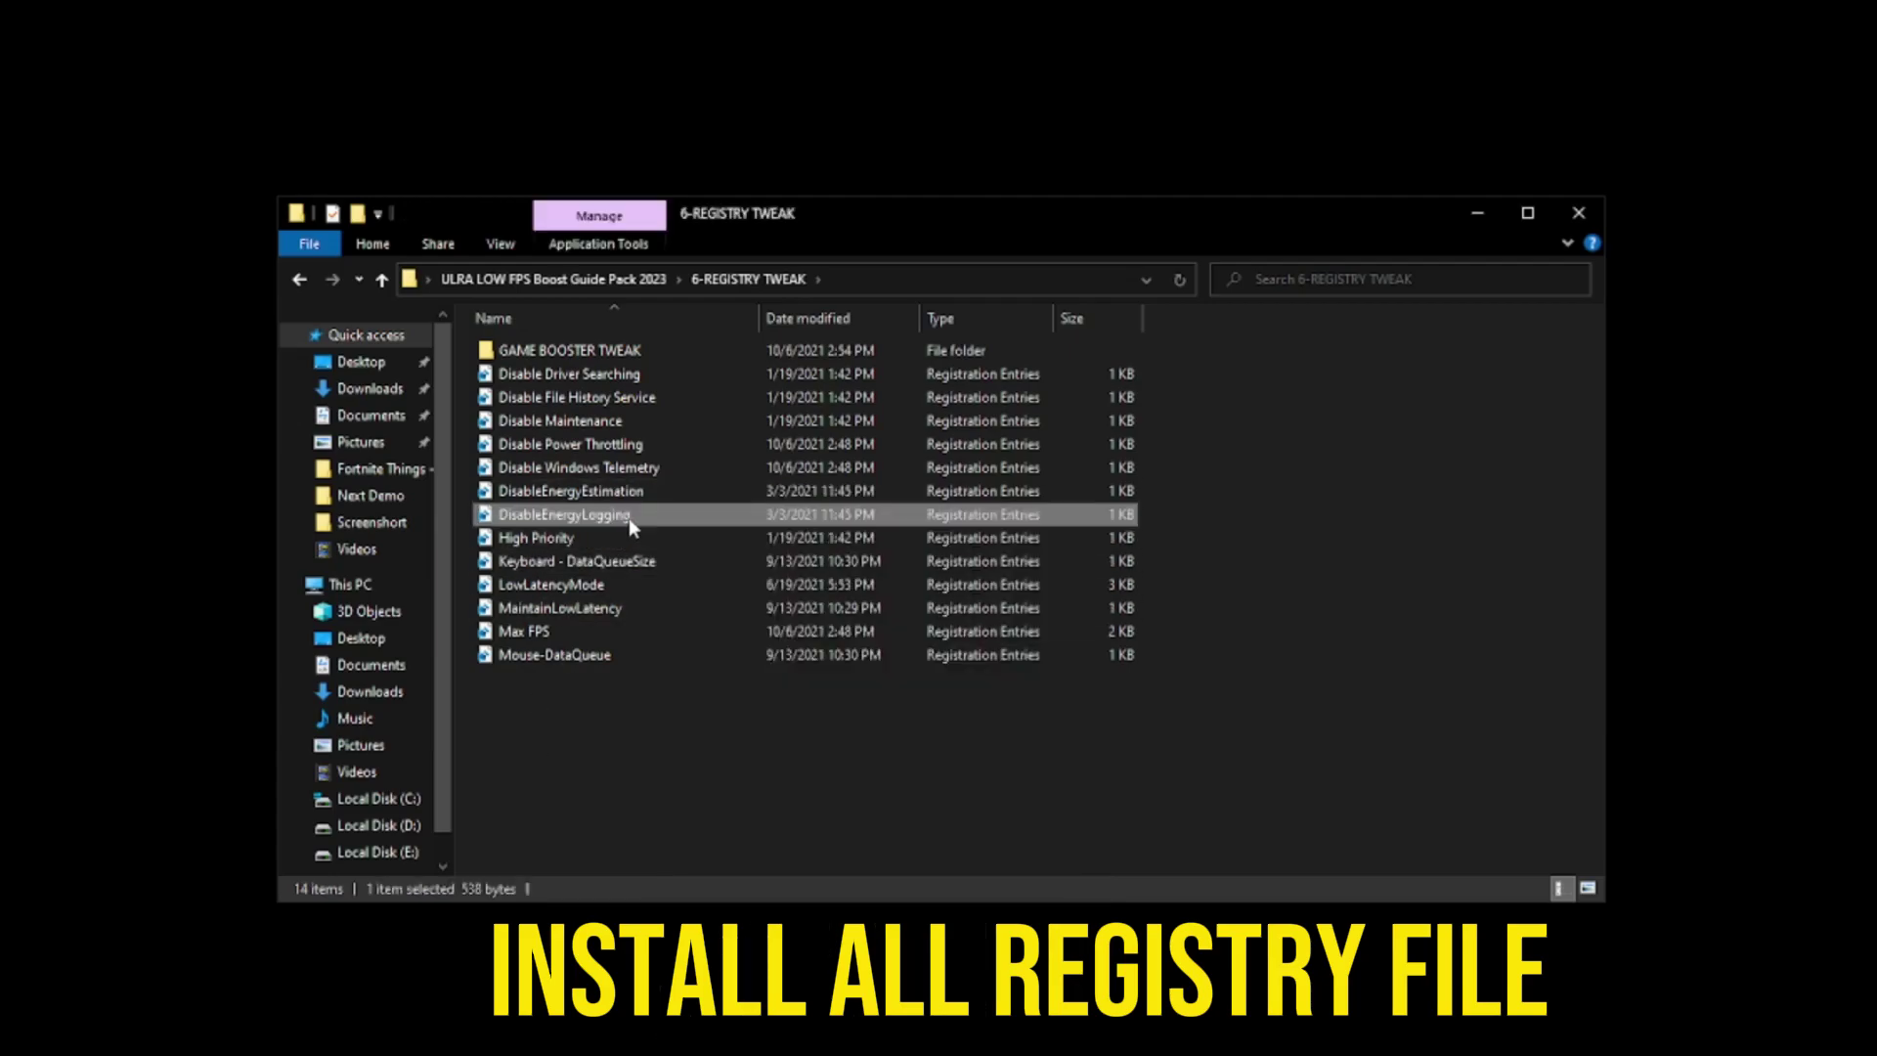
pyautogui.rightClick(630, 518)
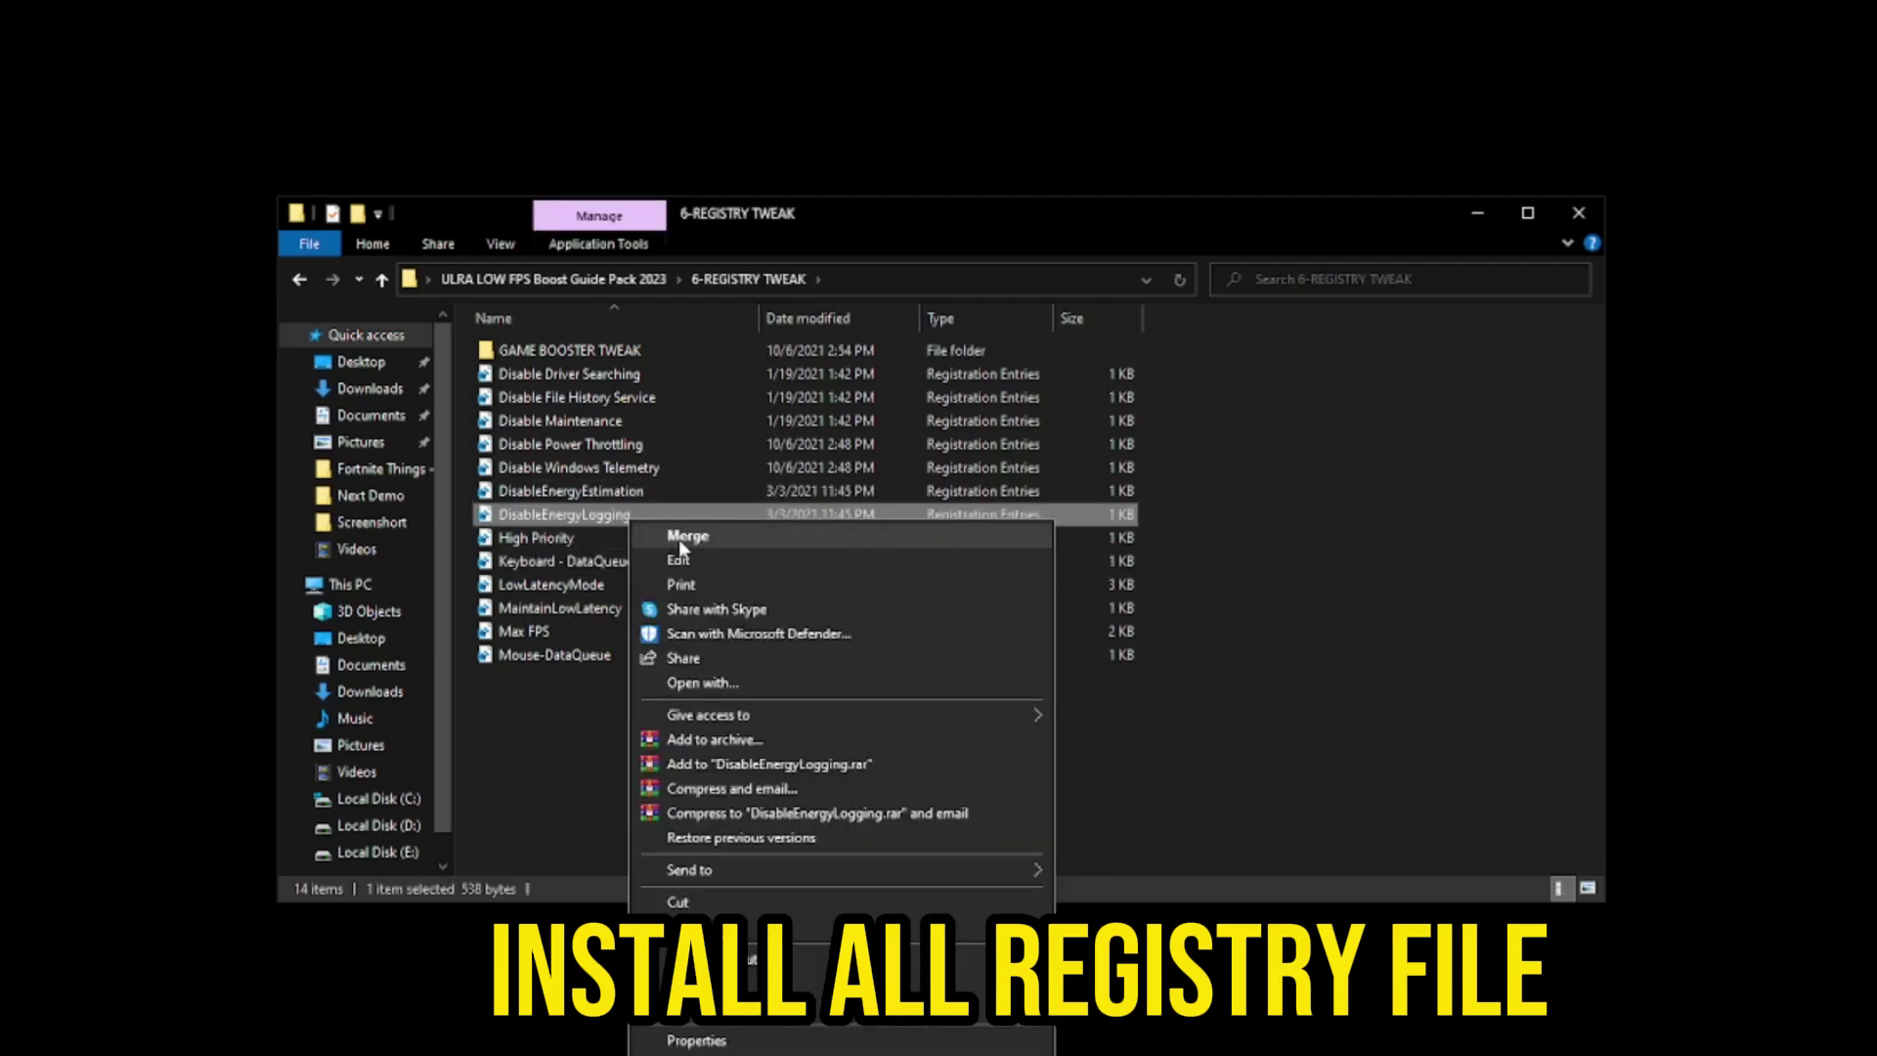
pyautogui.click(679, 539)
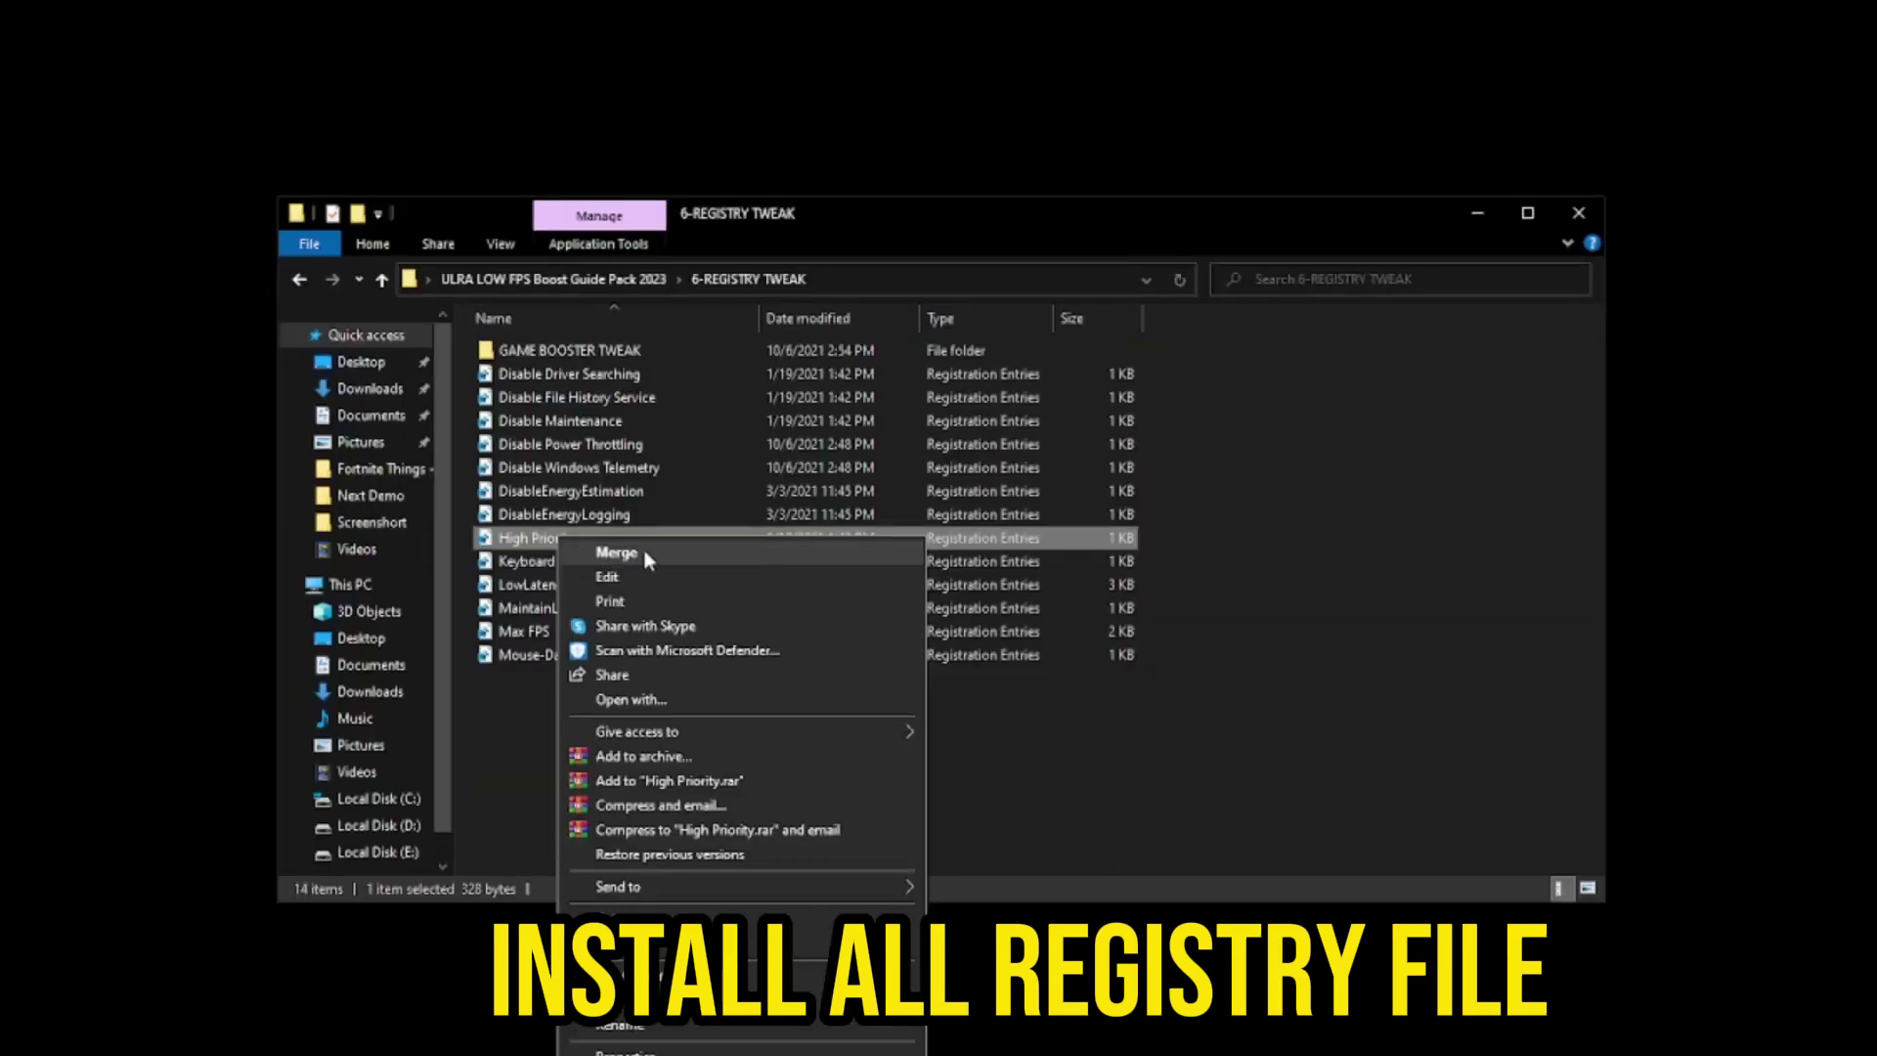
pyautogui.click(634, 555)
# - Look at the Merge action for the Keyboard - DataQueueSize and LowLatencyMode registry files
pyautogui.click(533, 561)
pyautogui.rightClick(601, 565)
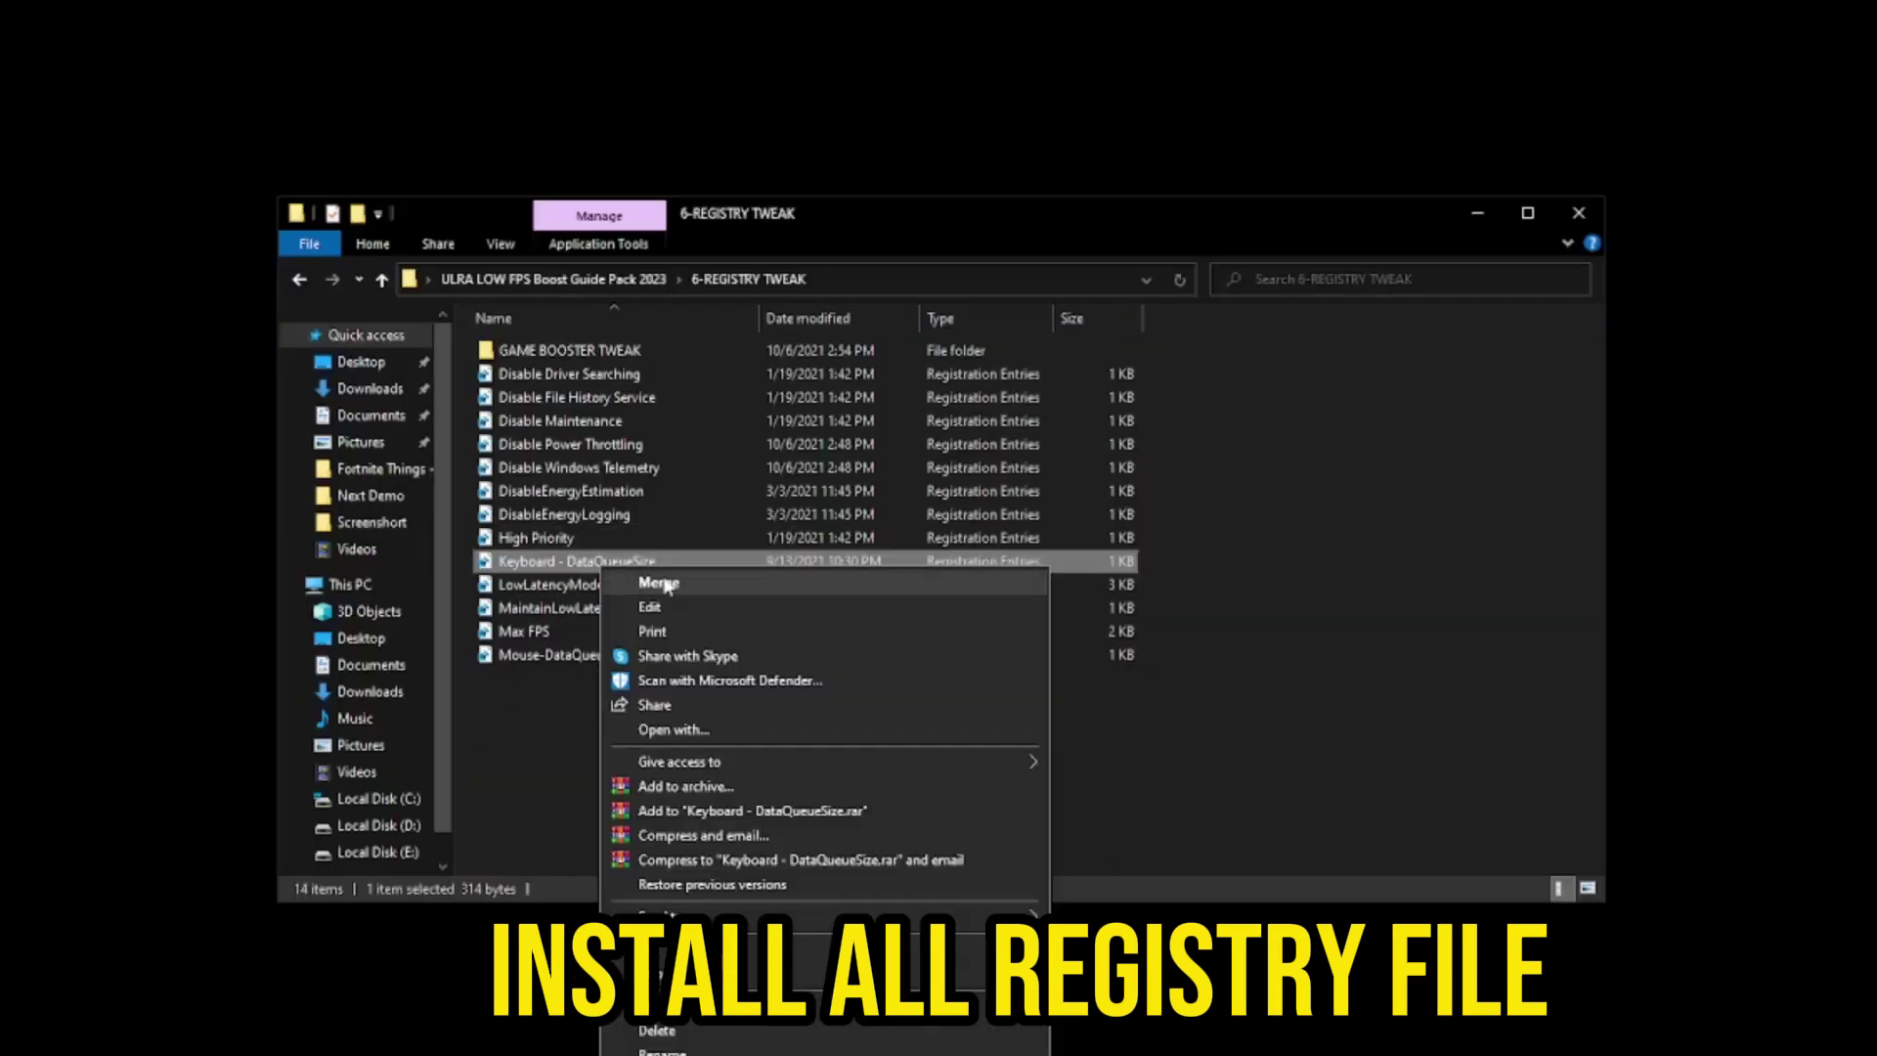
pyautogui.click(650, 584)
pyautogui.click(629, 590)
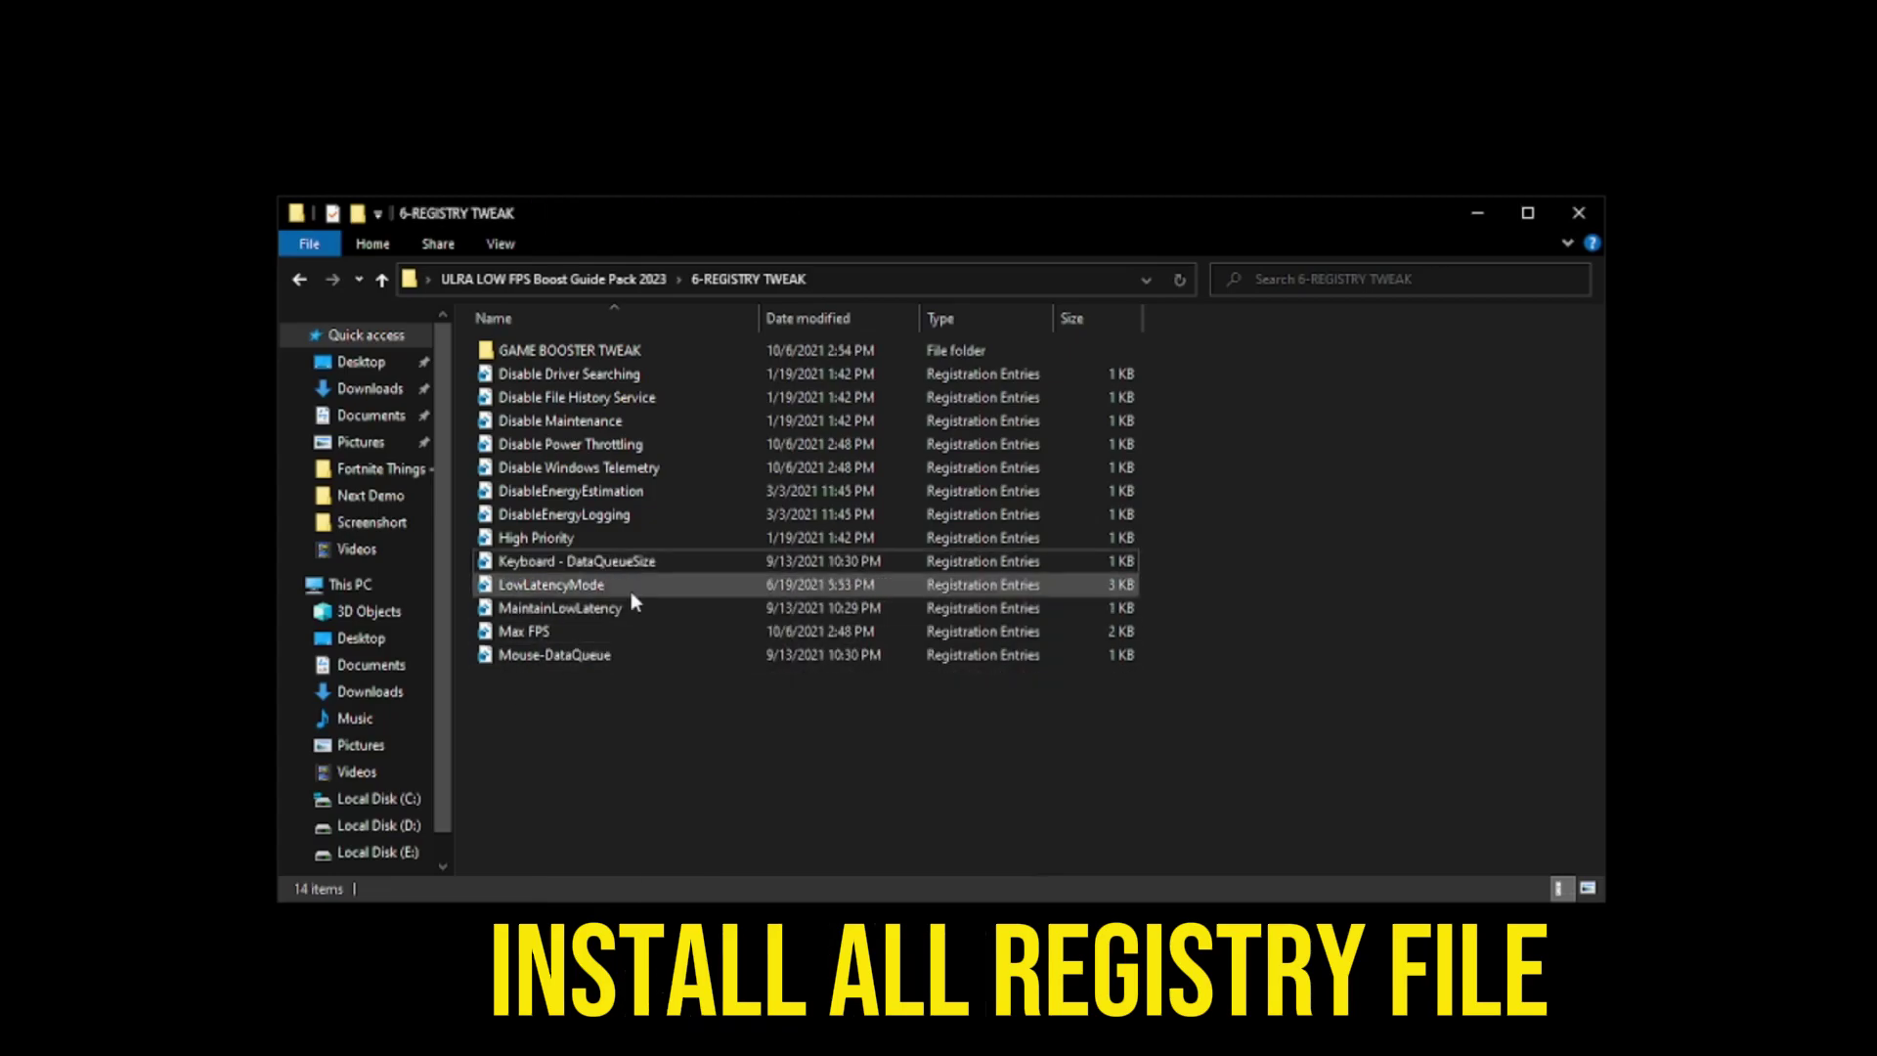
pyautogui.rightClick(632, 590)
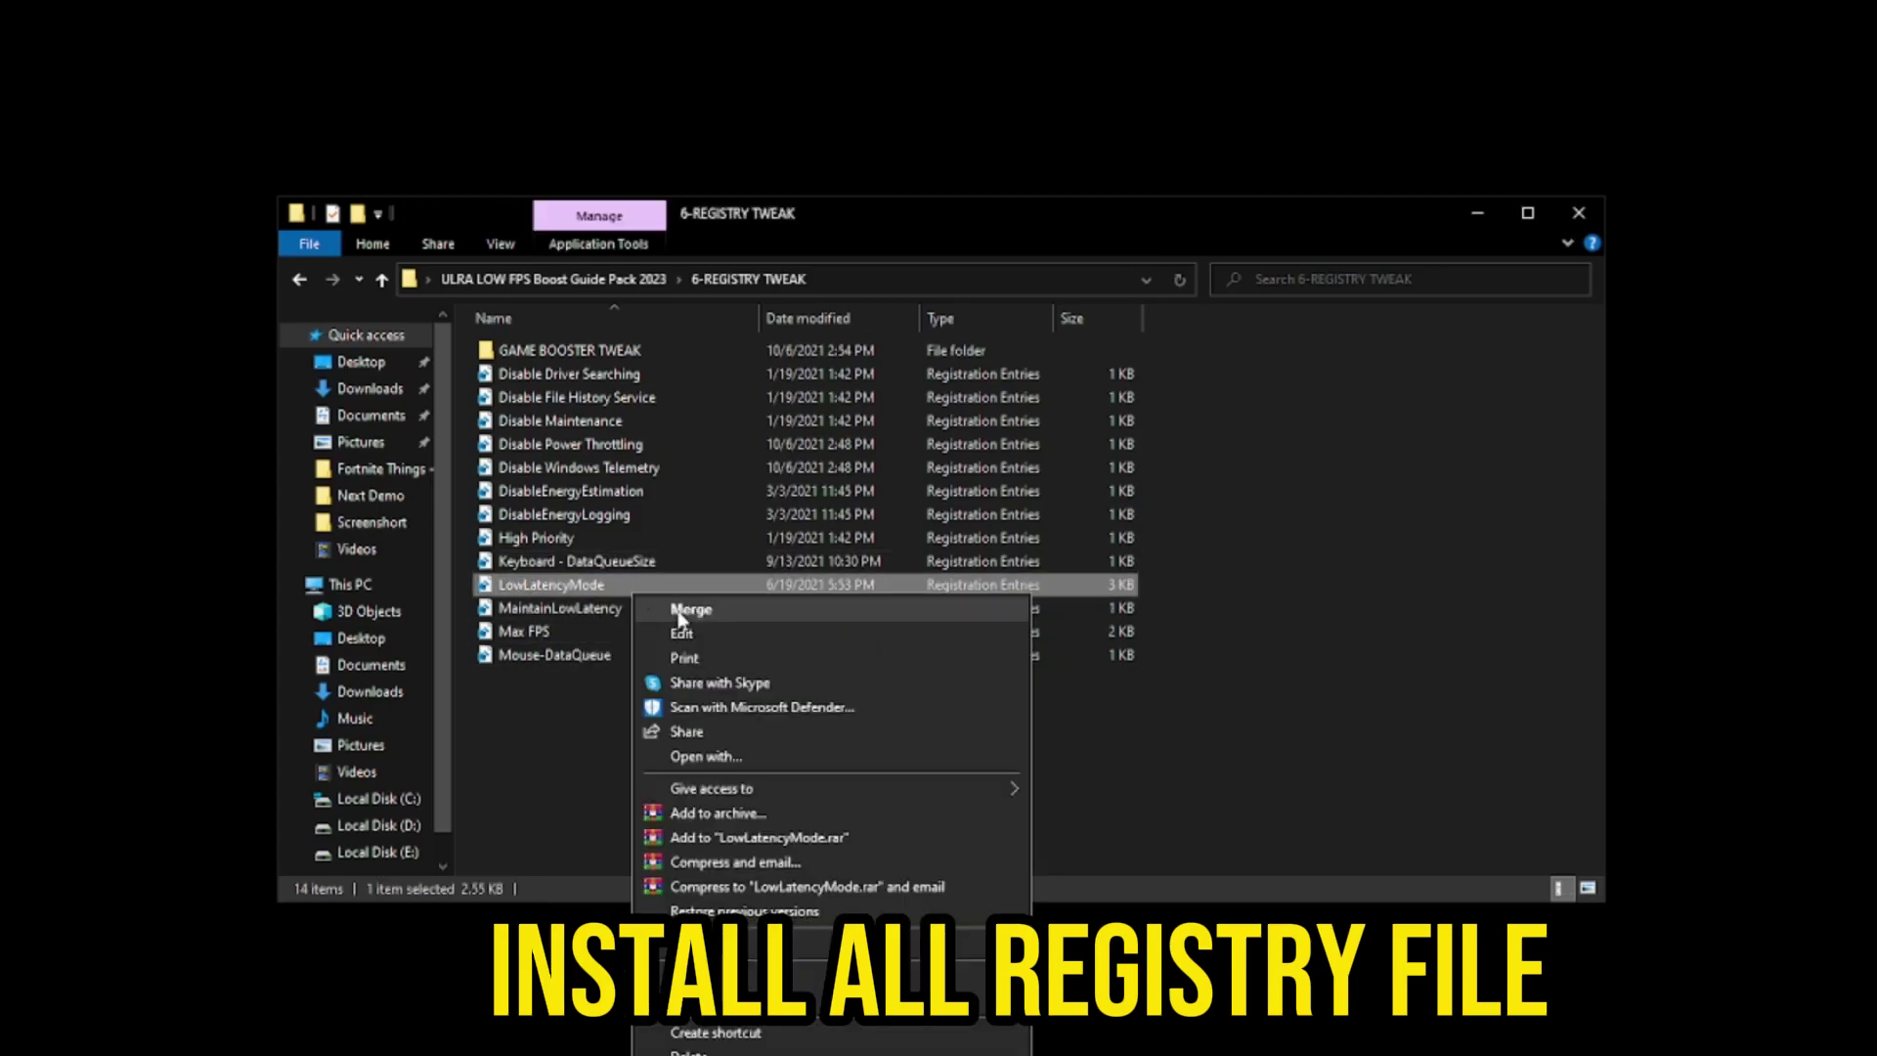
pyautogui.click(672, 618)
# - Look at the Merge action for the MaintainLowLatency and Max FPS registry files, dismissing it each time
pyautogui.click(612, 612)
pyautogui.rightClick(612, 612)
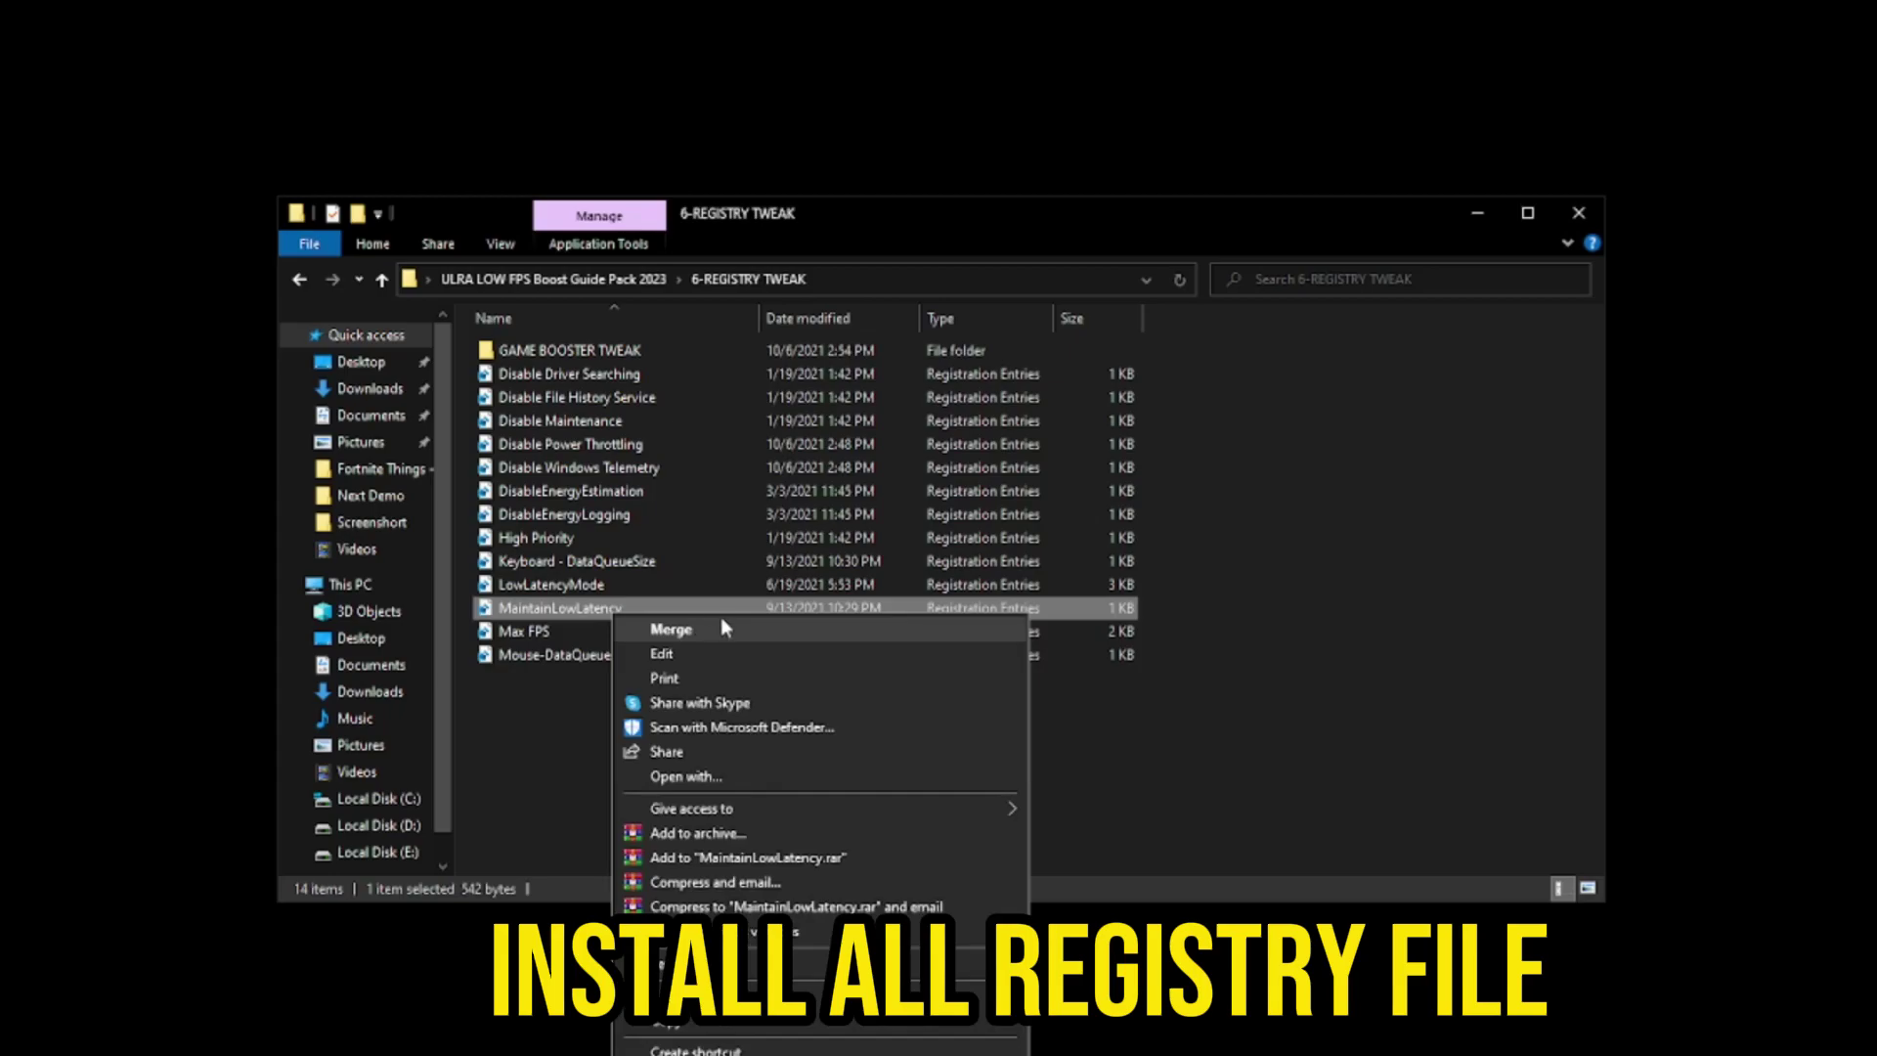
pyautogui.click(520, 730)
pyautogui.click(574, 633)
pyautogui.rightClick(576, 633)
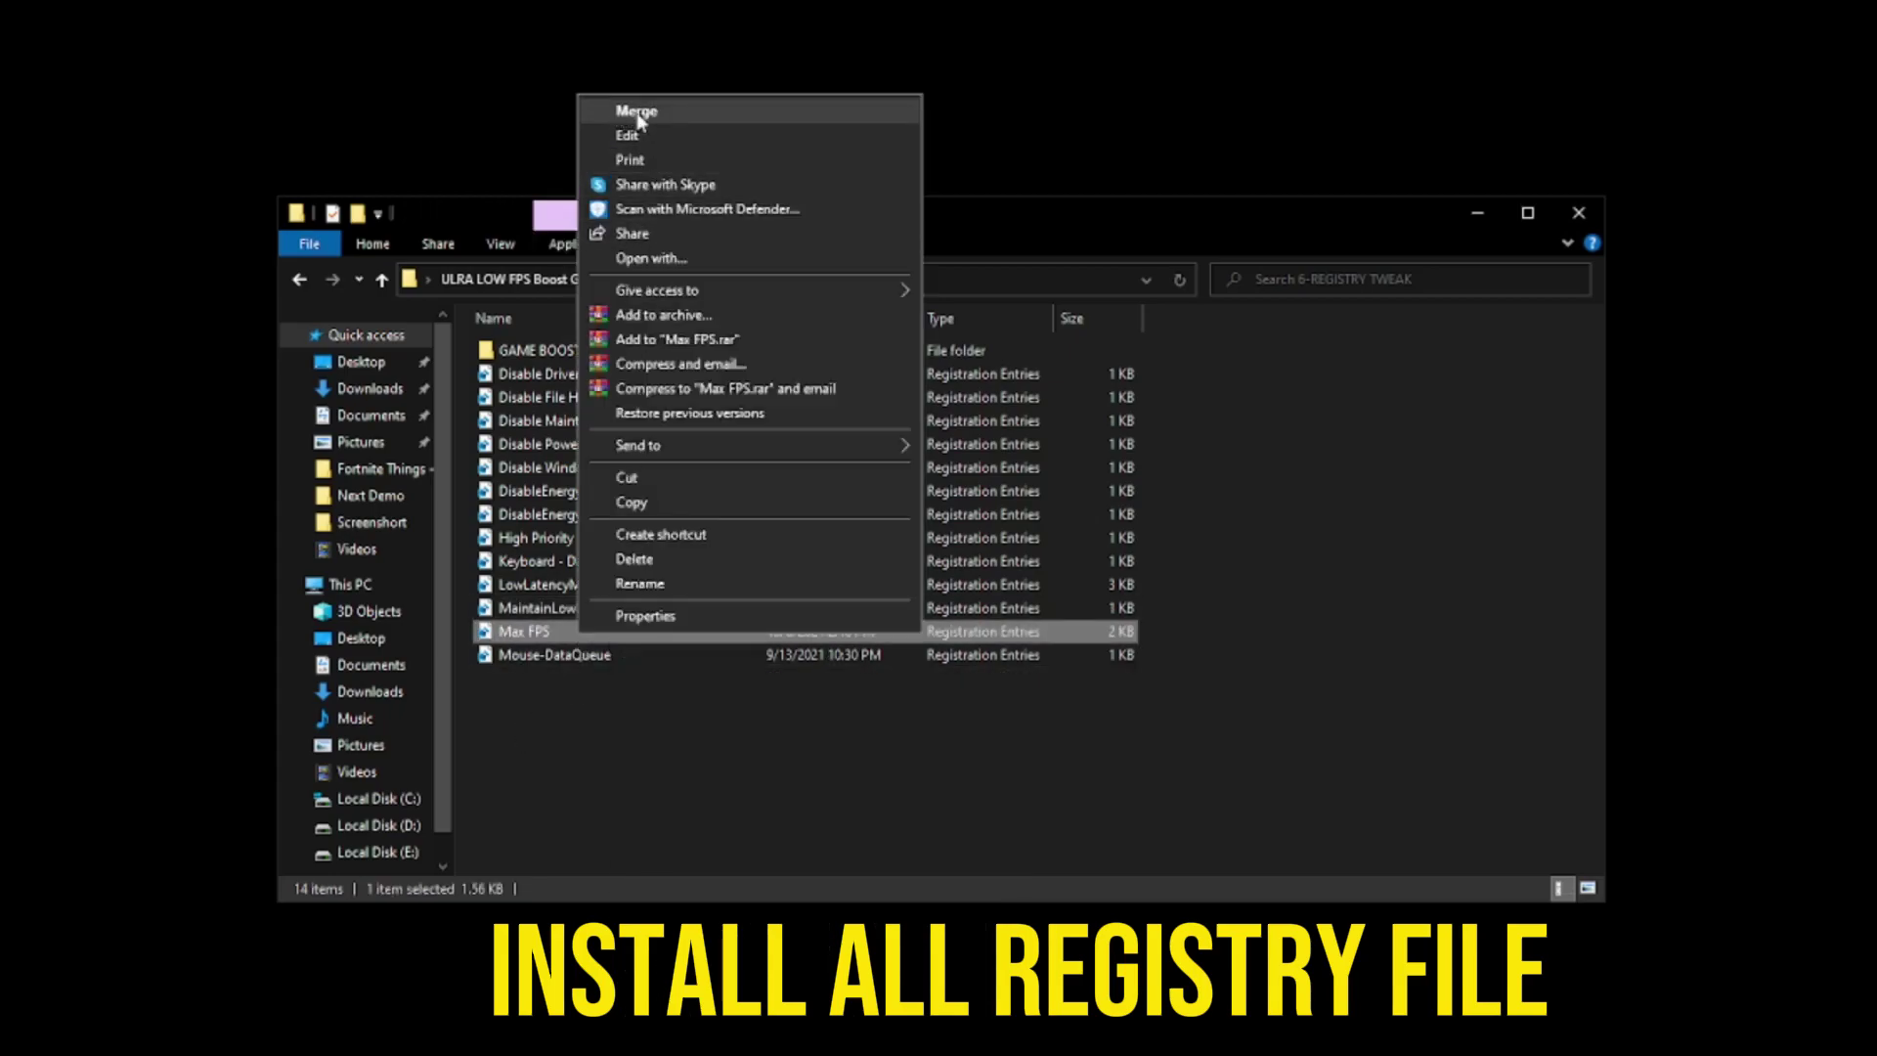
pyautogui.click(523, 704)
# - Look at the Merge action for the Mouse-DataQueue registry file, and dismiss it
pyautogui.click(589, 655)
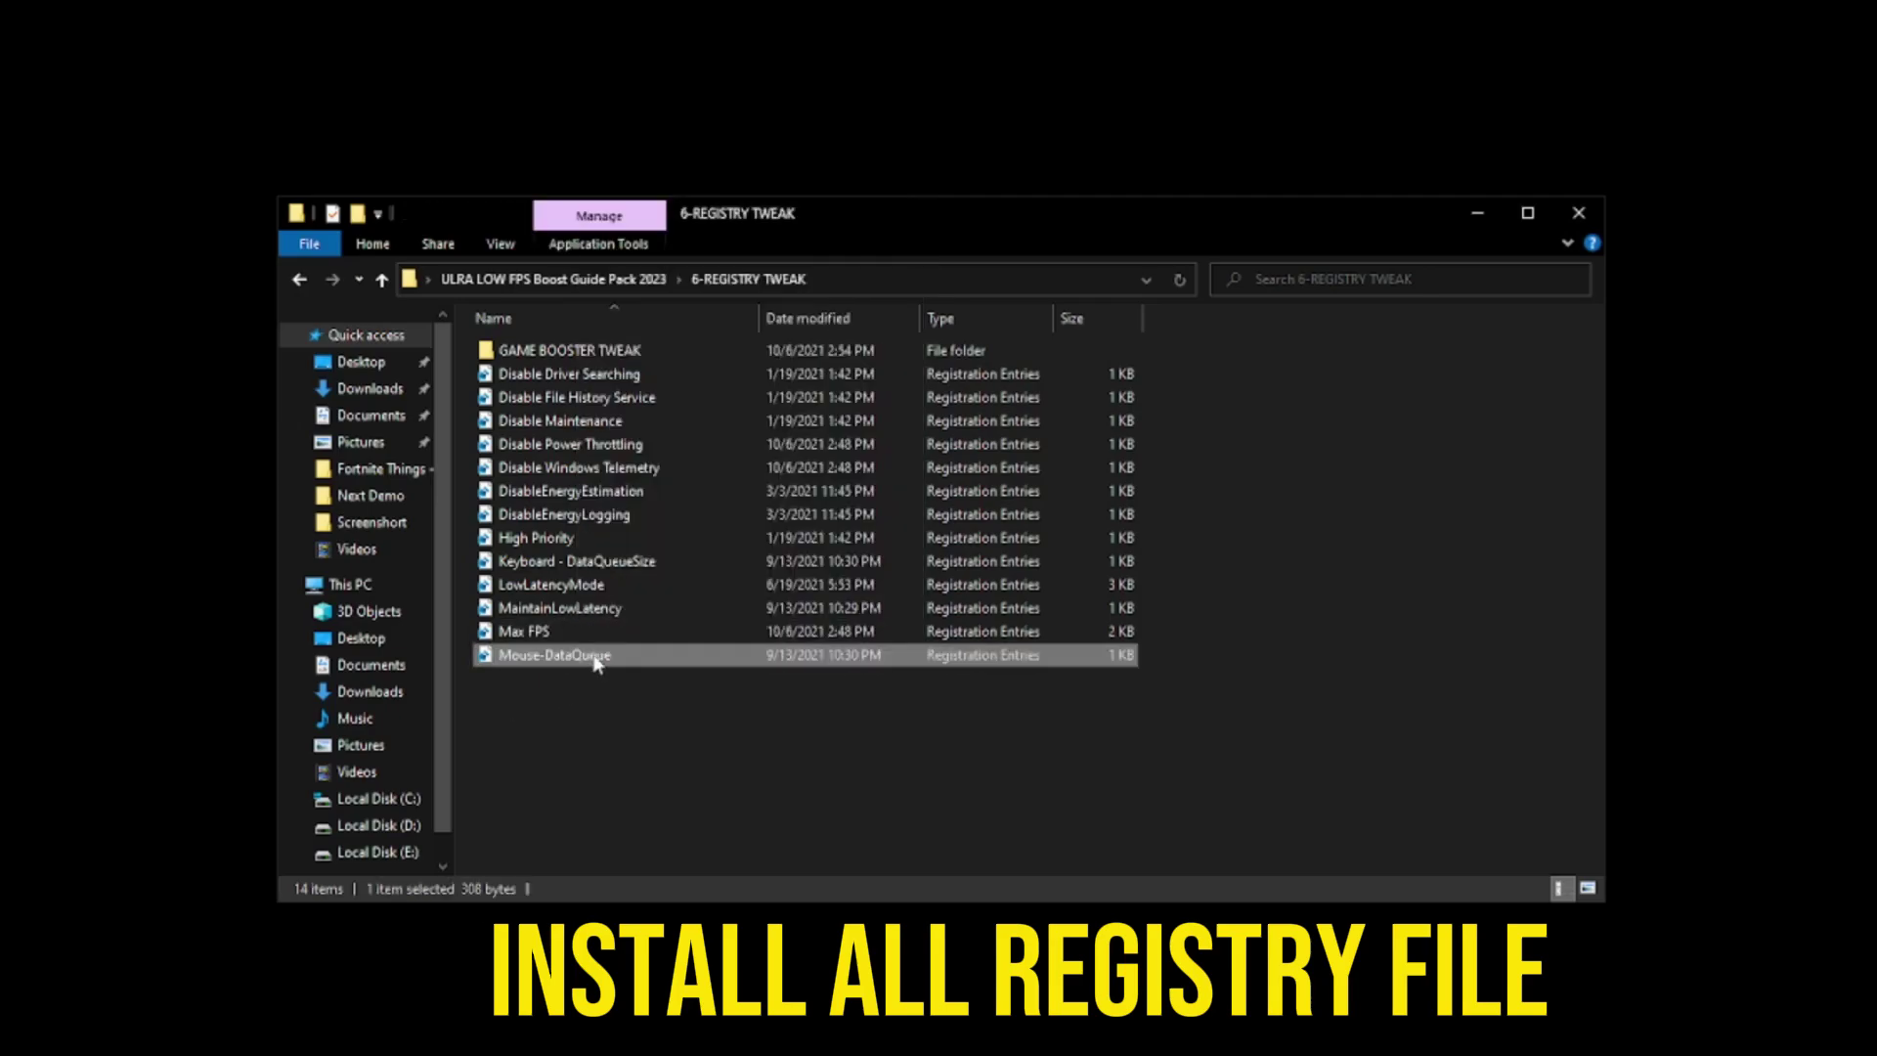
pyautogui.rightClick(593, 655)
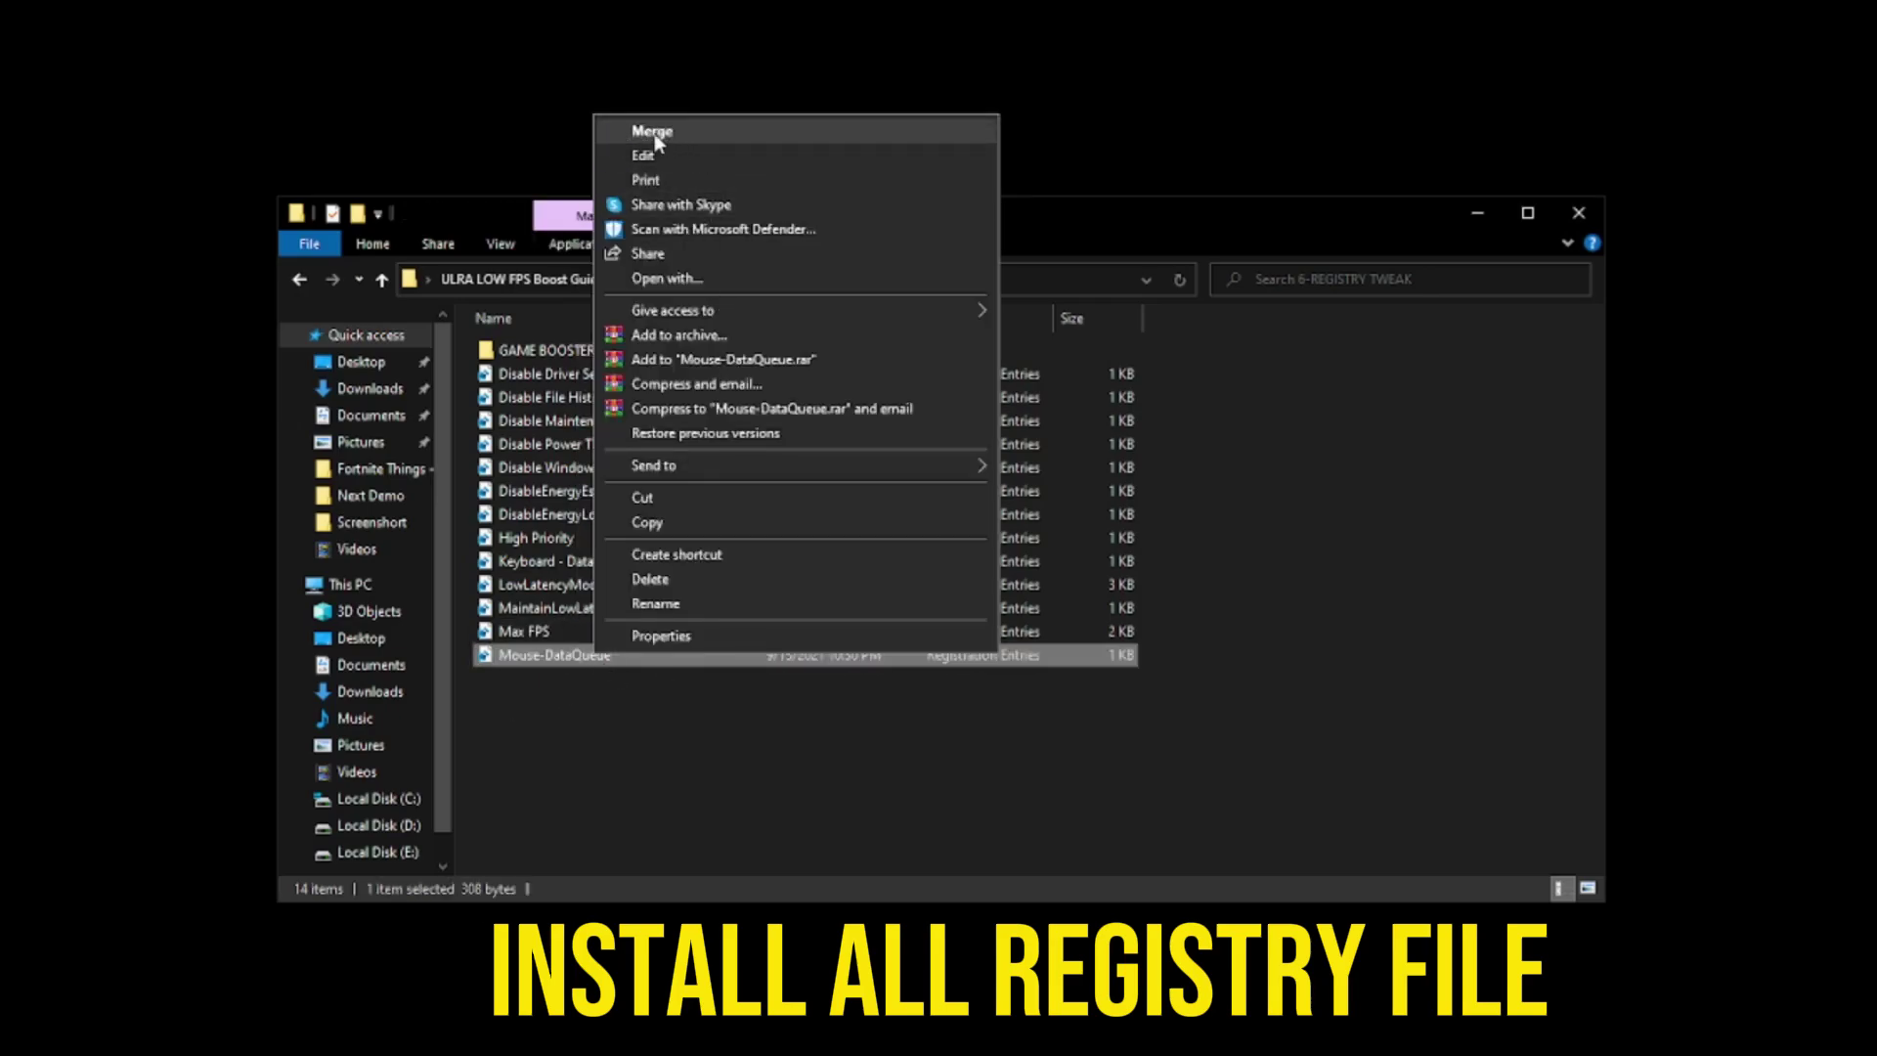
pyautogui.click(540, 735)
# - Open the GAME BOOSTER TWEAK folder inside 6-REGISTRY TWEAK
pyautogui.click(481, 357)
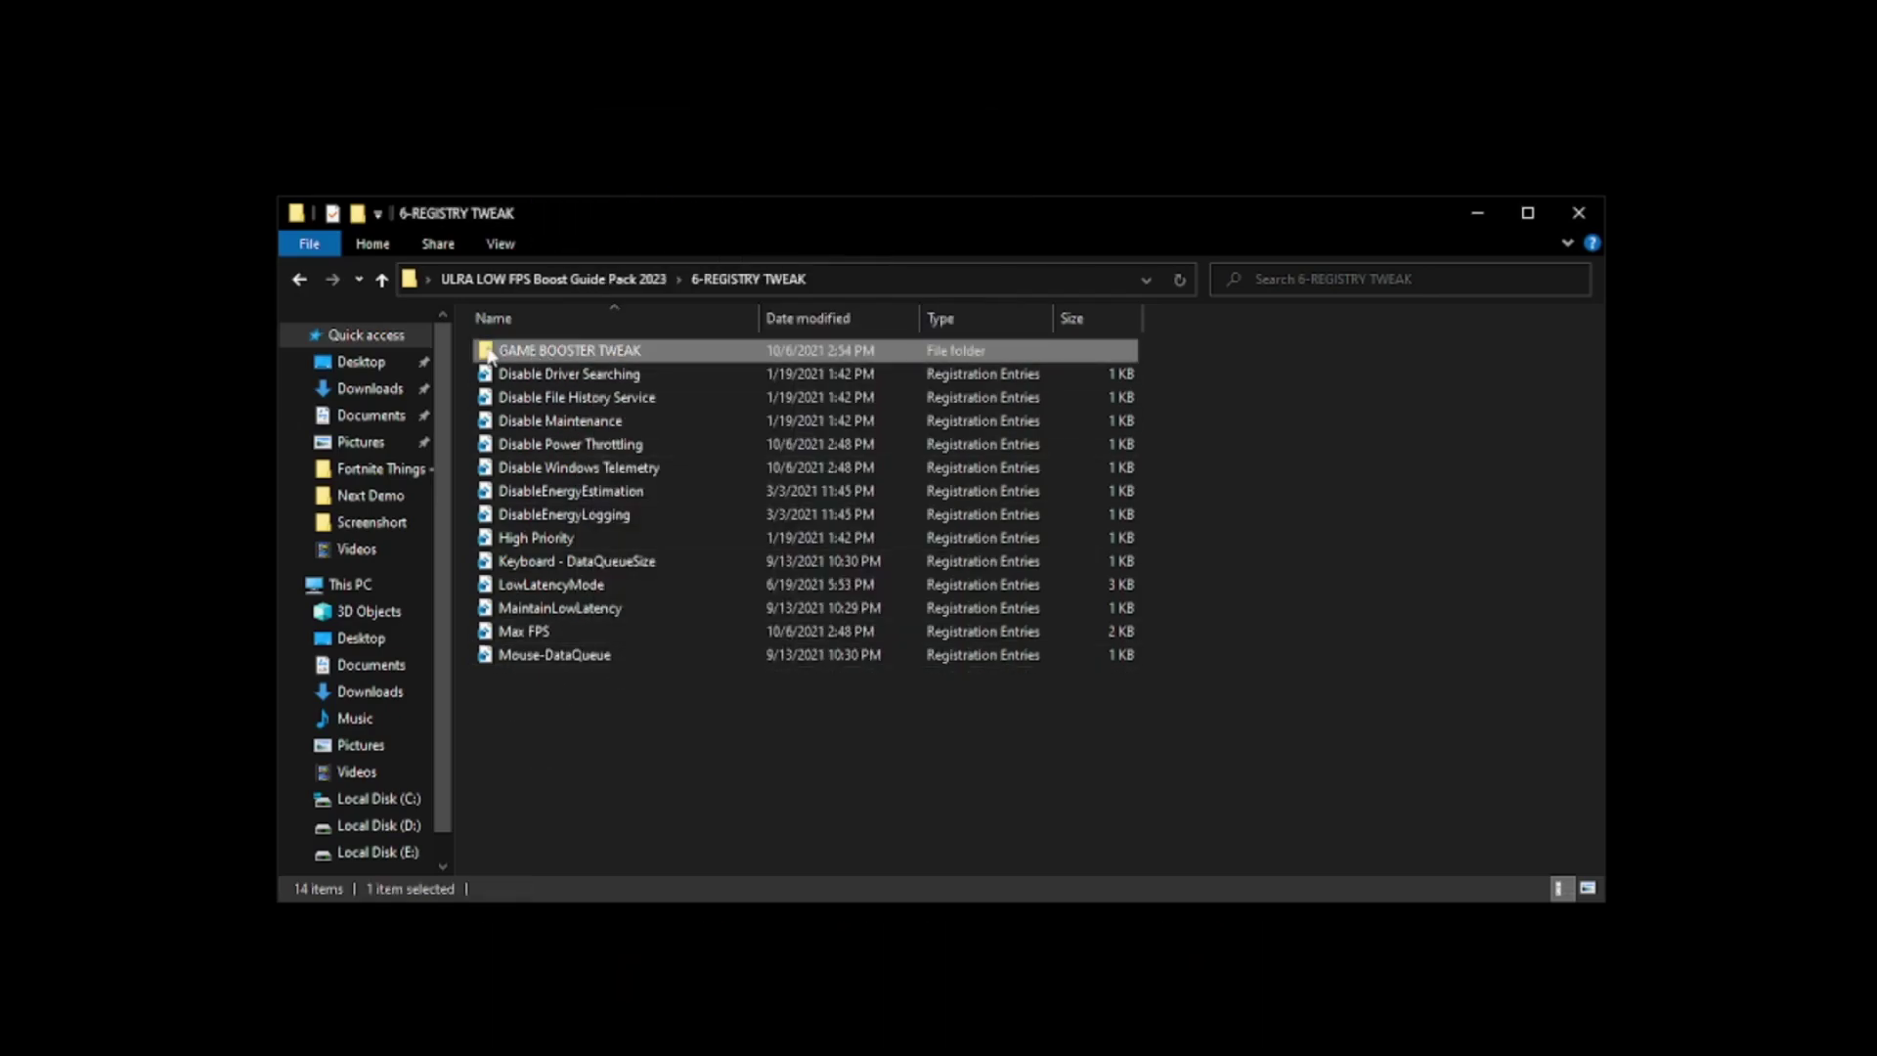
pyautogui.rightClick(536, 349)
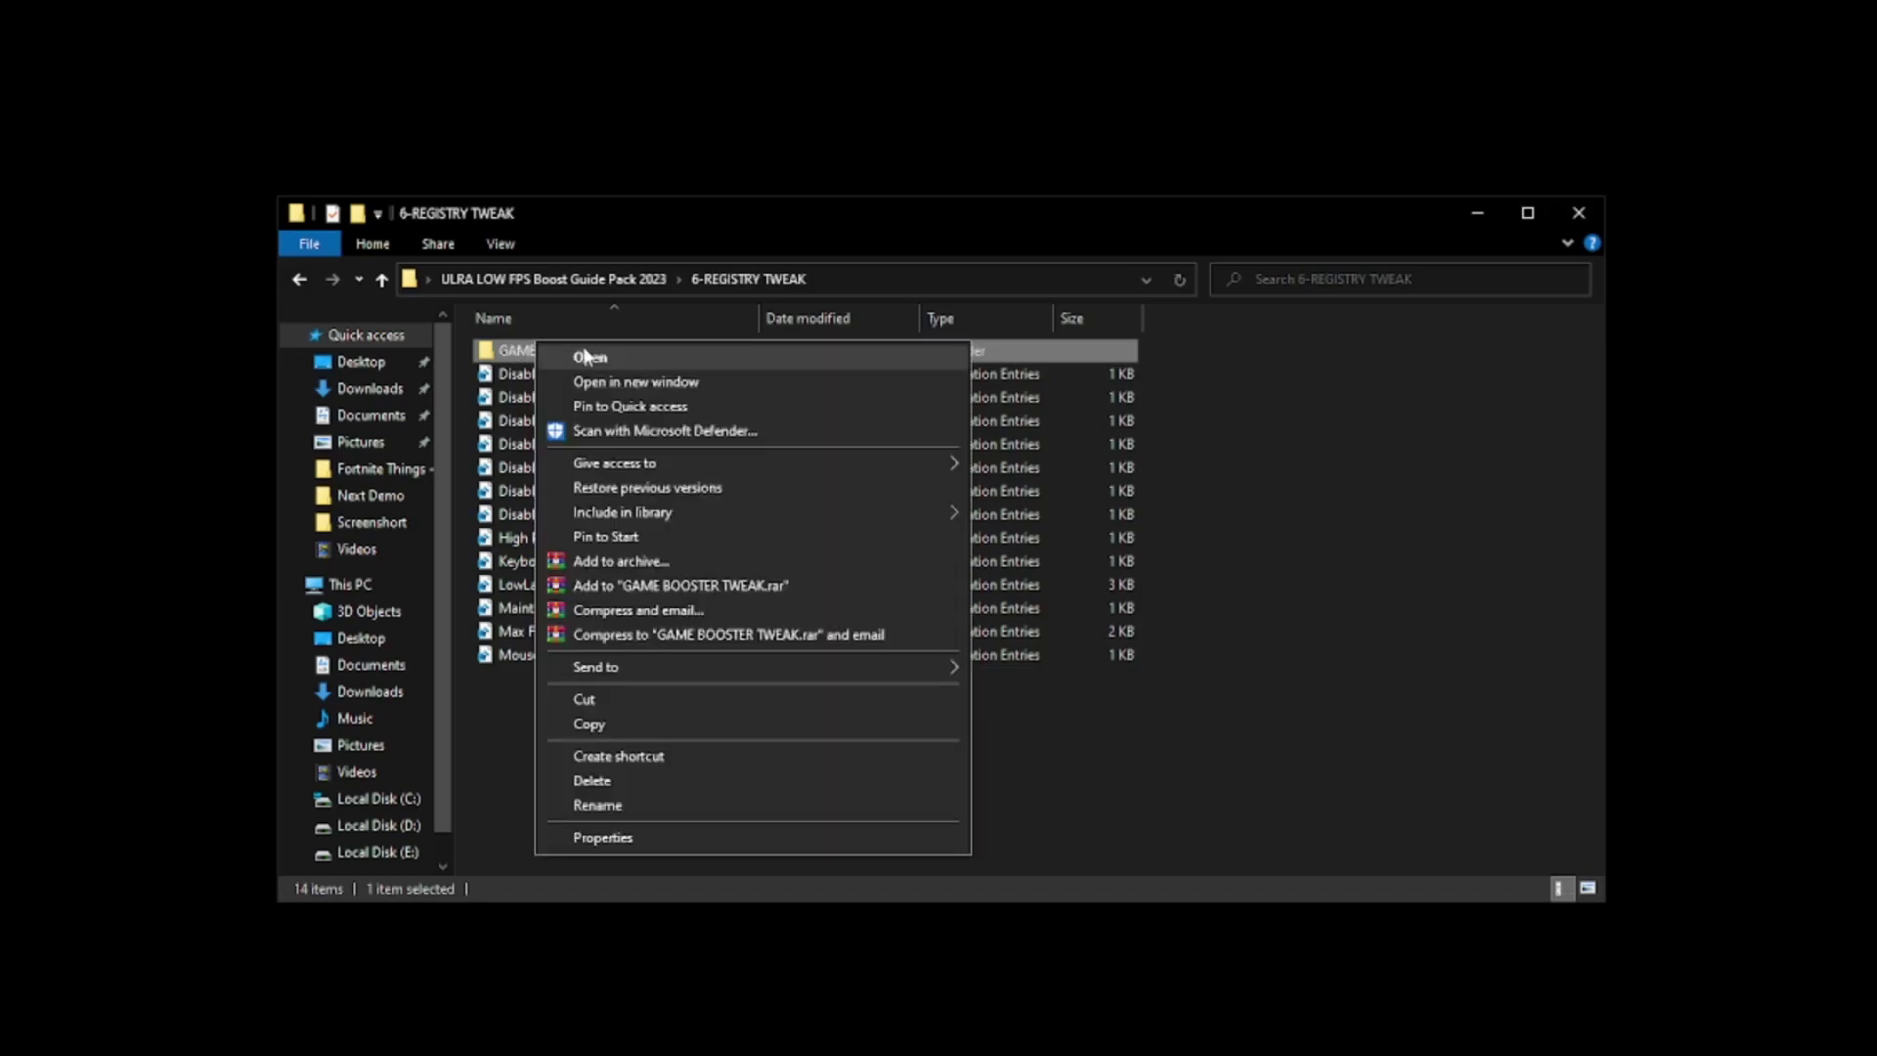
pyautogui.click(587, 356)
# - Look at the available file actions for the GAME BOOSTER TWEAK and DEFAULT registry files, dismissing them each time
pyautogui.click(542, 376)
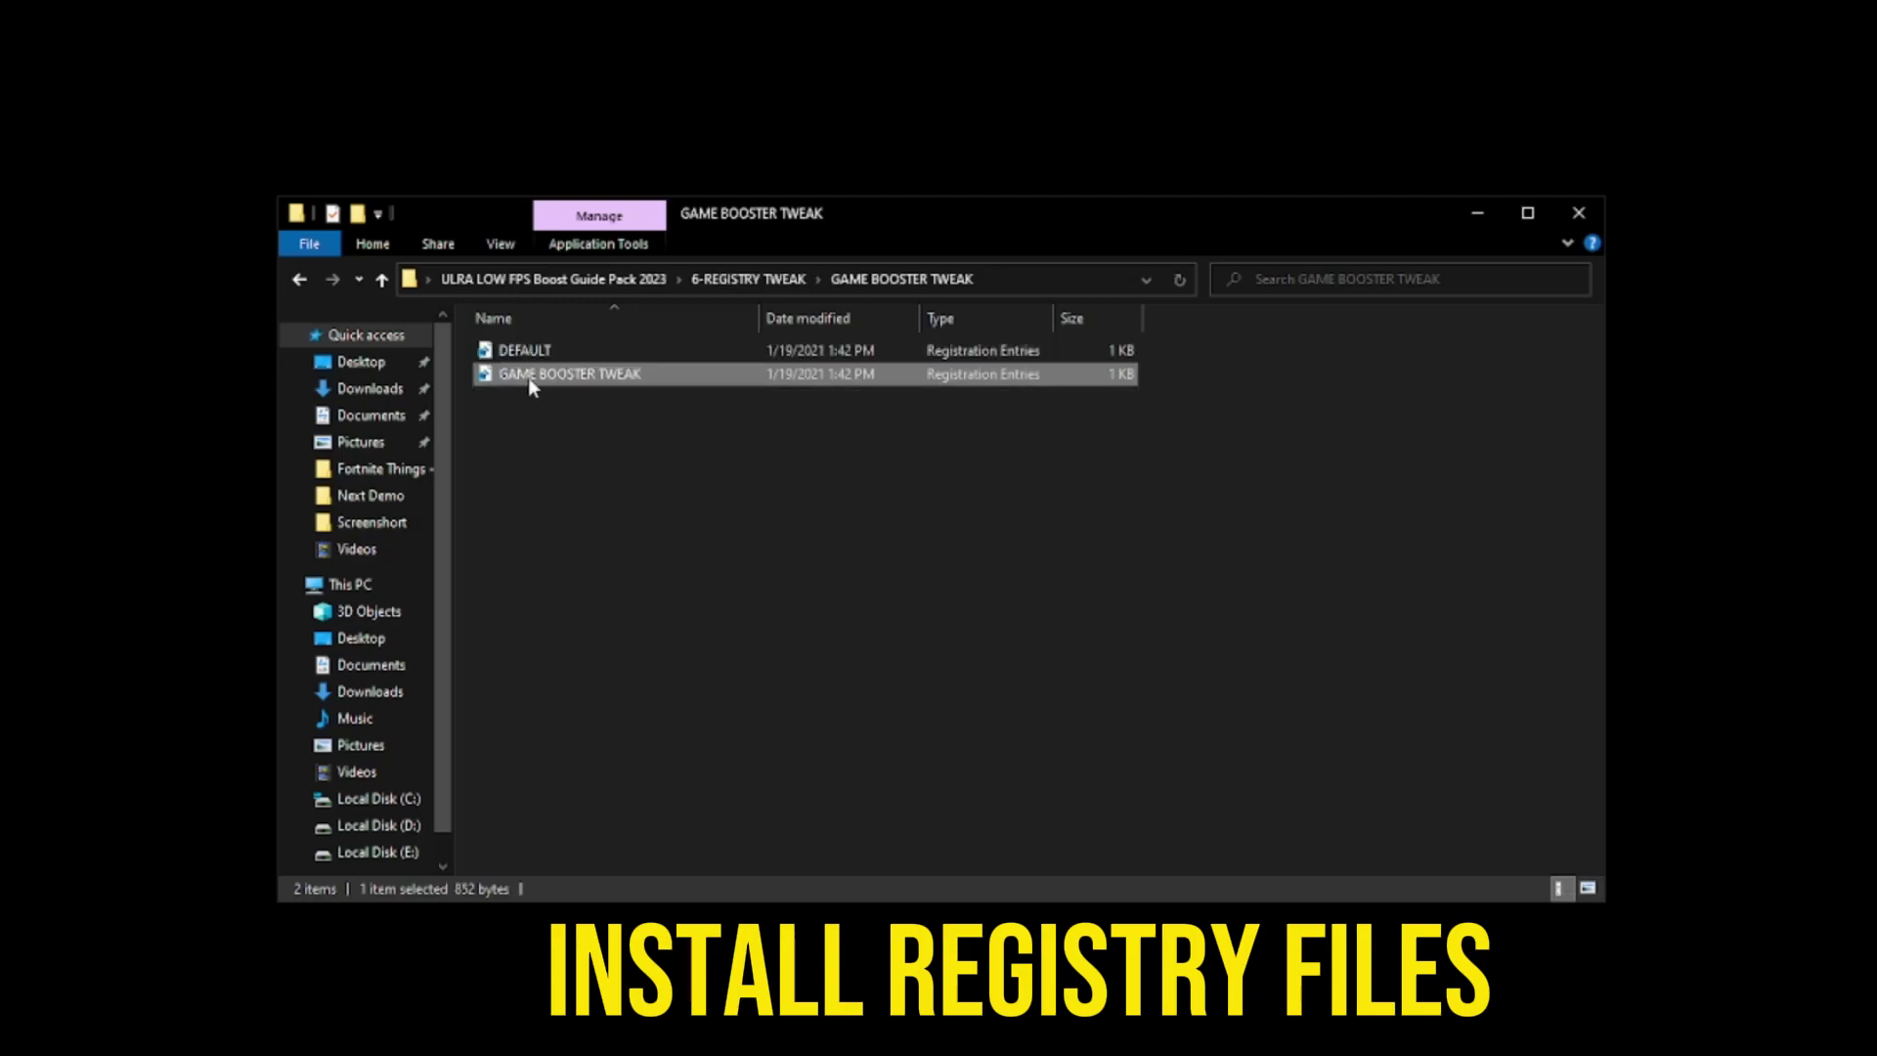
pyautogui.rightClick(525, 377)
pyautogui.click(473, 414)
pyautogui.rightClick(509, 355)
pyautogui.click(532, 440)
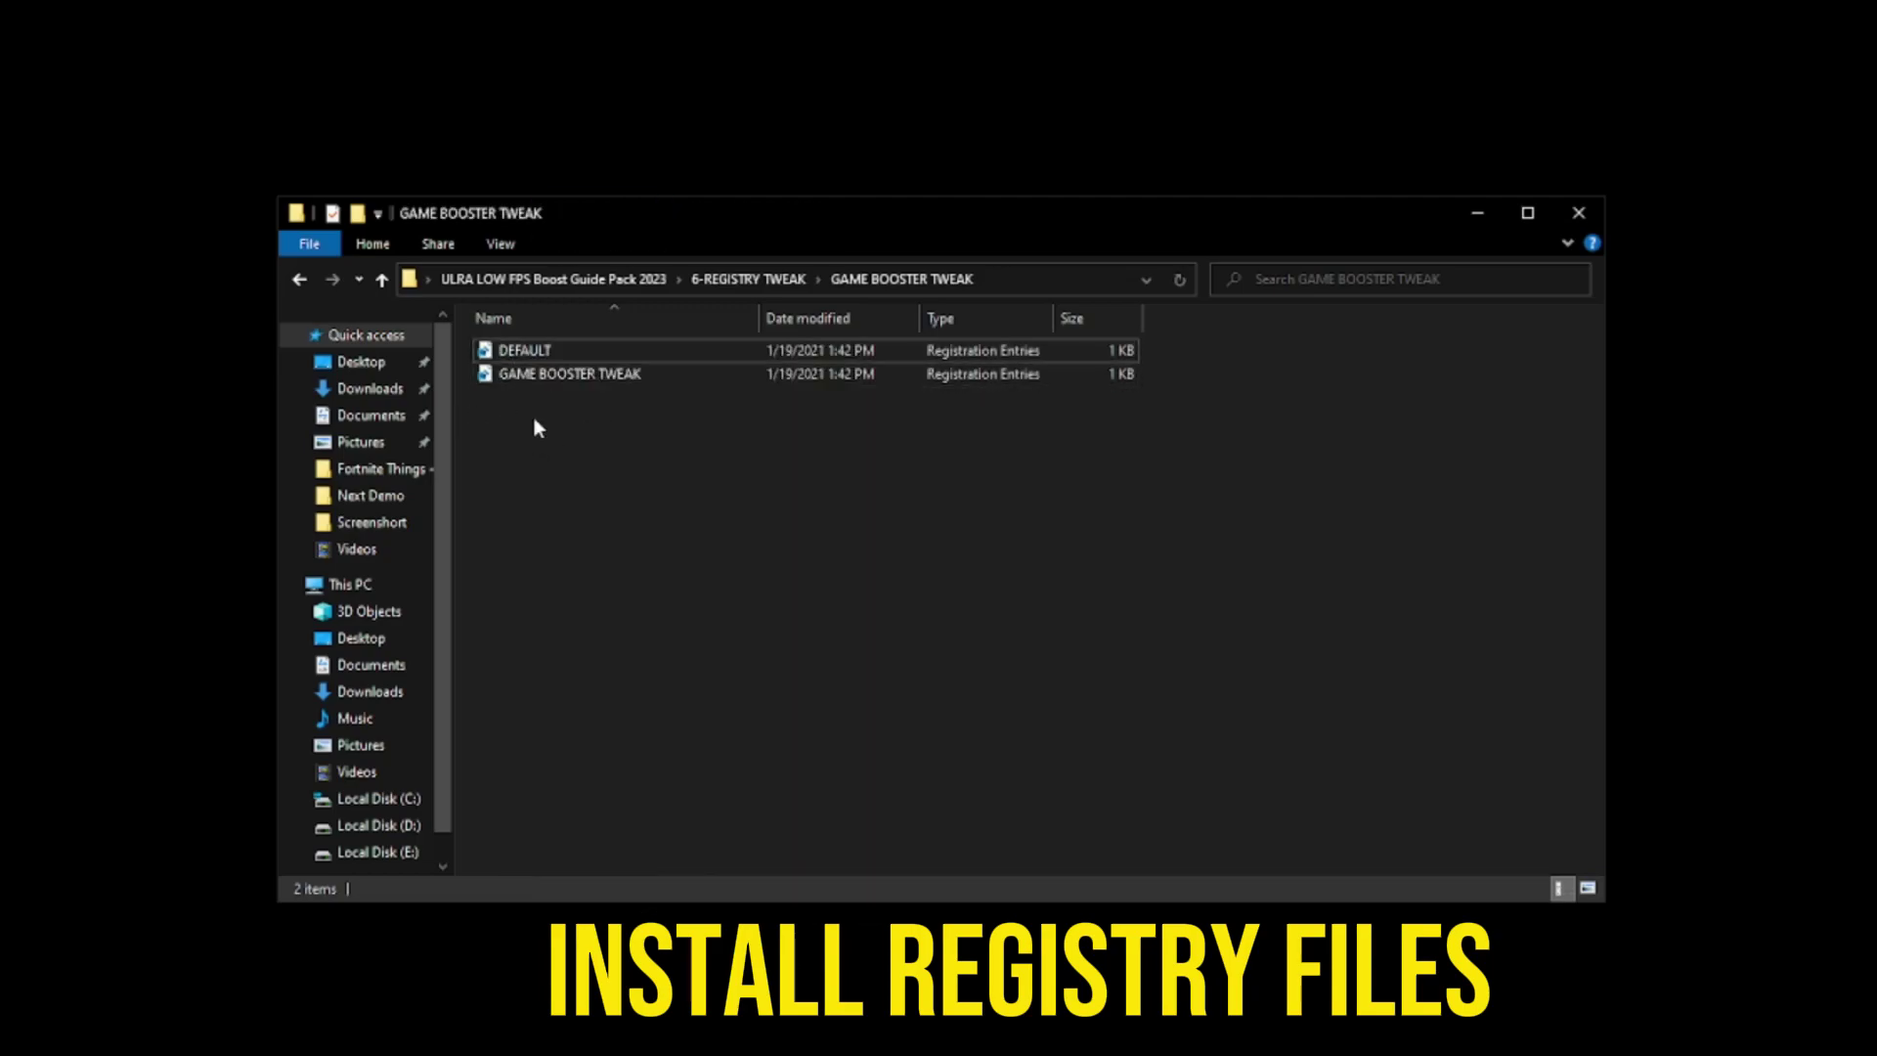
# - Return to the pack's main folder and open the 7- CLEAN JUNK folder
pyautogui.click(508, 281)
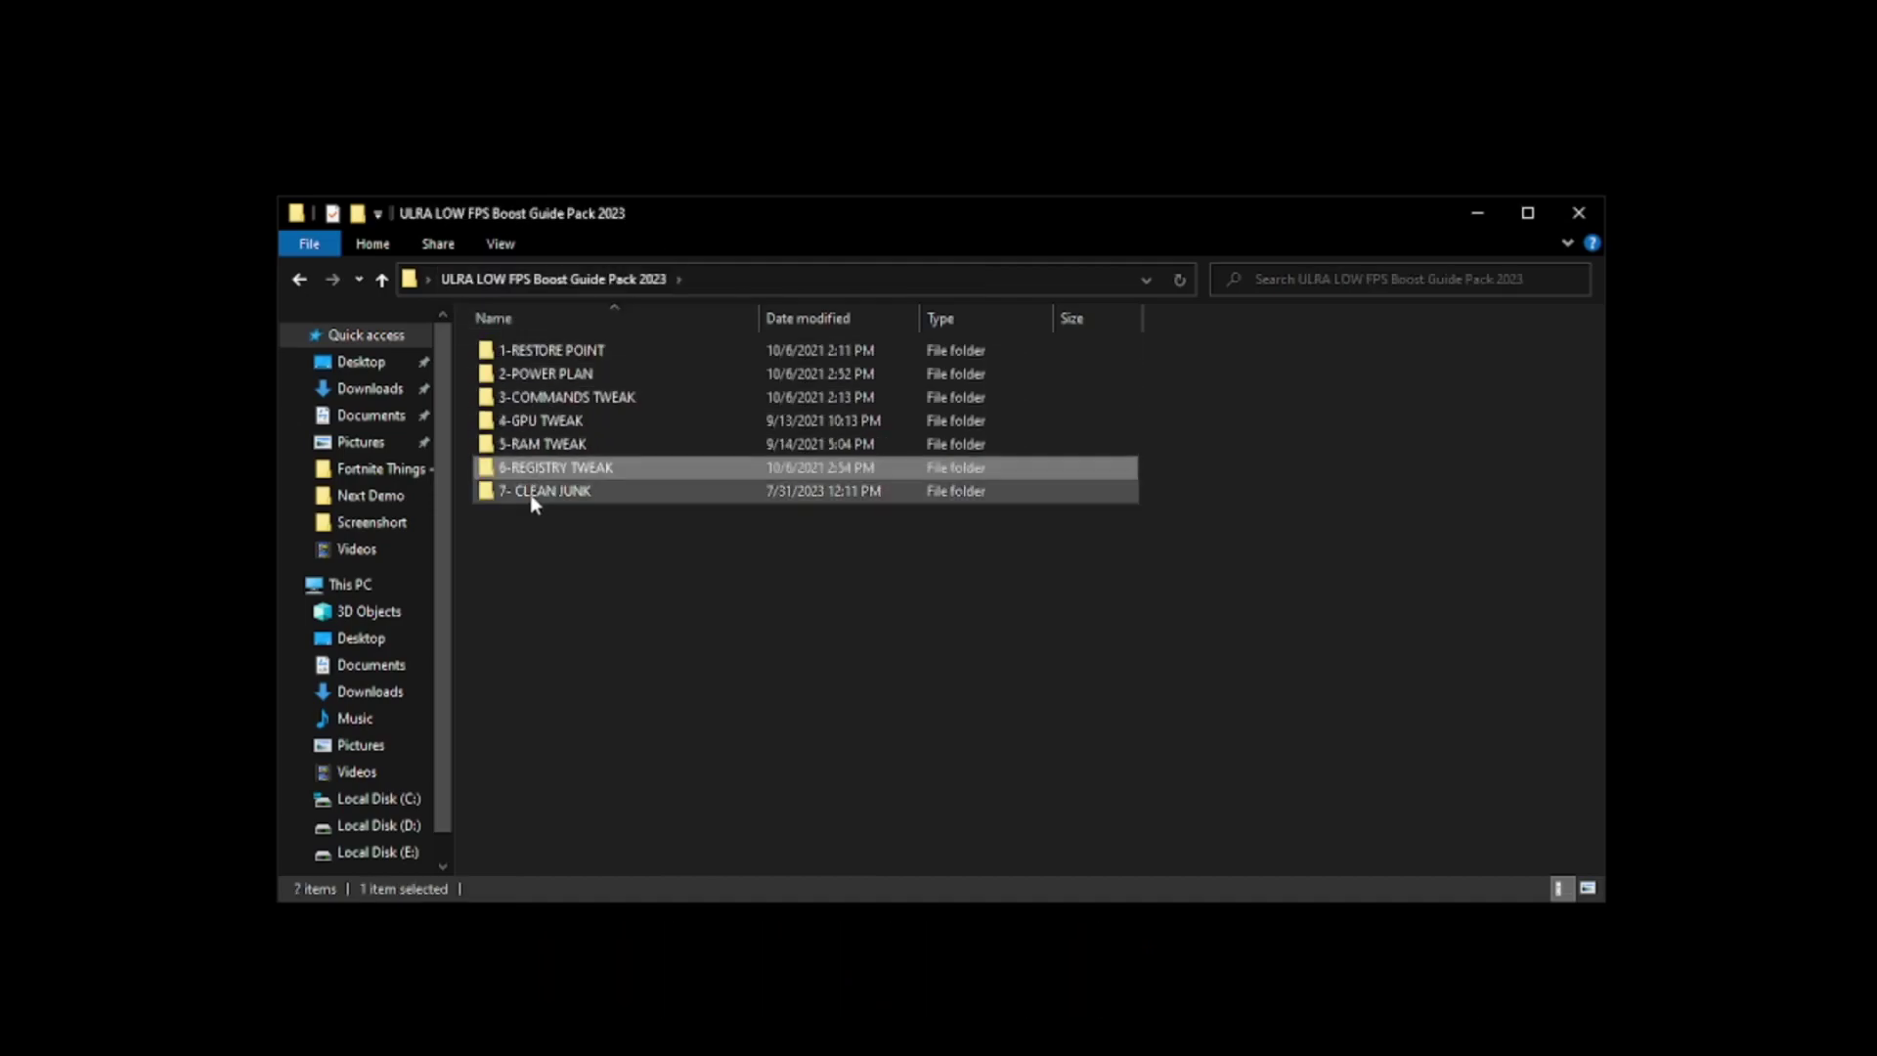
pyautogui.rightClick(534, 492)
pyautogui.click(588, 513)
# - Launch the Disk Cleanup shortcut and start a scan of drive C:
pyautogui.click(552, 359)
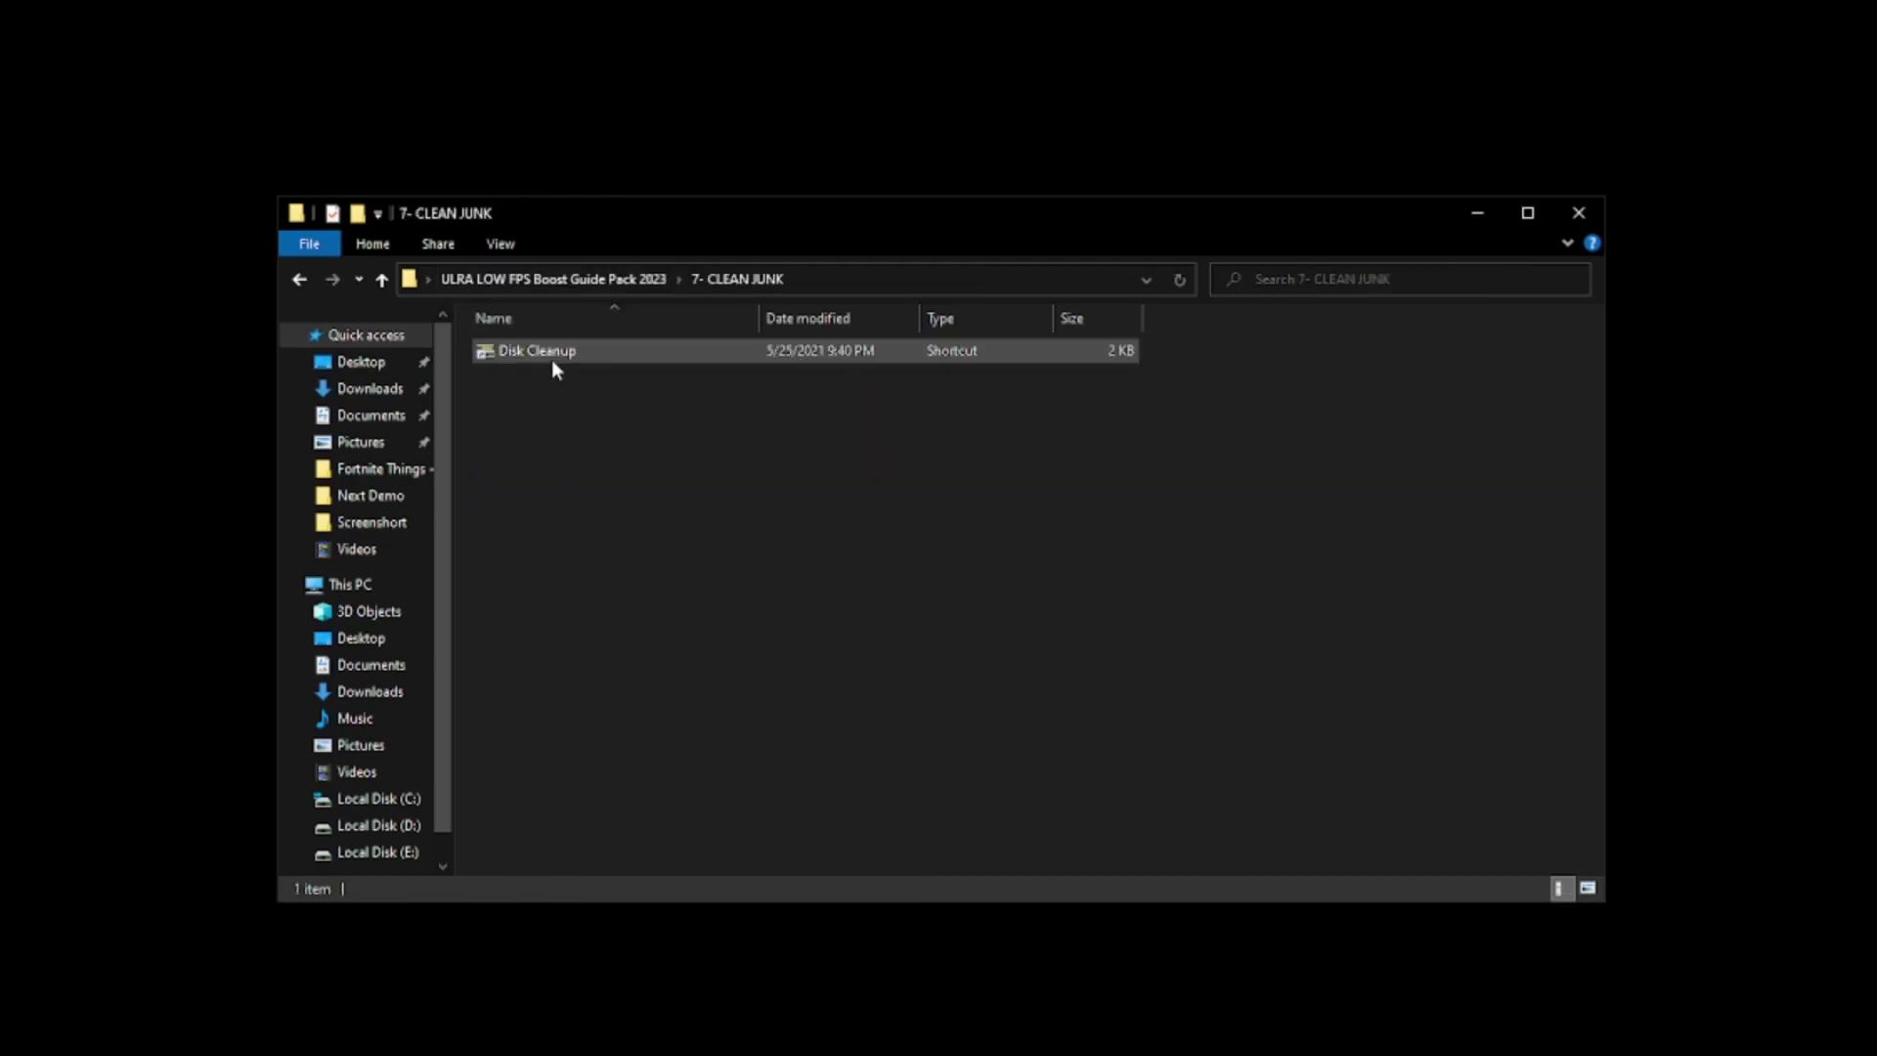
pyautogui.rightClick(553, 359)
pyautogui.click(610, 373)
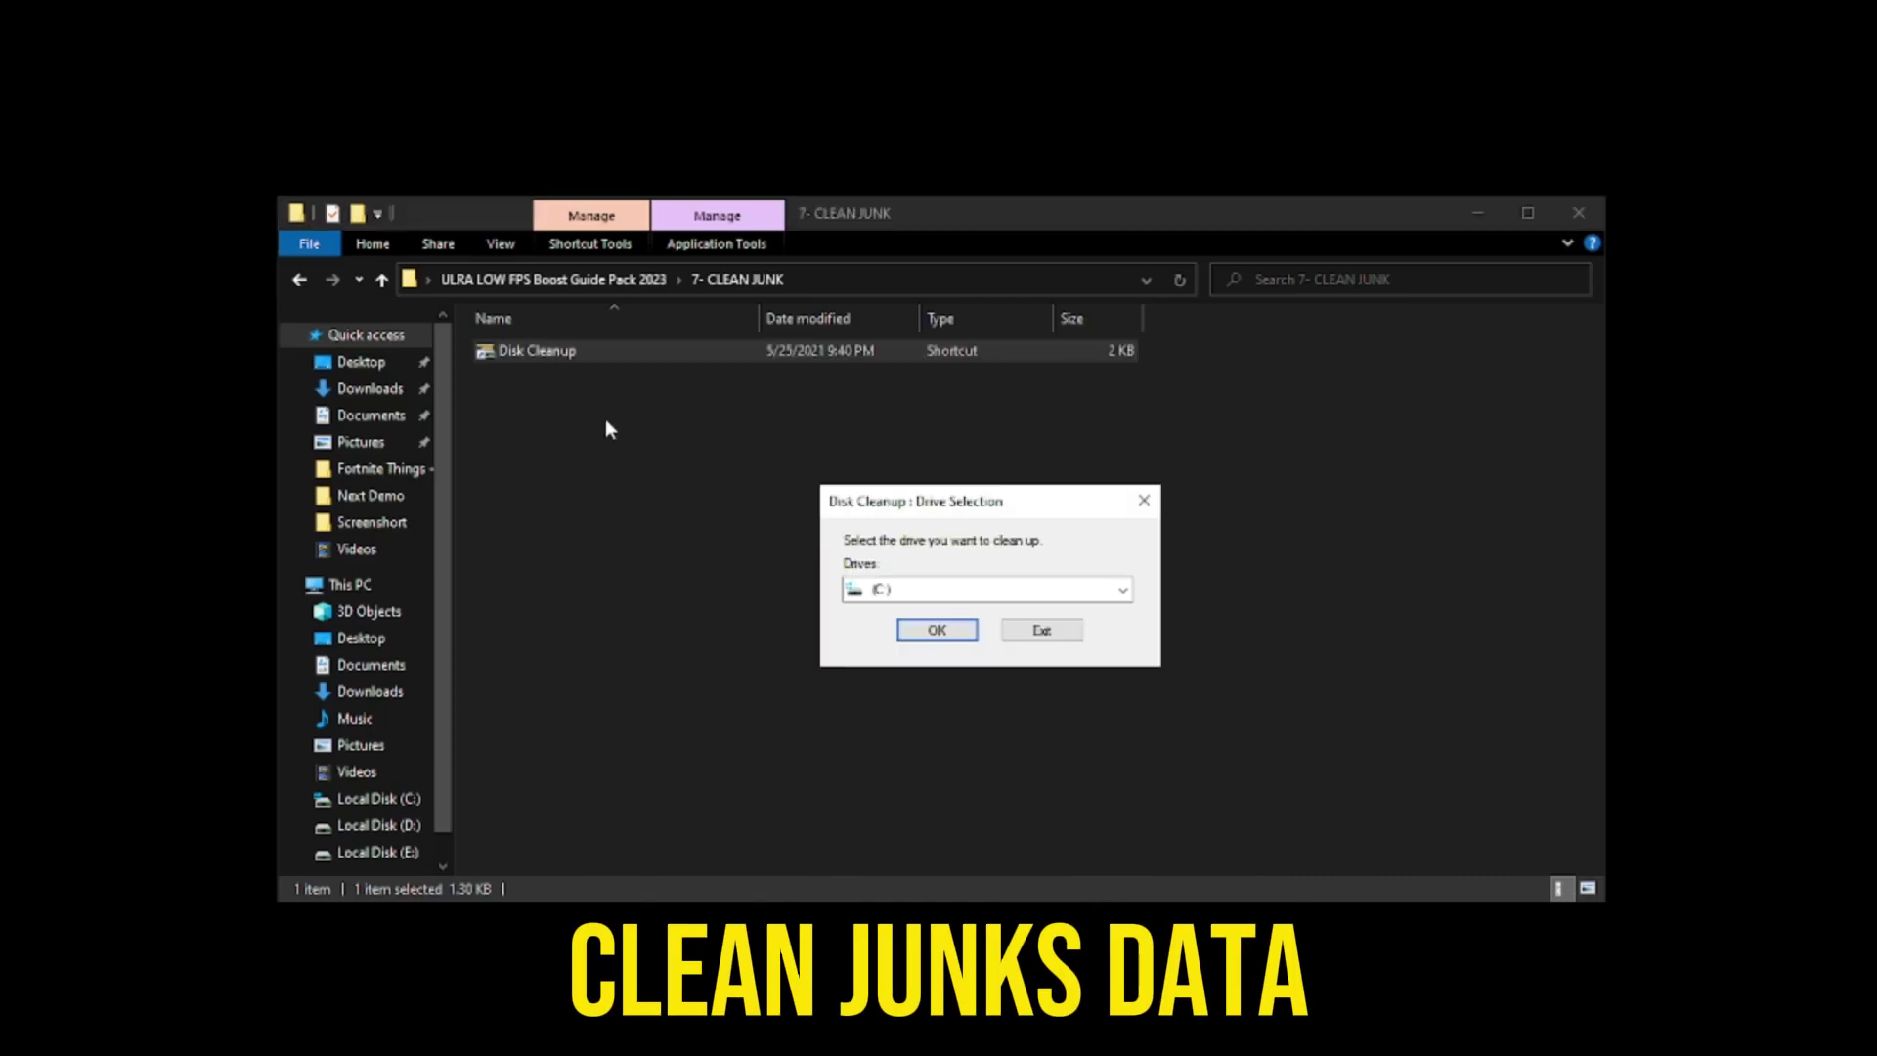
pyautogui.click(936, 633)
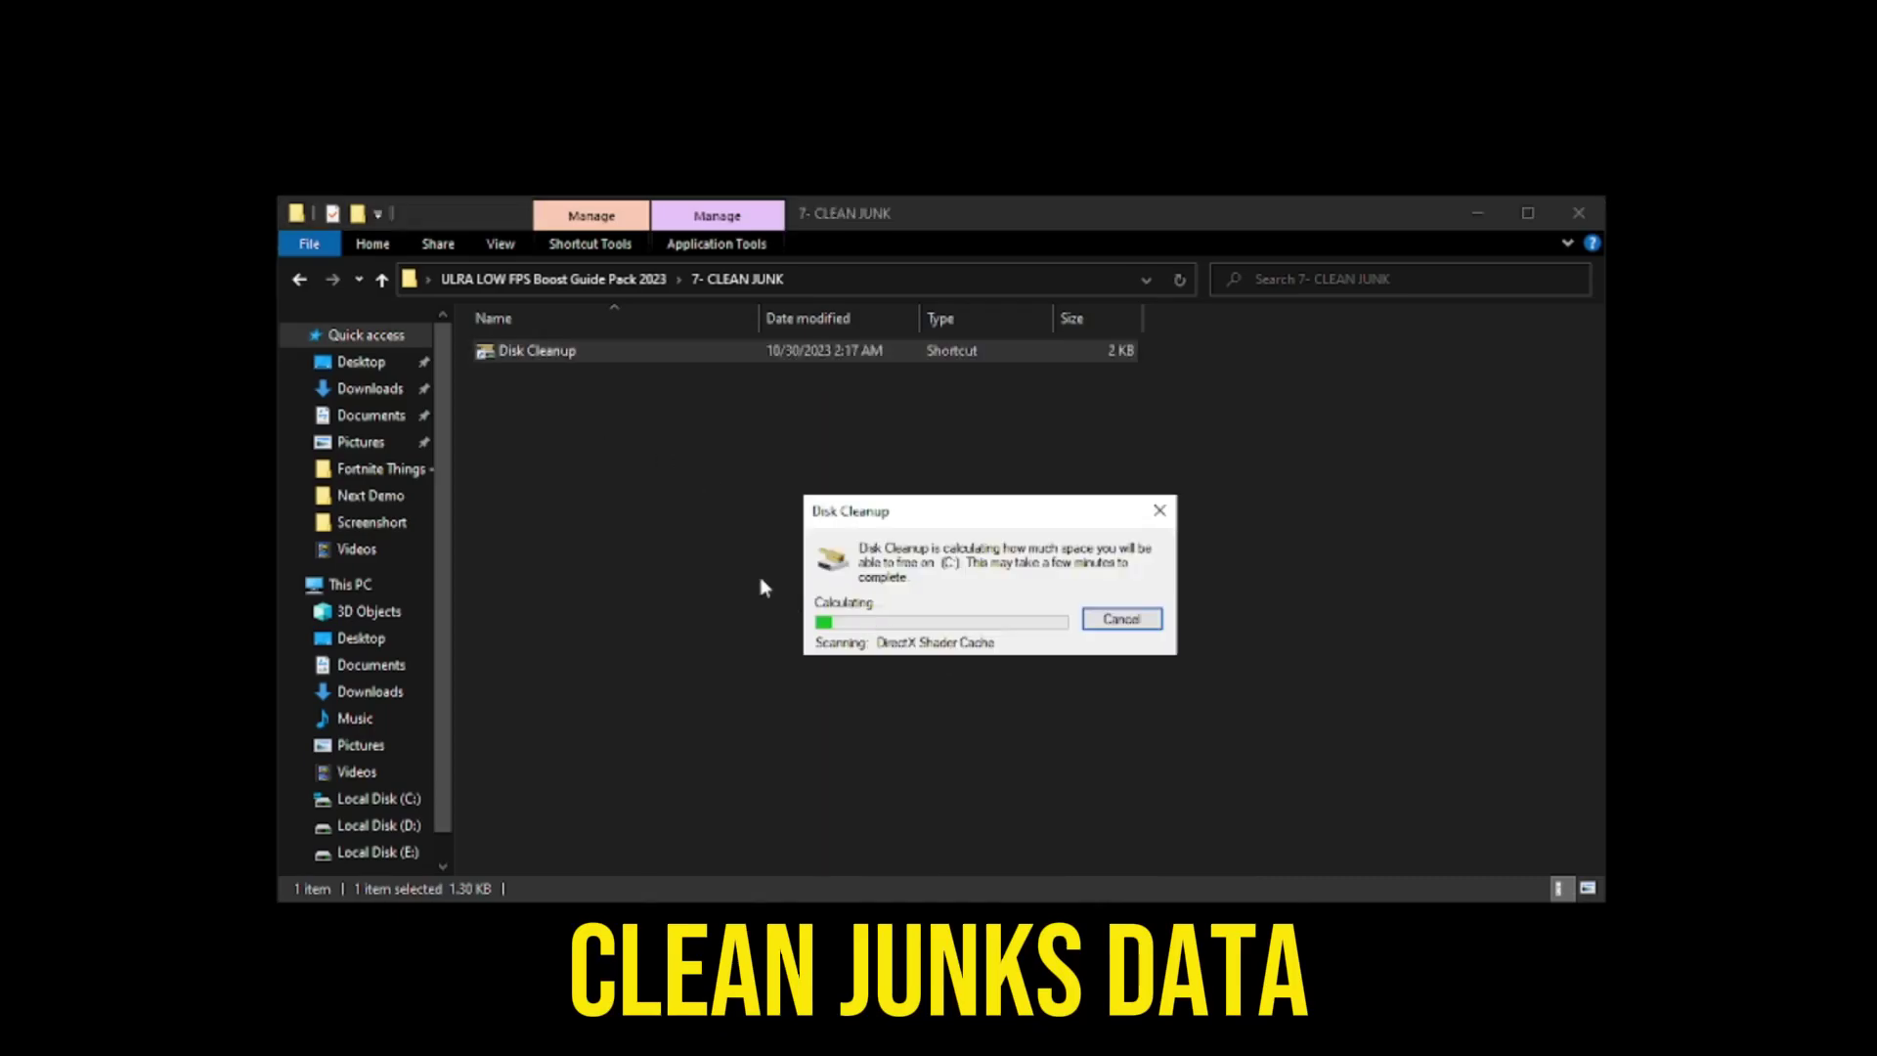
# - Review the files to delete on drive C: and permanently delete the checked ones, including Recycle Bin, Temporary files and Thumbnails
pyautogui.moveTo(251, 46); pyautogui.dragTo(964, 343)
pyautogui.scroll(-1, 761, 551)
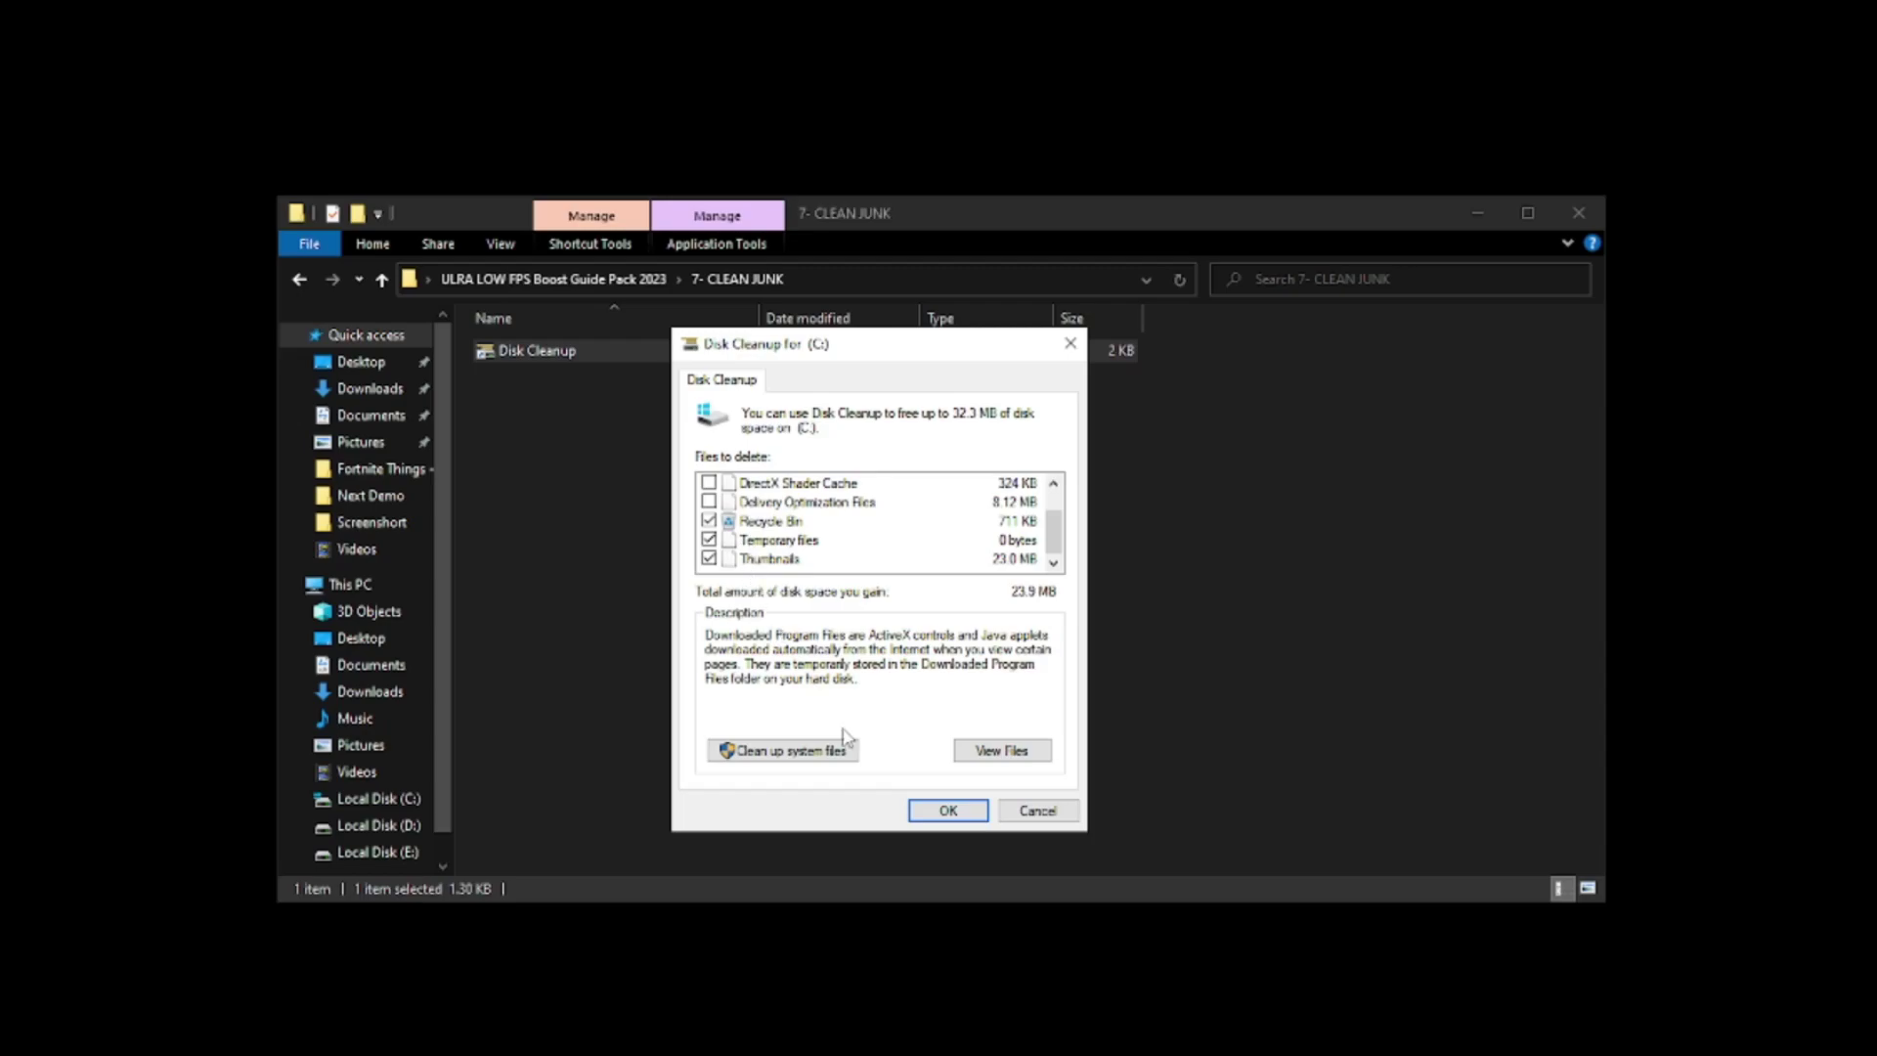
pyautogui.click(948, 814)
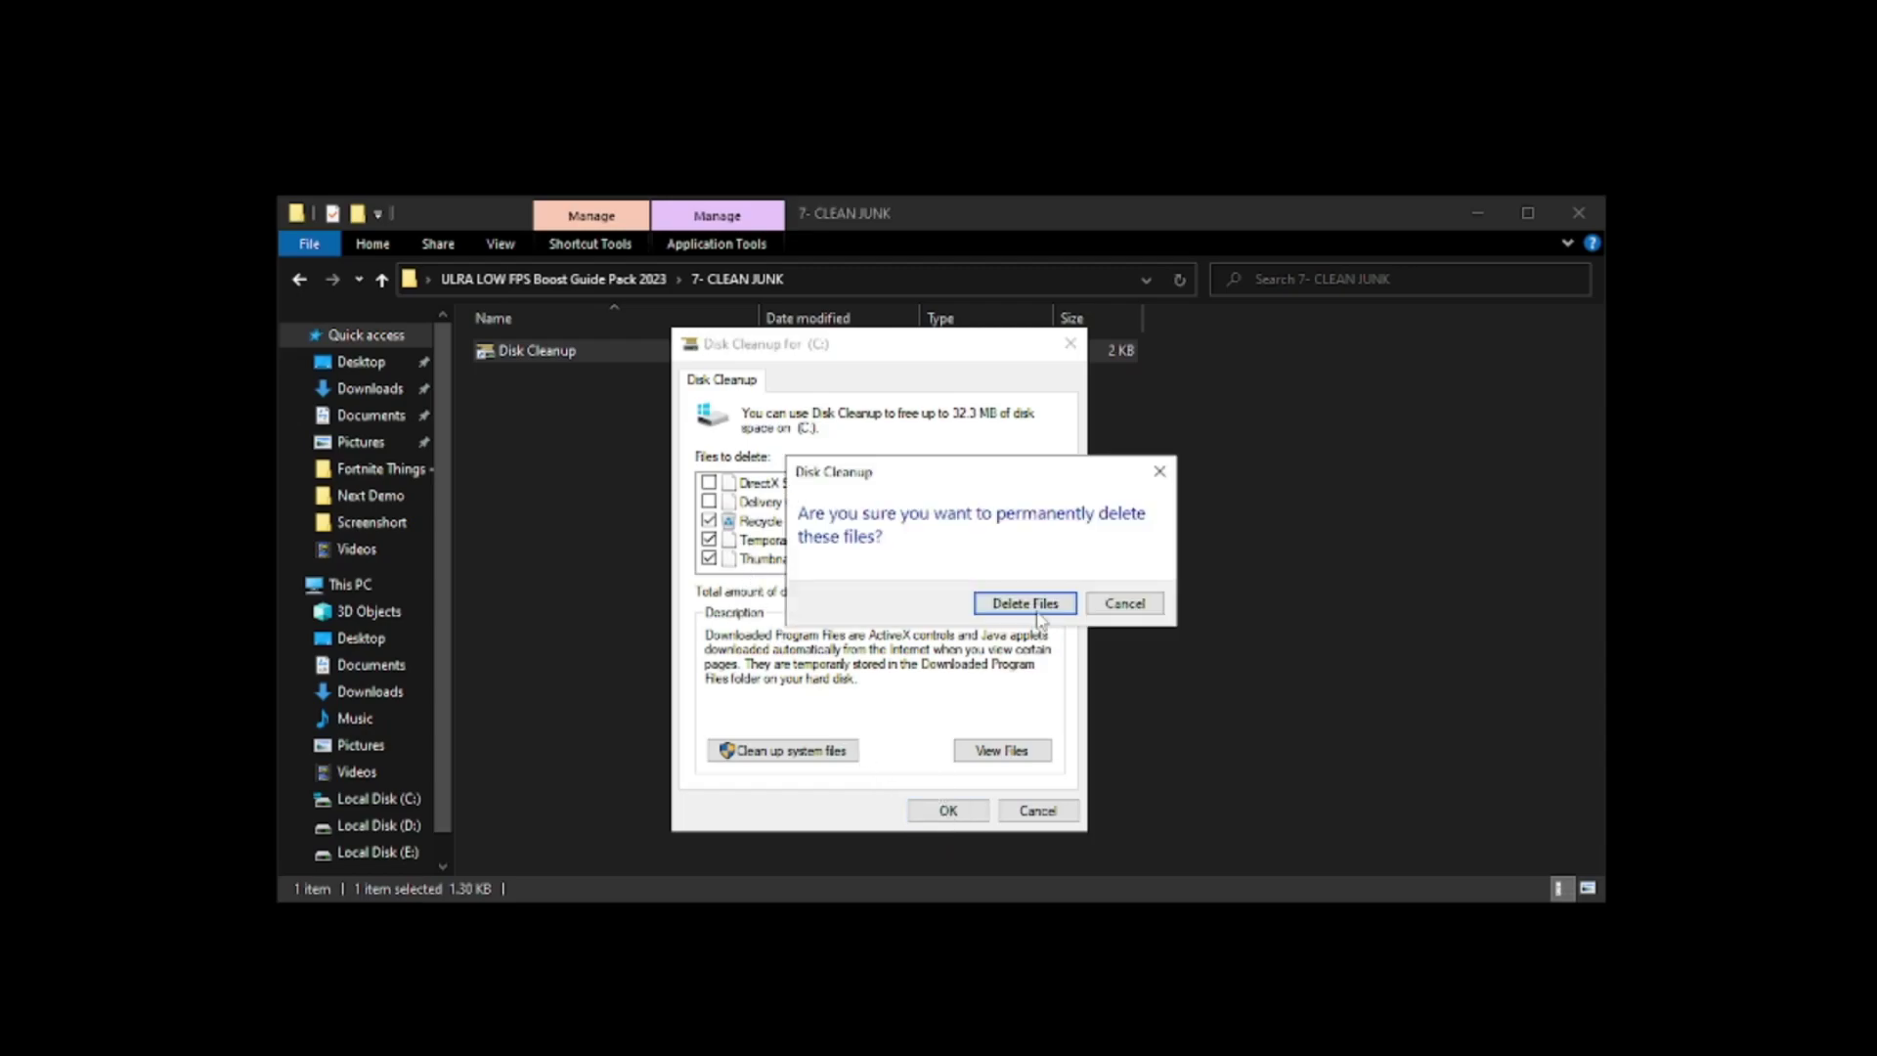
pyautogui.click(1028, 606)
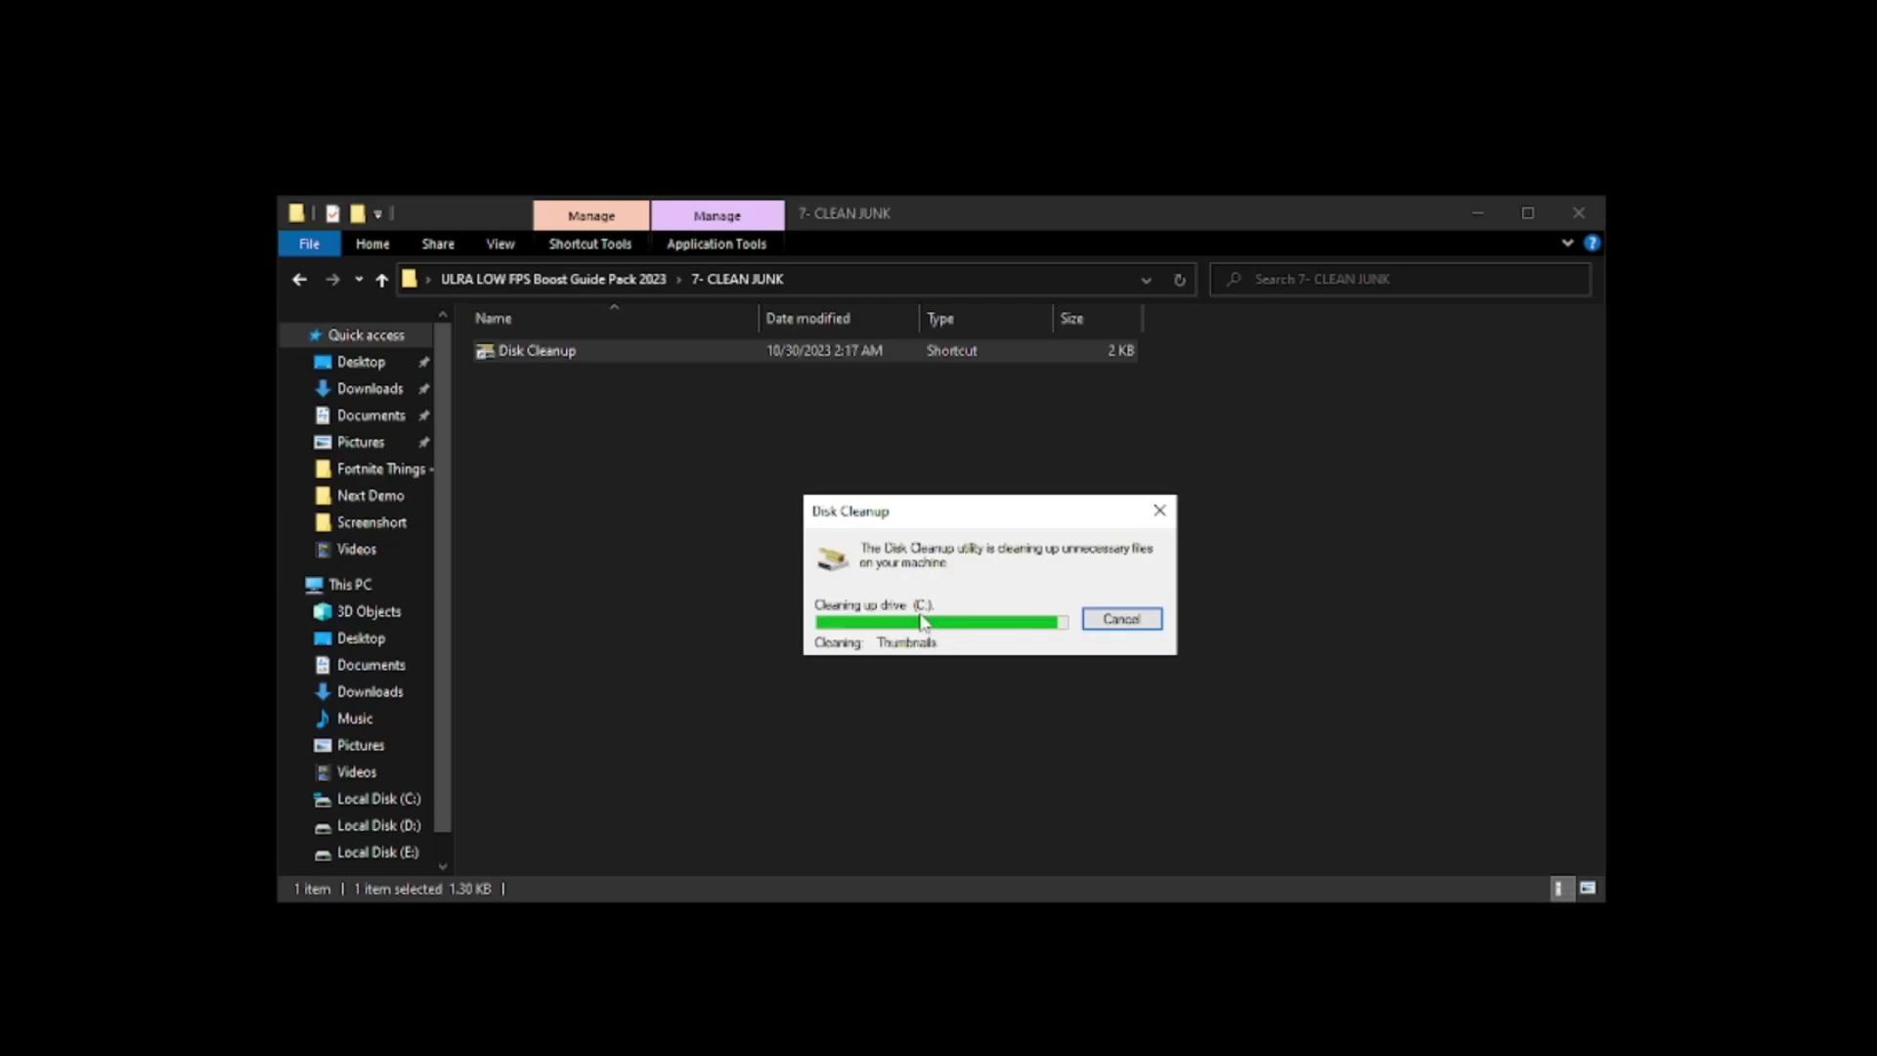
# - Return to the pack's main folder and close its window
pyautogui.click(482, 280)
pyautogui.moveTo(561, 574); pyautogui.dragTo(608, 318)
pyautogui.click(616, 577)
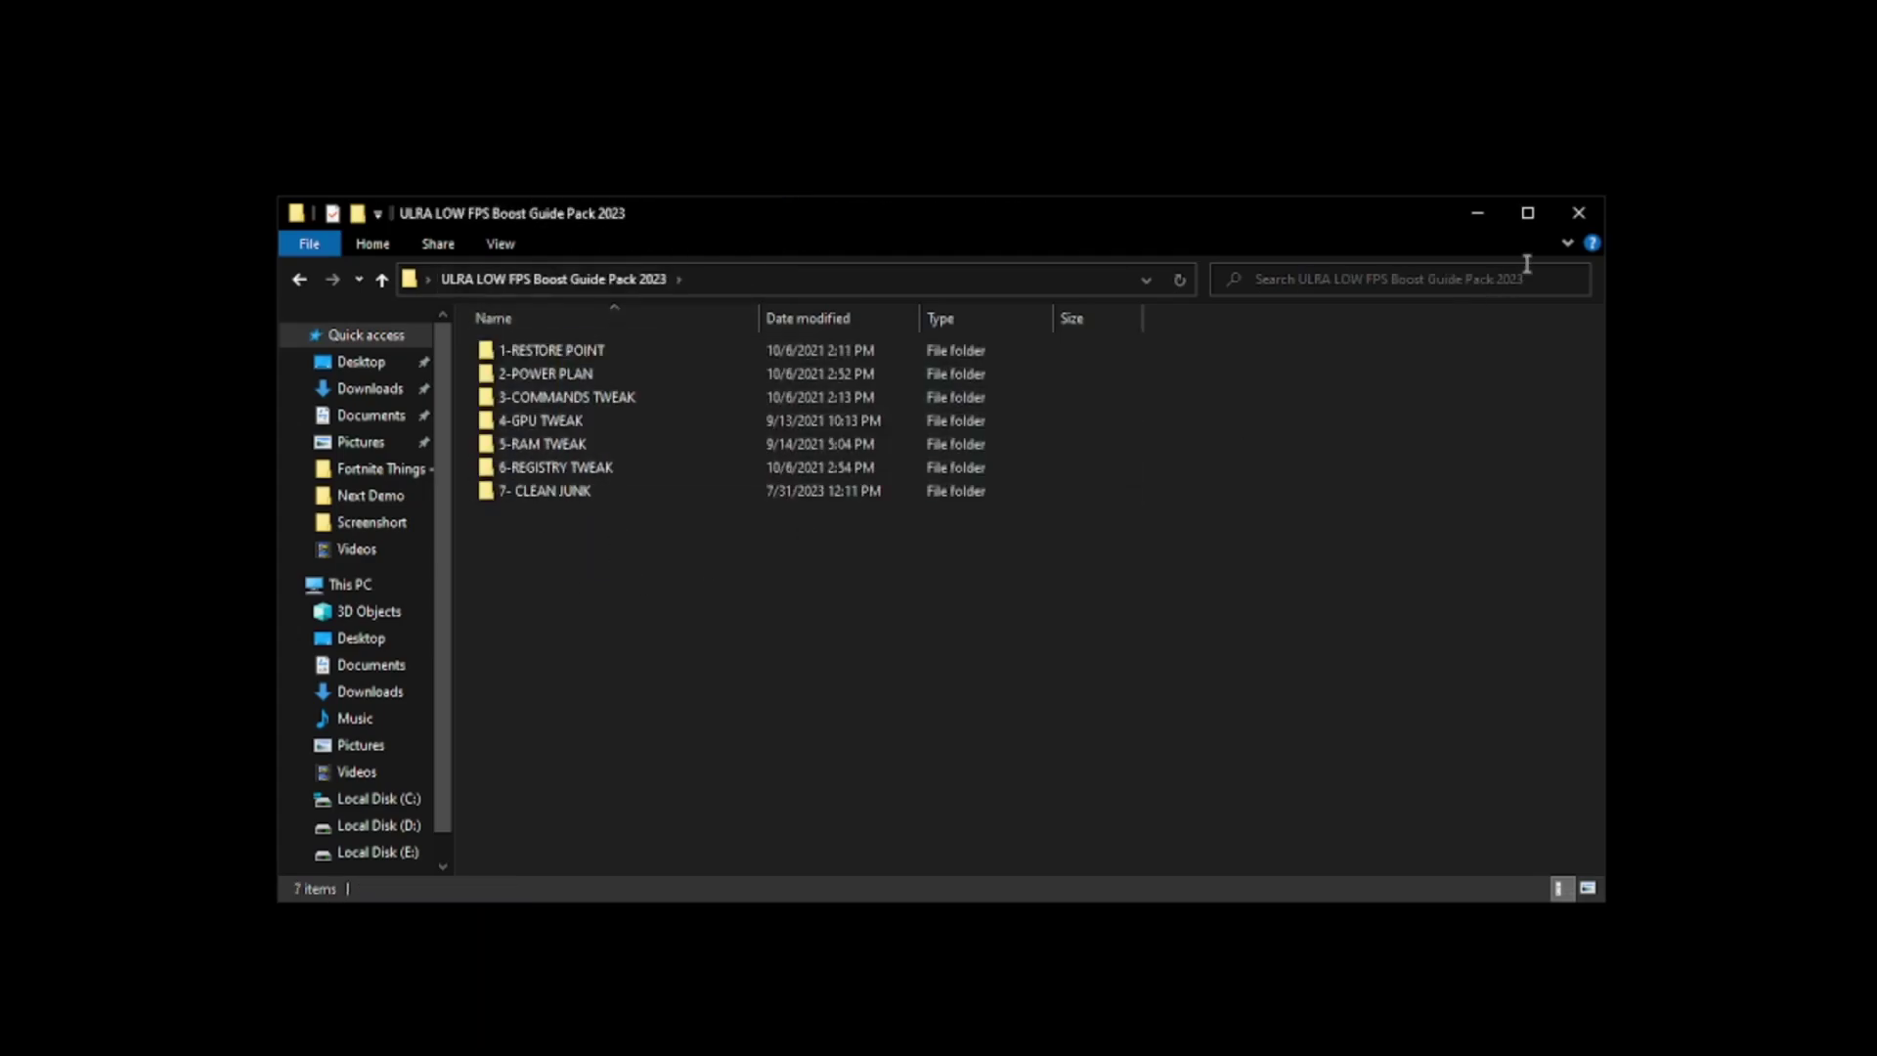
pyautogui.click(1599, 217)
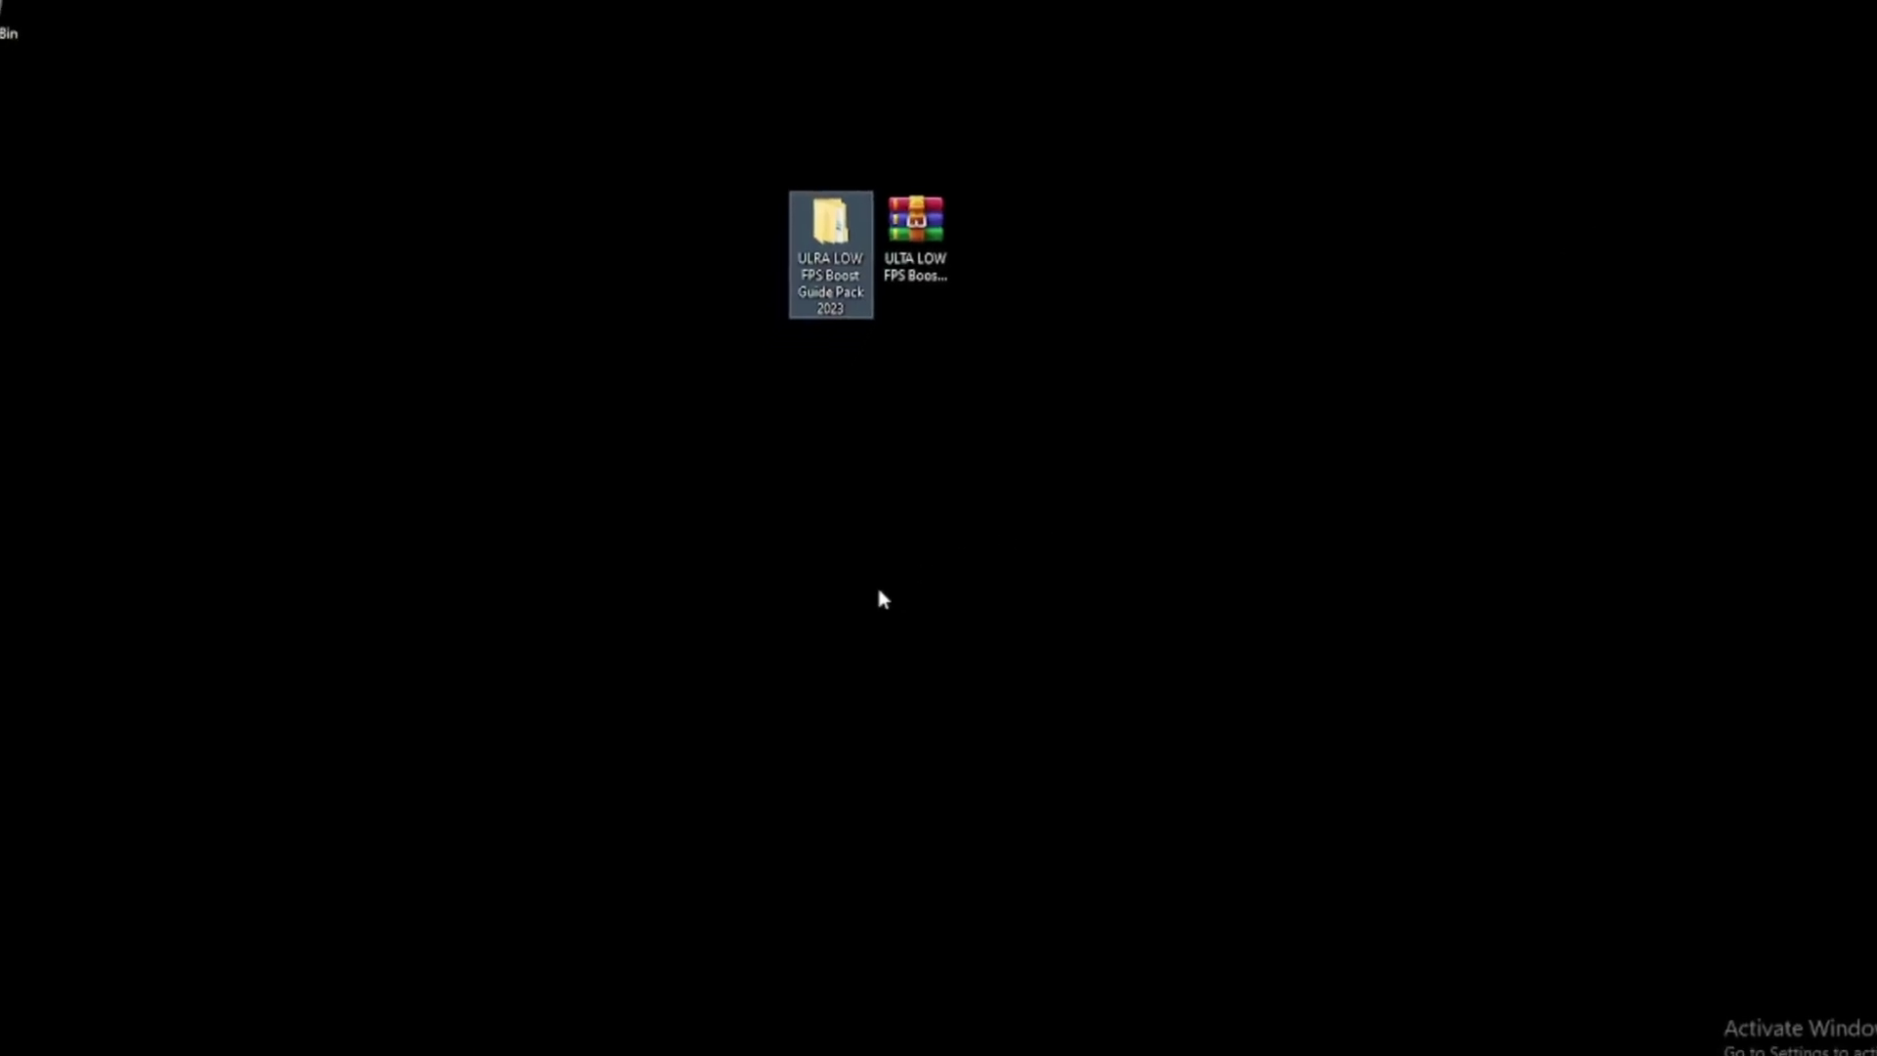
# - Search Windows for "run", open the Run app, and move its dialog below the desktop's pack folder and archive
pyautogui.click(208, 1044)
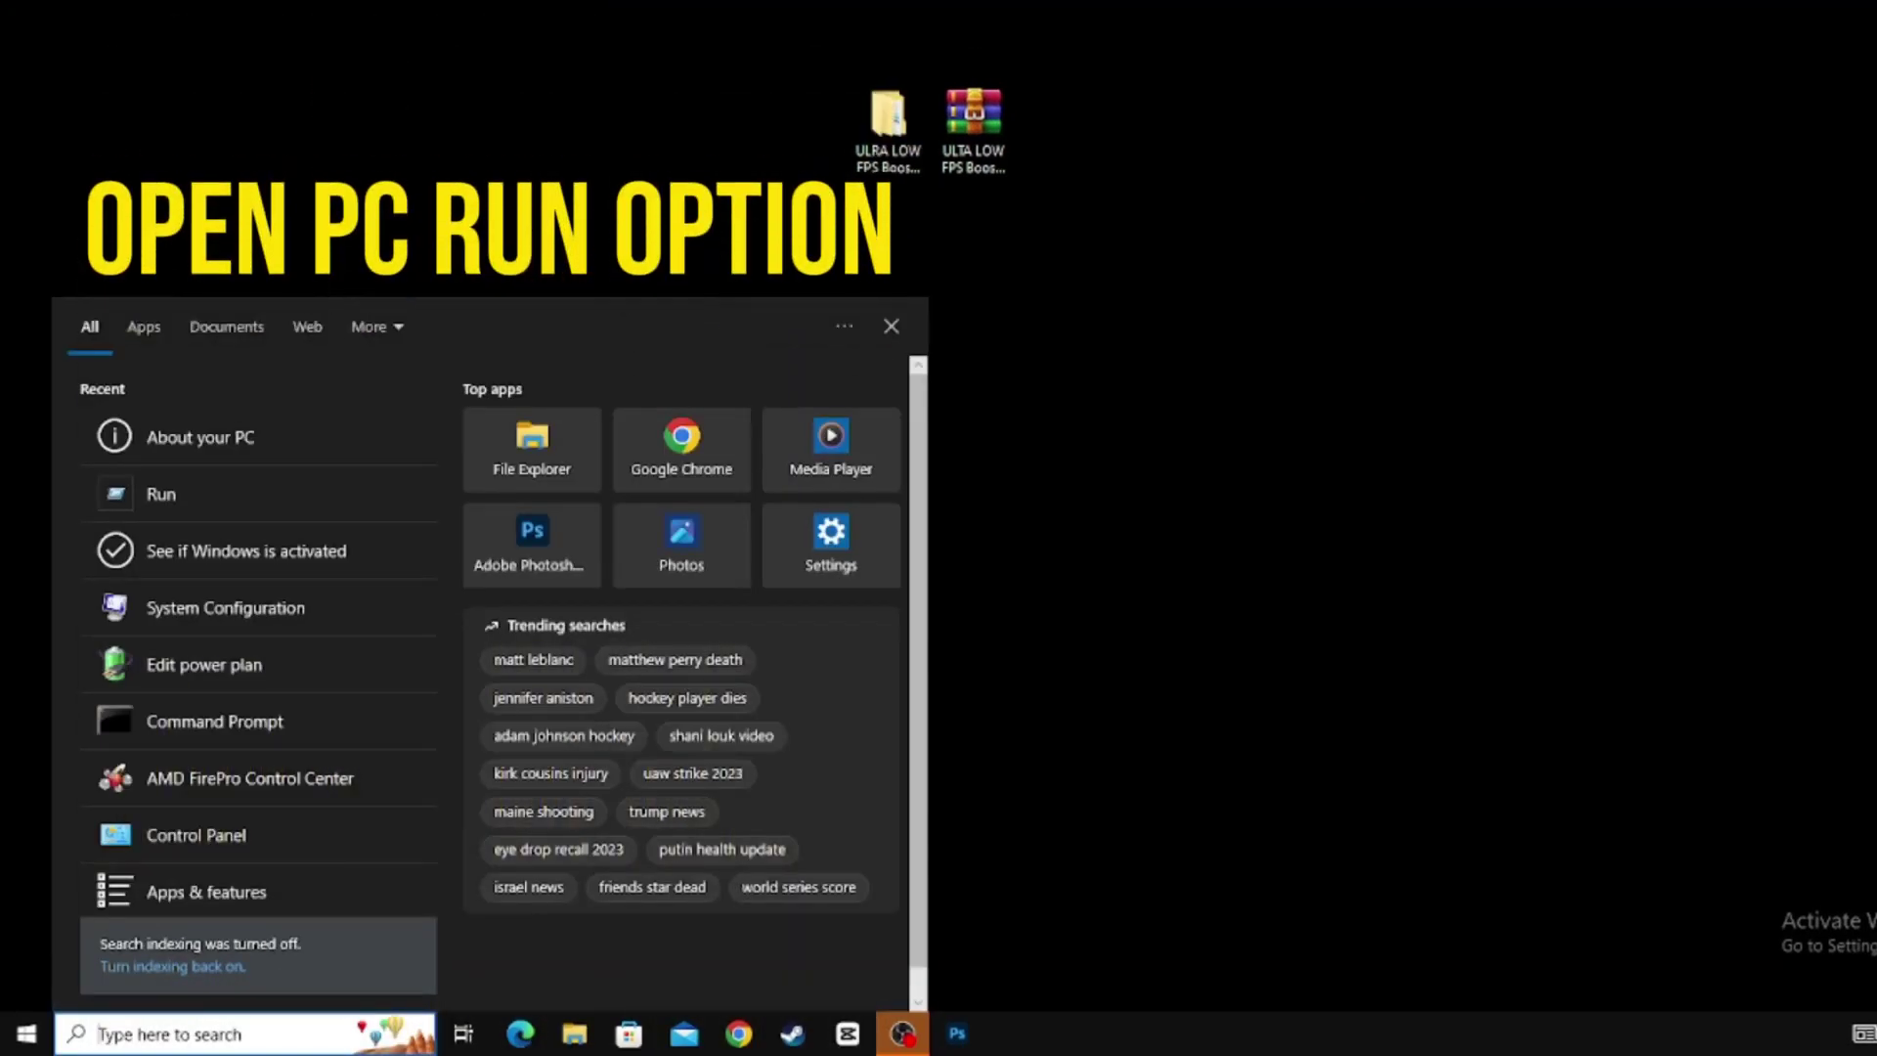
pyautogui.write('run')
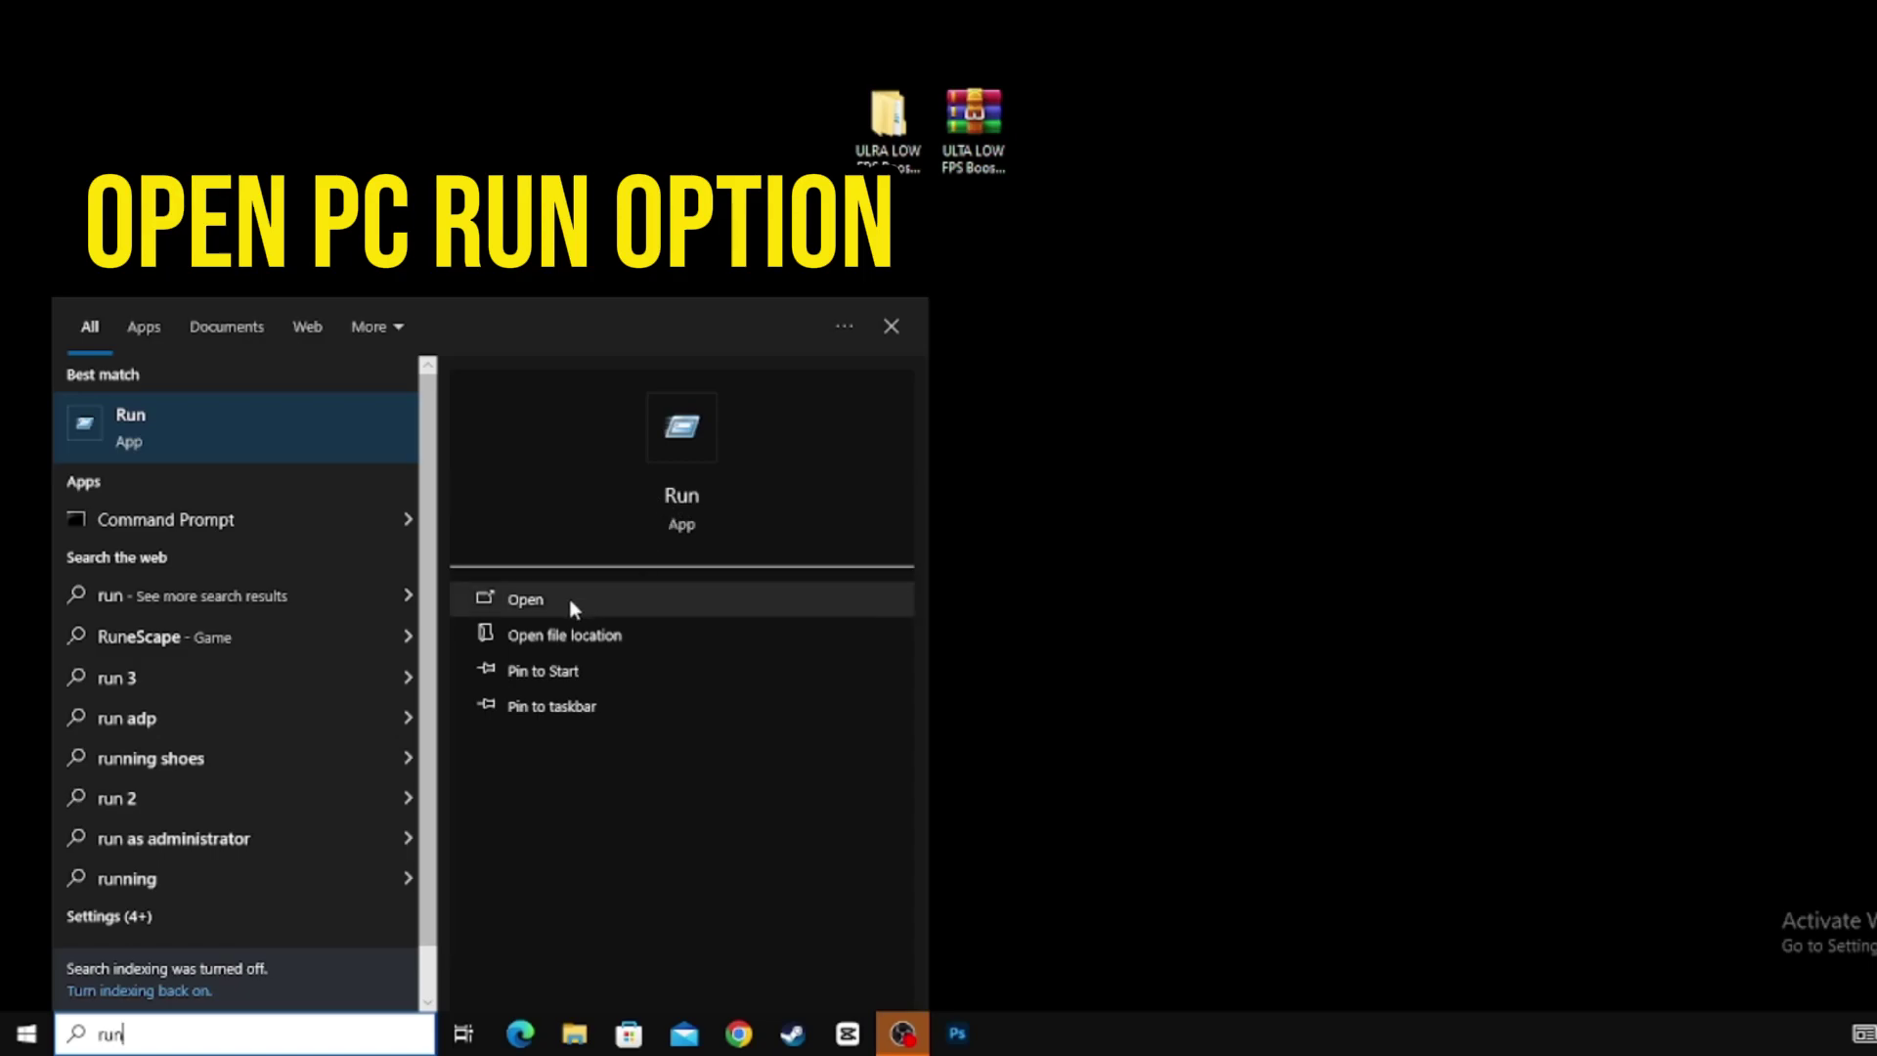
pyautogui.click(526, 599)
pyautogui.moveTo(293, 784); pyautogui.dragTo(1108, 270)
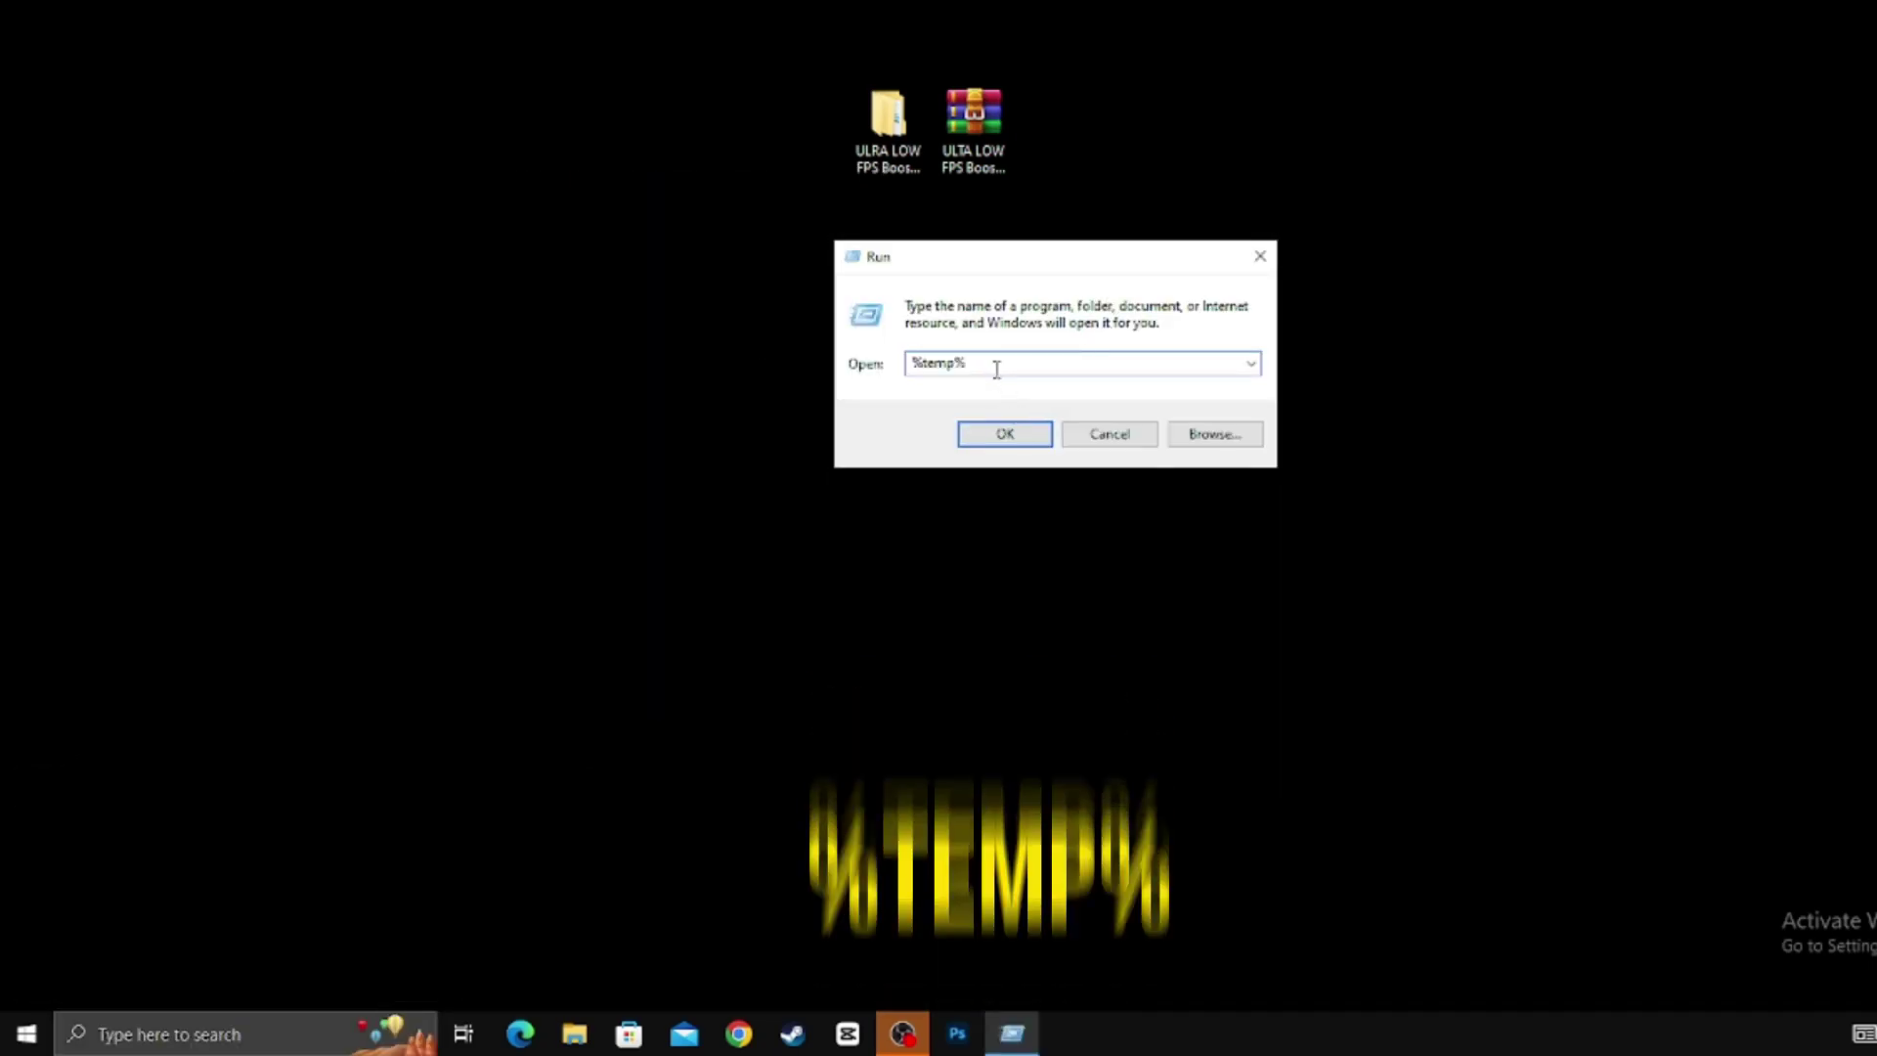
# - Open the %temp% folder from the Run dialog and delete all of its files and folders
pyautogui.moveTo(955, 363); pyautogui.dragTo(973, 363)
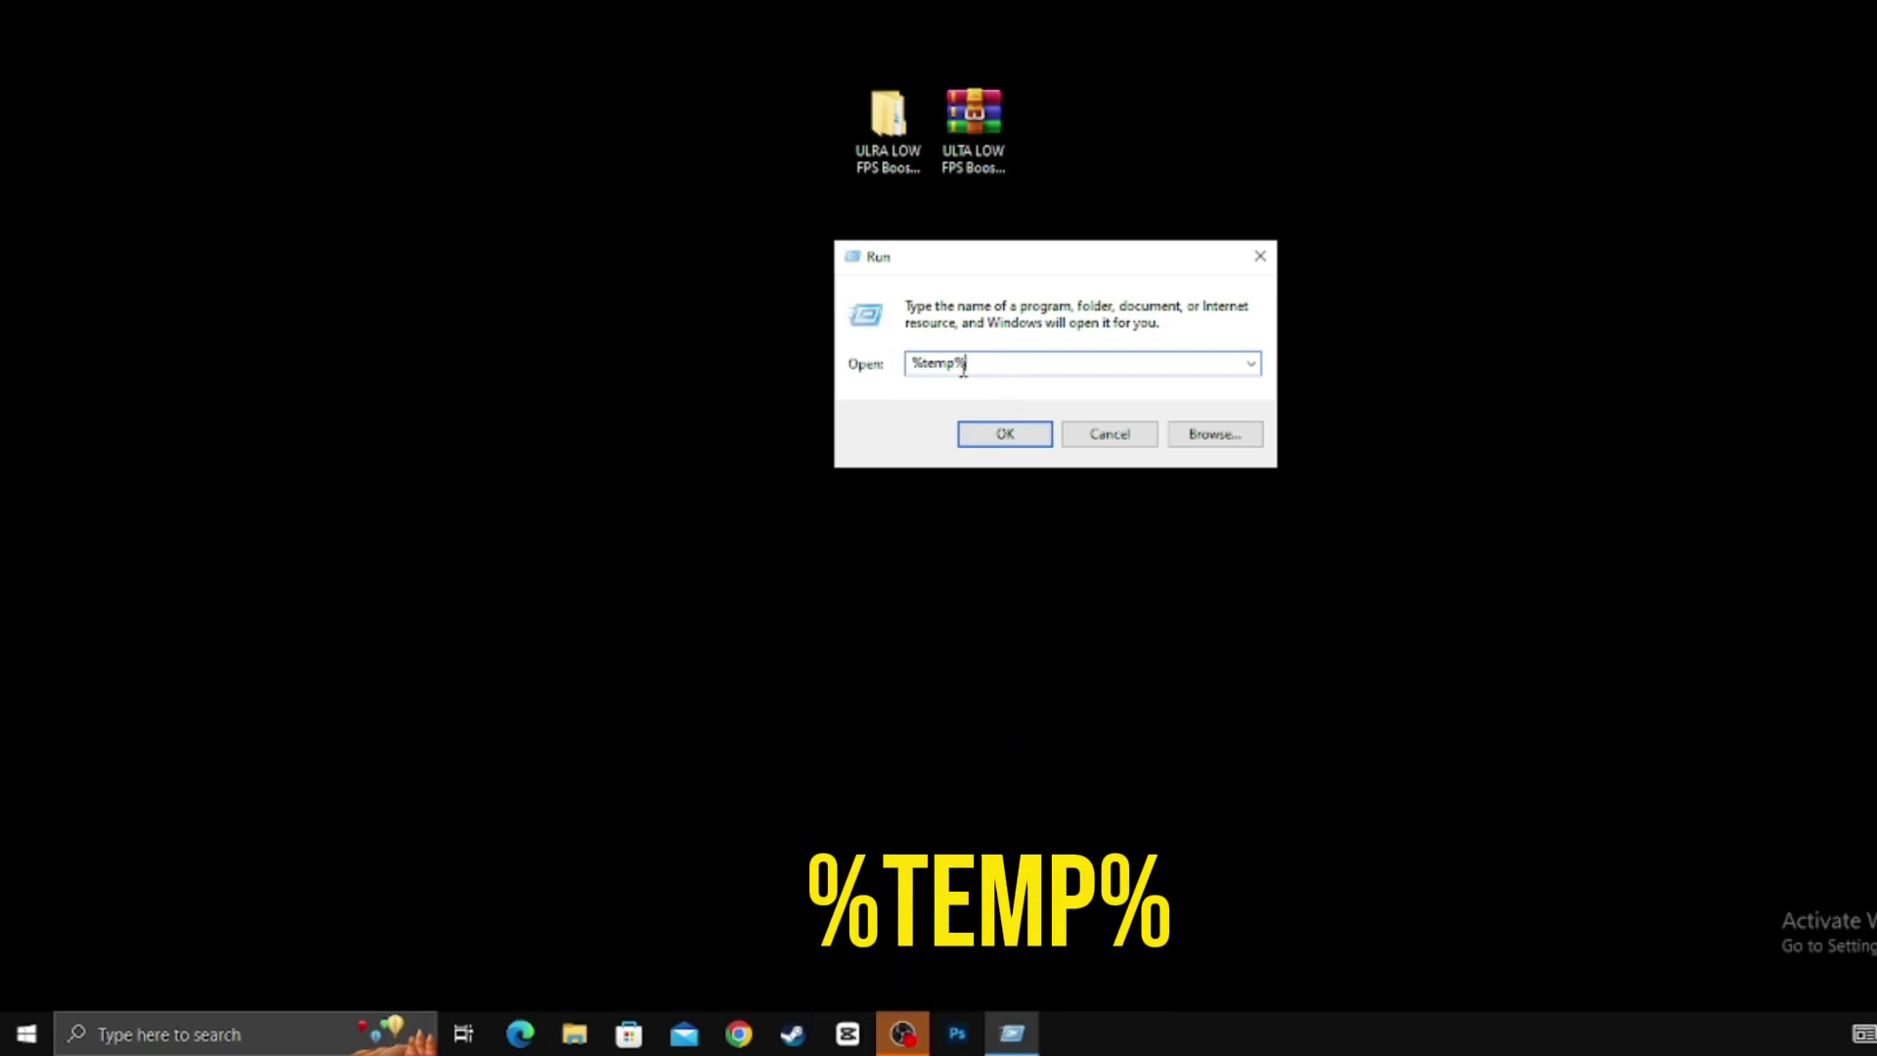
pyautogui.click(1003, 433)
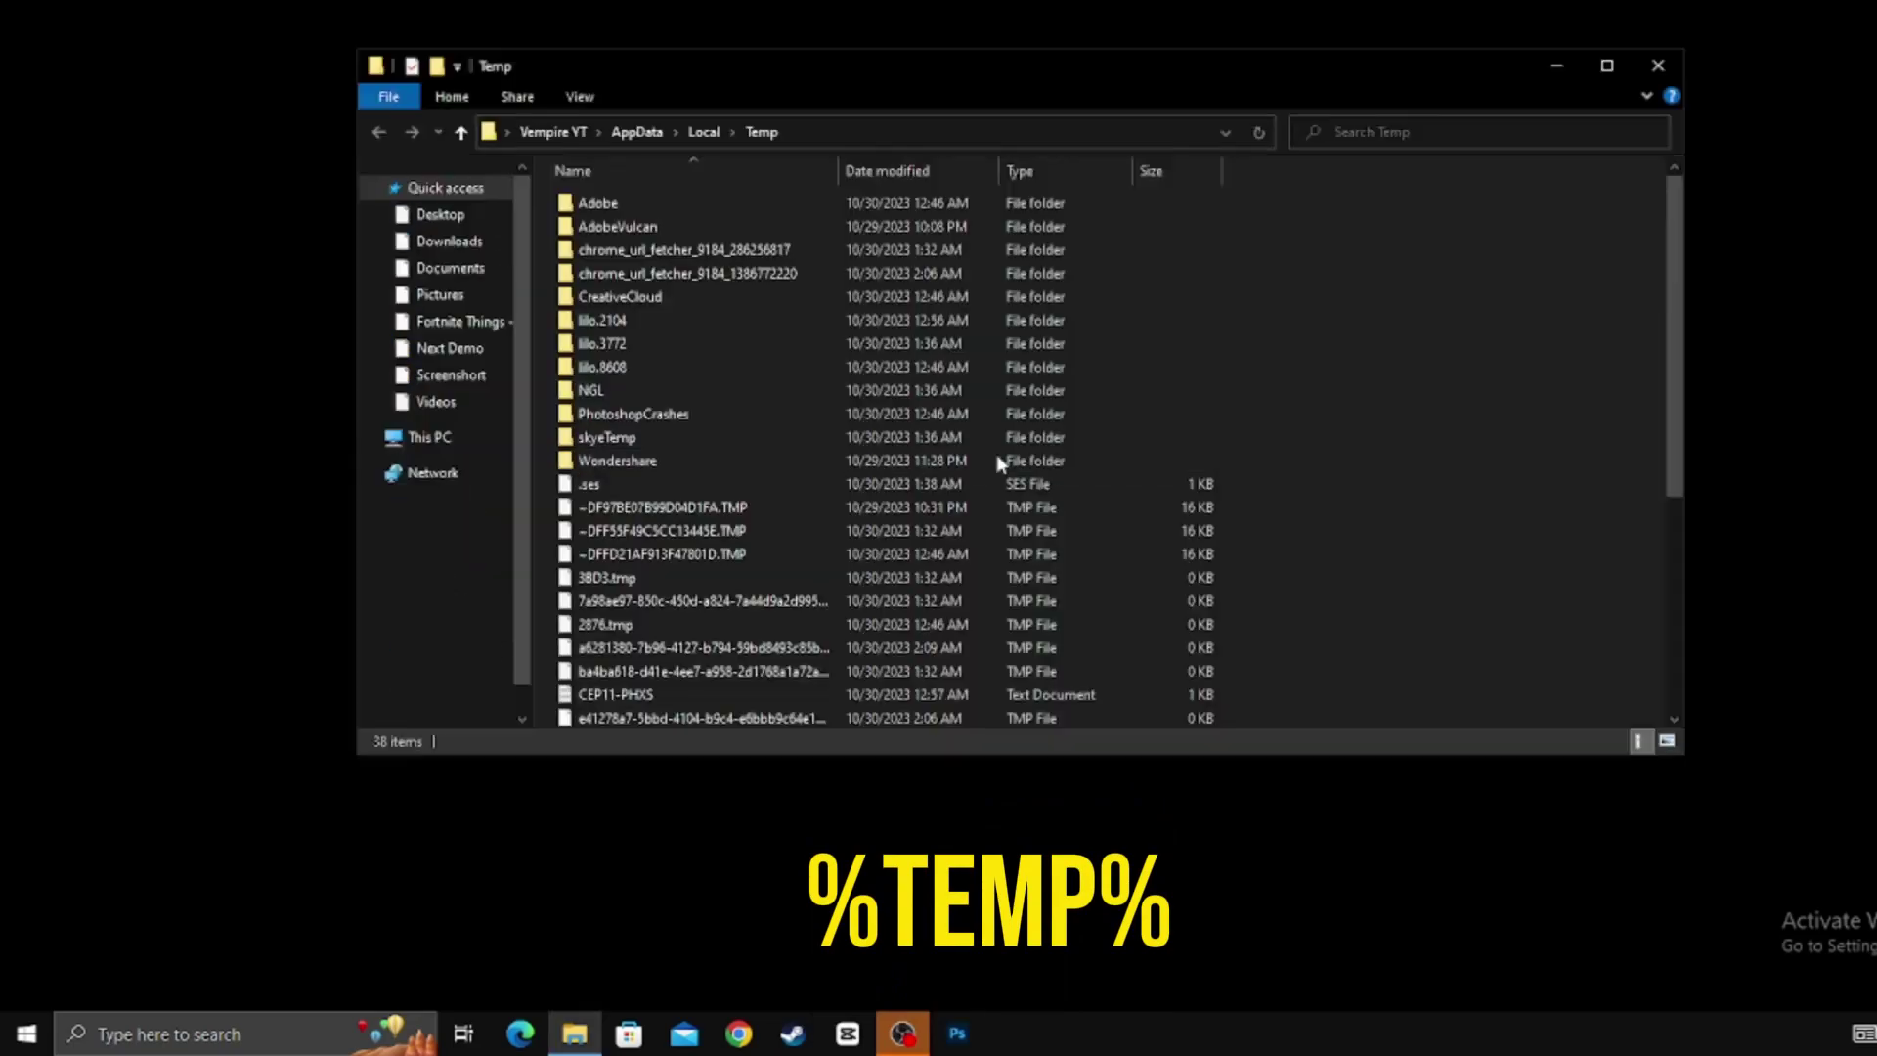
pyautogui.moveTo(1317, 196); pyautogui.dragTo(970, 750)
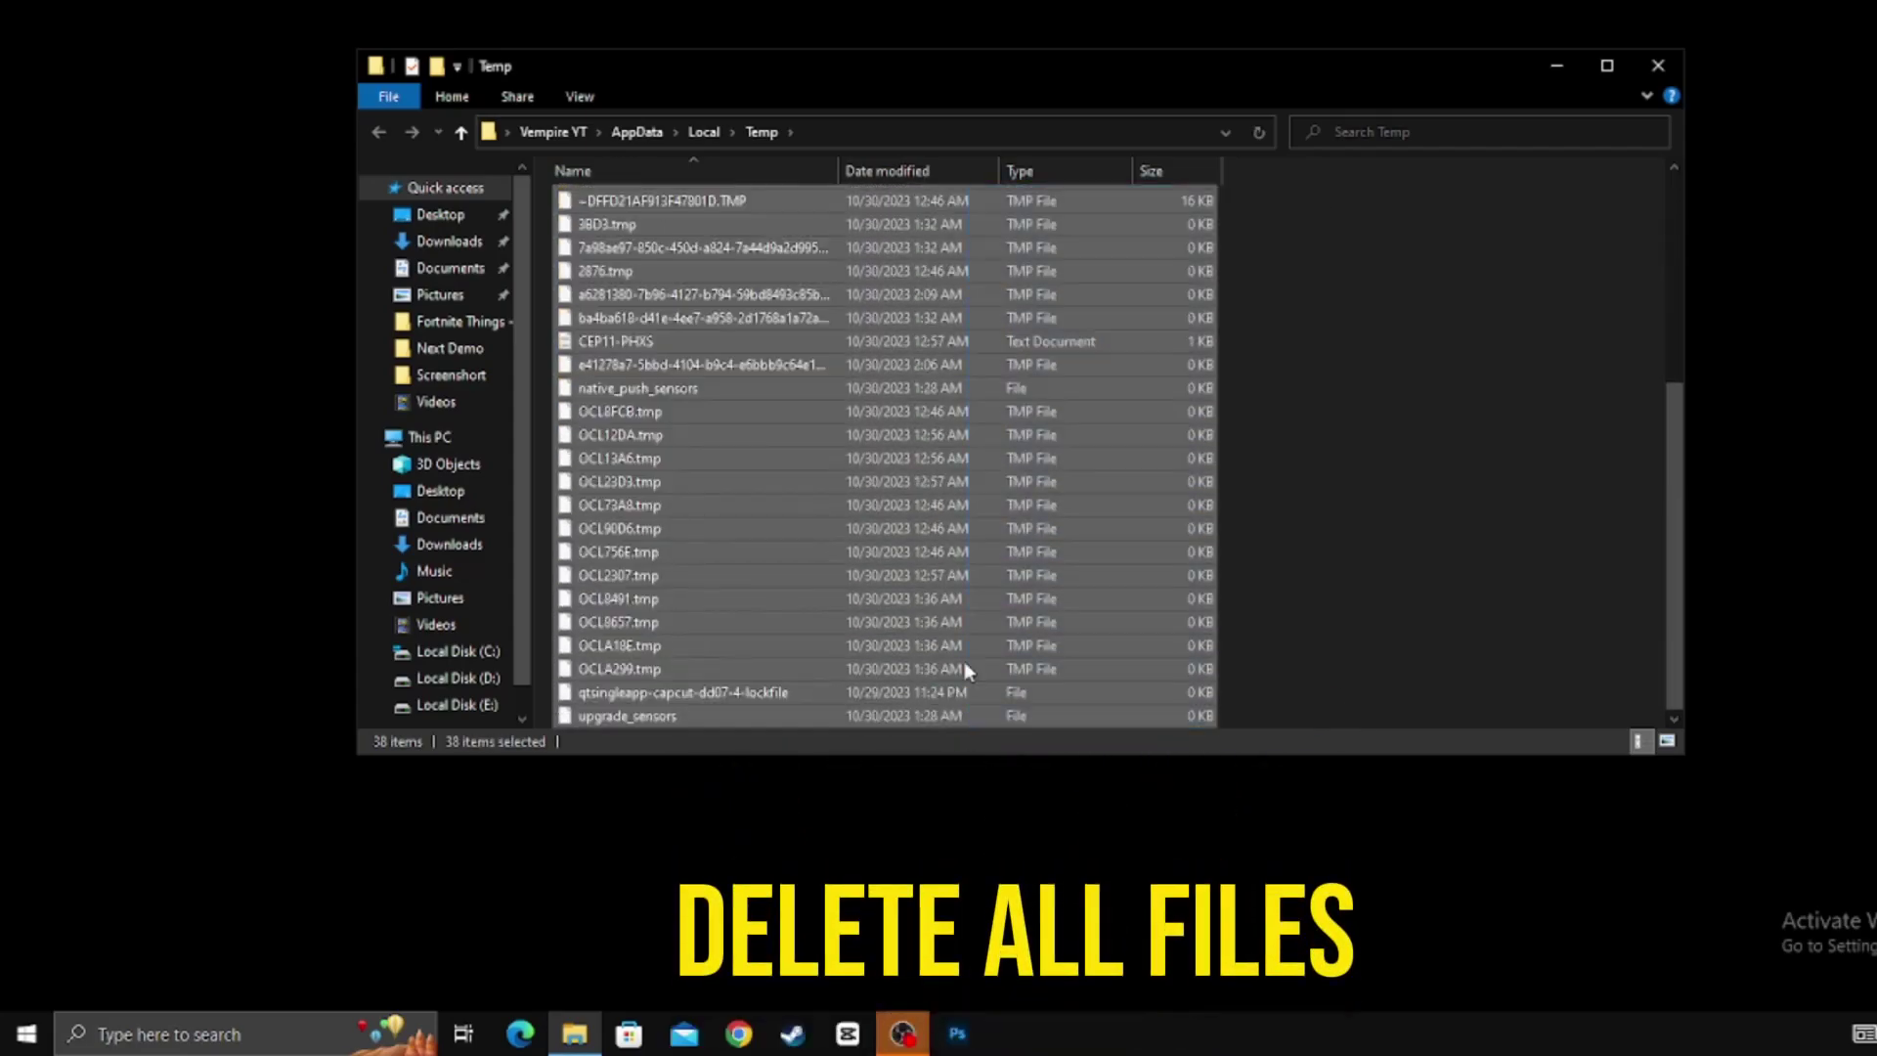
pyautogui.rightClick(931, 231)
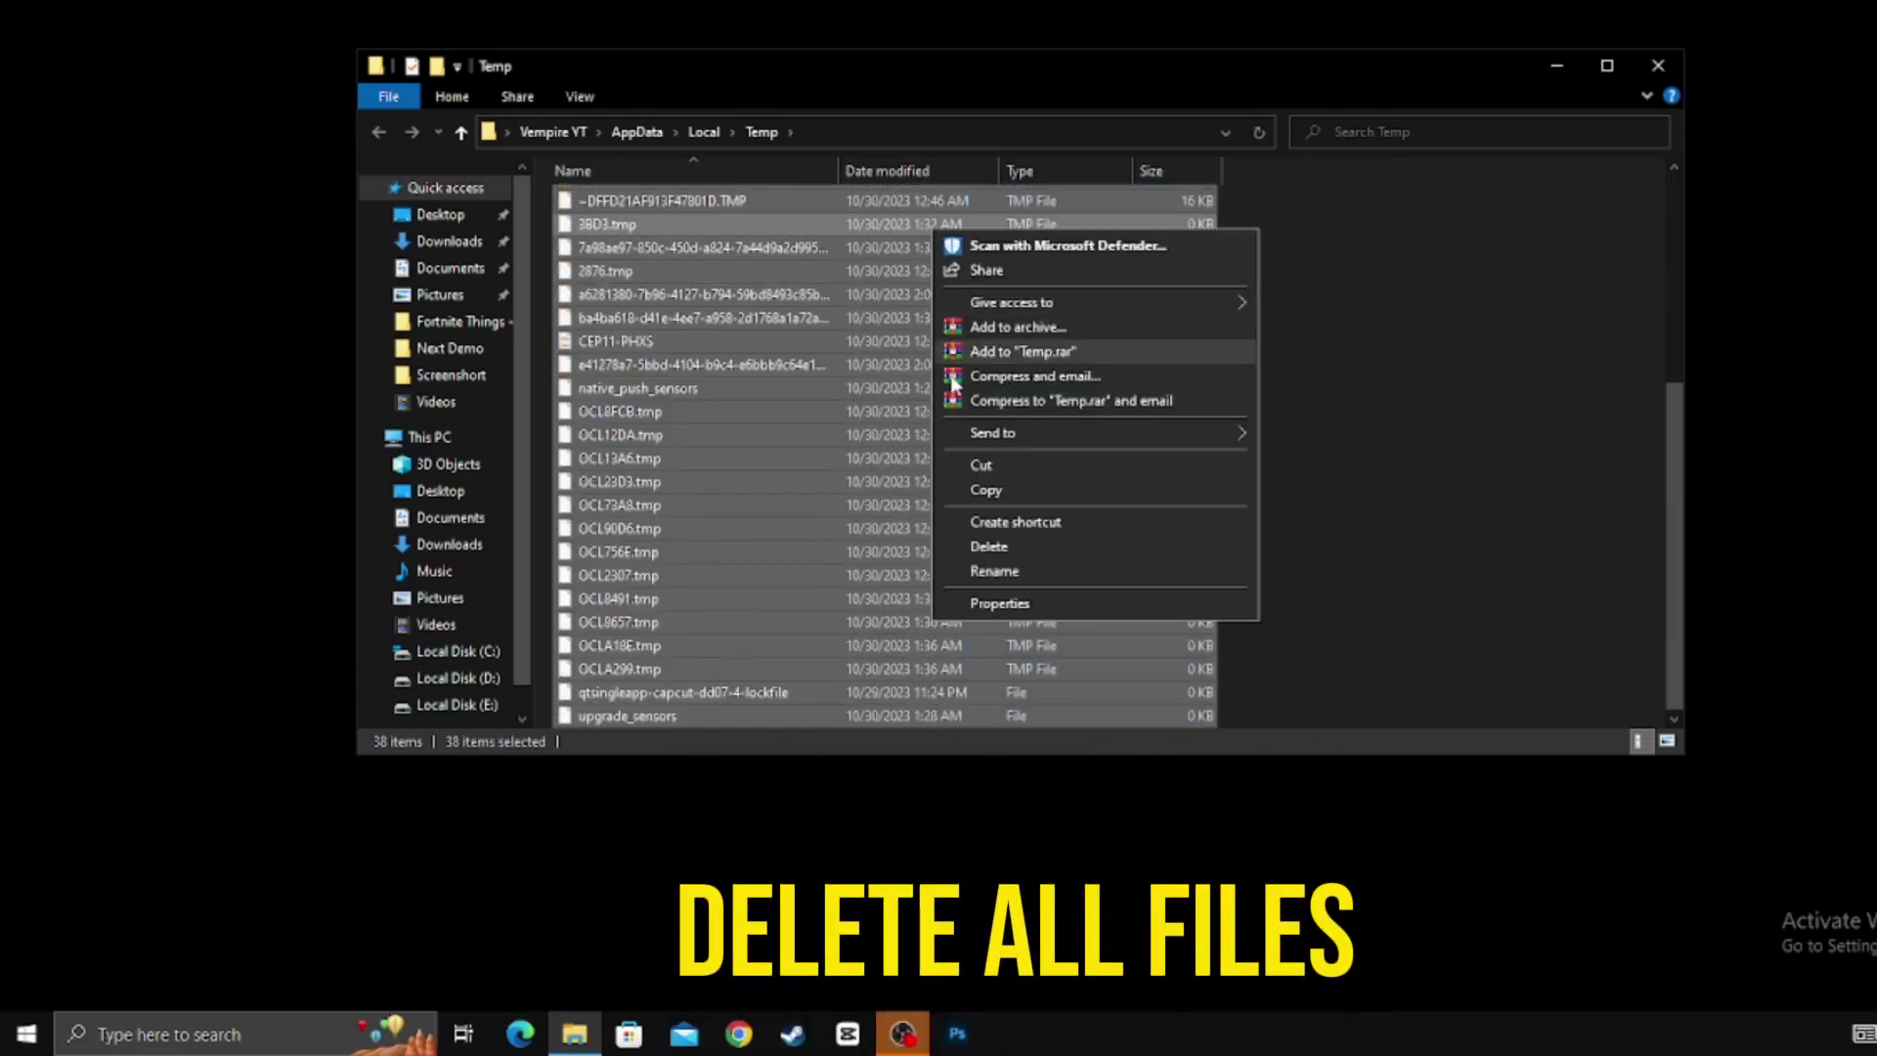
pyautogui.click(1019, 553)
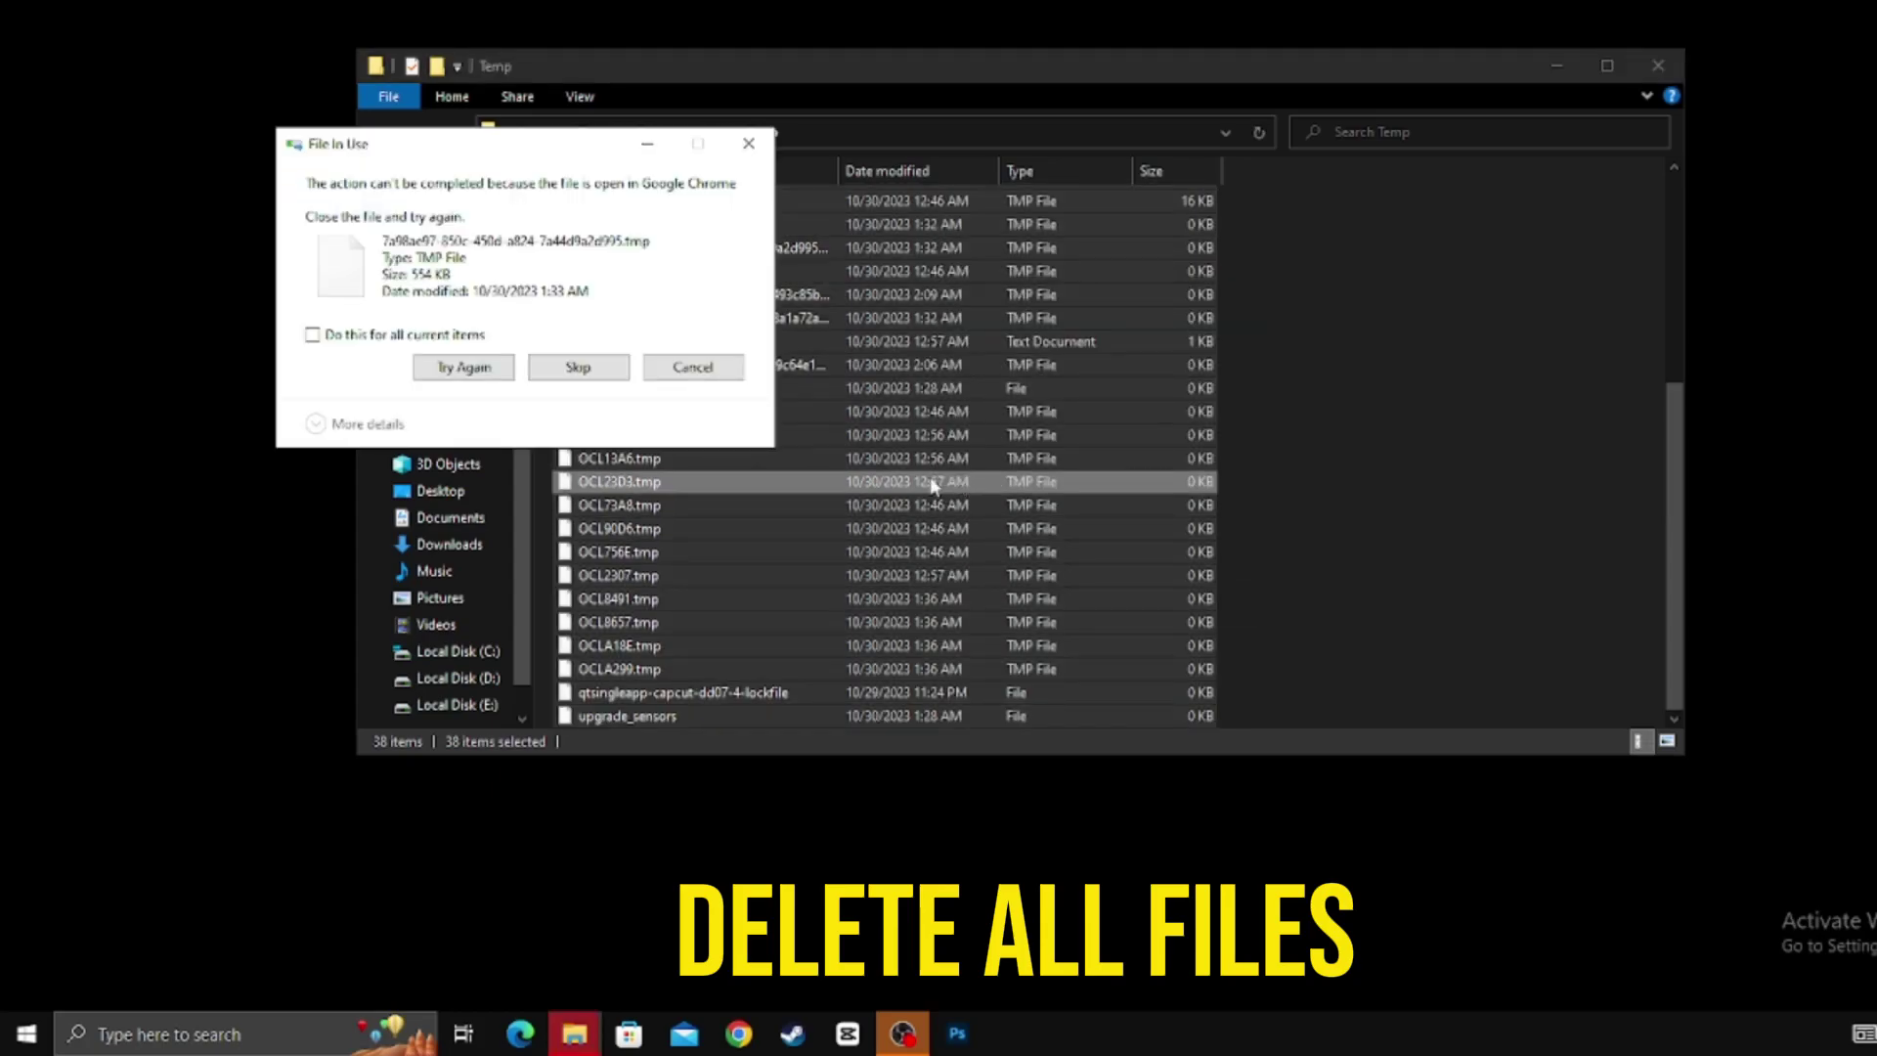
# - Skip all items that are in use during the deletion and close the Temp folder window
pyautogui.moveTo(525, 148); pyautogui.dragTo(849, 193)
pyautogui.click(664, 387)
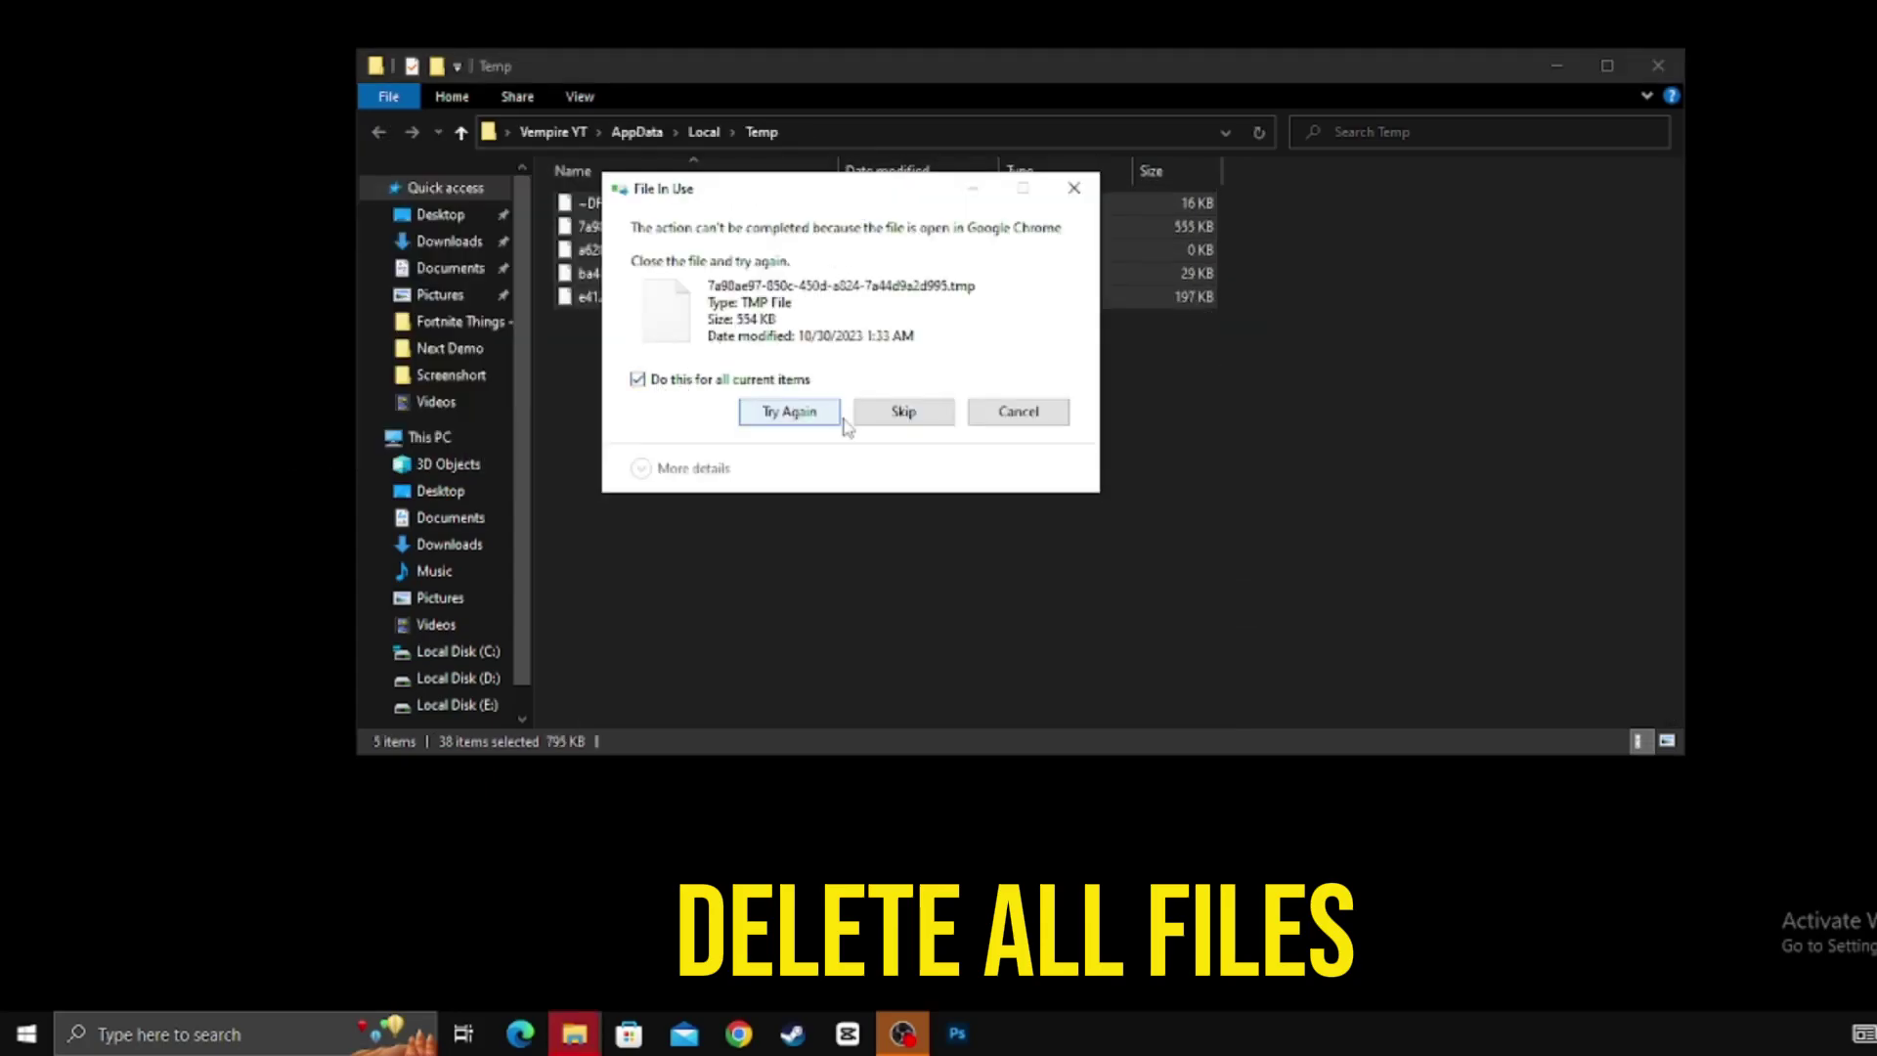
pyautogui.click(904, 412)
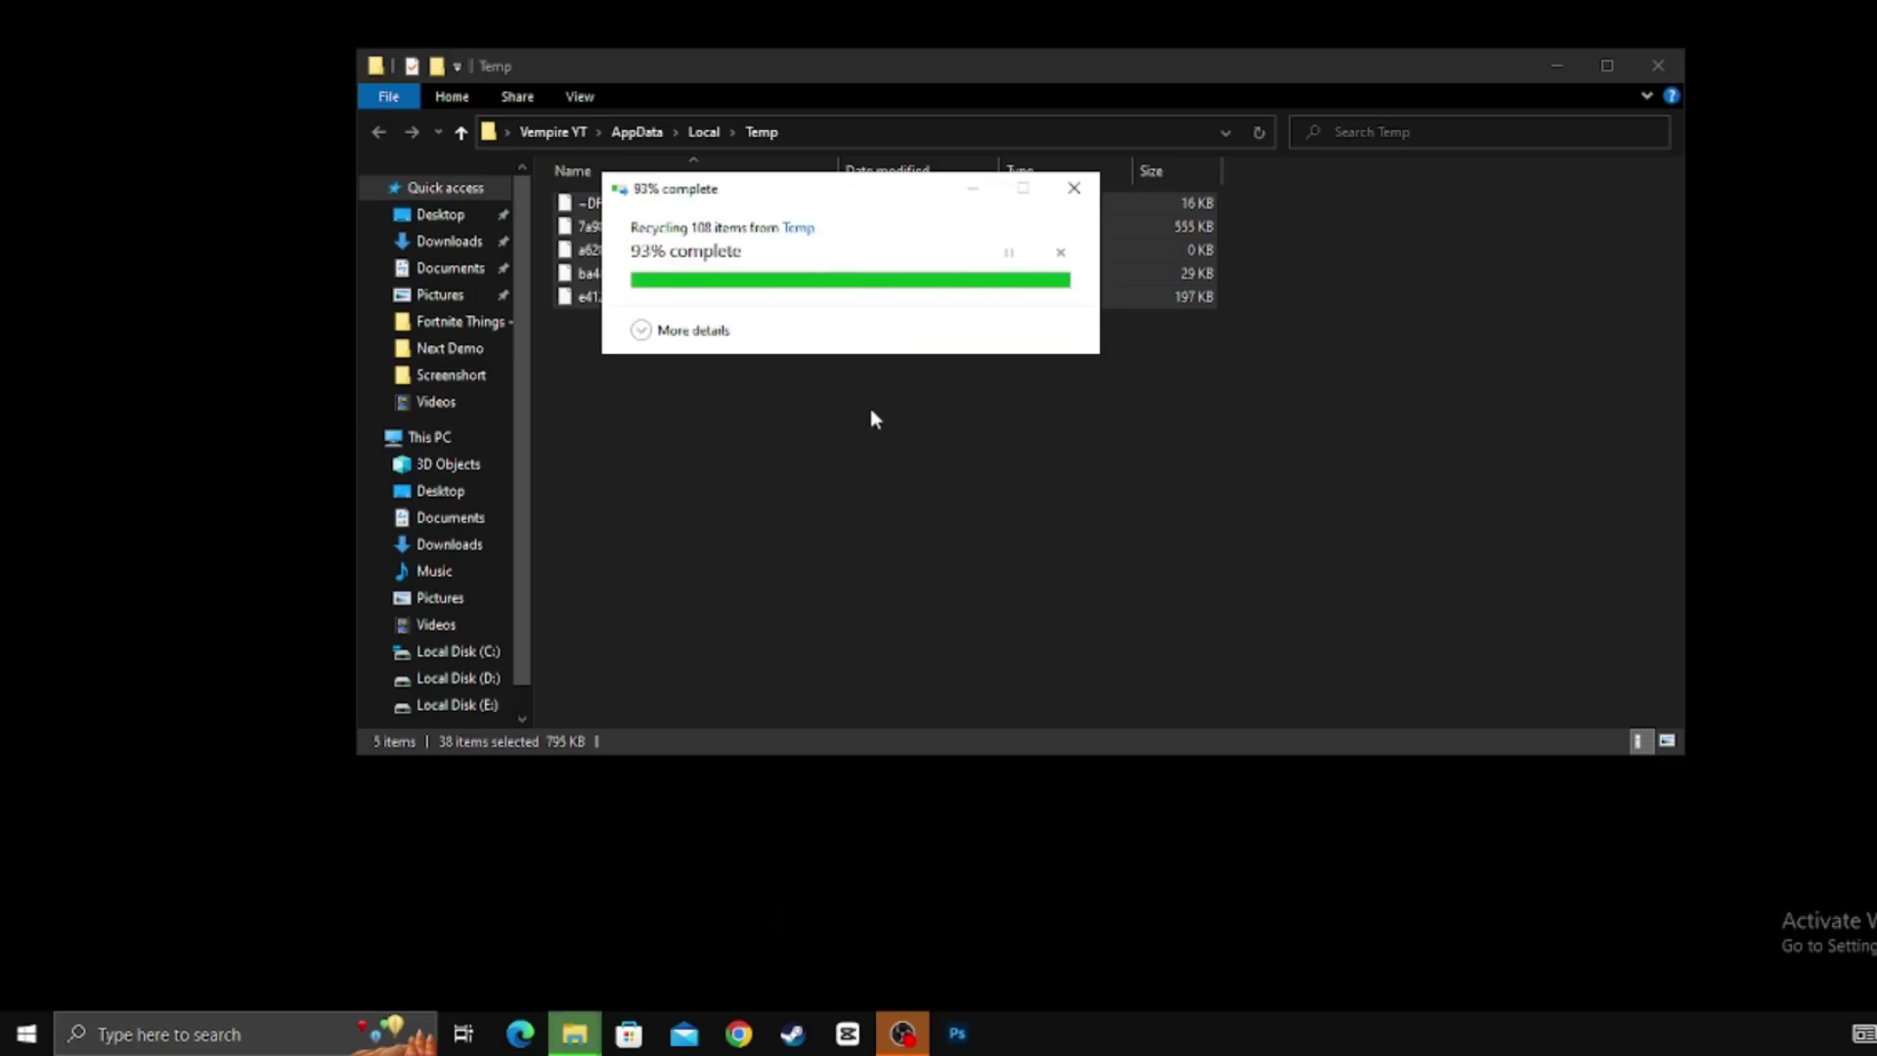
pyautogui.click(684, 426)
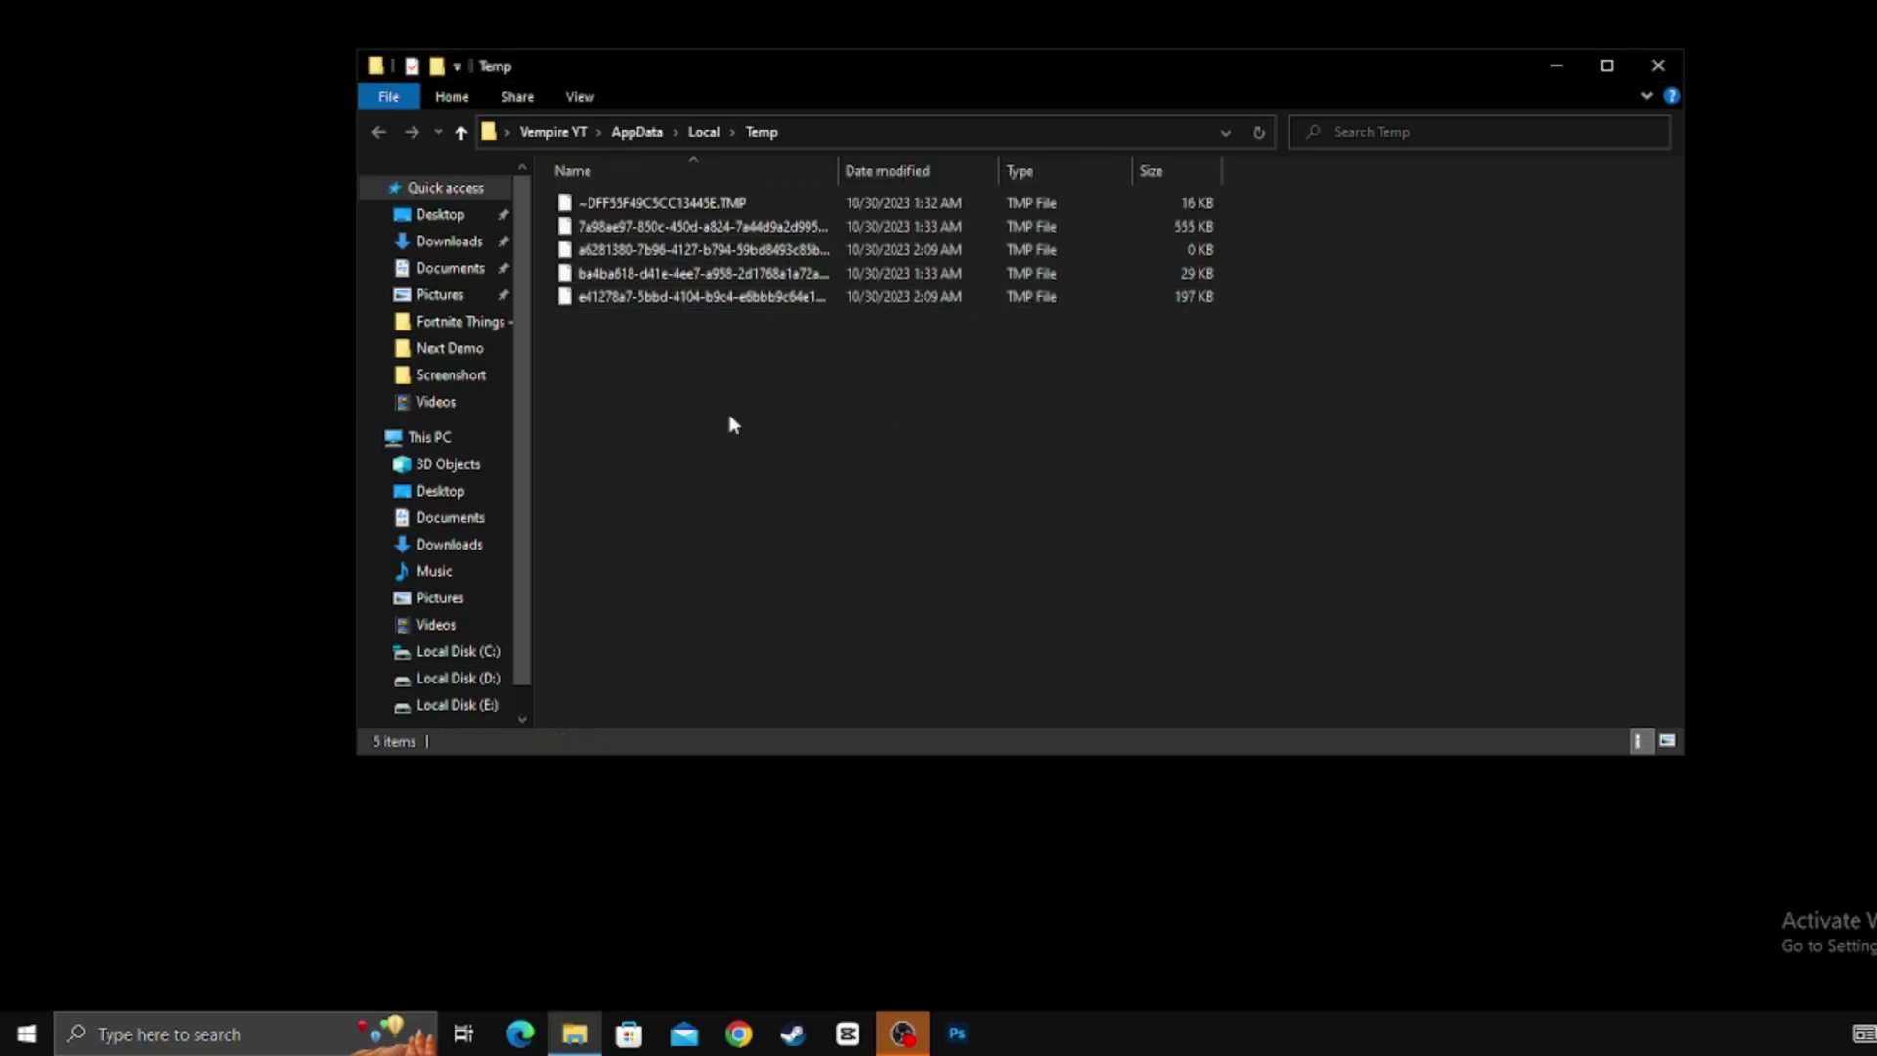
pyautogui.click(1655, 65)
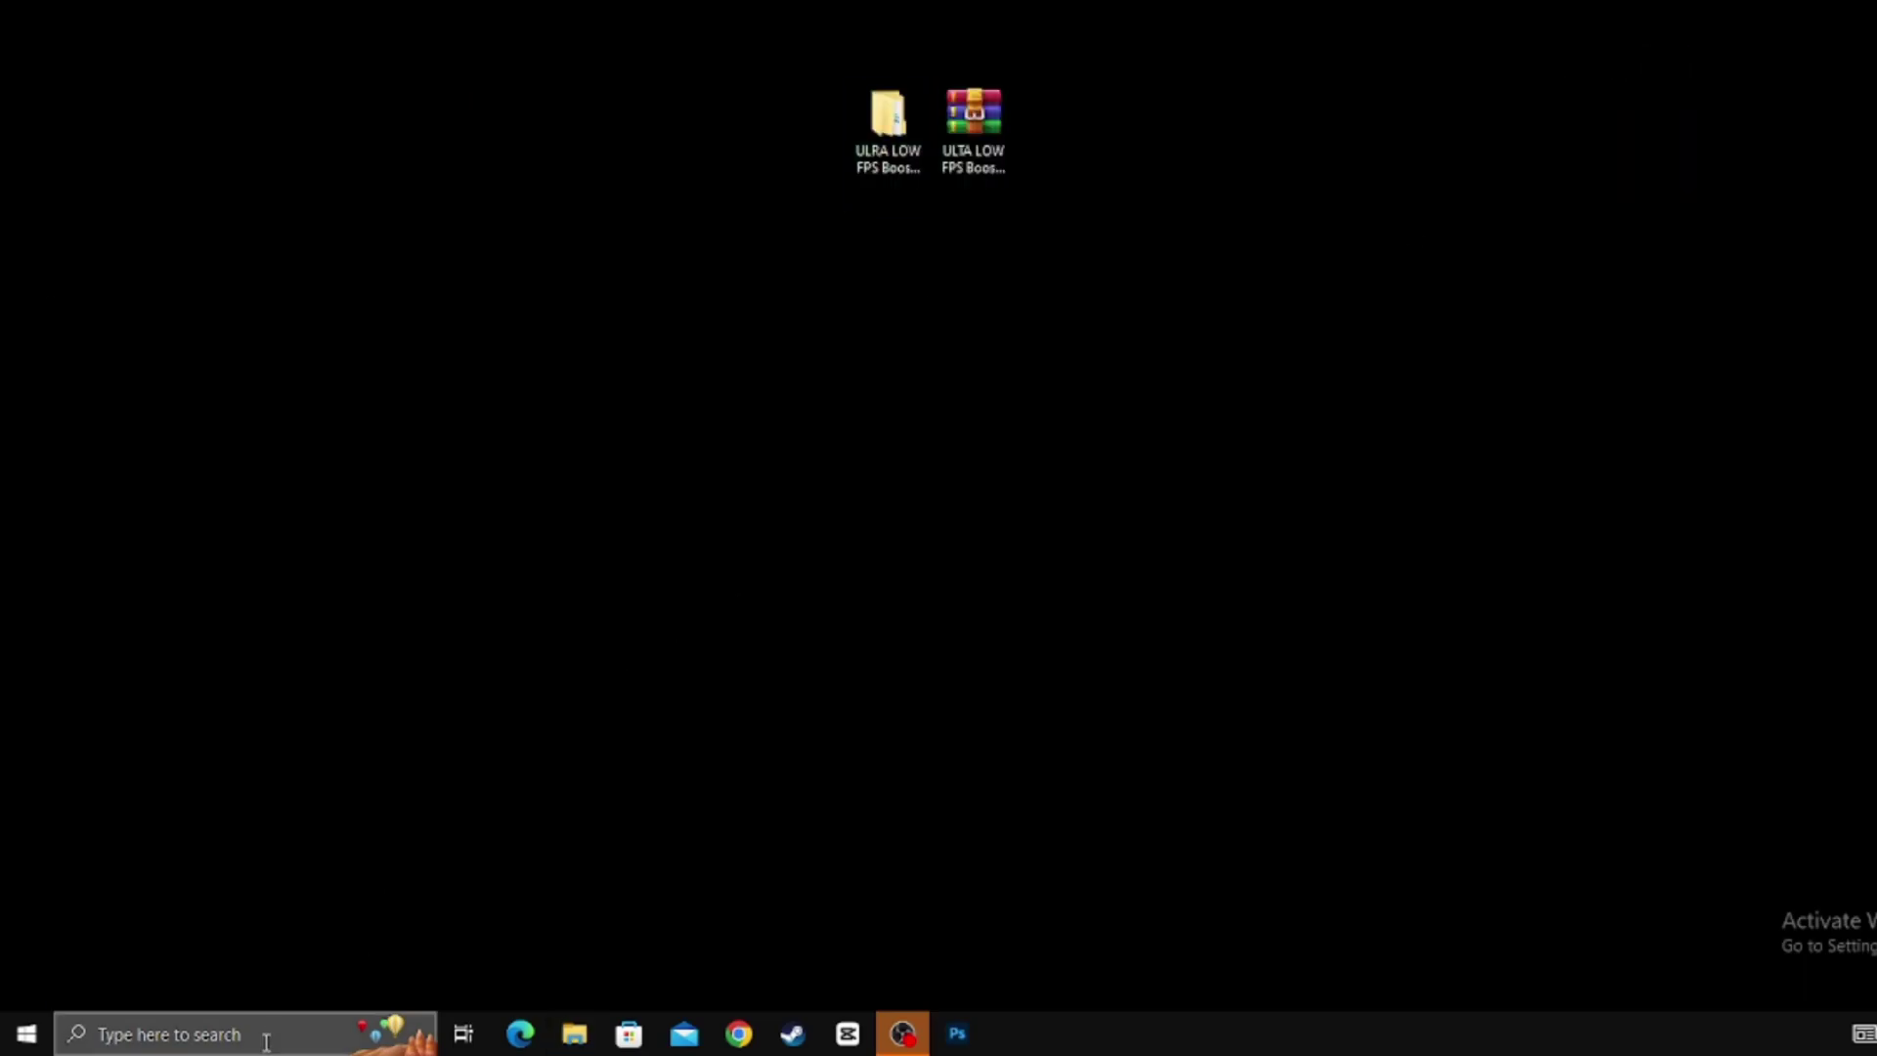
# - Search Windows for "run", open the Run app again, and move its dialog just below the desktop's pack folder and archive
pyautogui.click(264, 1032)
pyautogui.write('run')
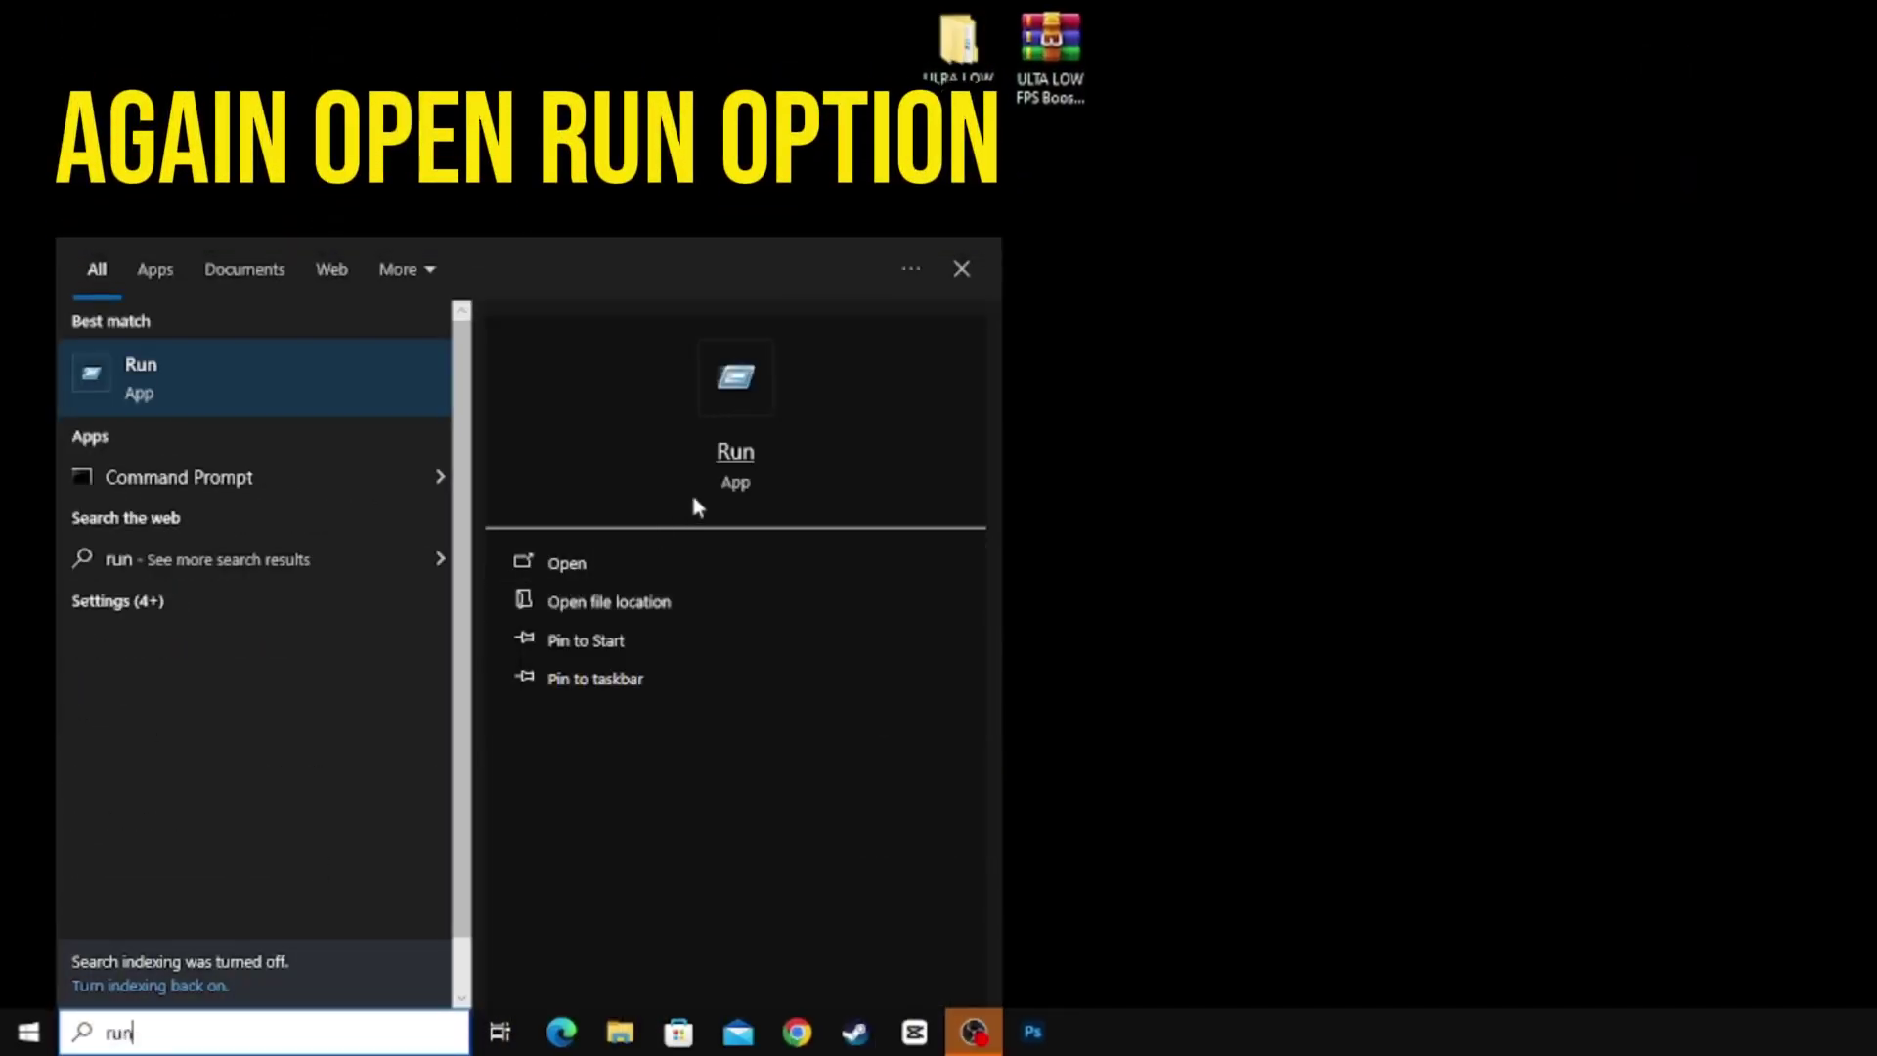
pyautogui.click(608, 565)
pyautogui.moveTo(352, 774); pyautogui.dragTo(1231, 146)
# - Replace the Run command with prefetch and open that folder
pyautogui.click(1160, 256)
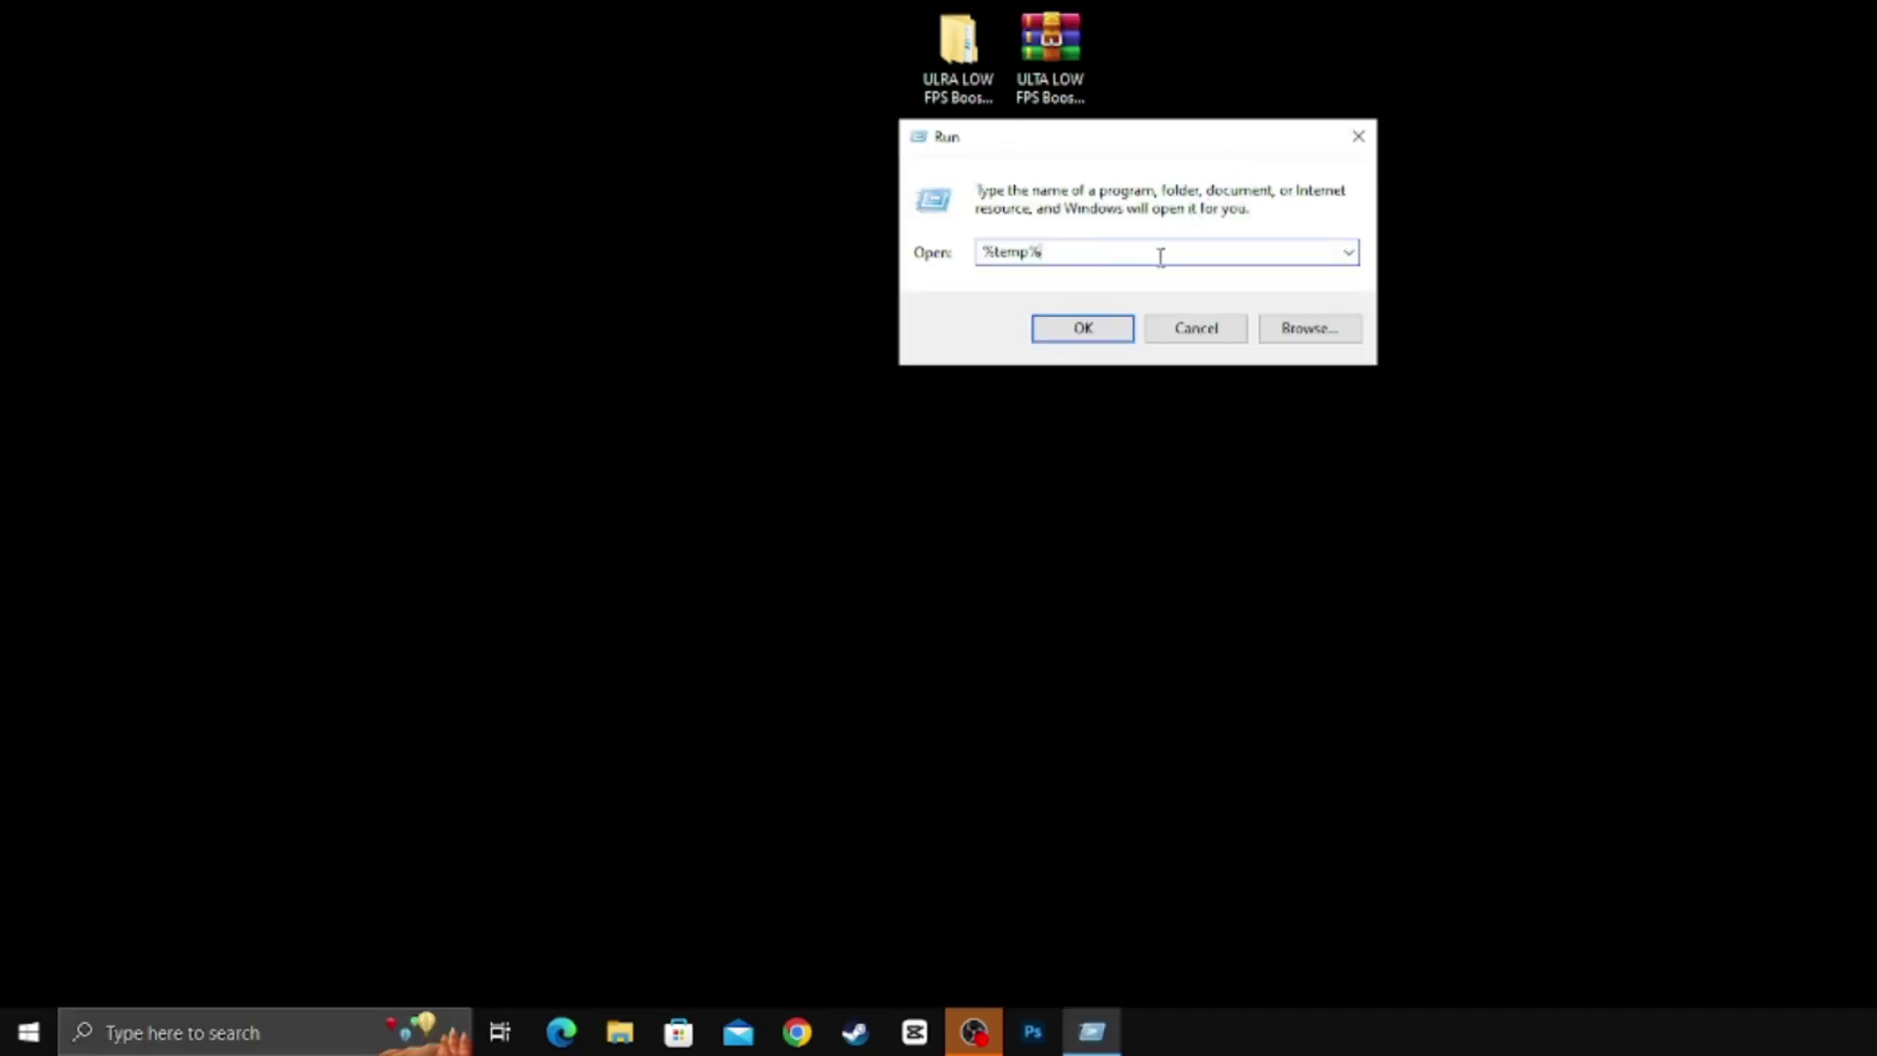
pyautogui.click(1349, 253)
pyautogui.click(1153, 291)
pyautogui.click(1111, 250)
pyautogui.moveTo(1110, 250); pyautogui.dragTo(962, 258)
pyautogui.click(1080, 257)
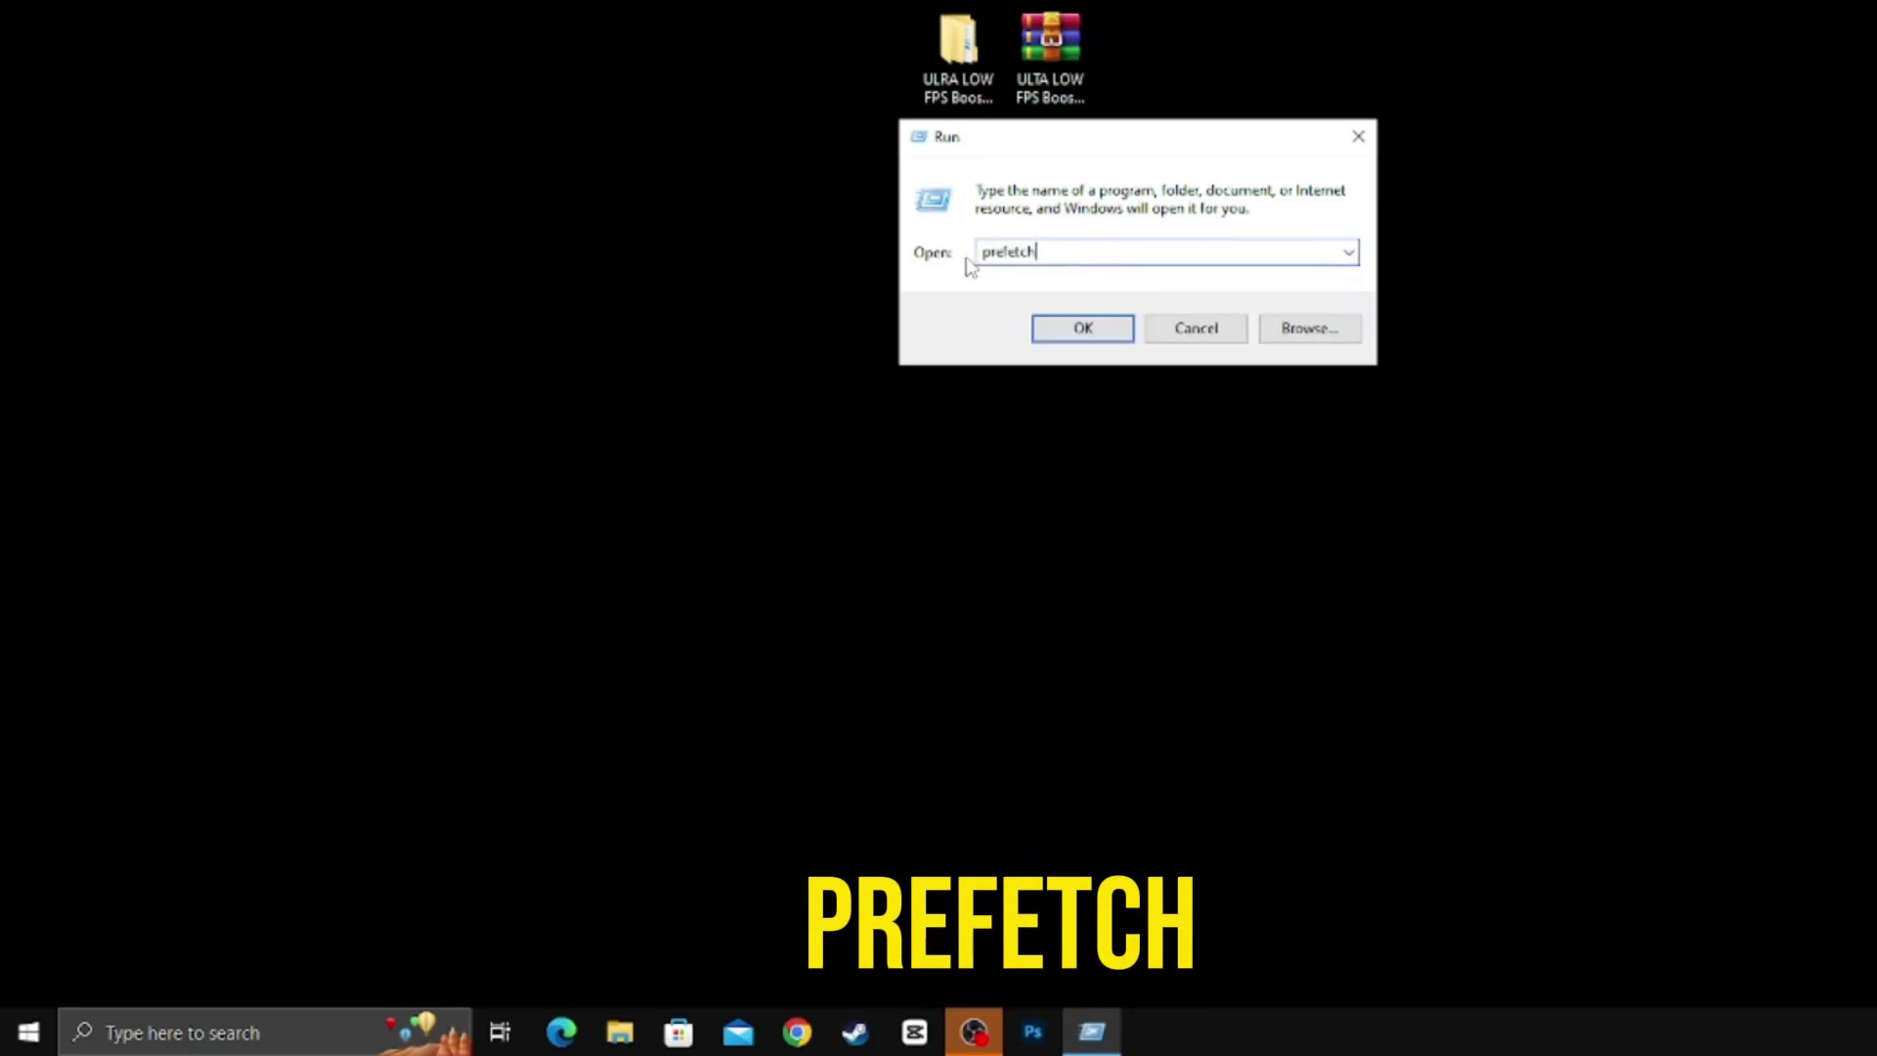
pyautogui.click(1087, 329)
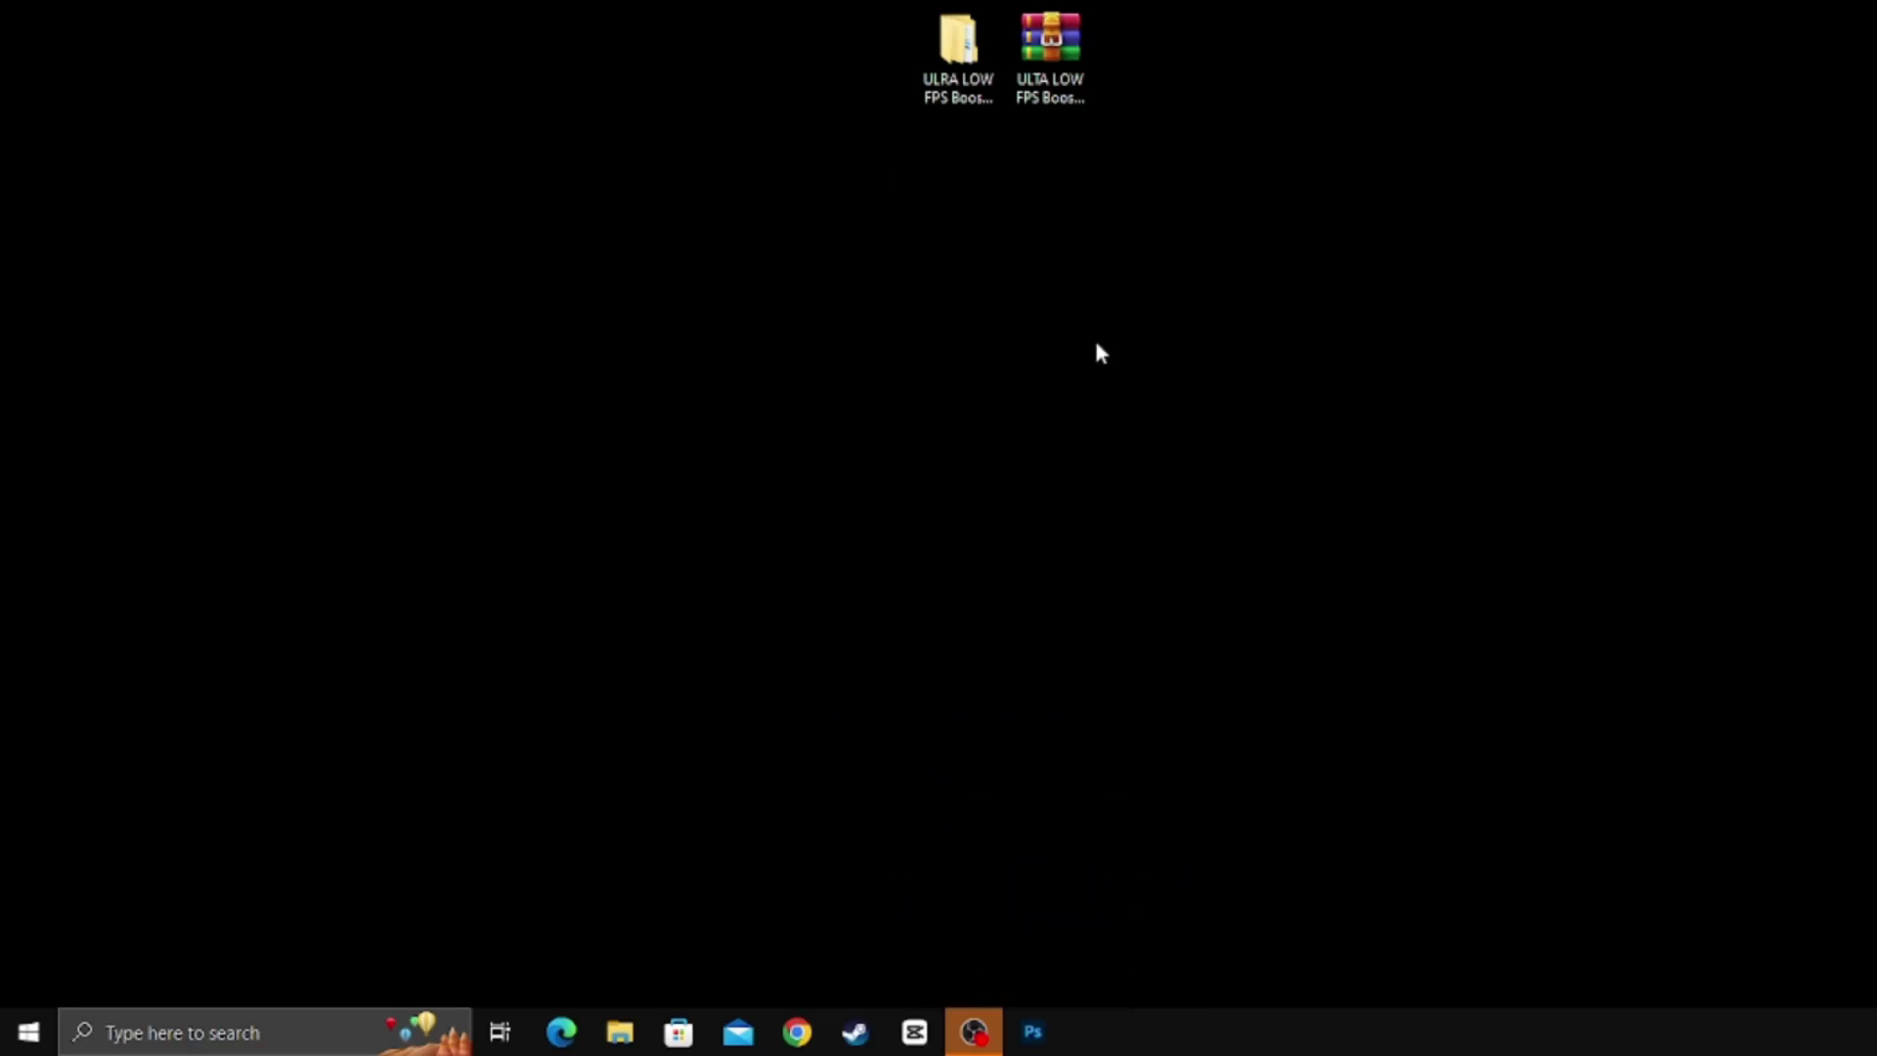
# - Check the Windows prefetch folder for files to delete and close its window
pyautogui.rightClick(1190, 228)
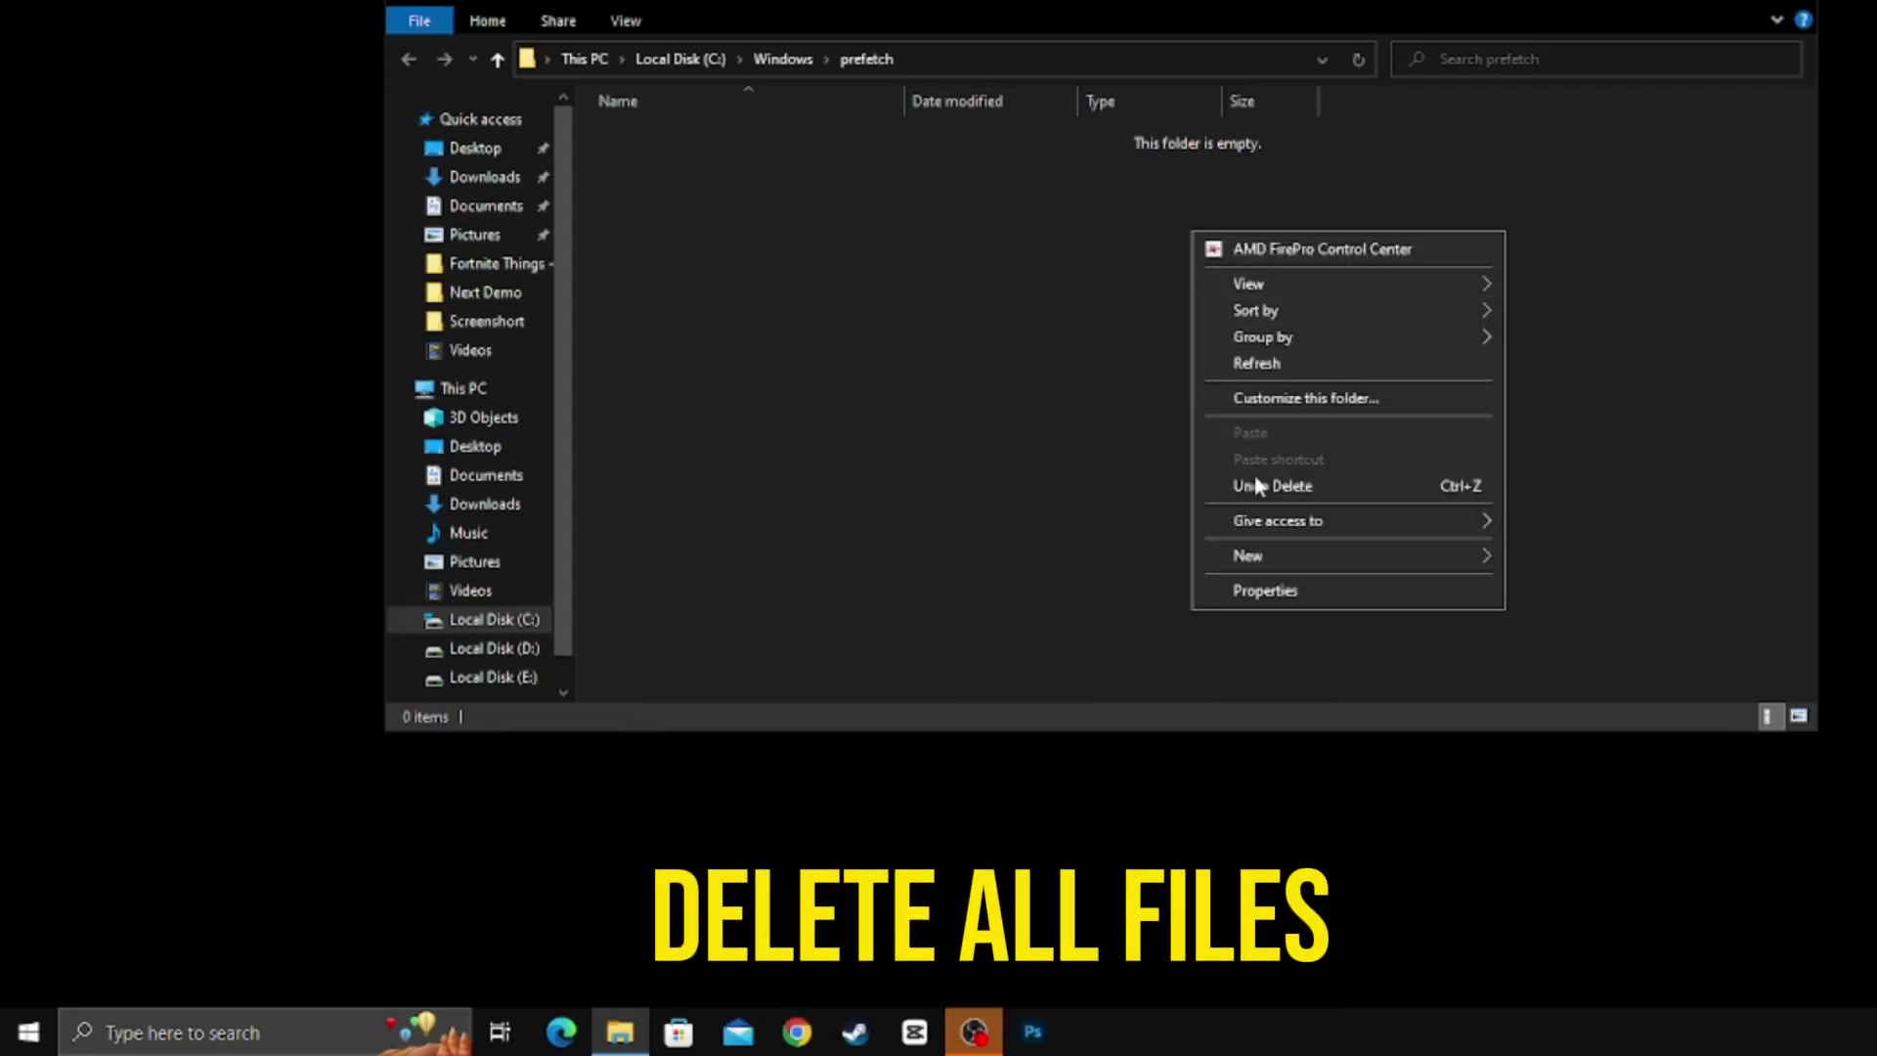
pyautogui.click(993, 423)
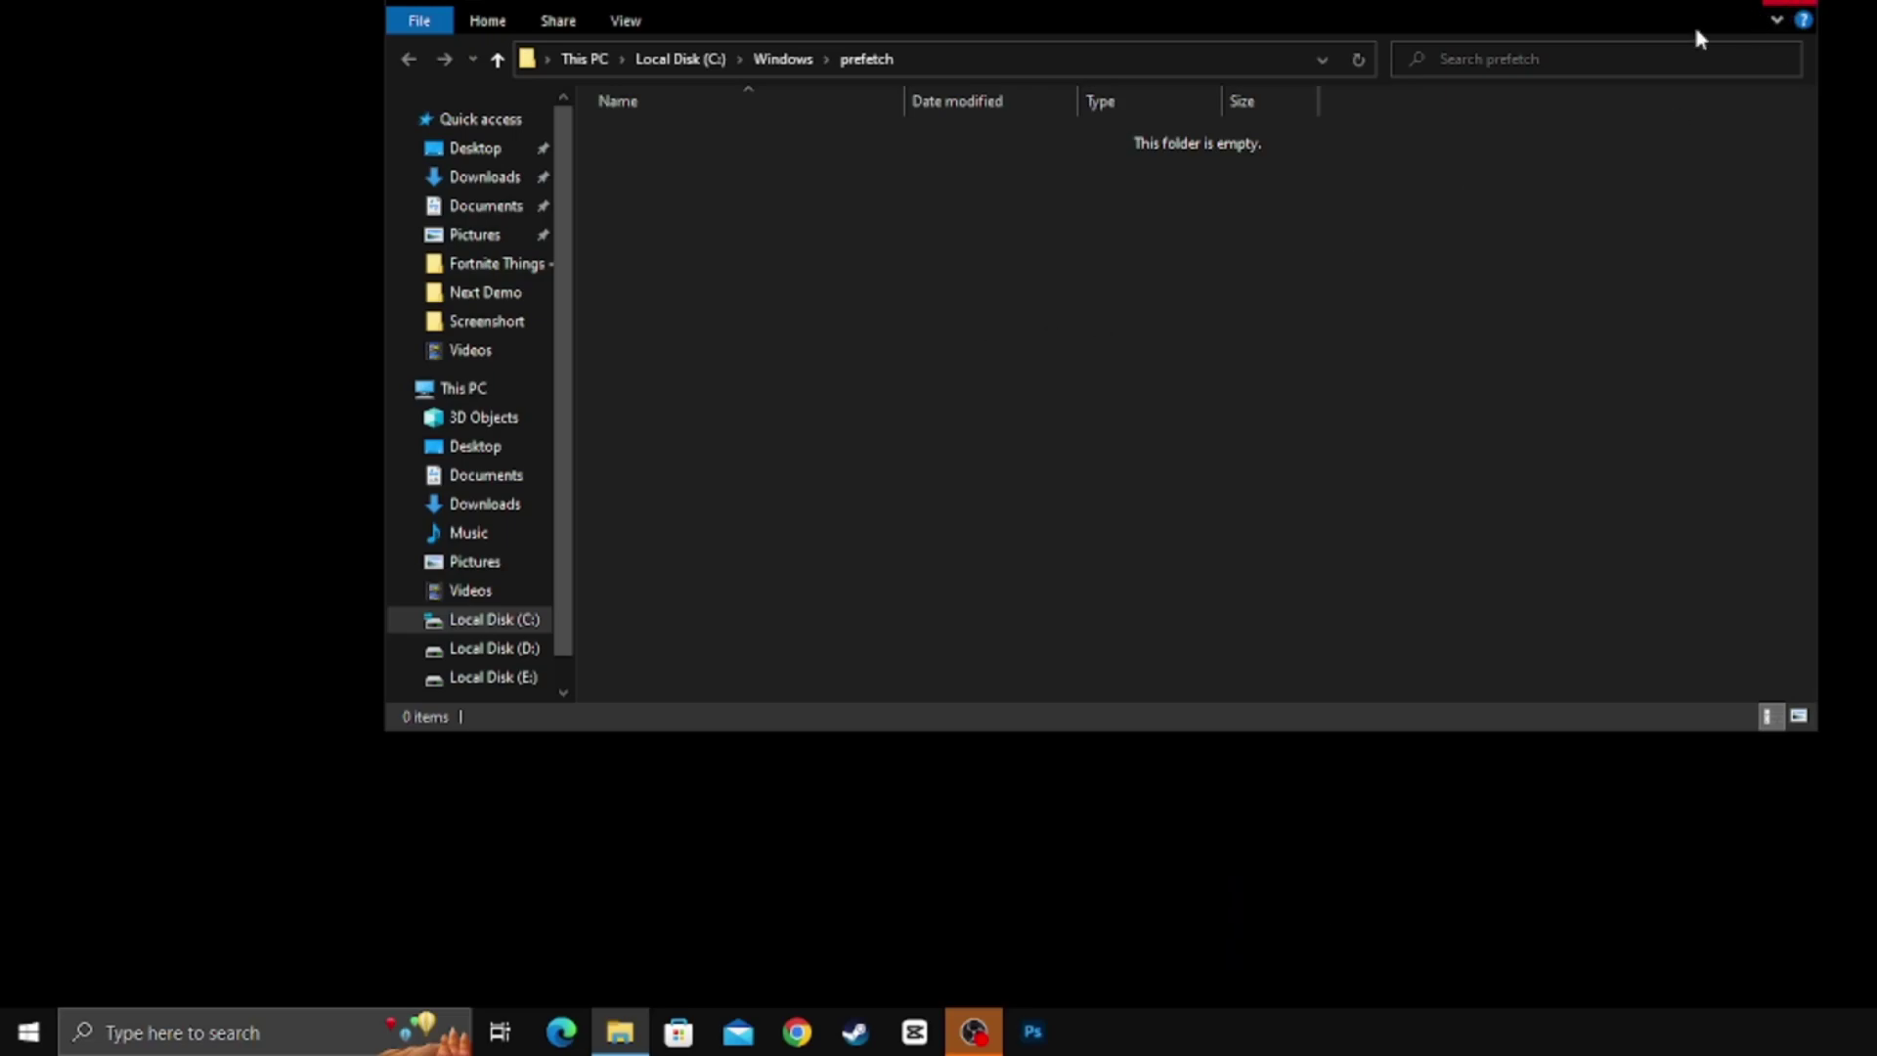
pyautogui.click(1787, 4)
# - Search Windows for "r", open the Run app, and run temp to open the Windows Temp folder
pyautogui.click(148, 1017)
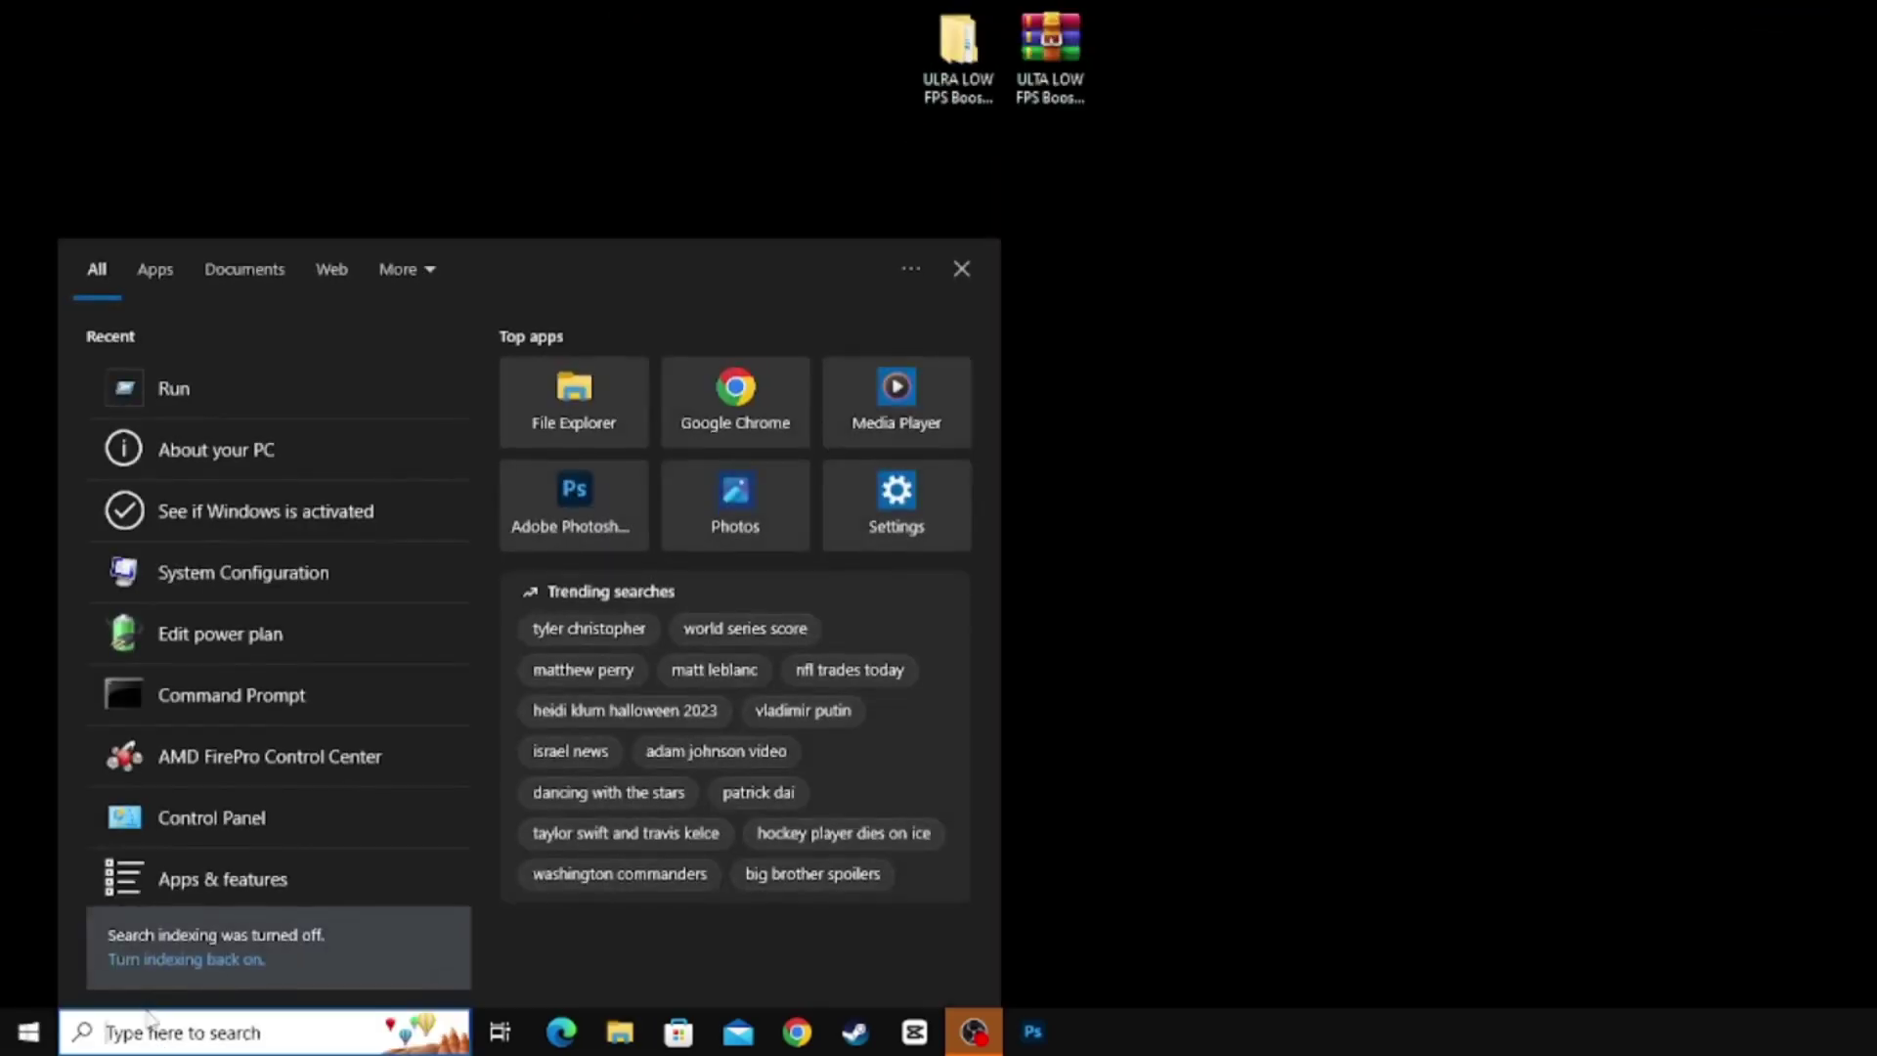
pyautogui.write('r')
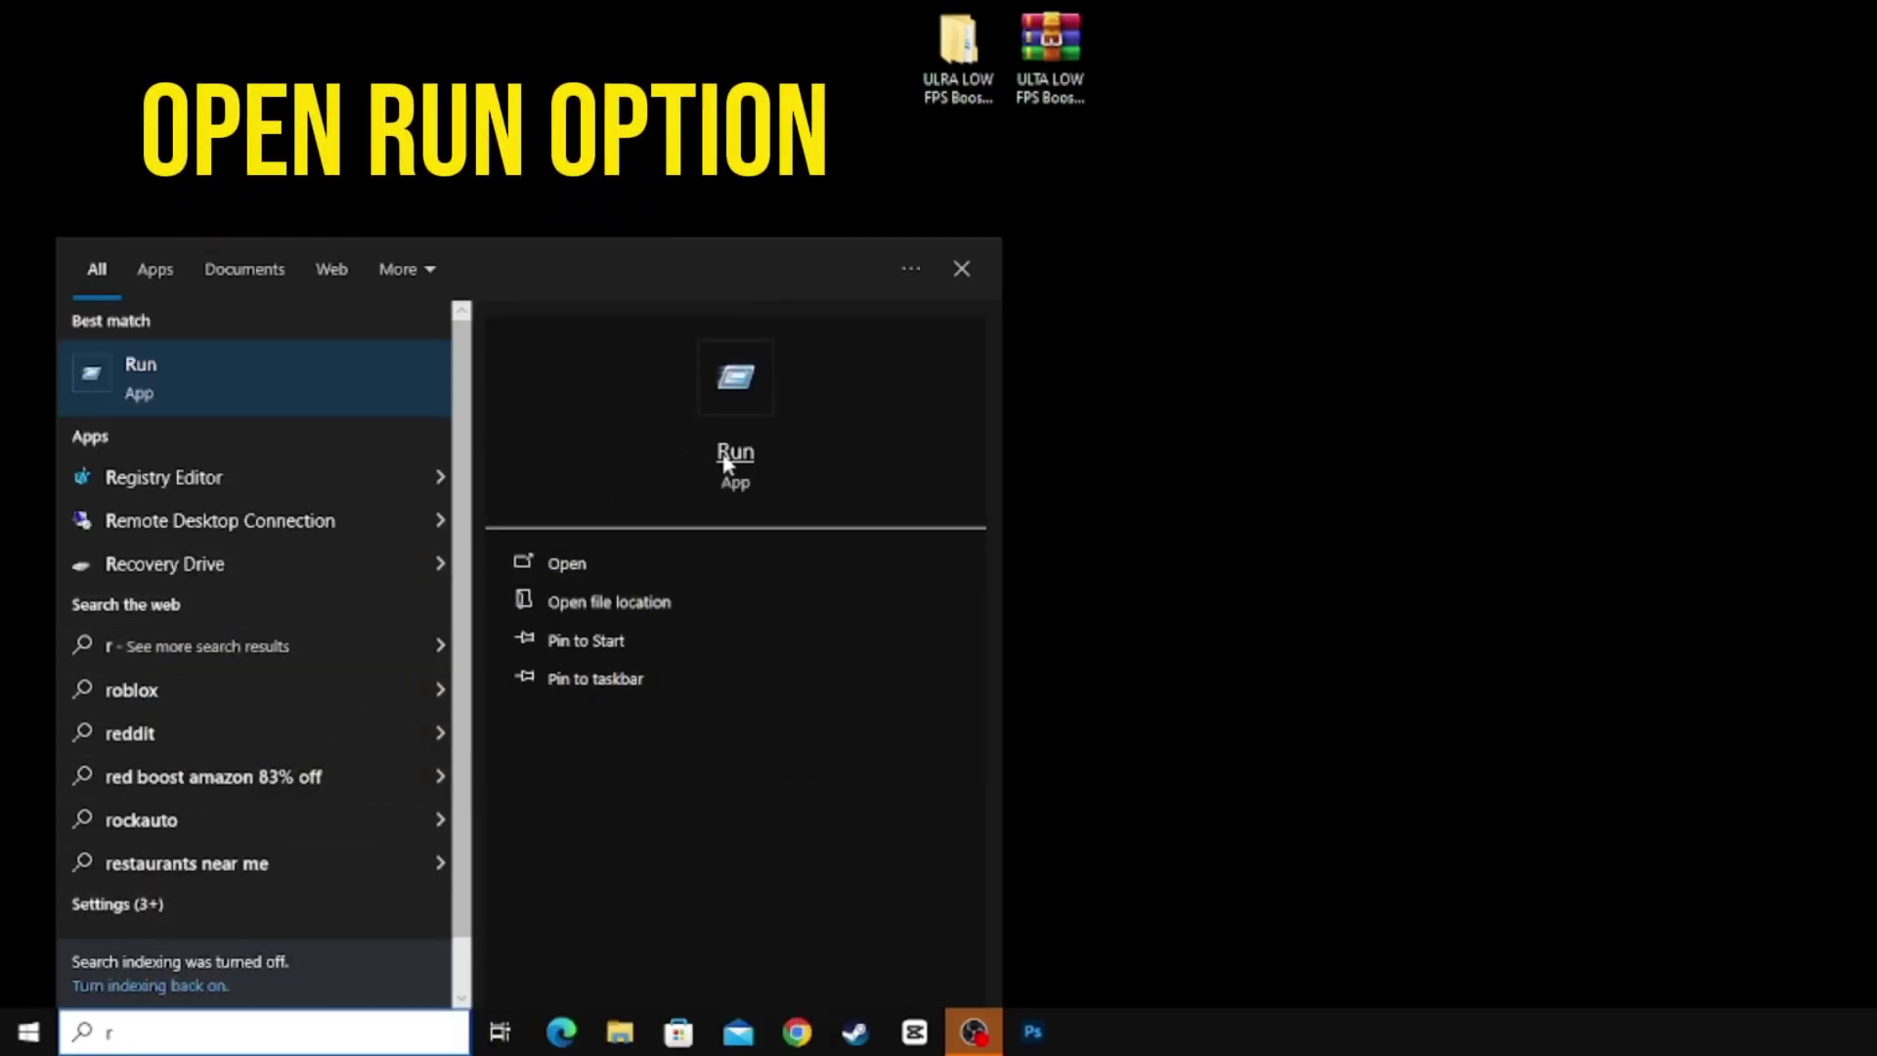
pyautogui.click(636, 557)
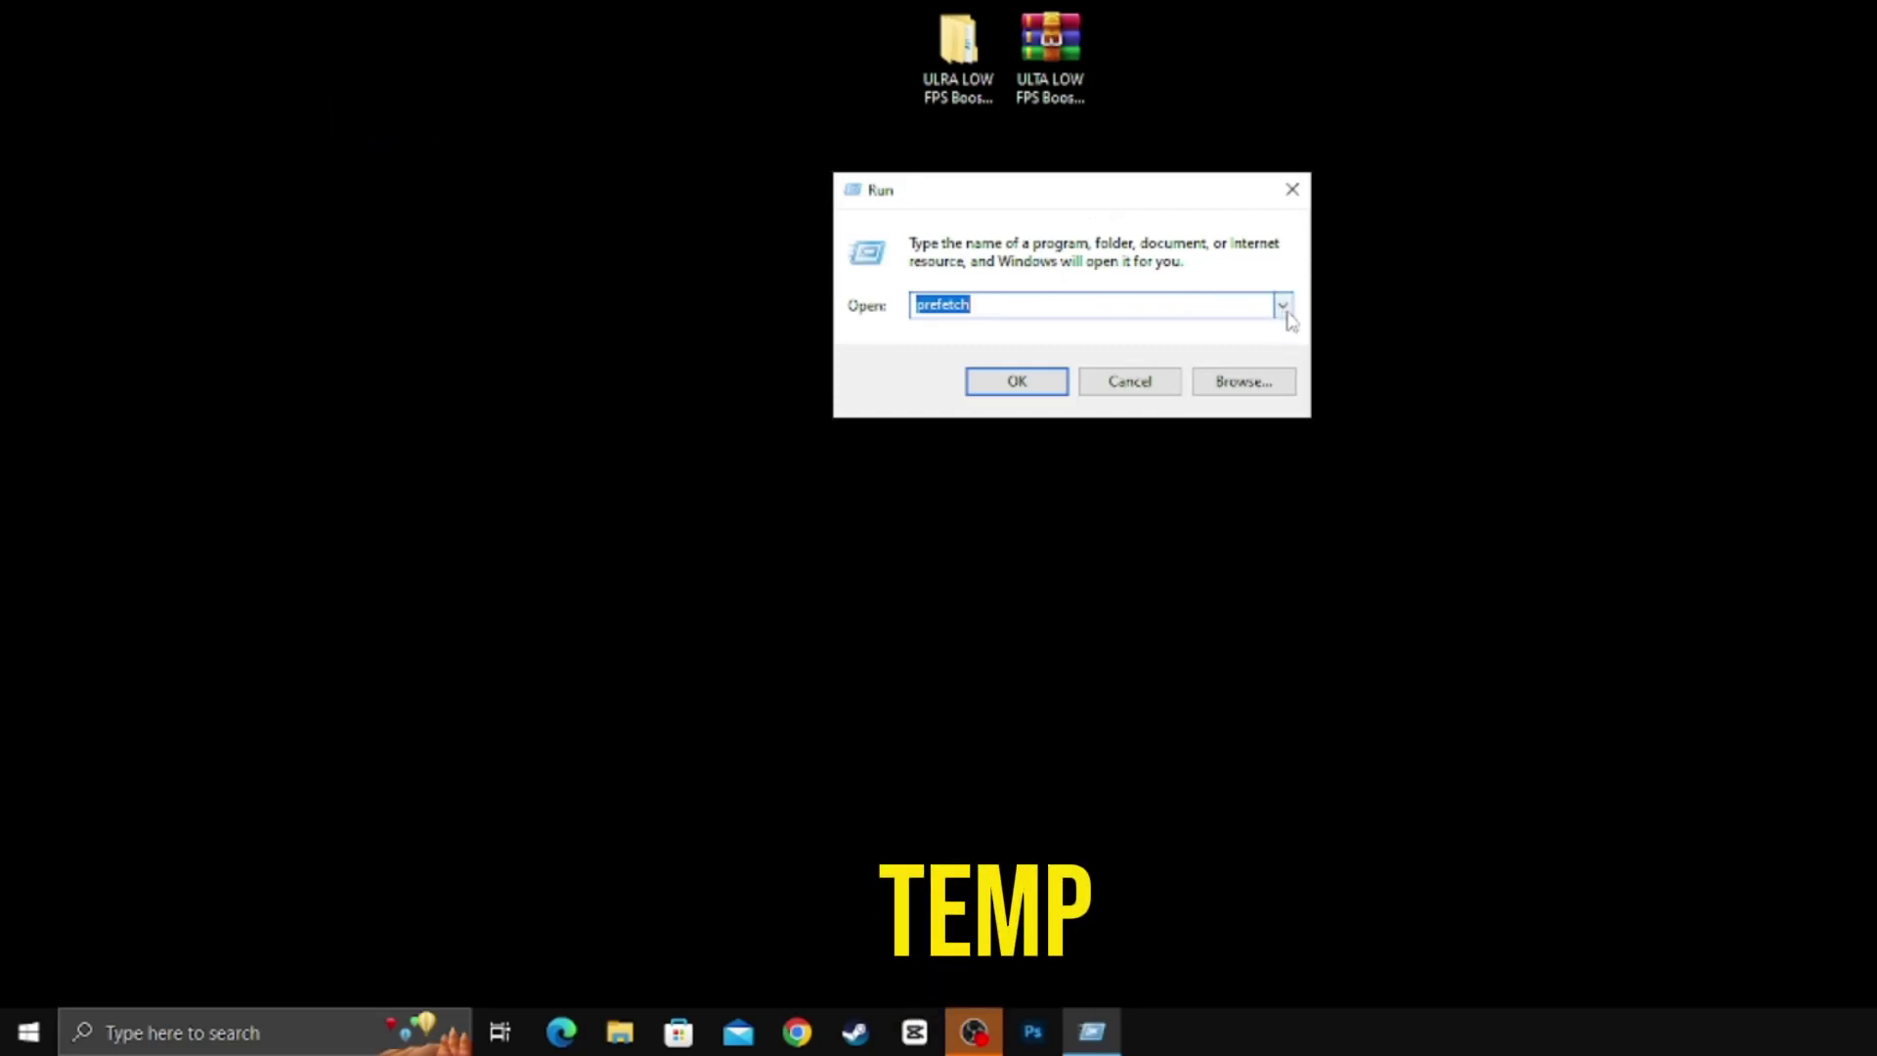
pyautogui.click(1288, 318)
pyautogui.click(1002, 368)
pyautogui.click(1016, 385)
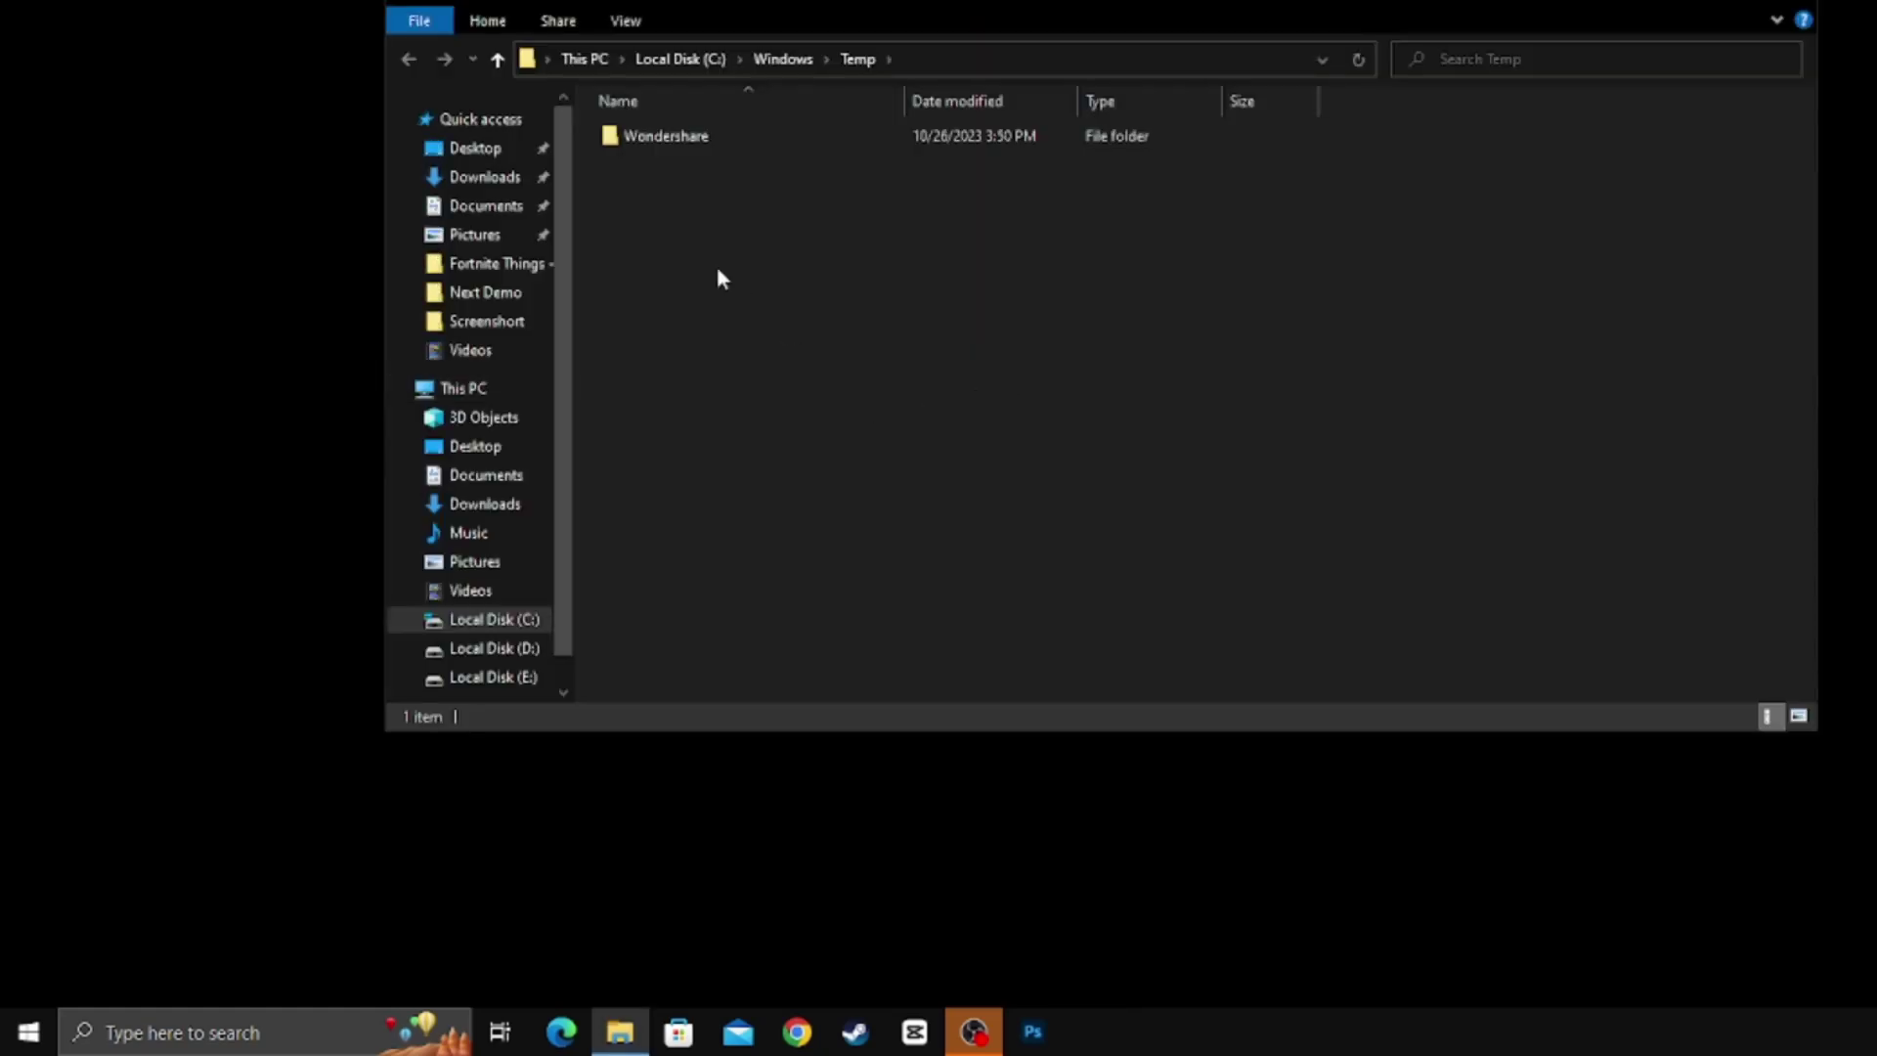
# - Try to delete the Wondershare folder from the Windows Temp folder
pyautogui.rightClick(803, 248)
pyautogui.click(593, 326)
pyautogui.click(687, 144)
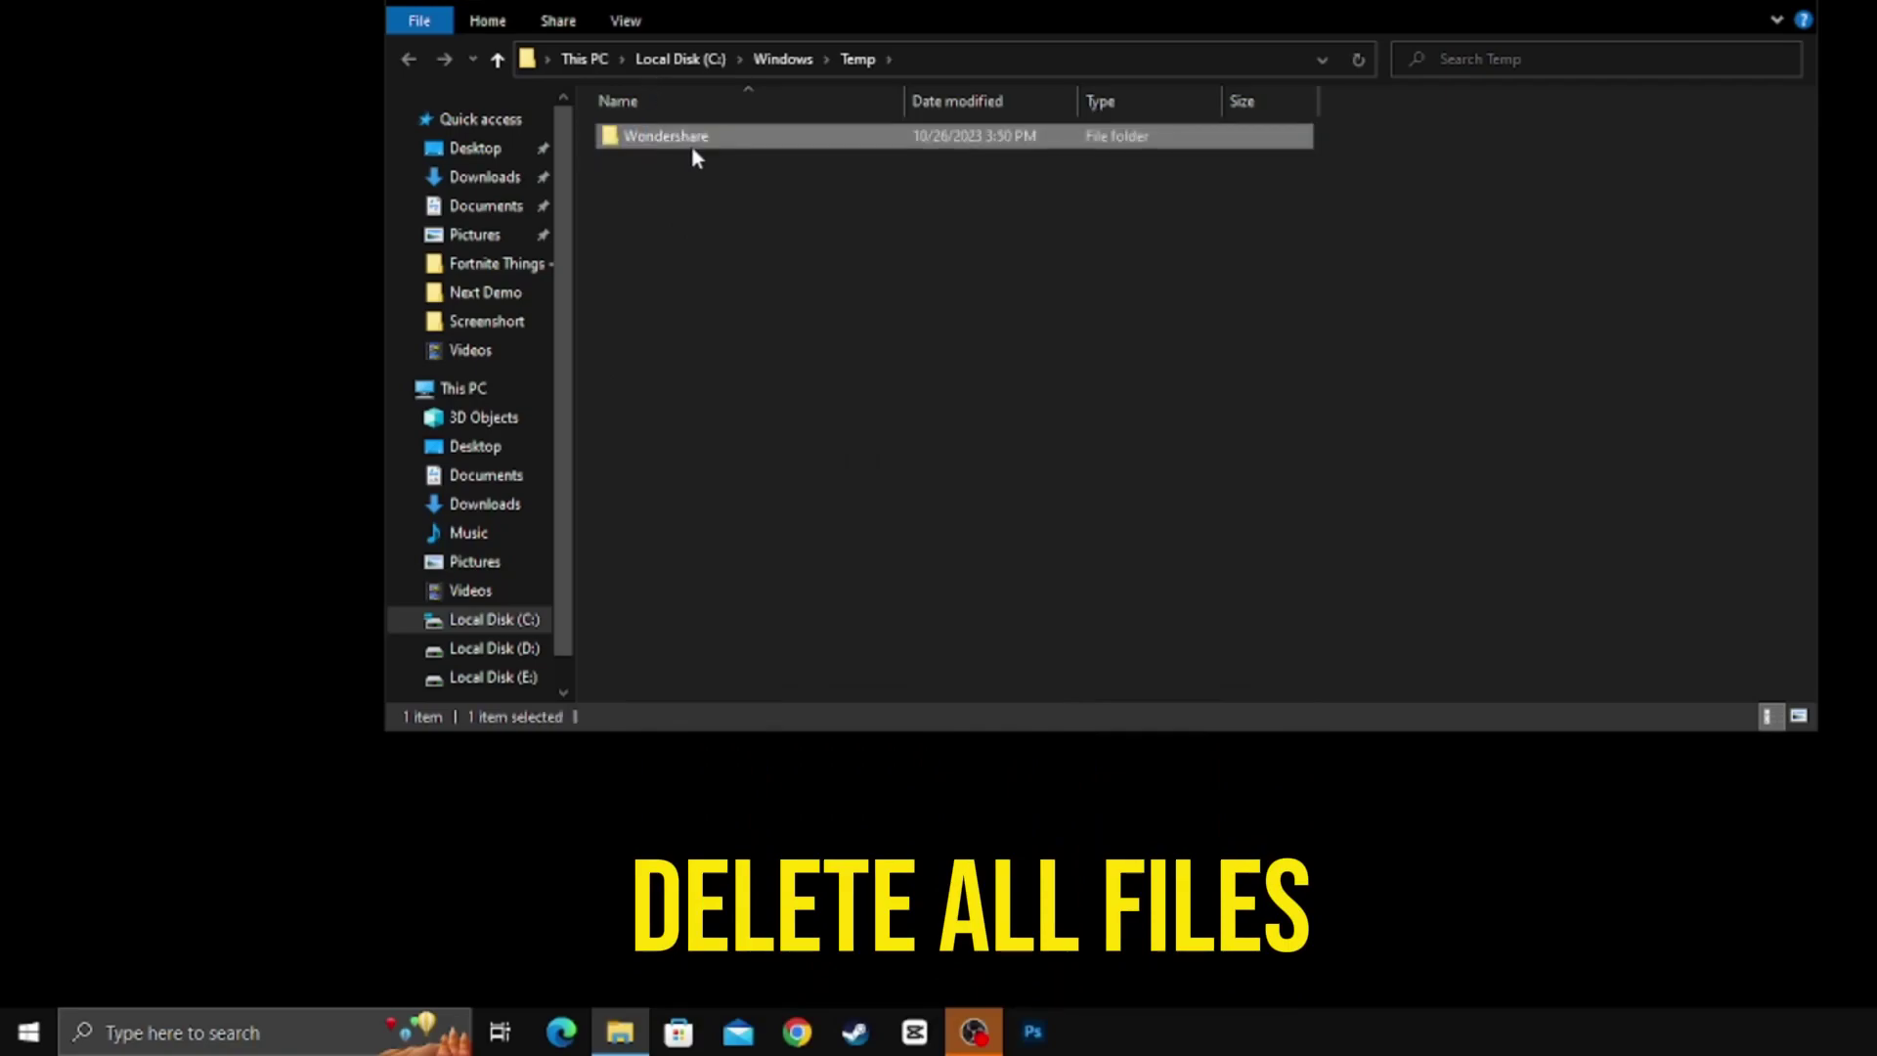
pyautogui.rightClick(714, 147)
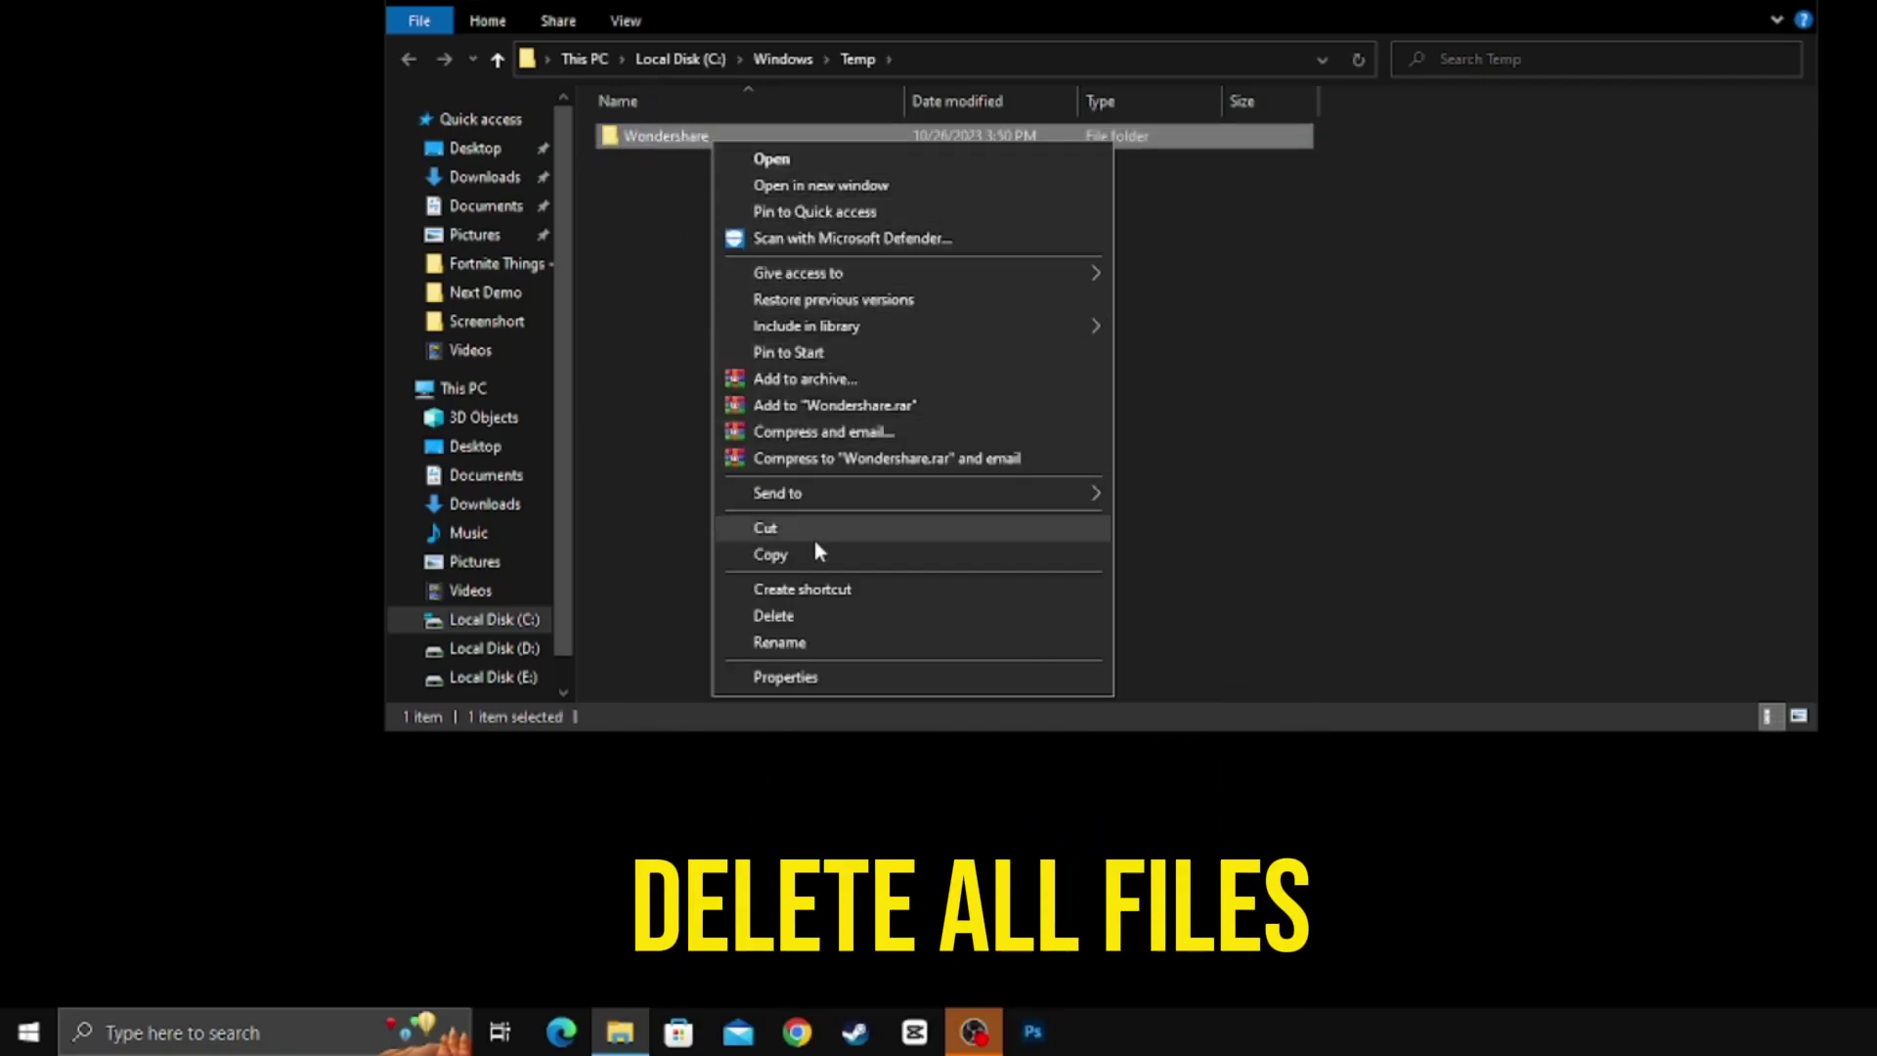
pyautogui.click(817, 615)
pyautogui.click(1188, 301)
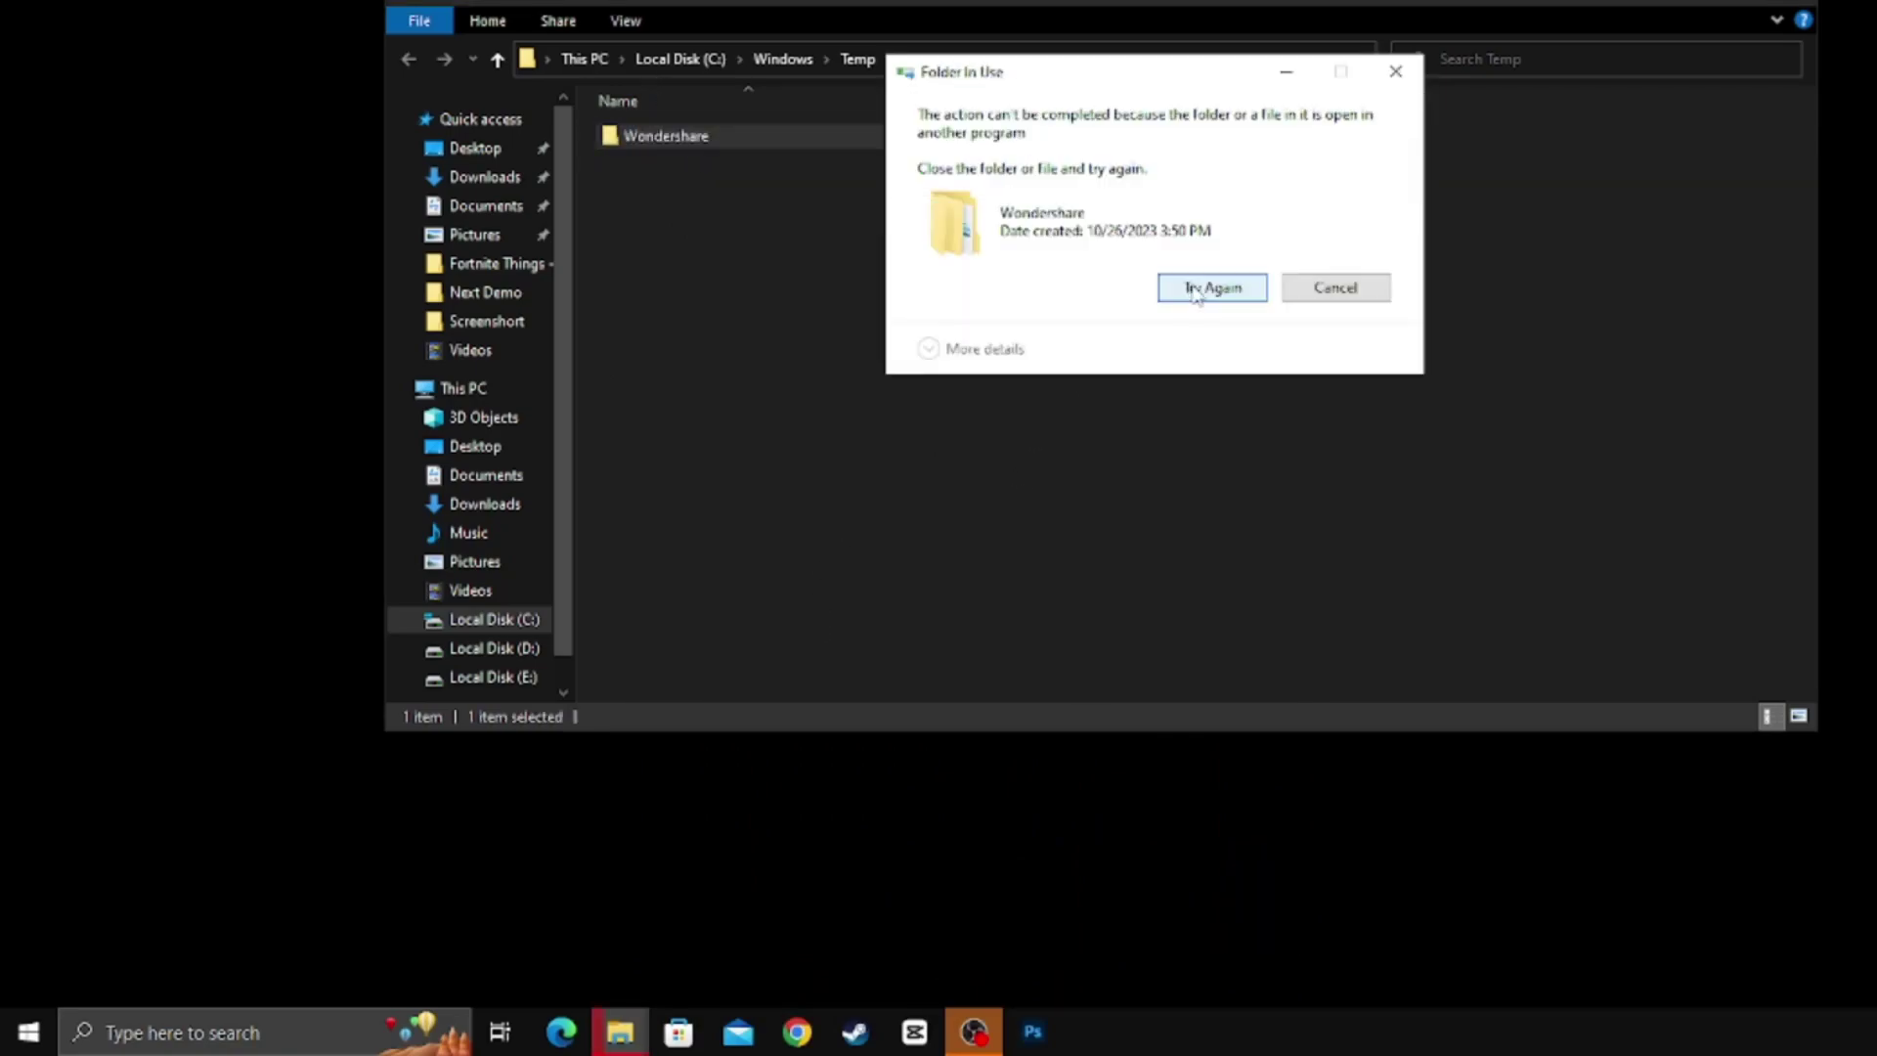
pyautogui.click(1200, 294)
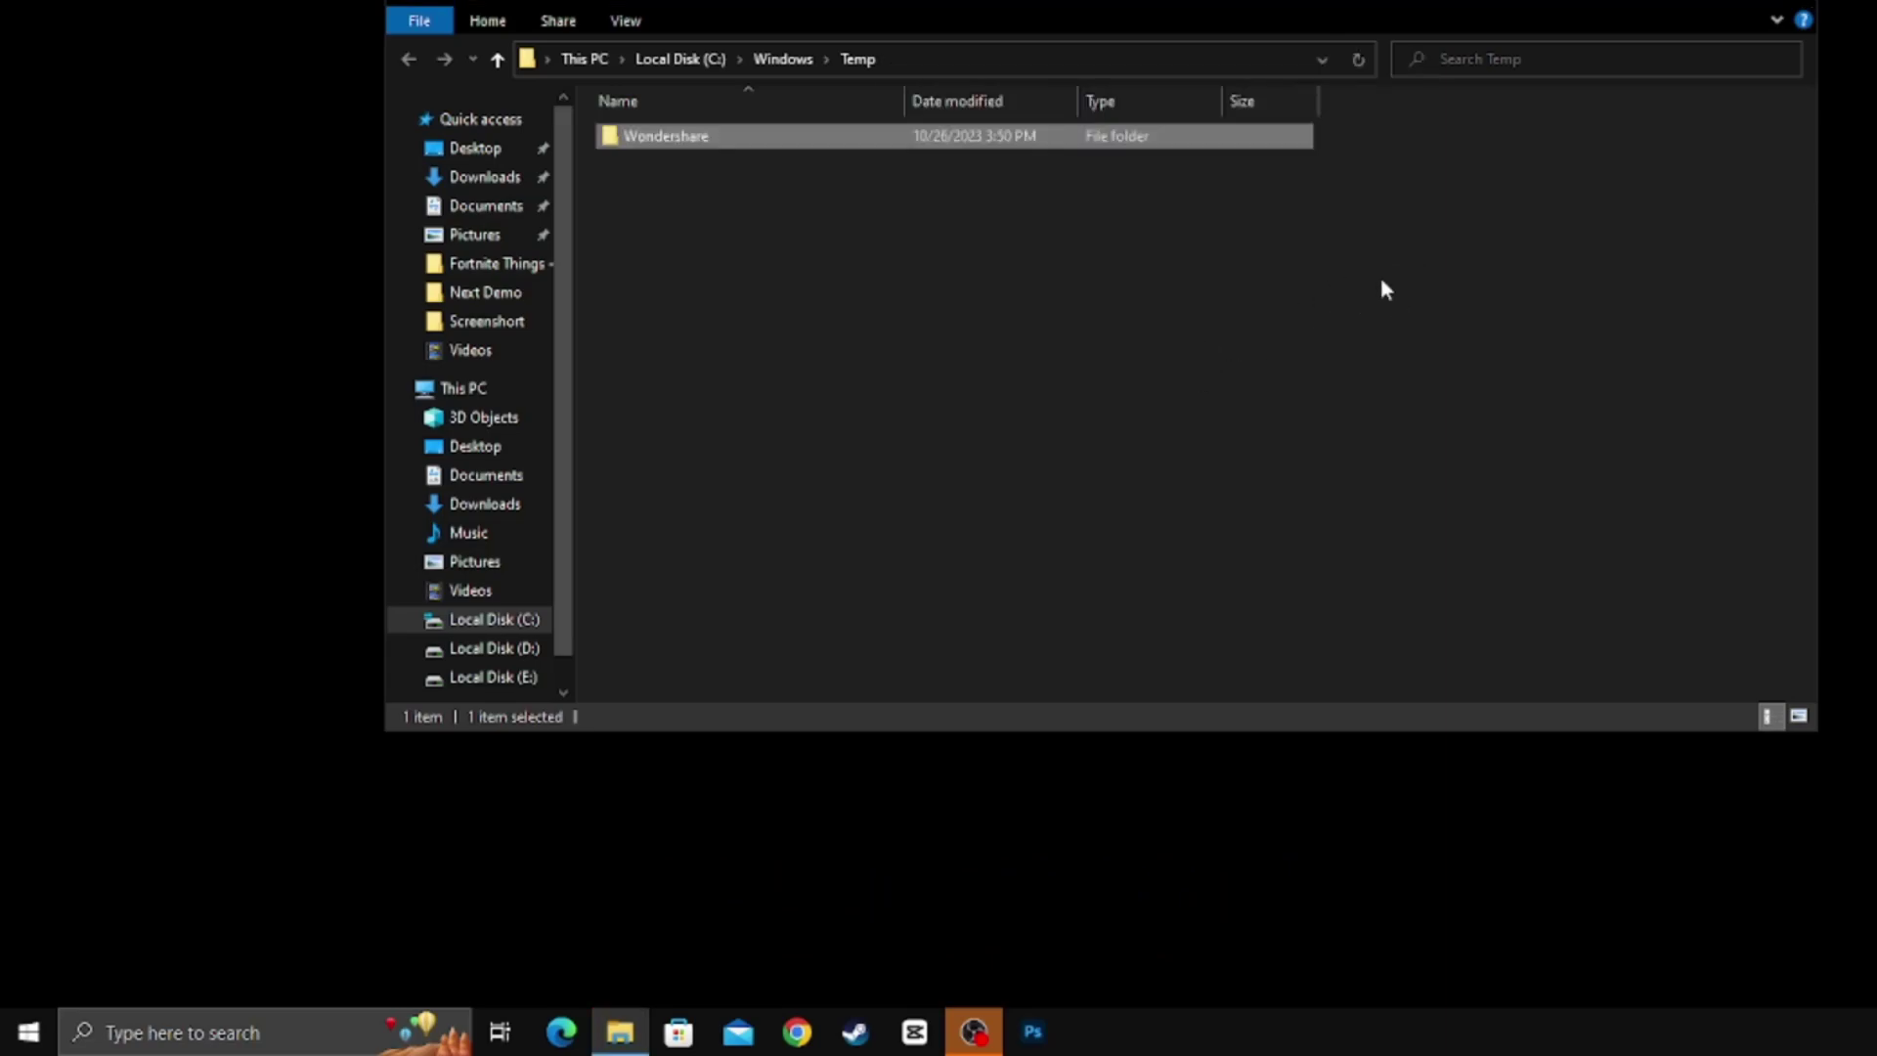
# - Close the Windows Temp folder window and refresh the desktop
pyautogui.click(1792, 12)
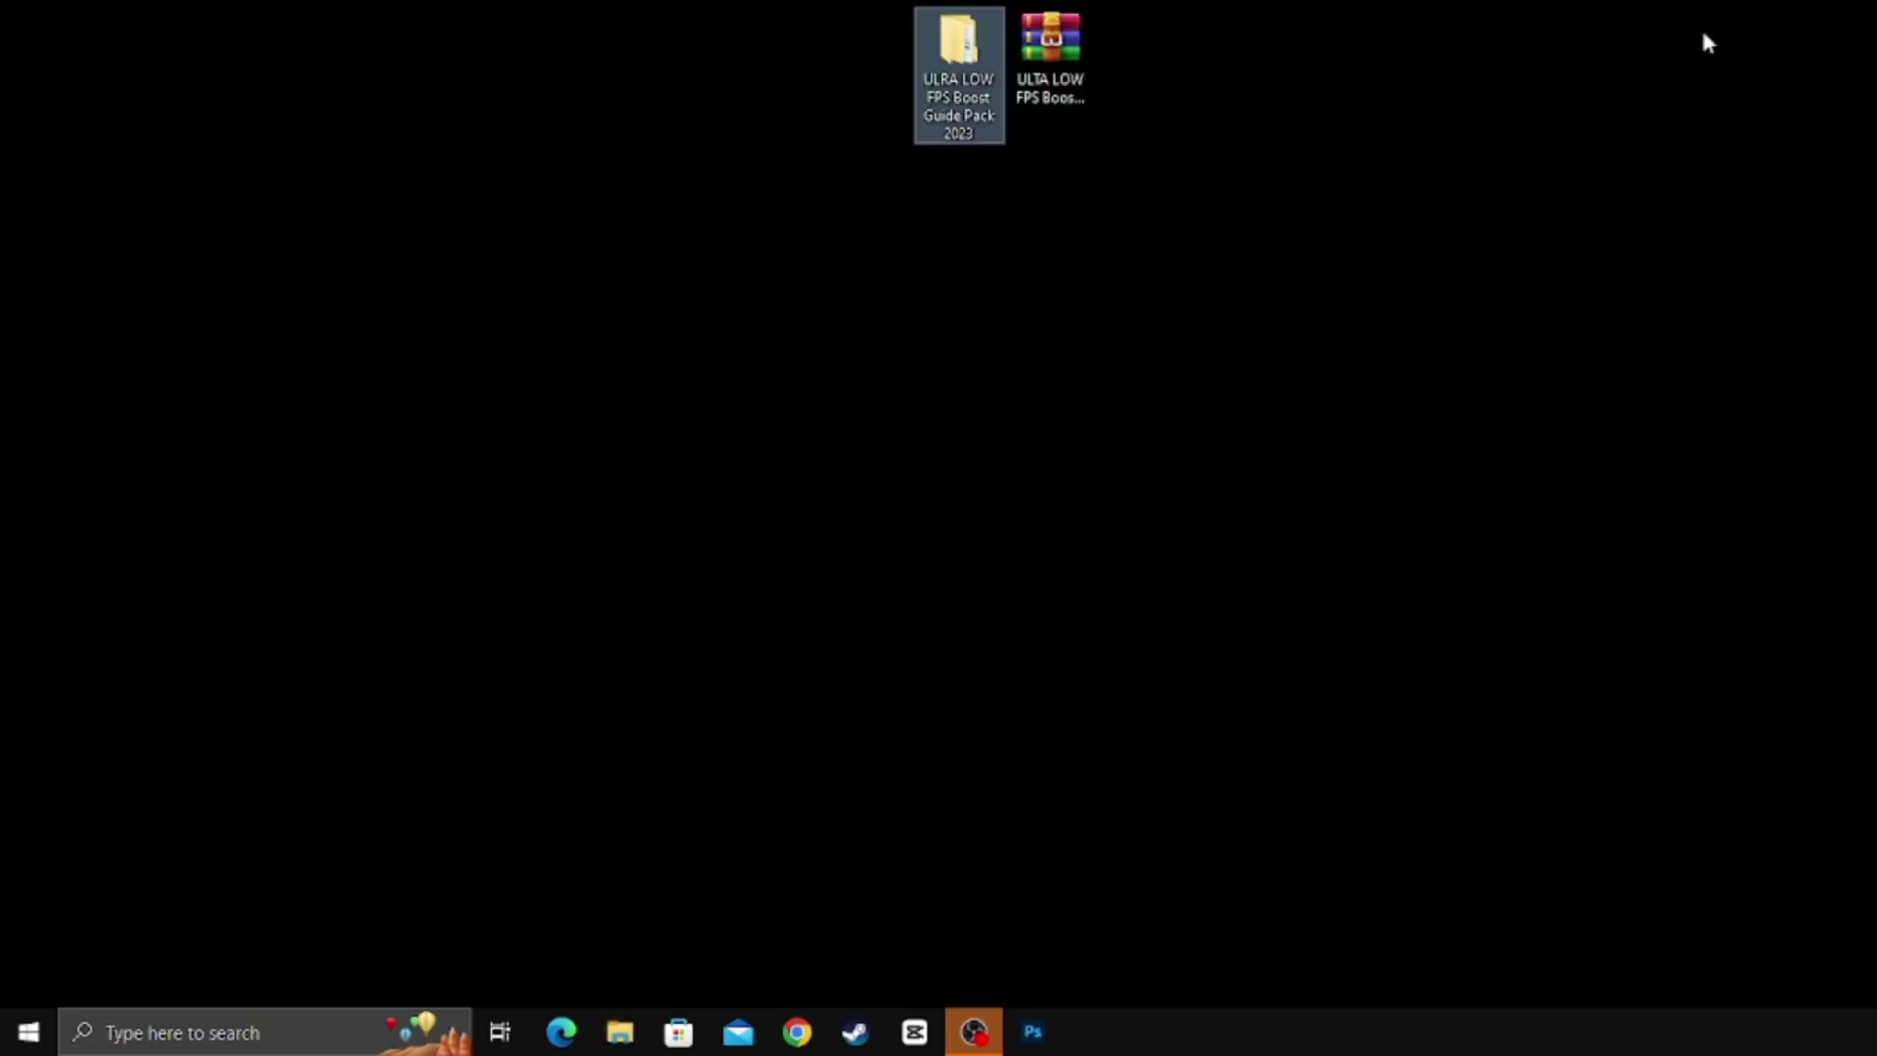
pyautogui.rightClick(1220, 270)
pyautogui.click(1275, 371)
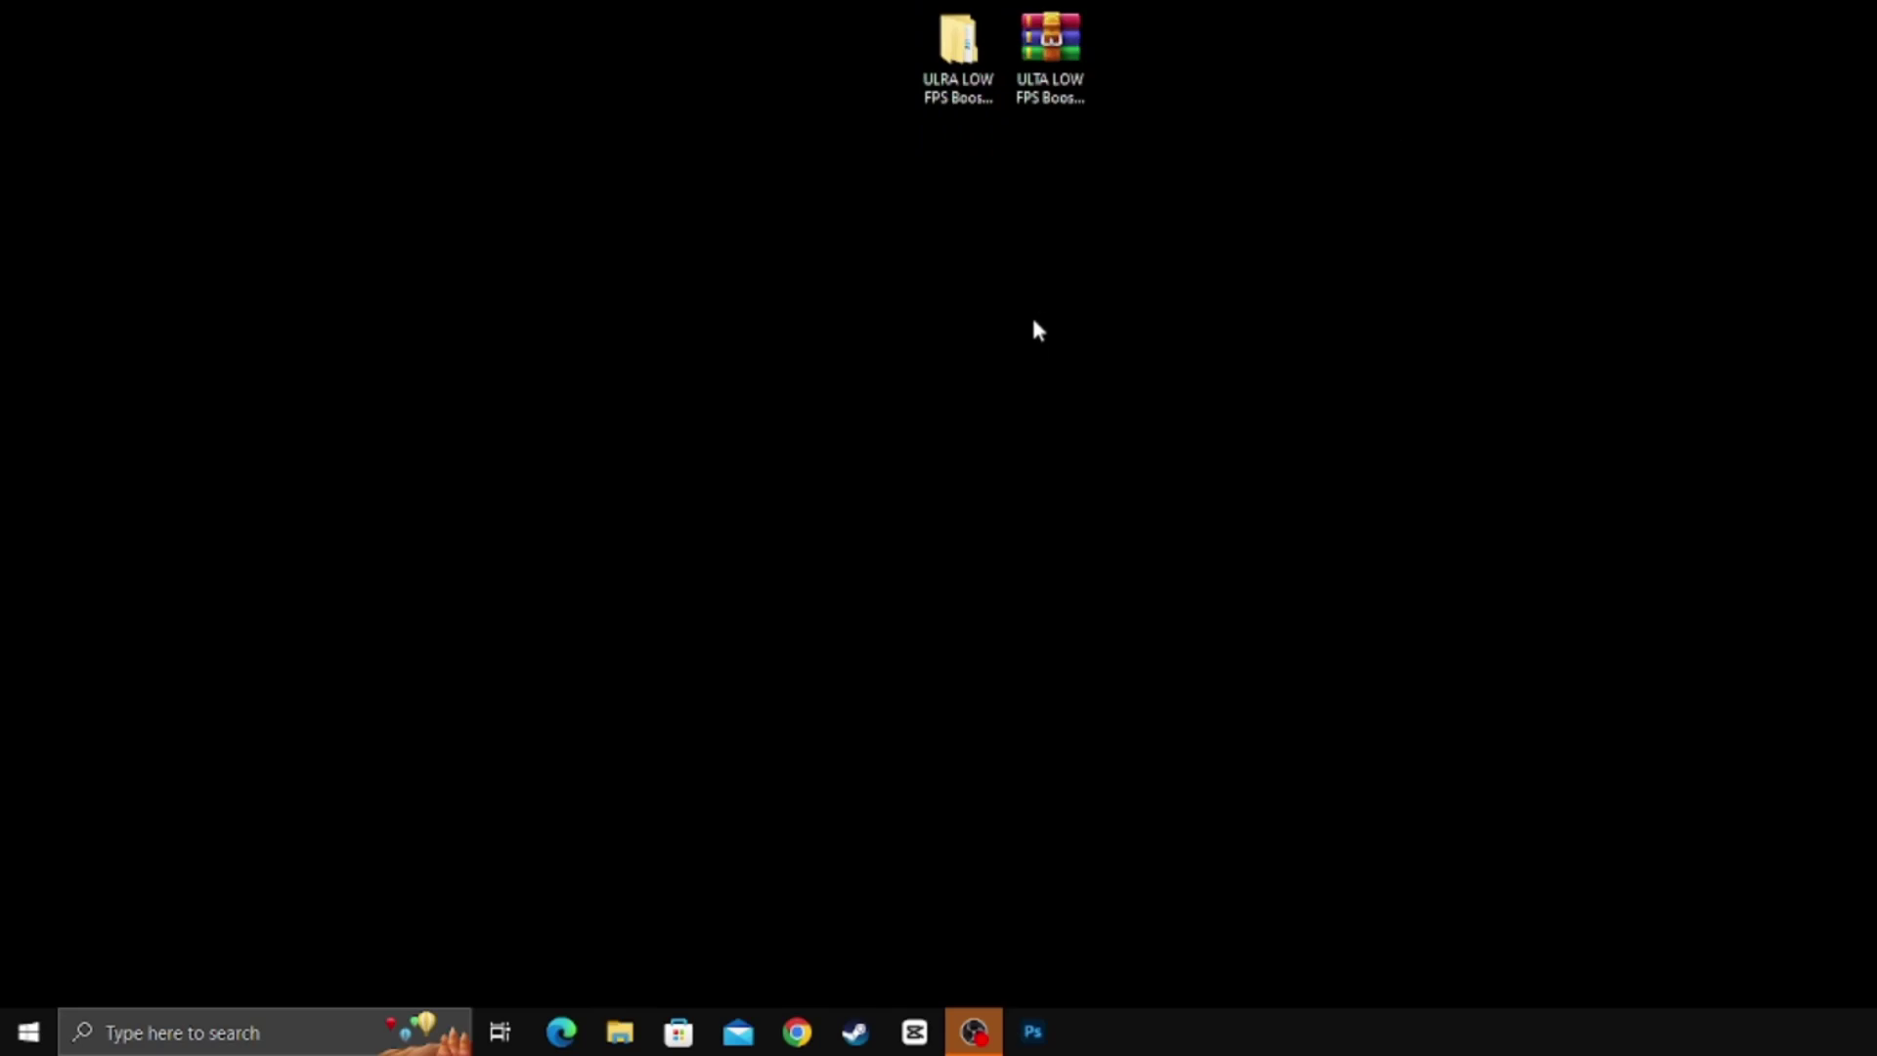
# - Search Windows for "se", open the Services app, and move its window toward the middle of the desktop
pyautogui.click(174, 1023)
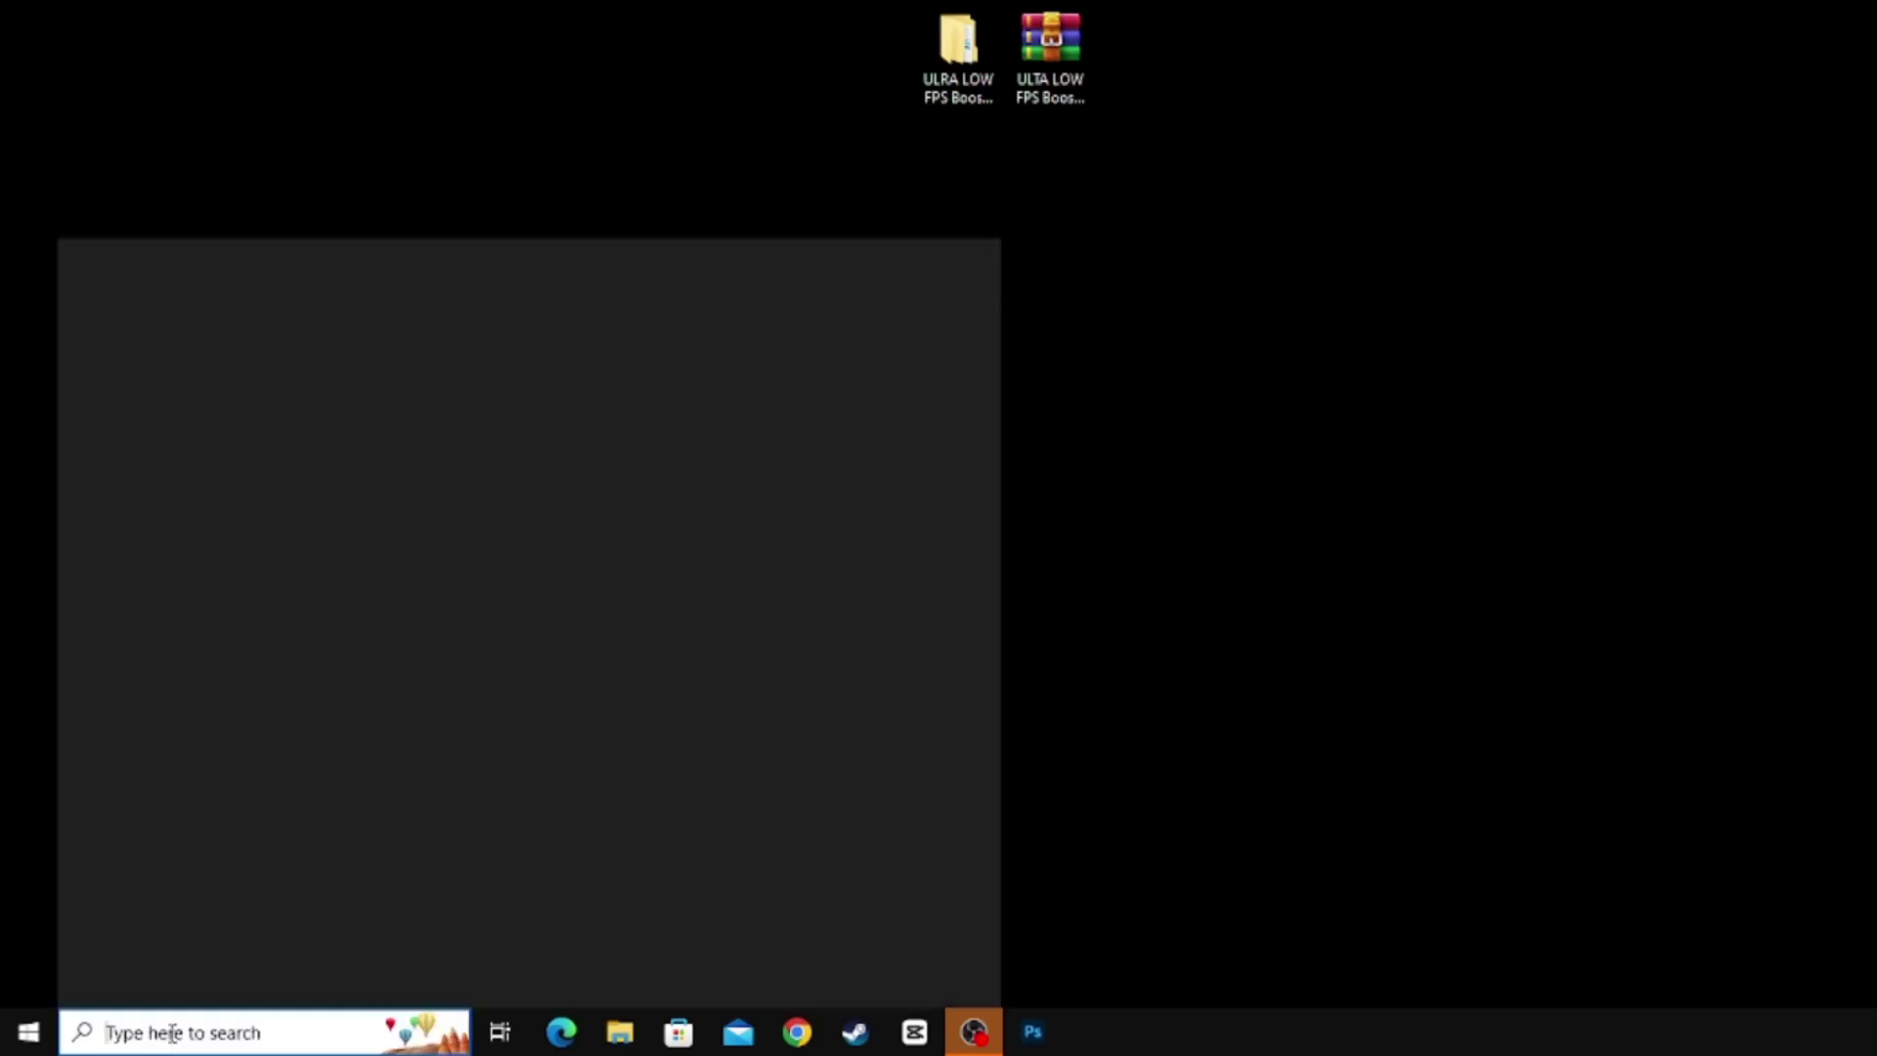
pyautogui.write('se')
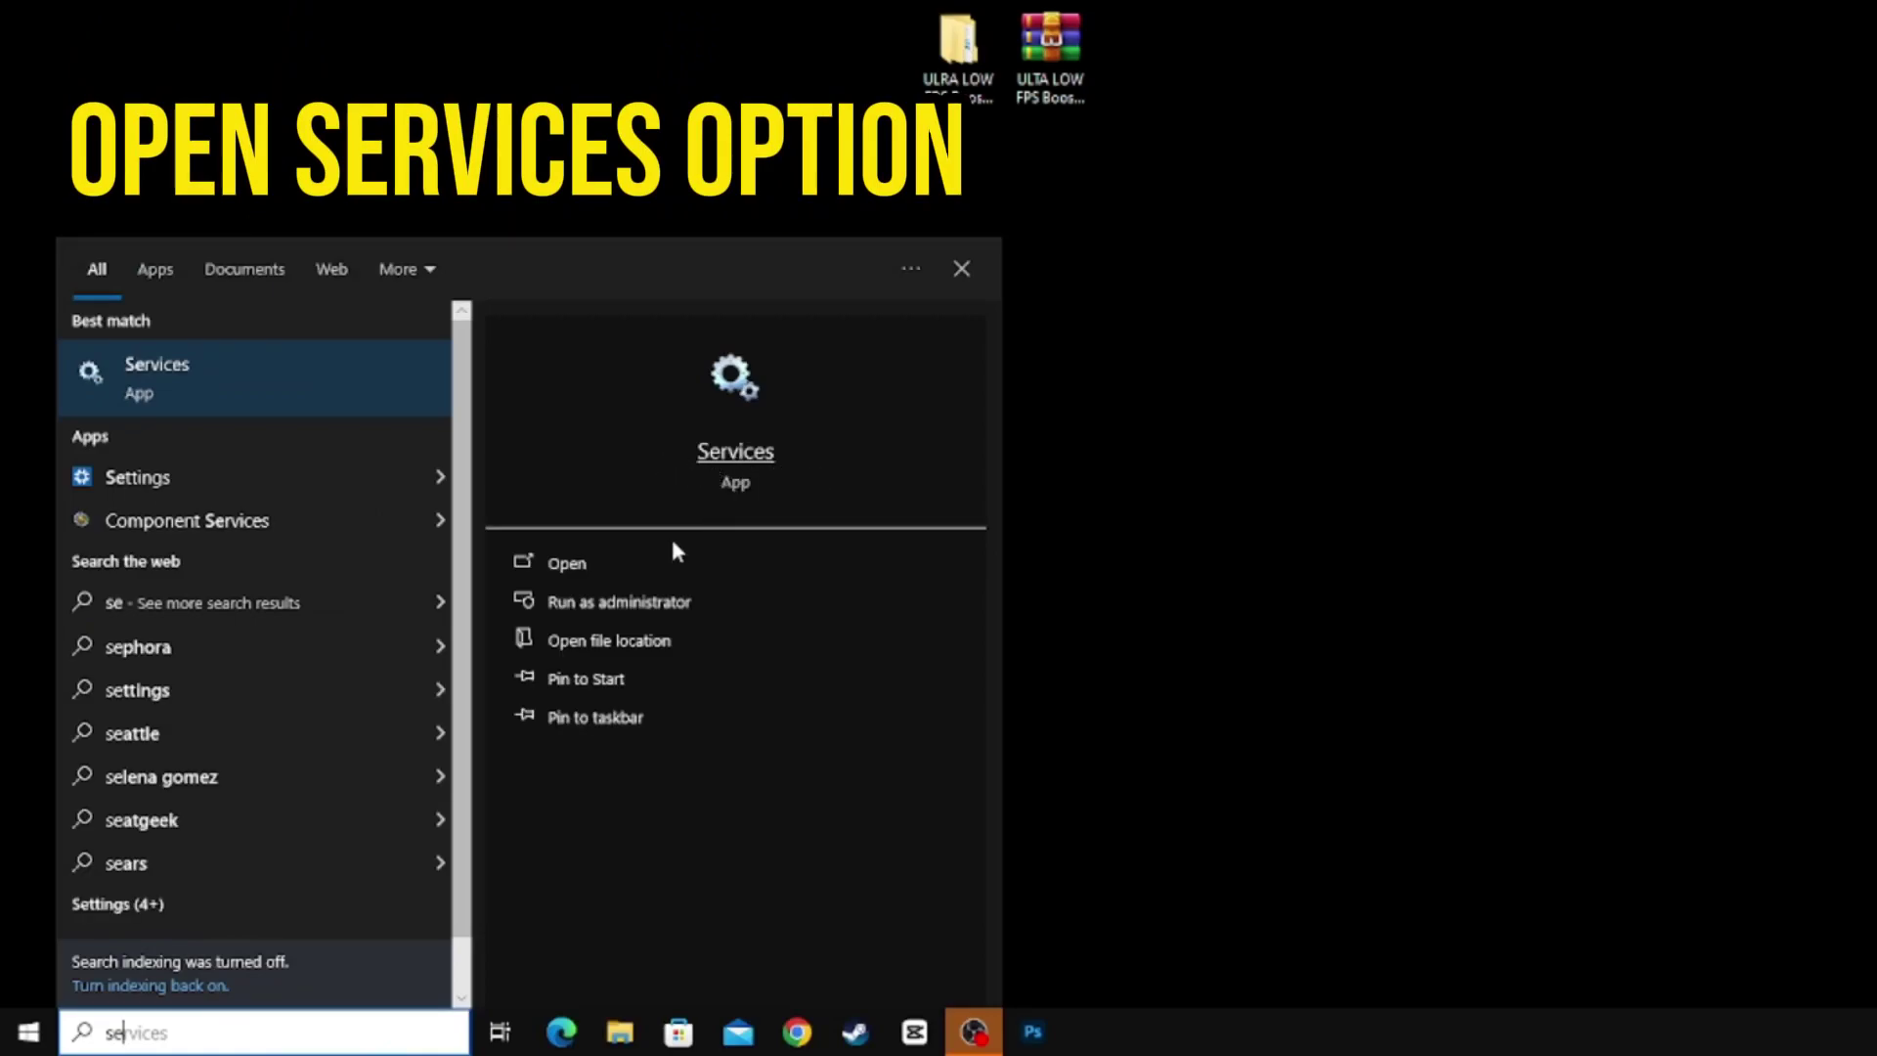
pyautogui.click(618, 567)
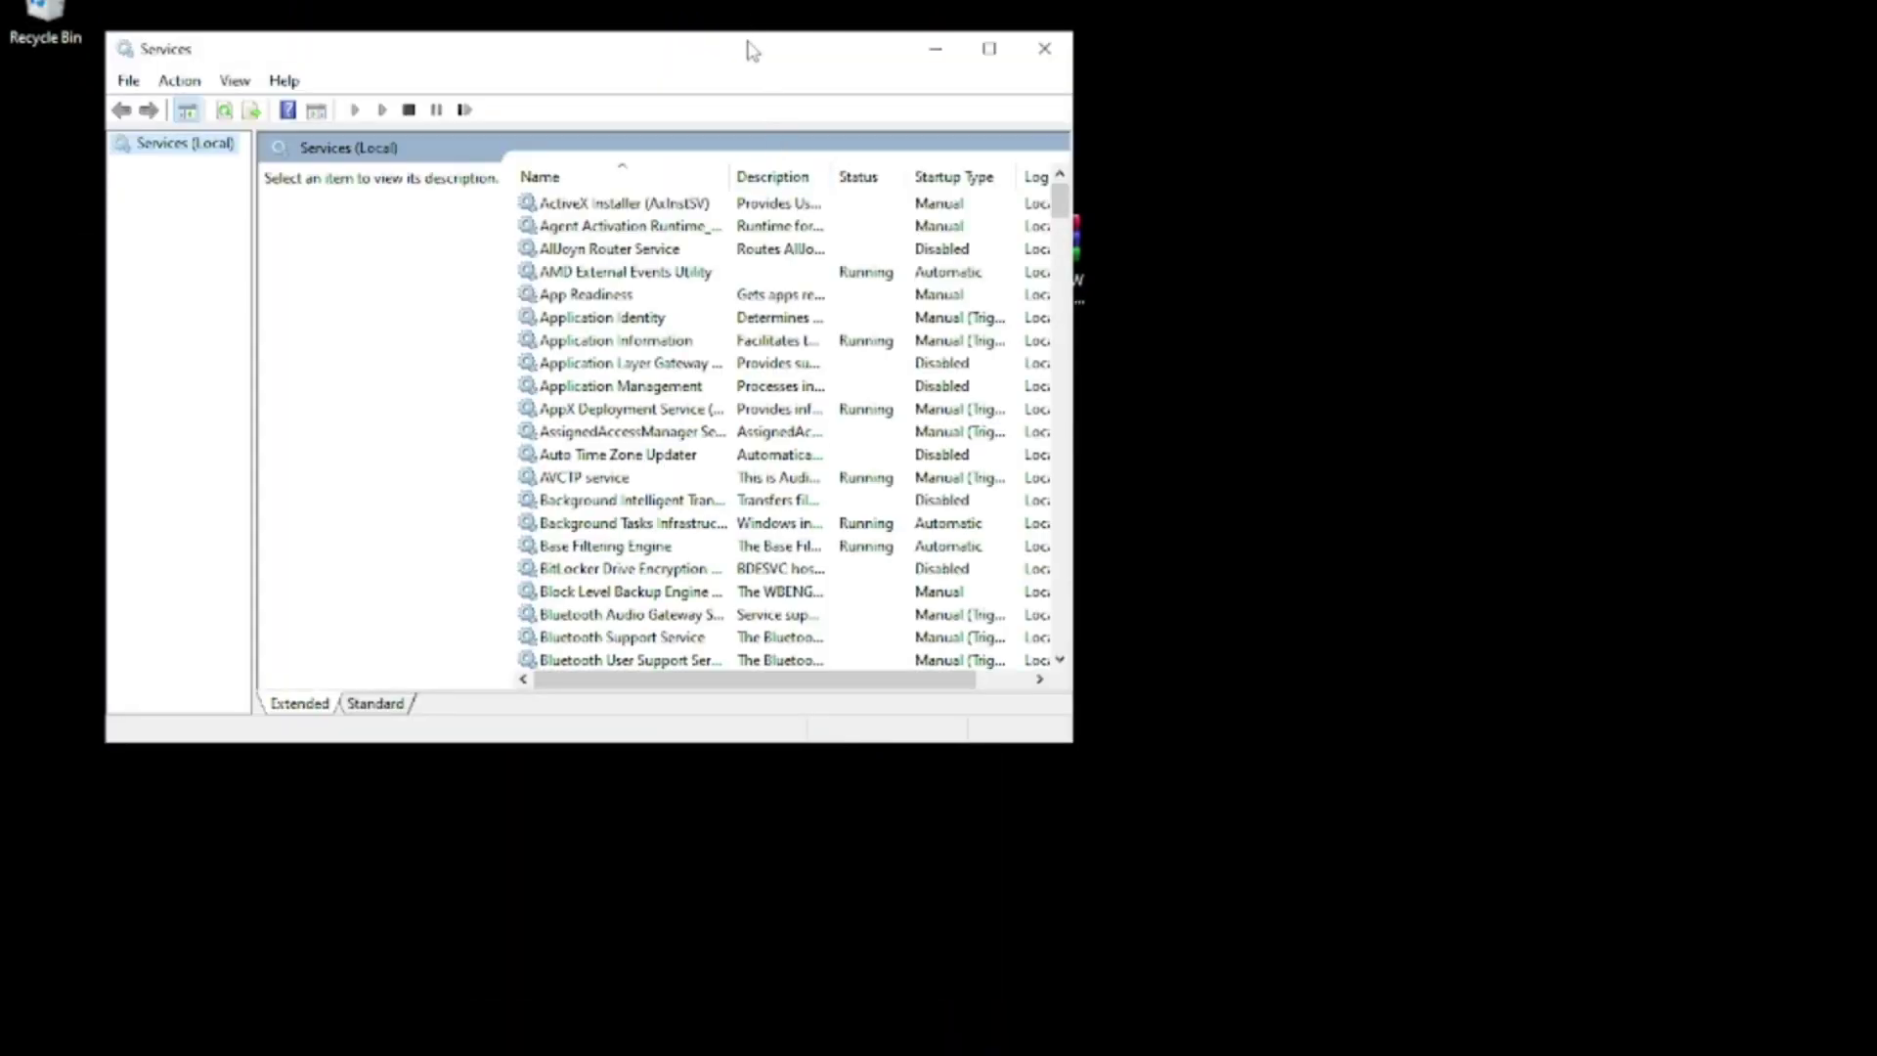
pyautogui.moveTo(751, 51); pyautogui.dragTo(1277, 163)
# - Find the SysMain service in the services list and open its properties
pyautogui.scroll(-12, 1251, 550)
pyautogui.scroll(-15, 1251, 550)
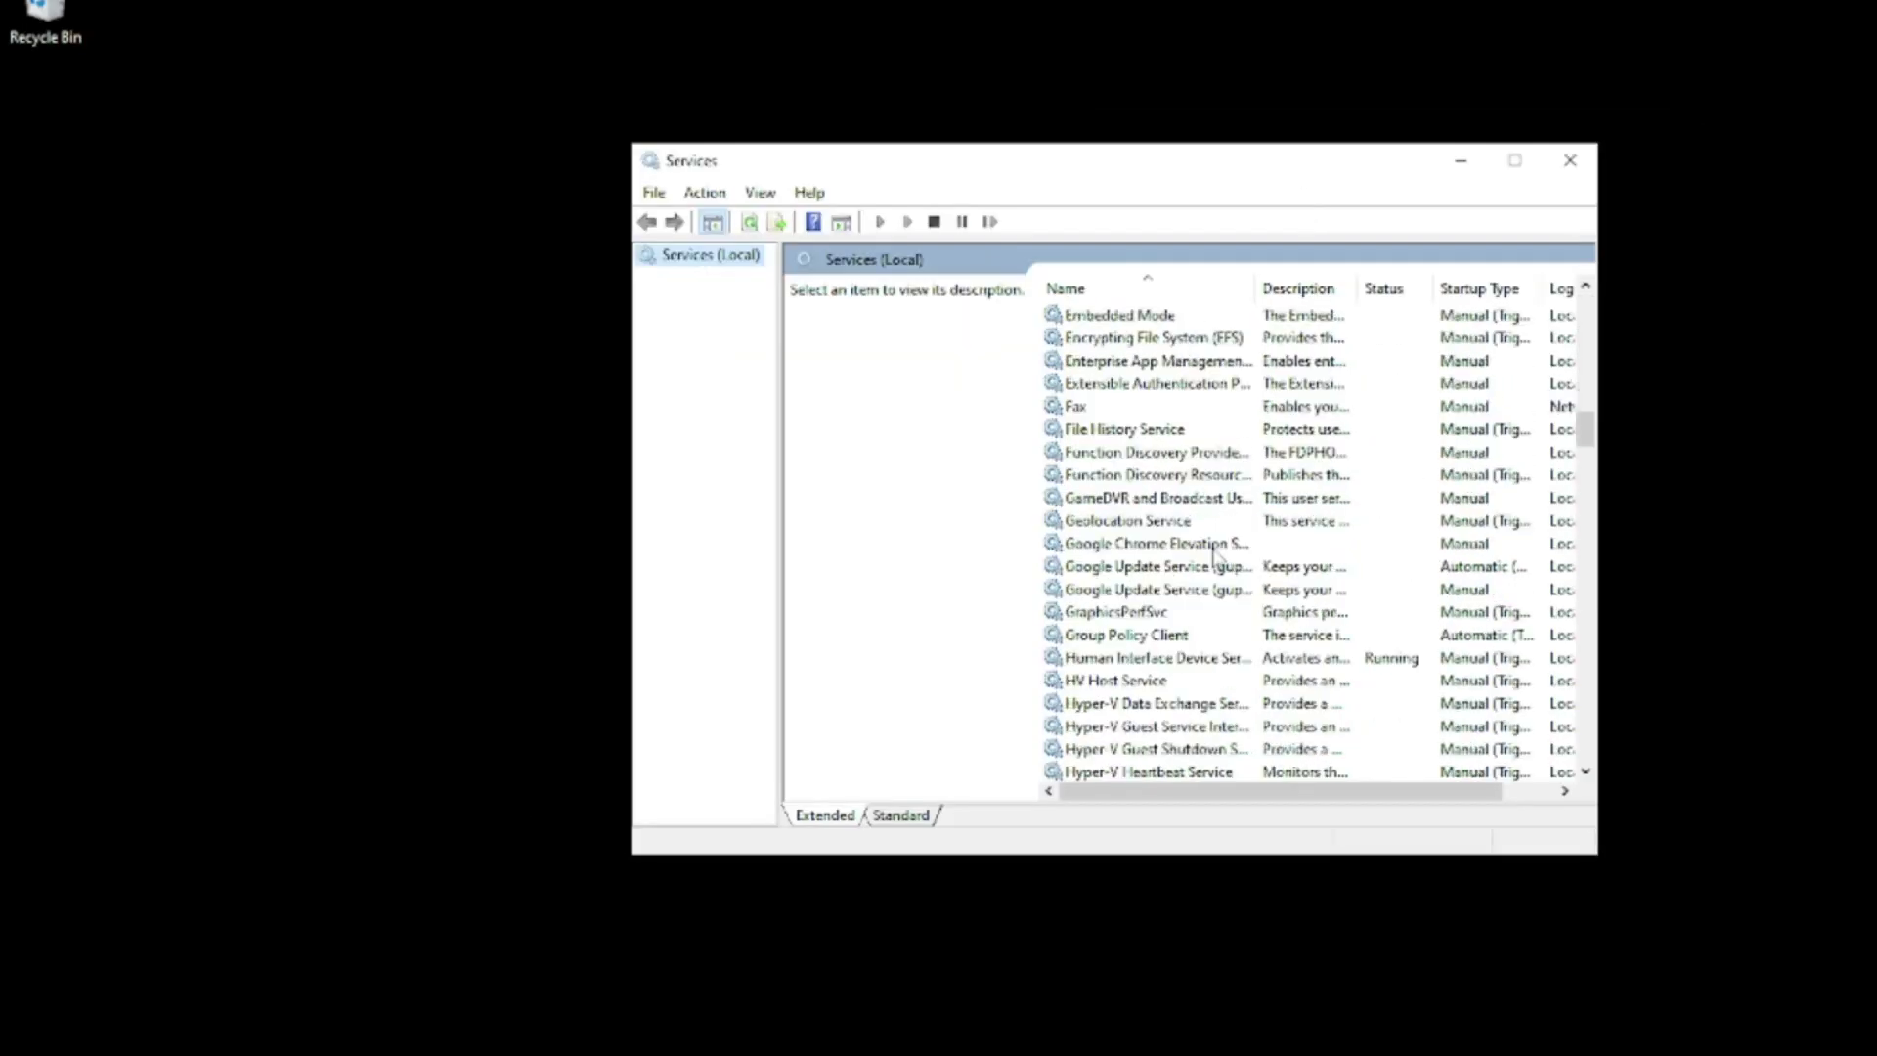
pyautogui.scroll(6, 1244, 596)
pyautogui.scroll(-20, 1243, 596)
pyautogui.moveTo(1583, 549); pyautogui.dragTo(1583, 620)
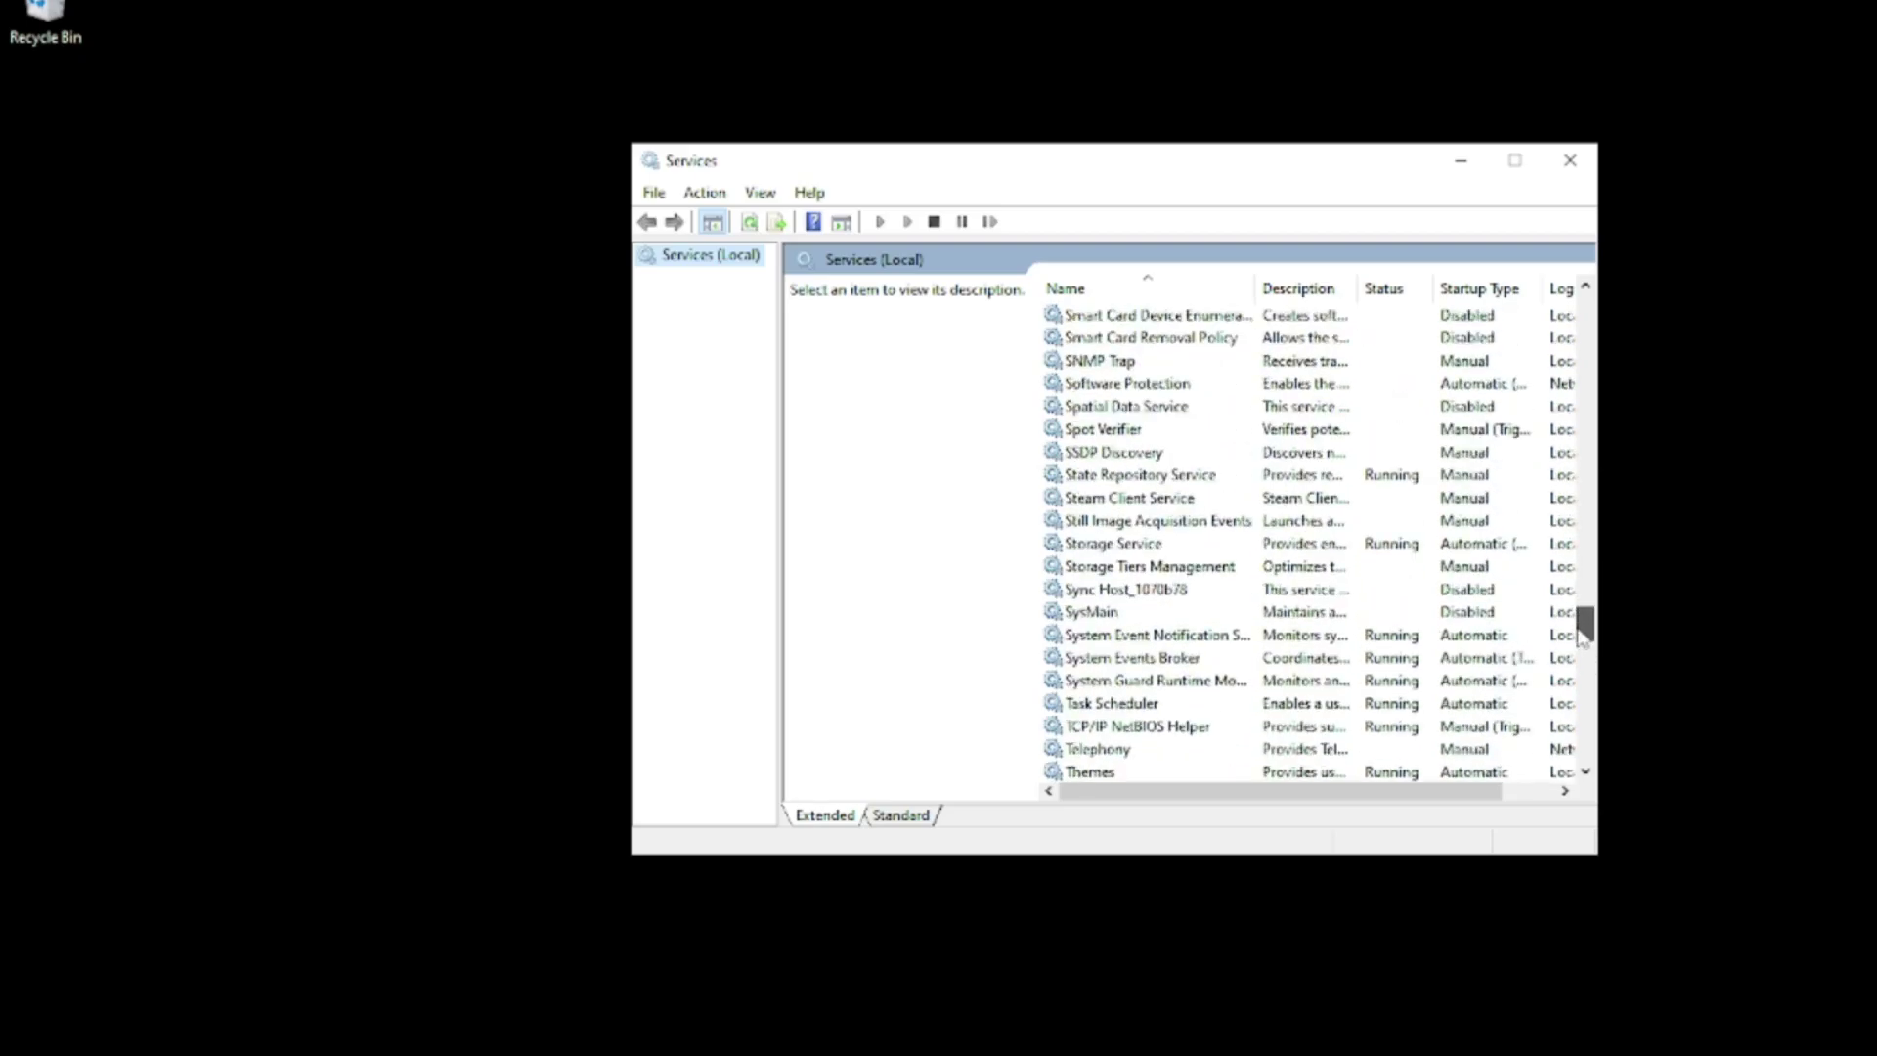
pyautogui.click(1073, 614)
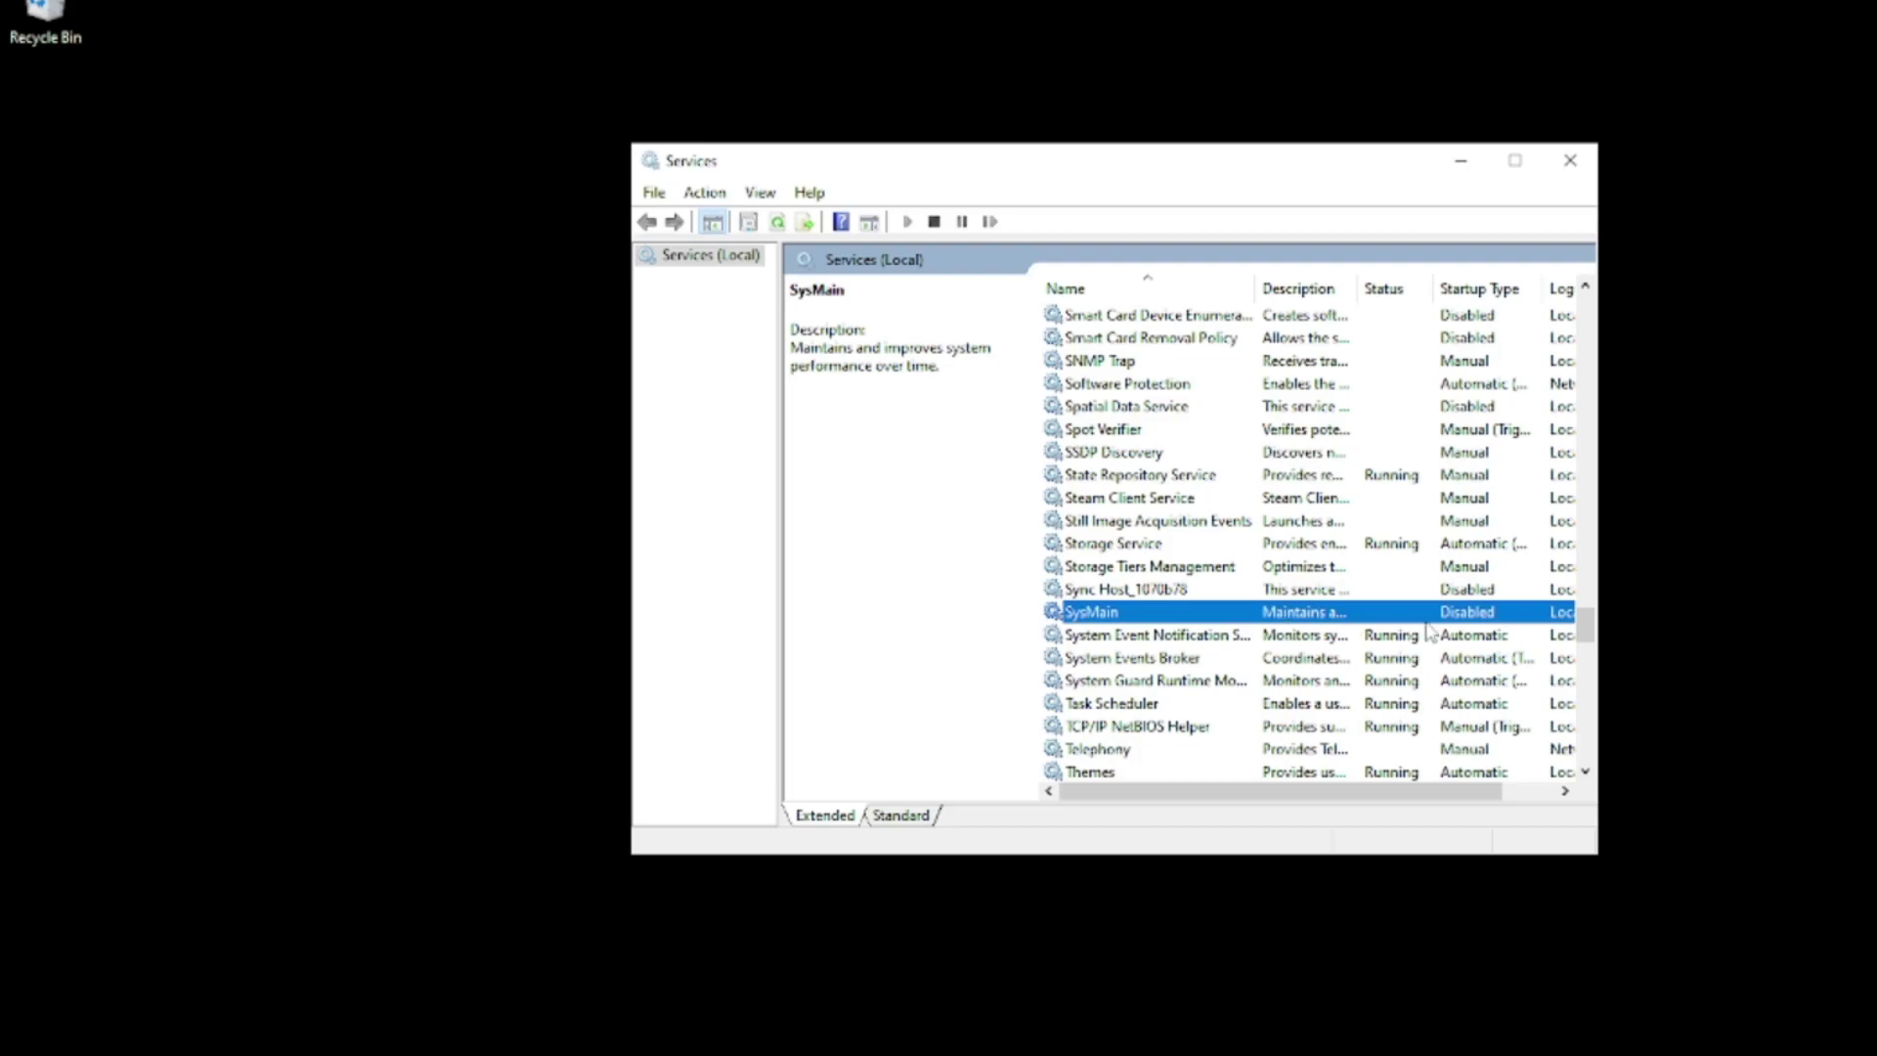
pyautogui.rightClick(1123, 614)
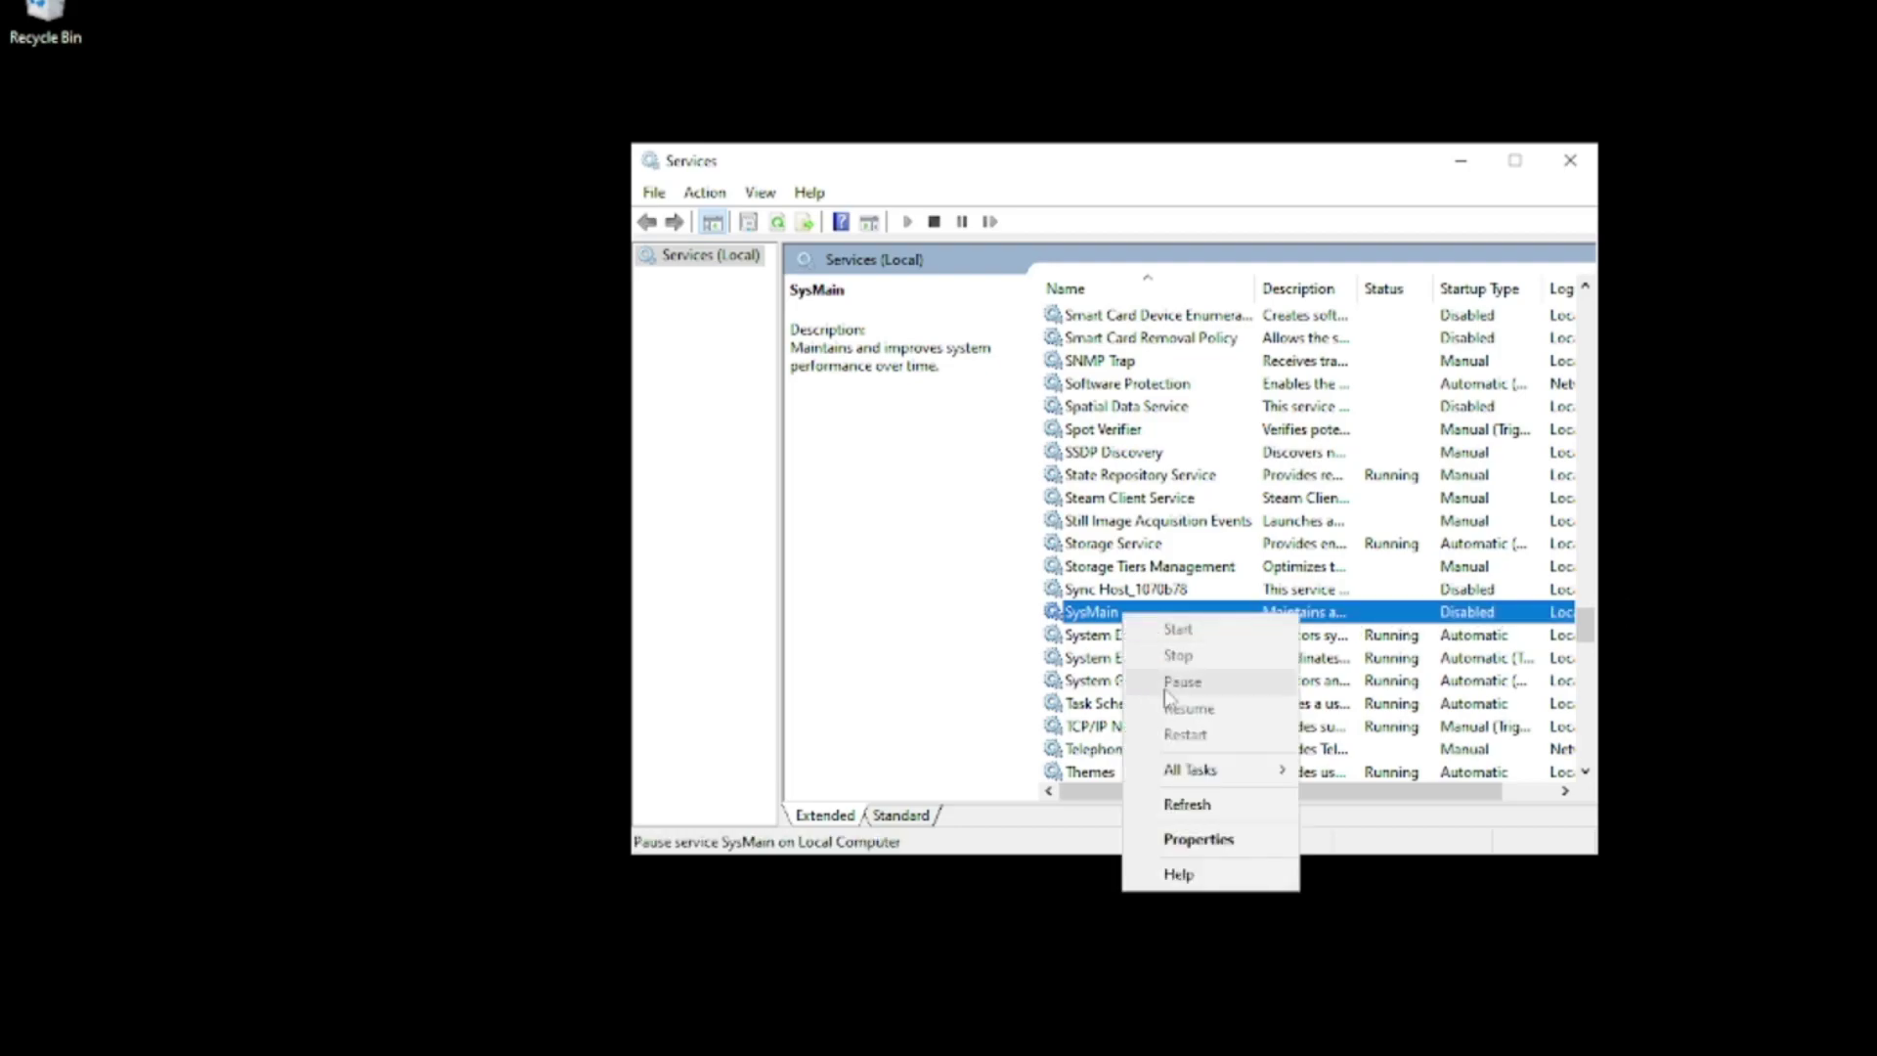
pyautogui.click(1199, 841)
# - Set SysMain's startup type to Disabled, apply the setting, and close its properties
pyautogui.click(1153, 486)
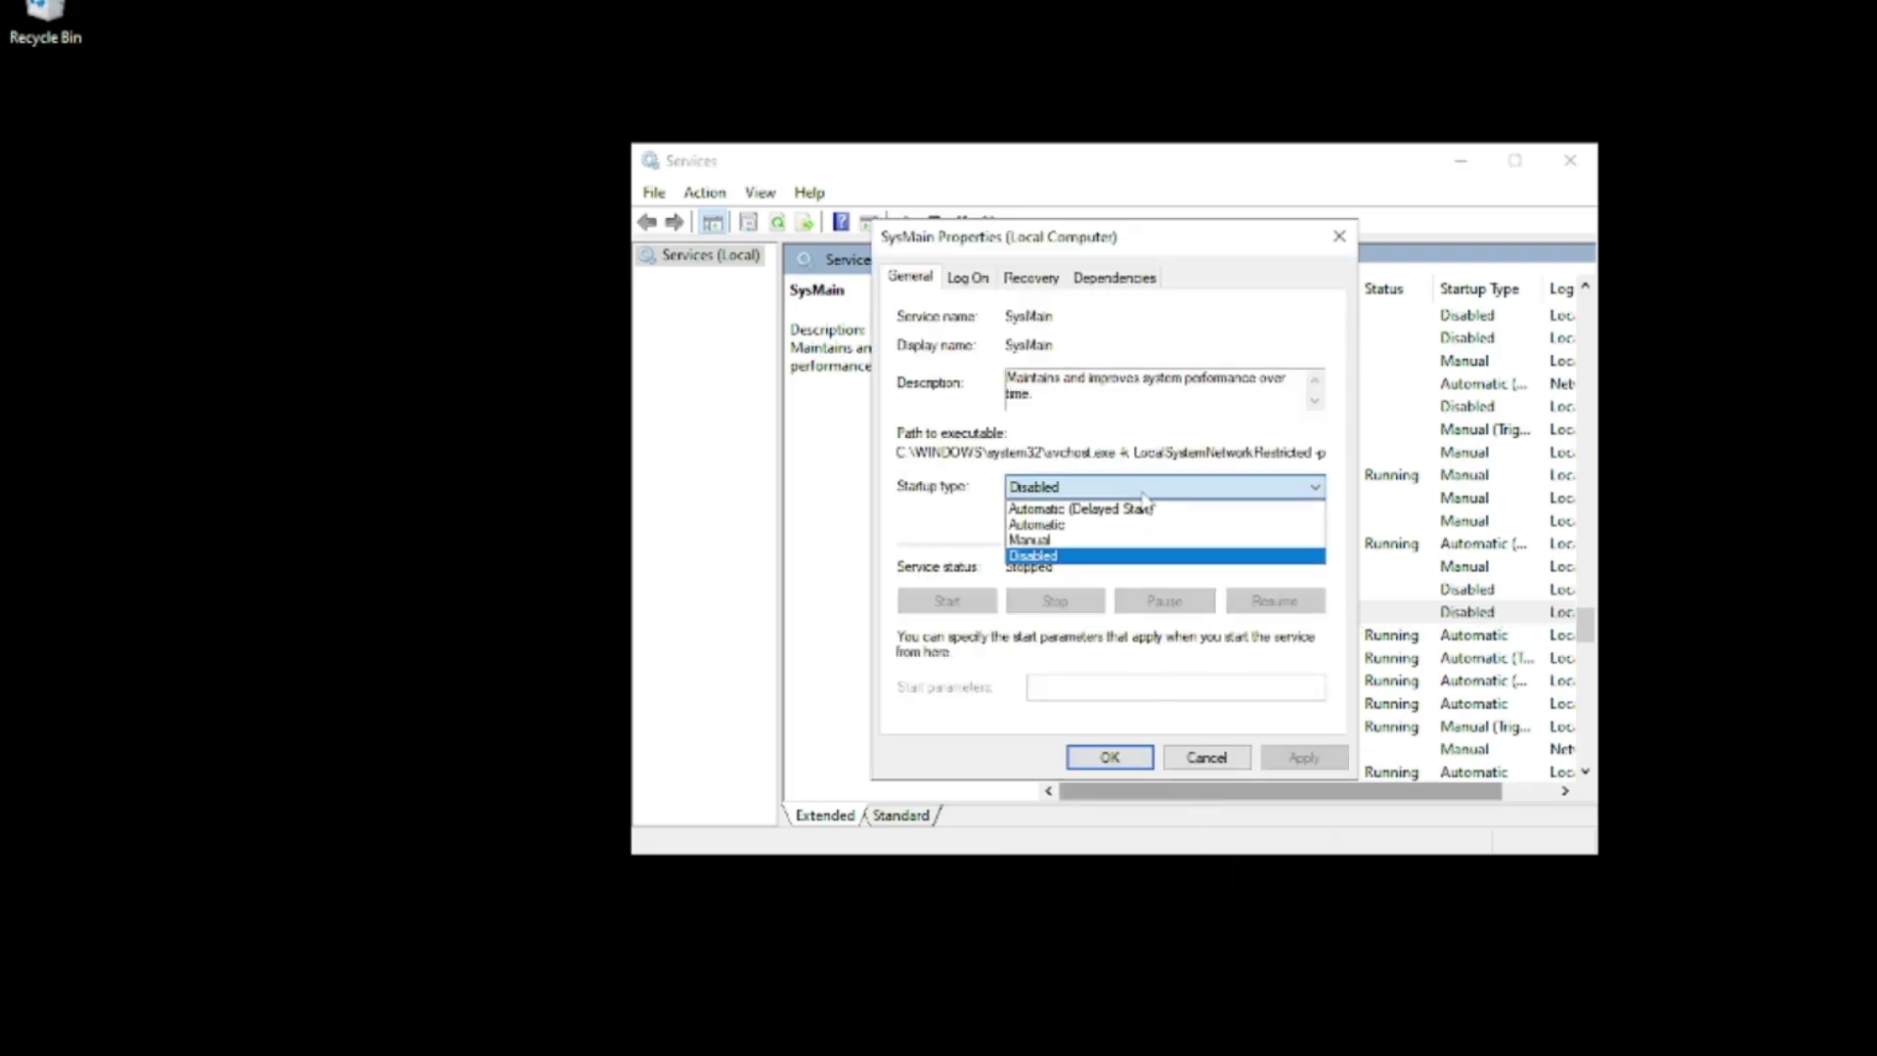
pyautogui.click(1075, 524)
pyautogui.click(1065, 487)
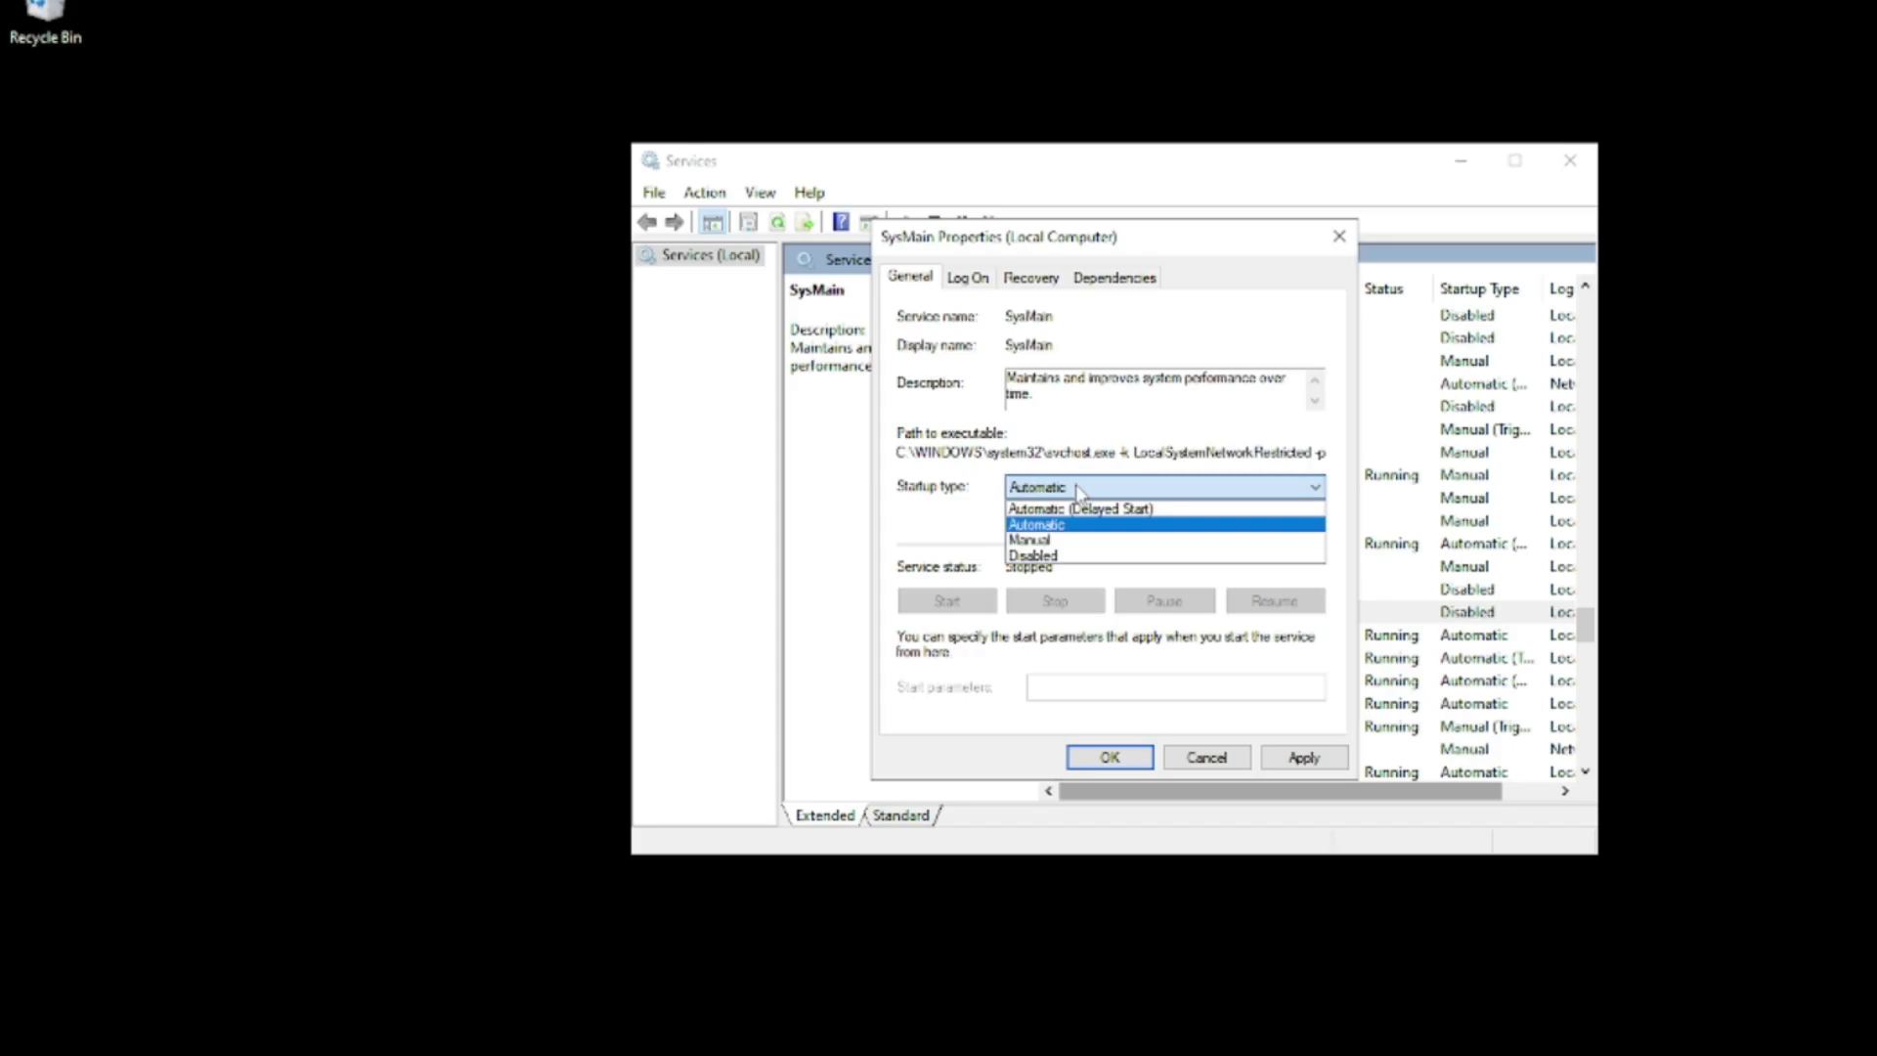
pyautogui.click(1027, 559)
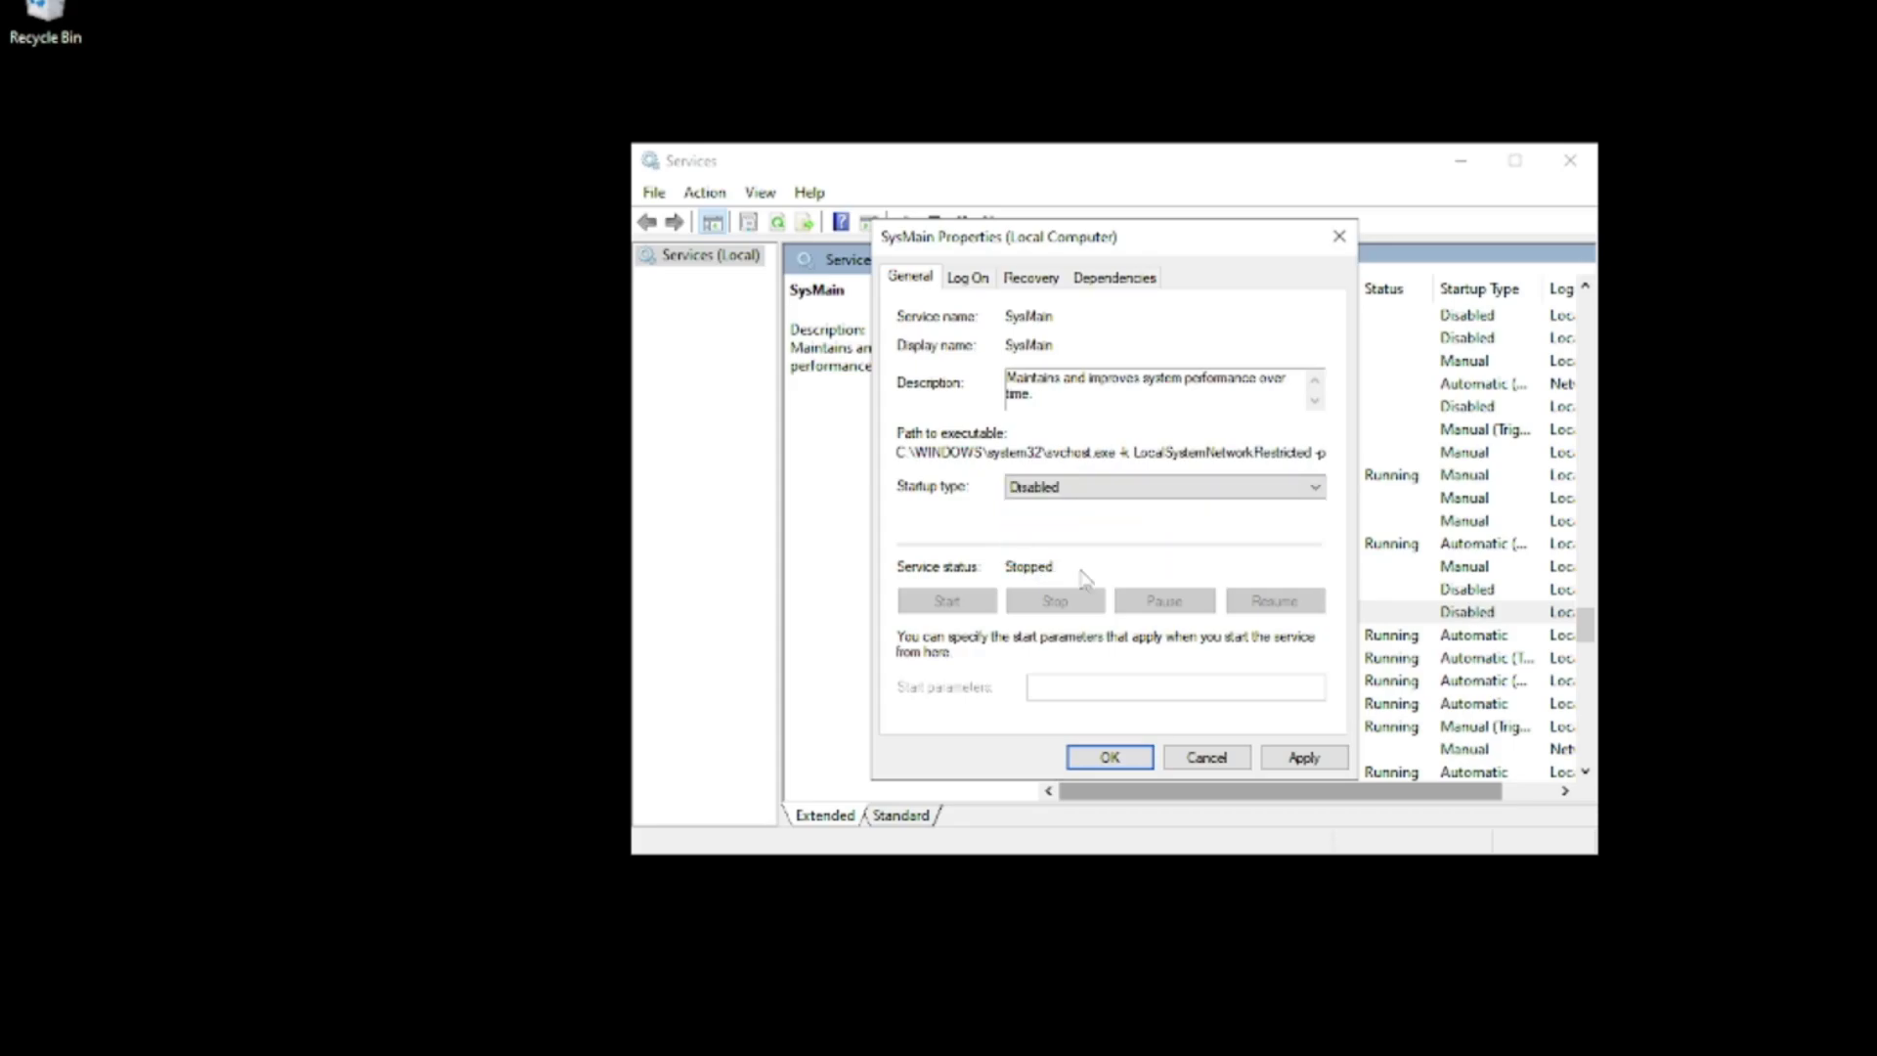
pyautogui.click(1306, 758)
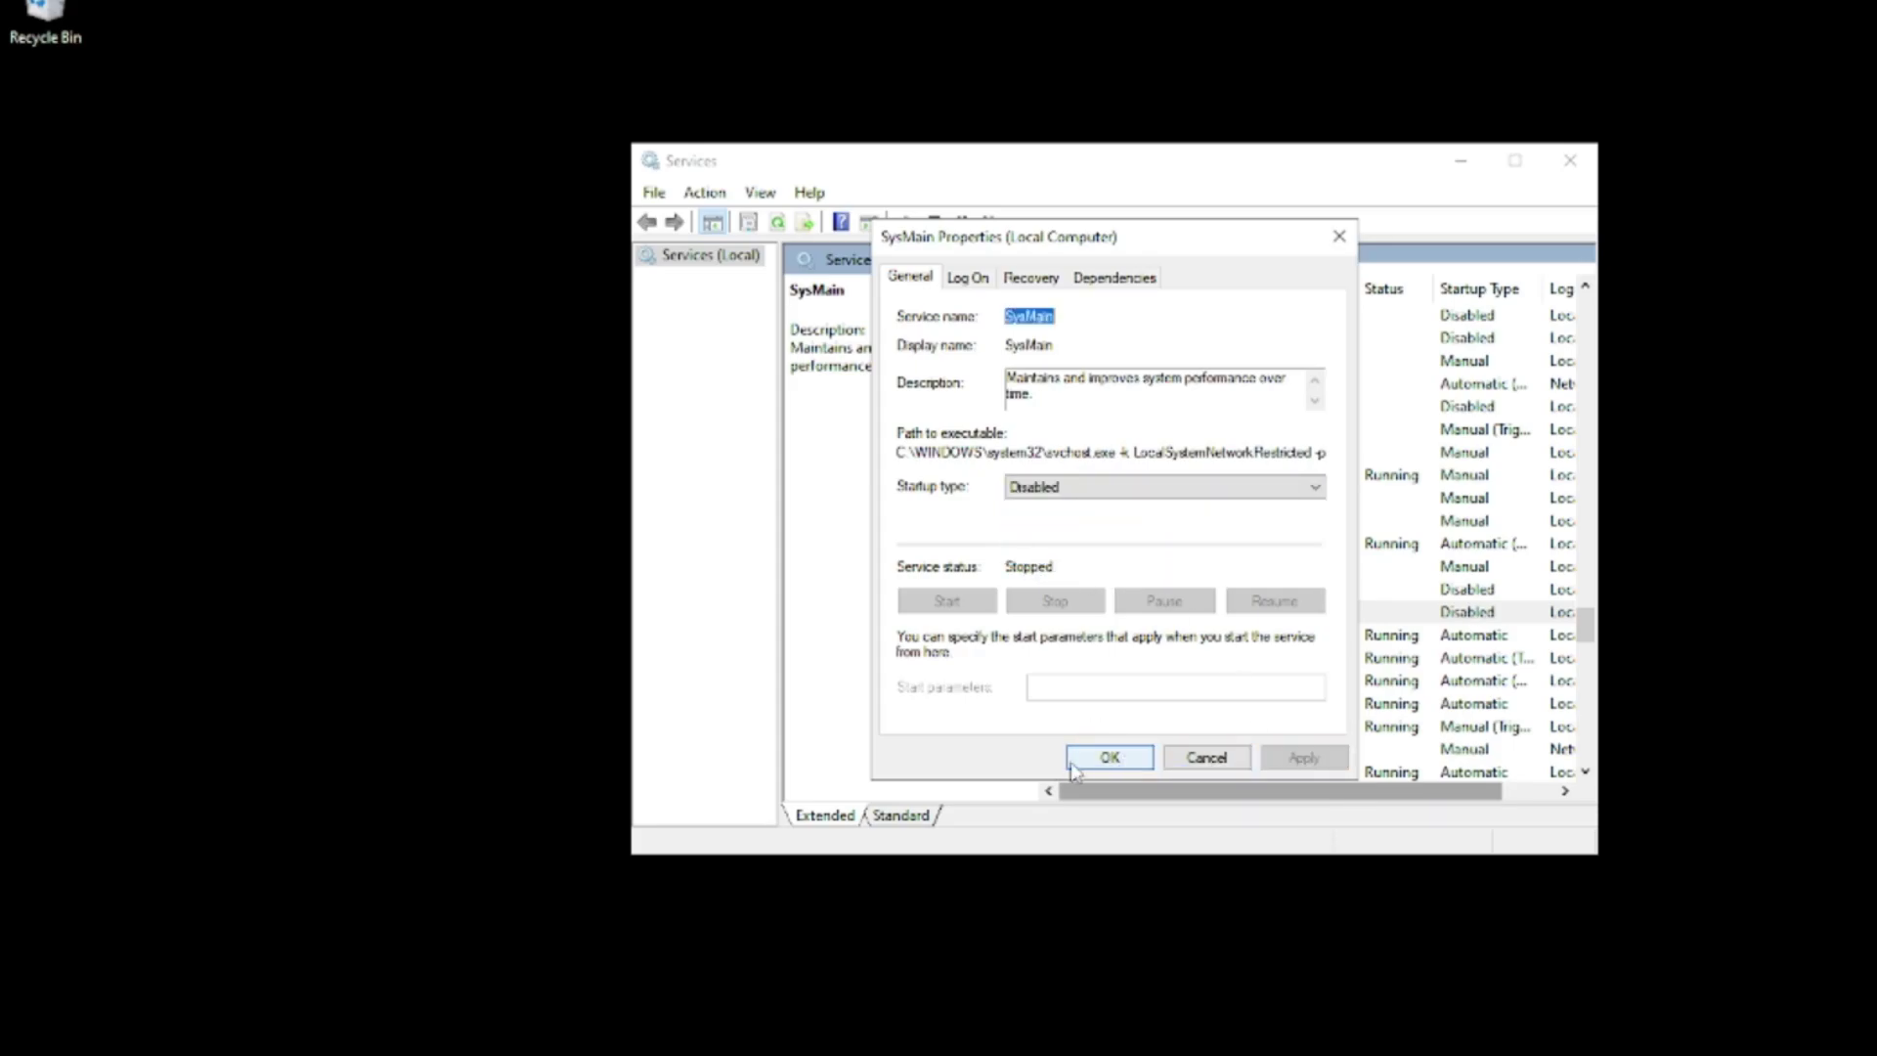
pyautogui.click(1110, 757)
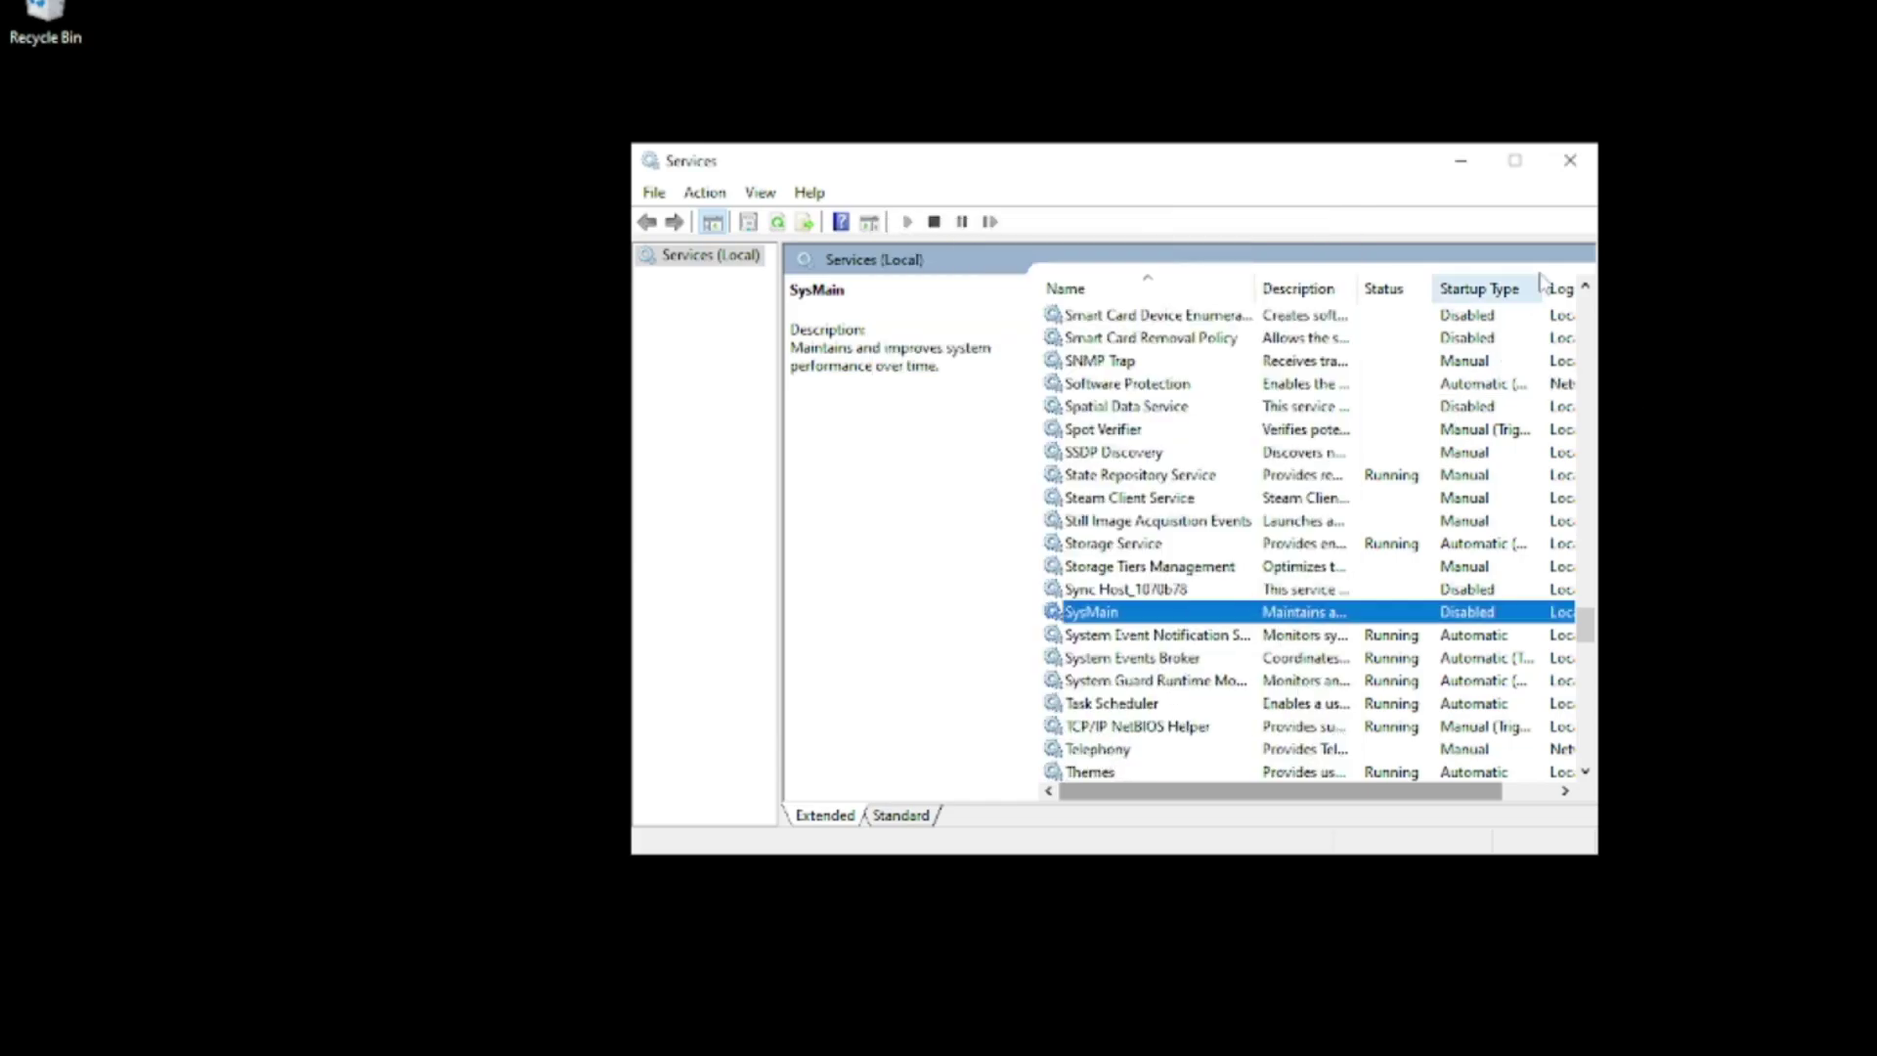
# - Close the Services window and refresh the desktop
pyautogui.click(1570, 161)
pyautogui.rightClick(987, 494)
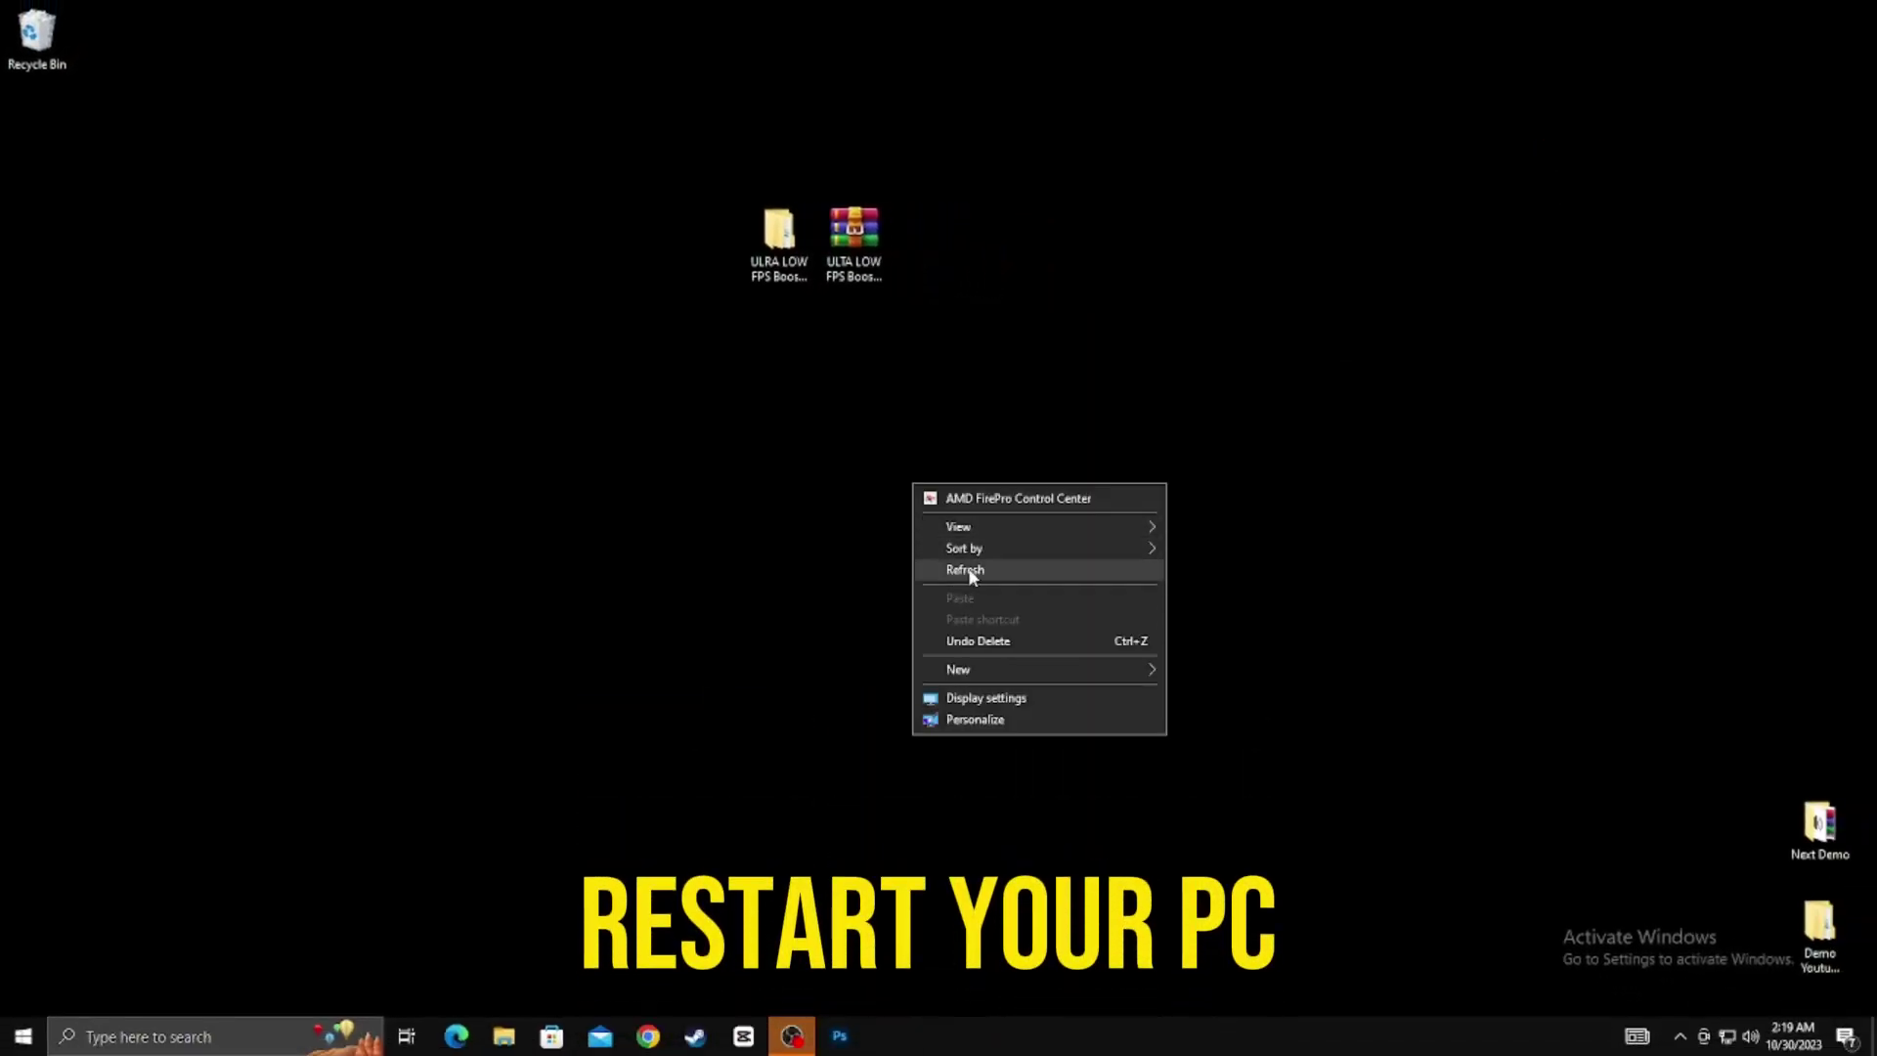
pyautogui.click(971, 572)
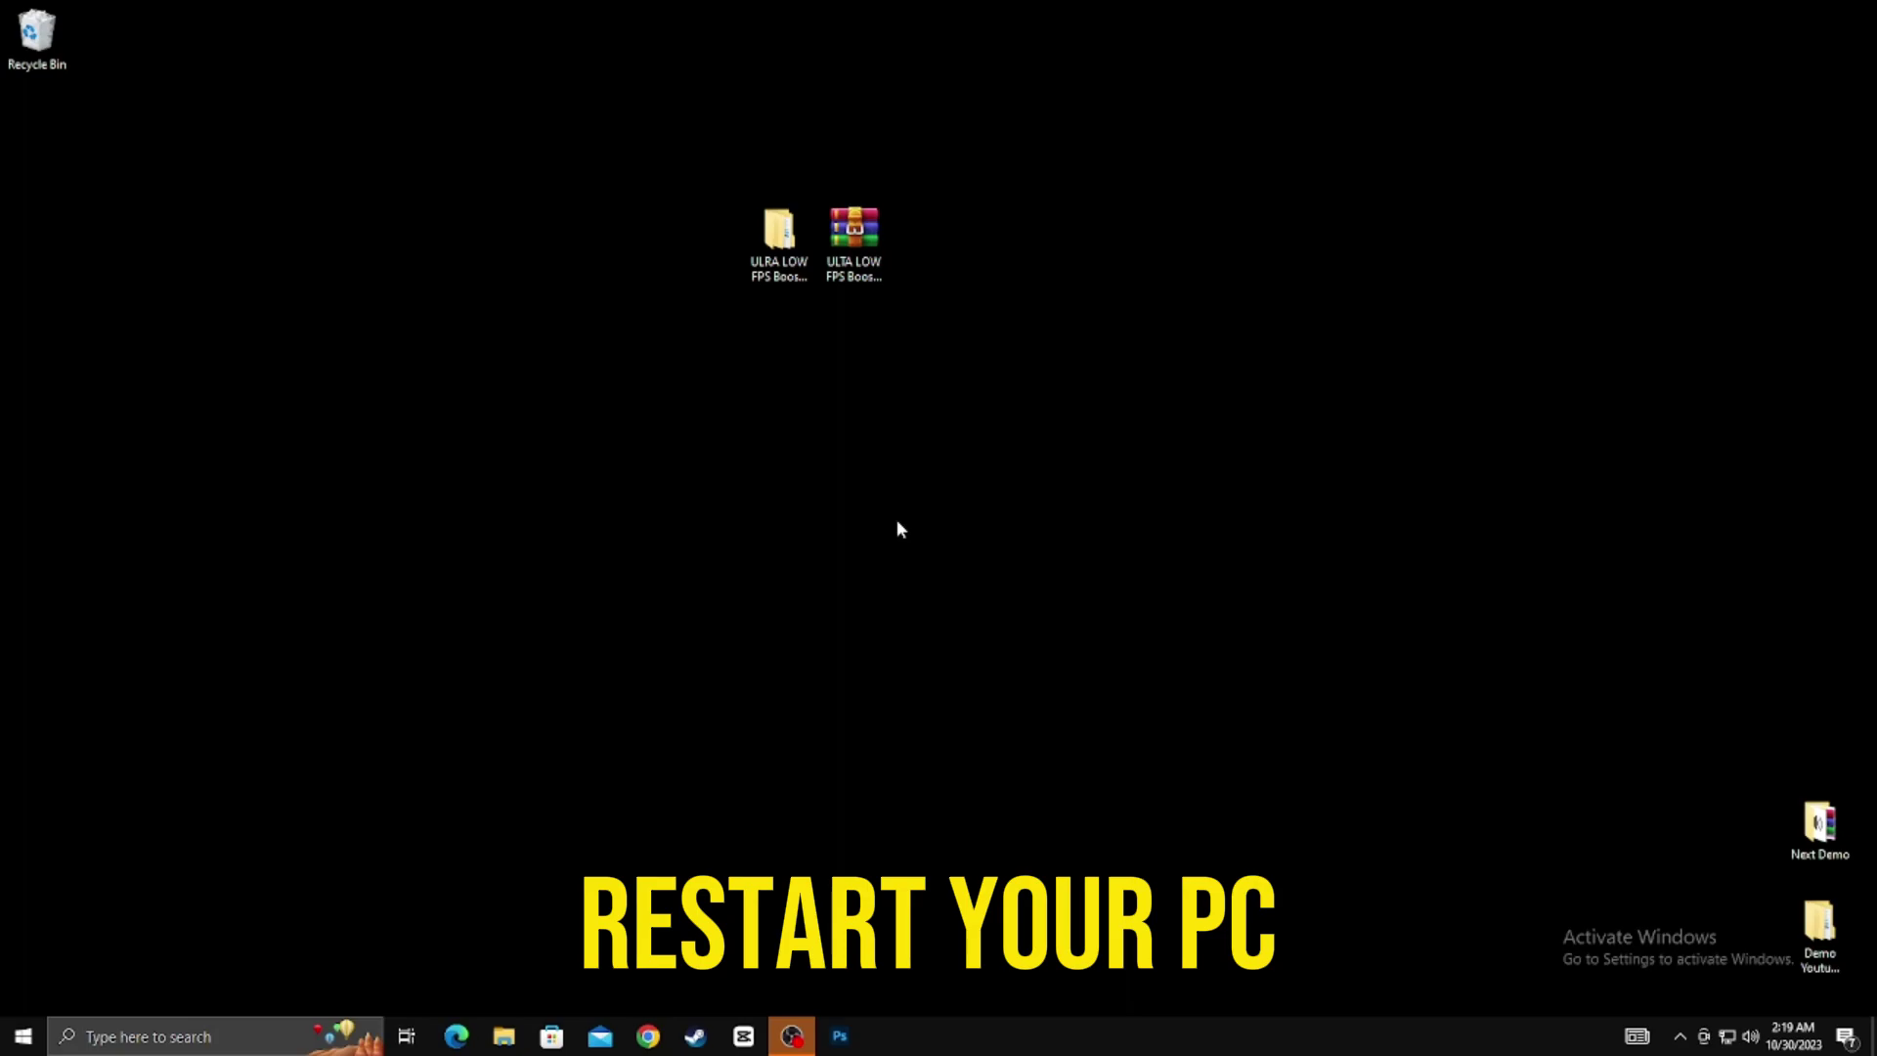